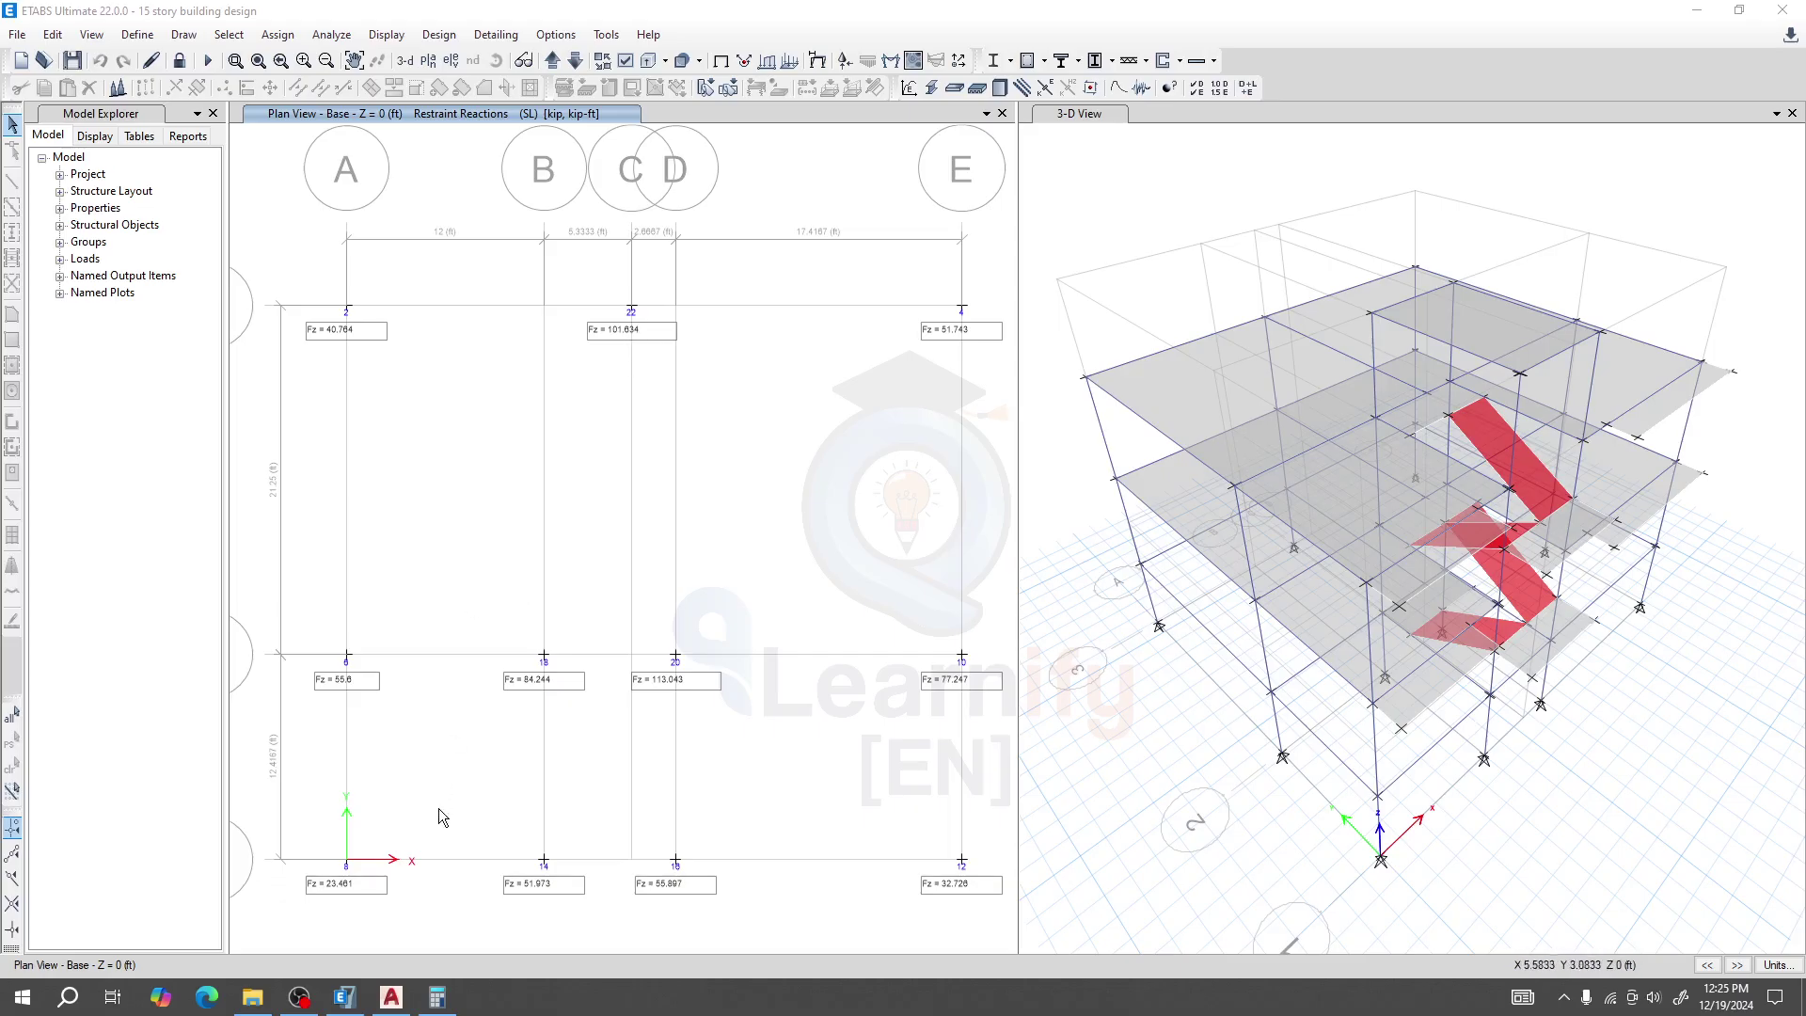
Switch to File Explorer and open the "C. Building Design Excel file" folder inside the All Excel file folder
{"action": "left_click", "coordinate": [252, 997]}
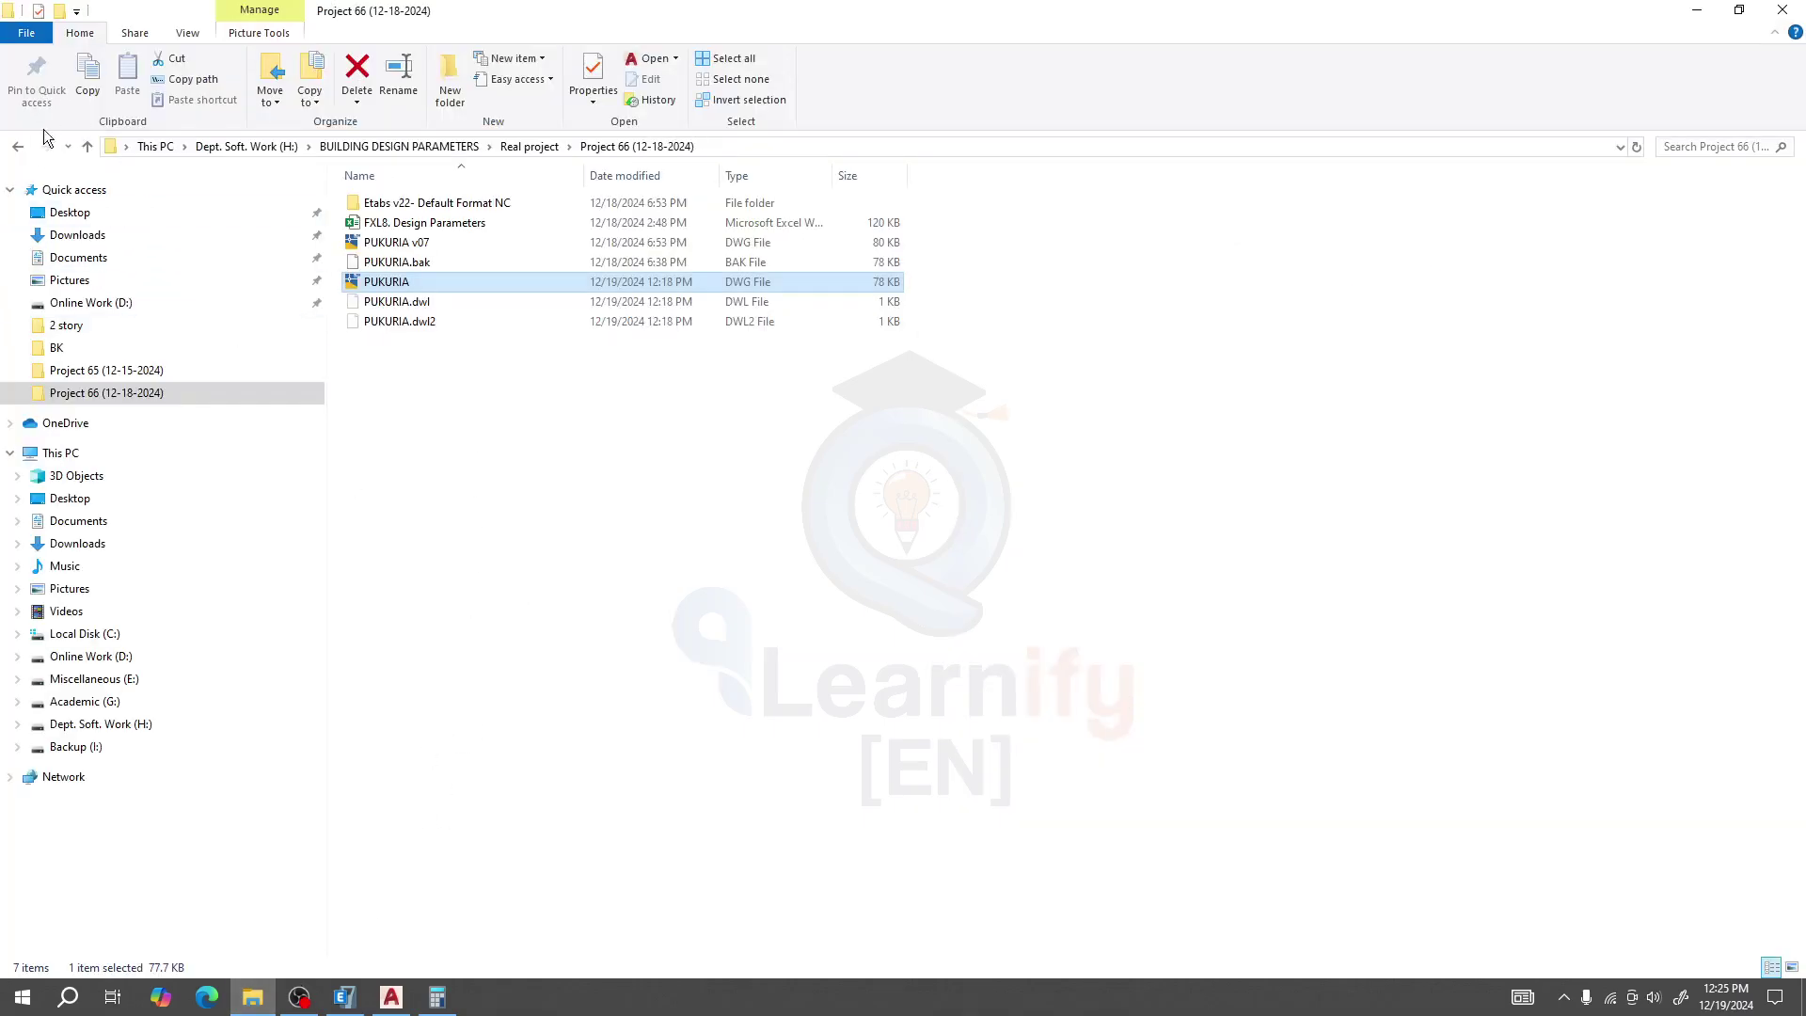
{"action": "left_click", "coordinate": [16, 149]}
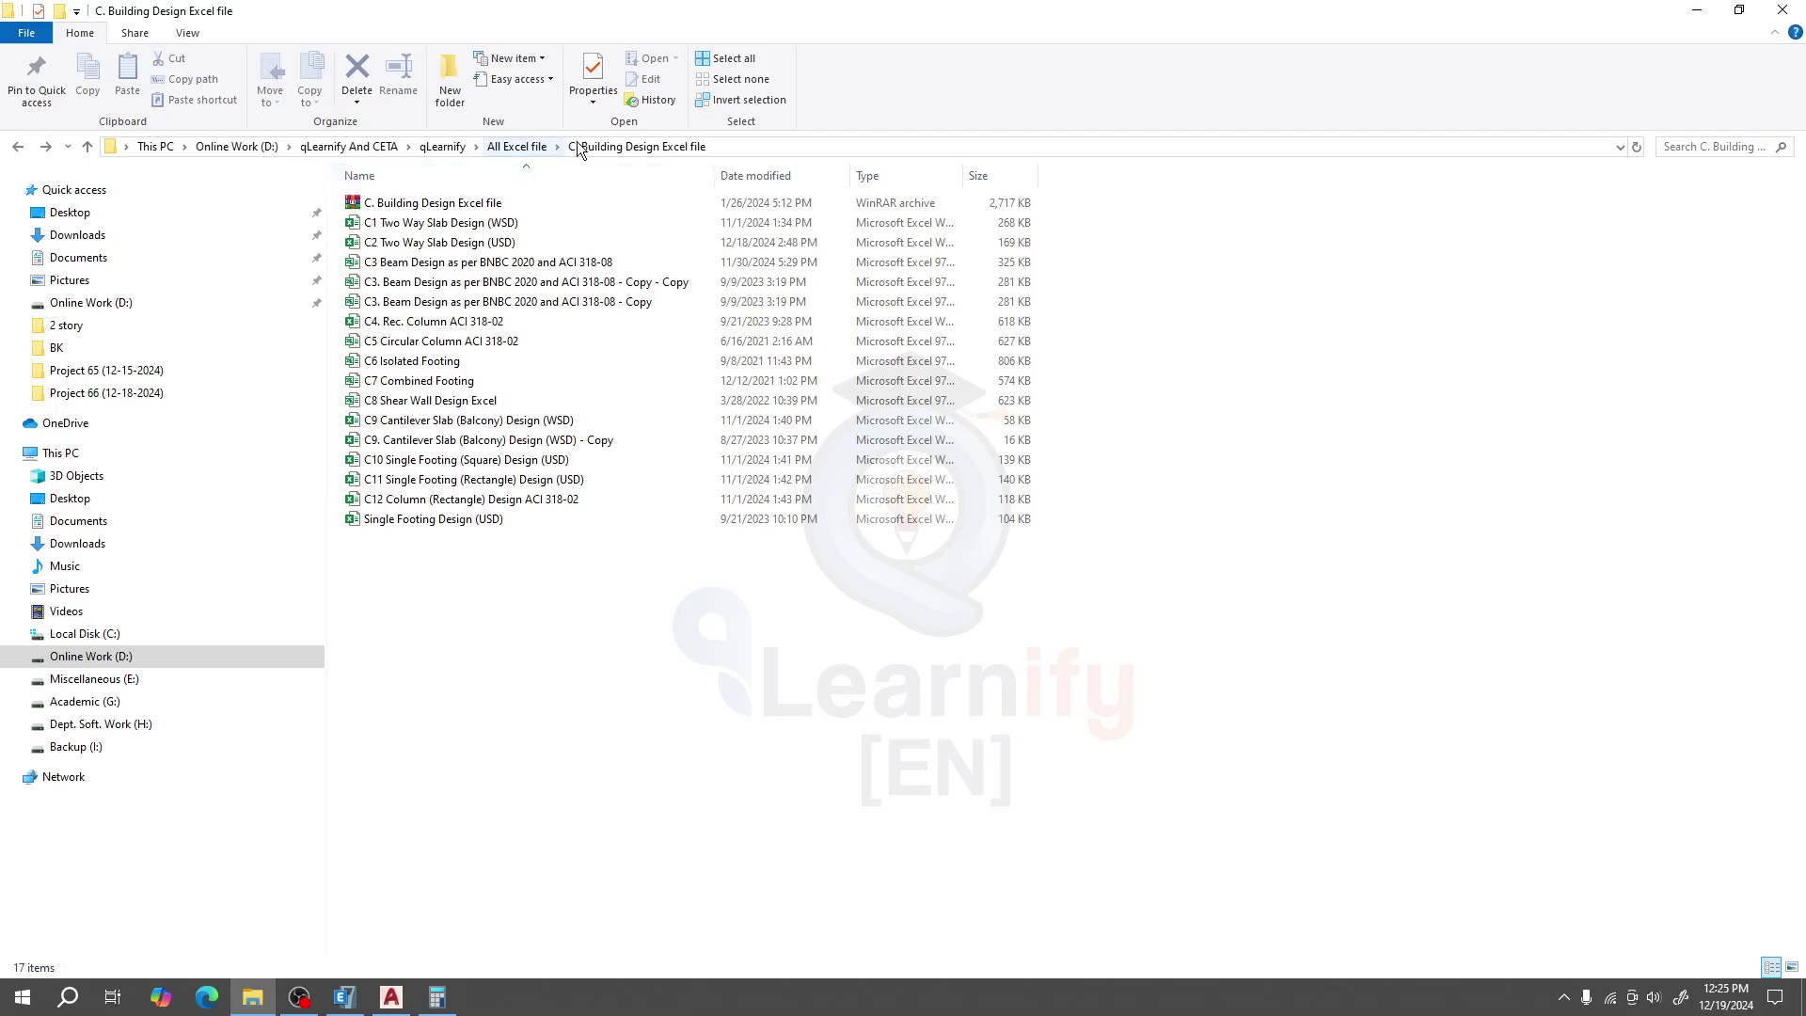
{"action": "left_click", "coordinate": [515, 147]}
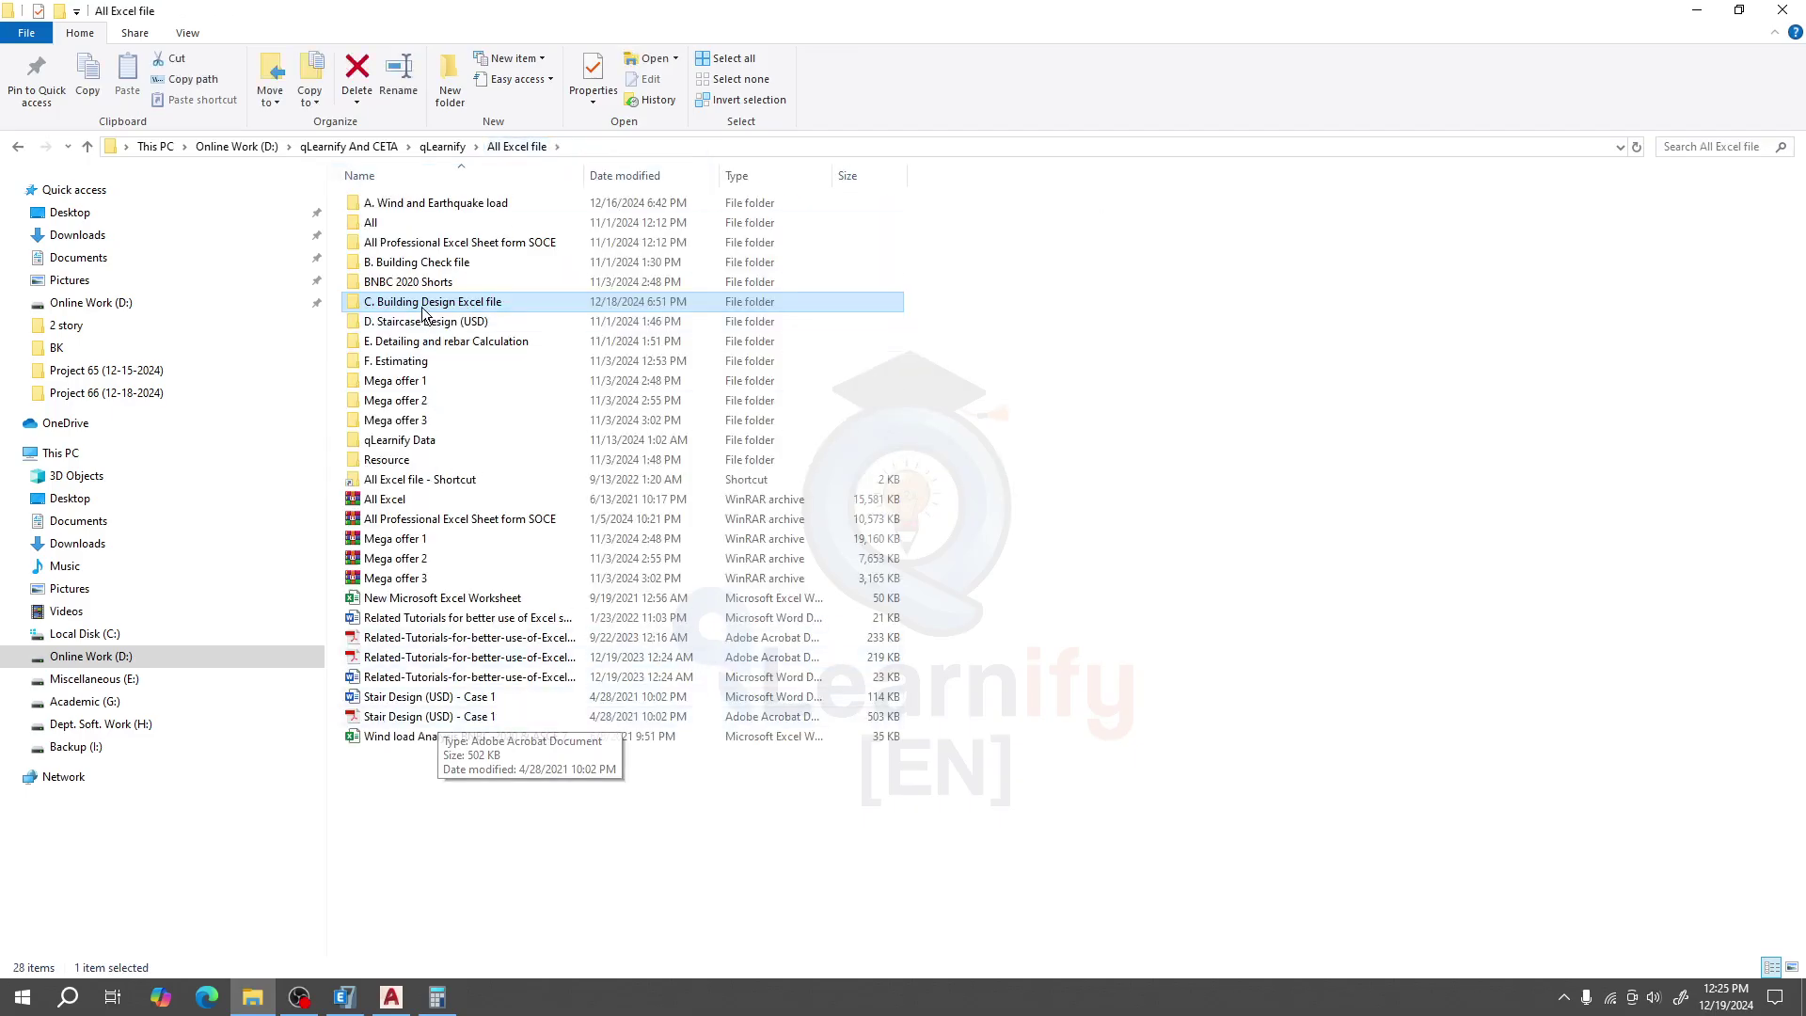
{"action": "mouse_move", "coordinate": [453, 442]}
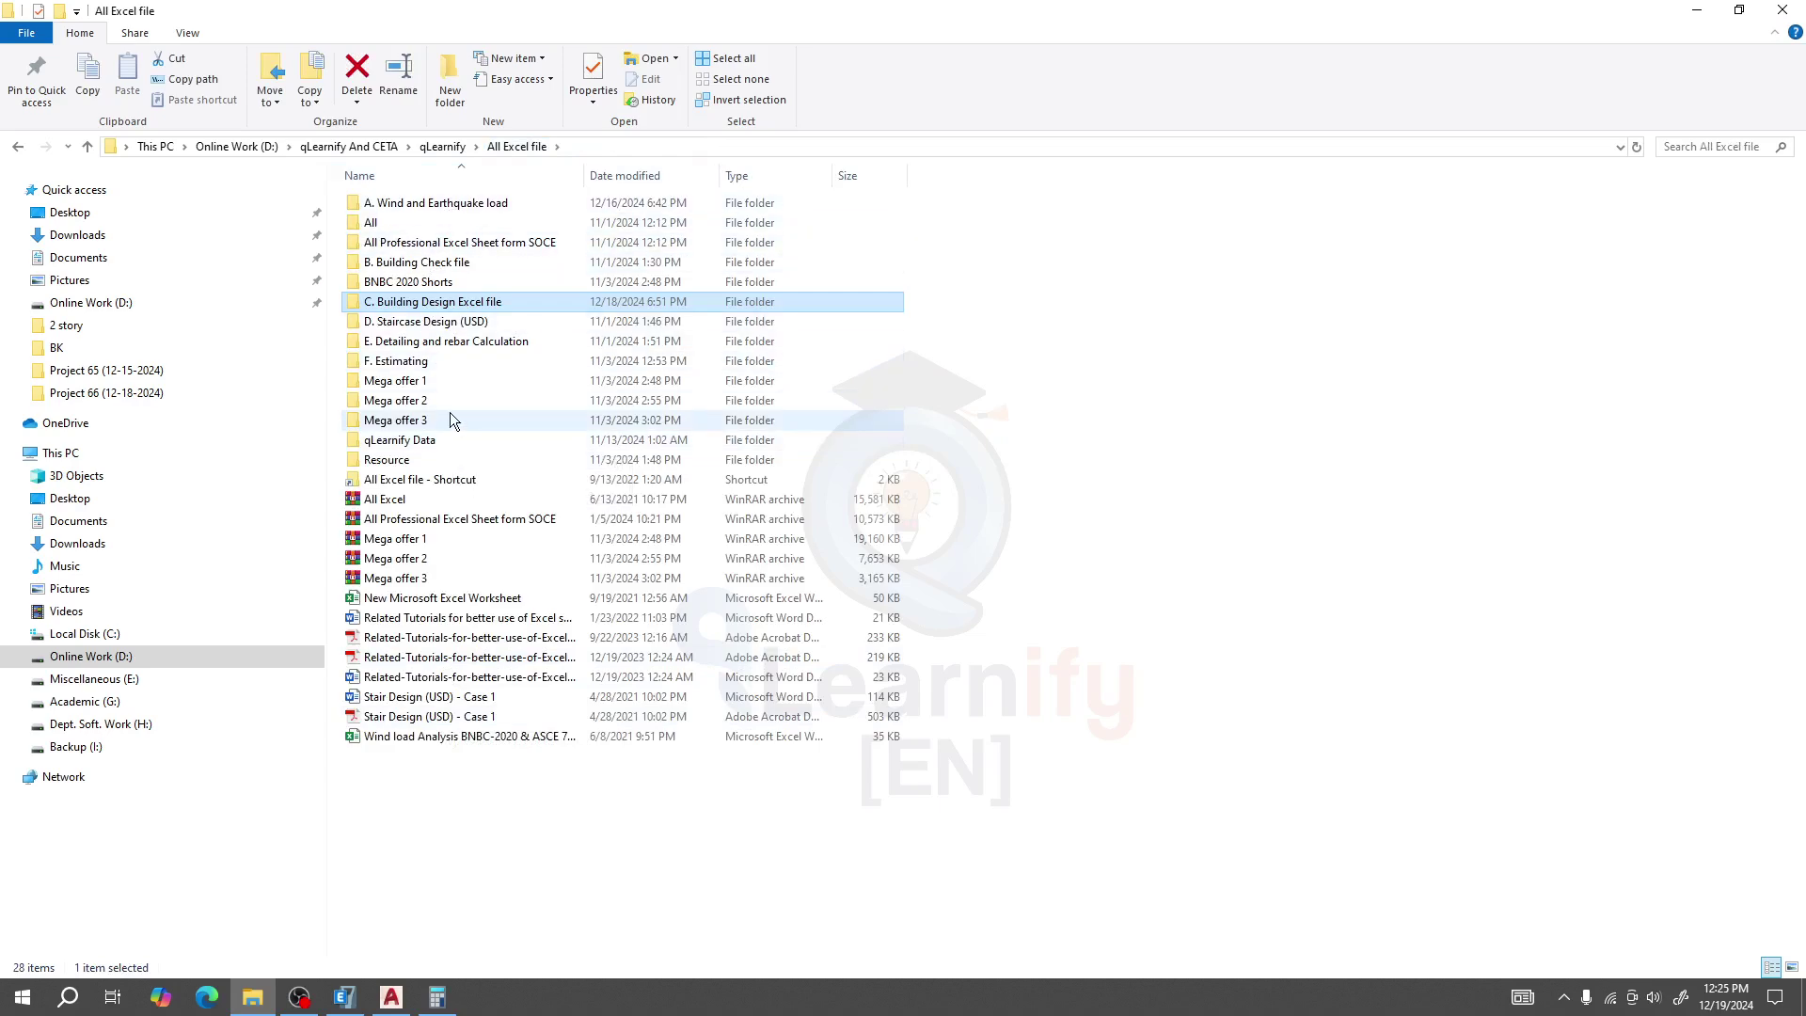
{"action": "double_click", "coordinate": [430, 303]}
Look through the footing and column workbooks, selecting the C10 Single Footing (Square) and C11 Single Footing (Rectangle) design files together
{"action": "left_click", "coordinate": [431, 508]}
{"action": "left_click", "coordinate": [423, 483]}
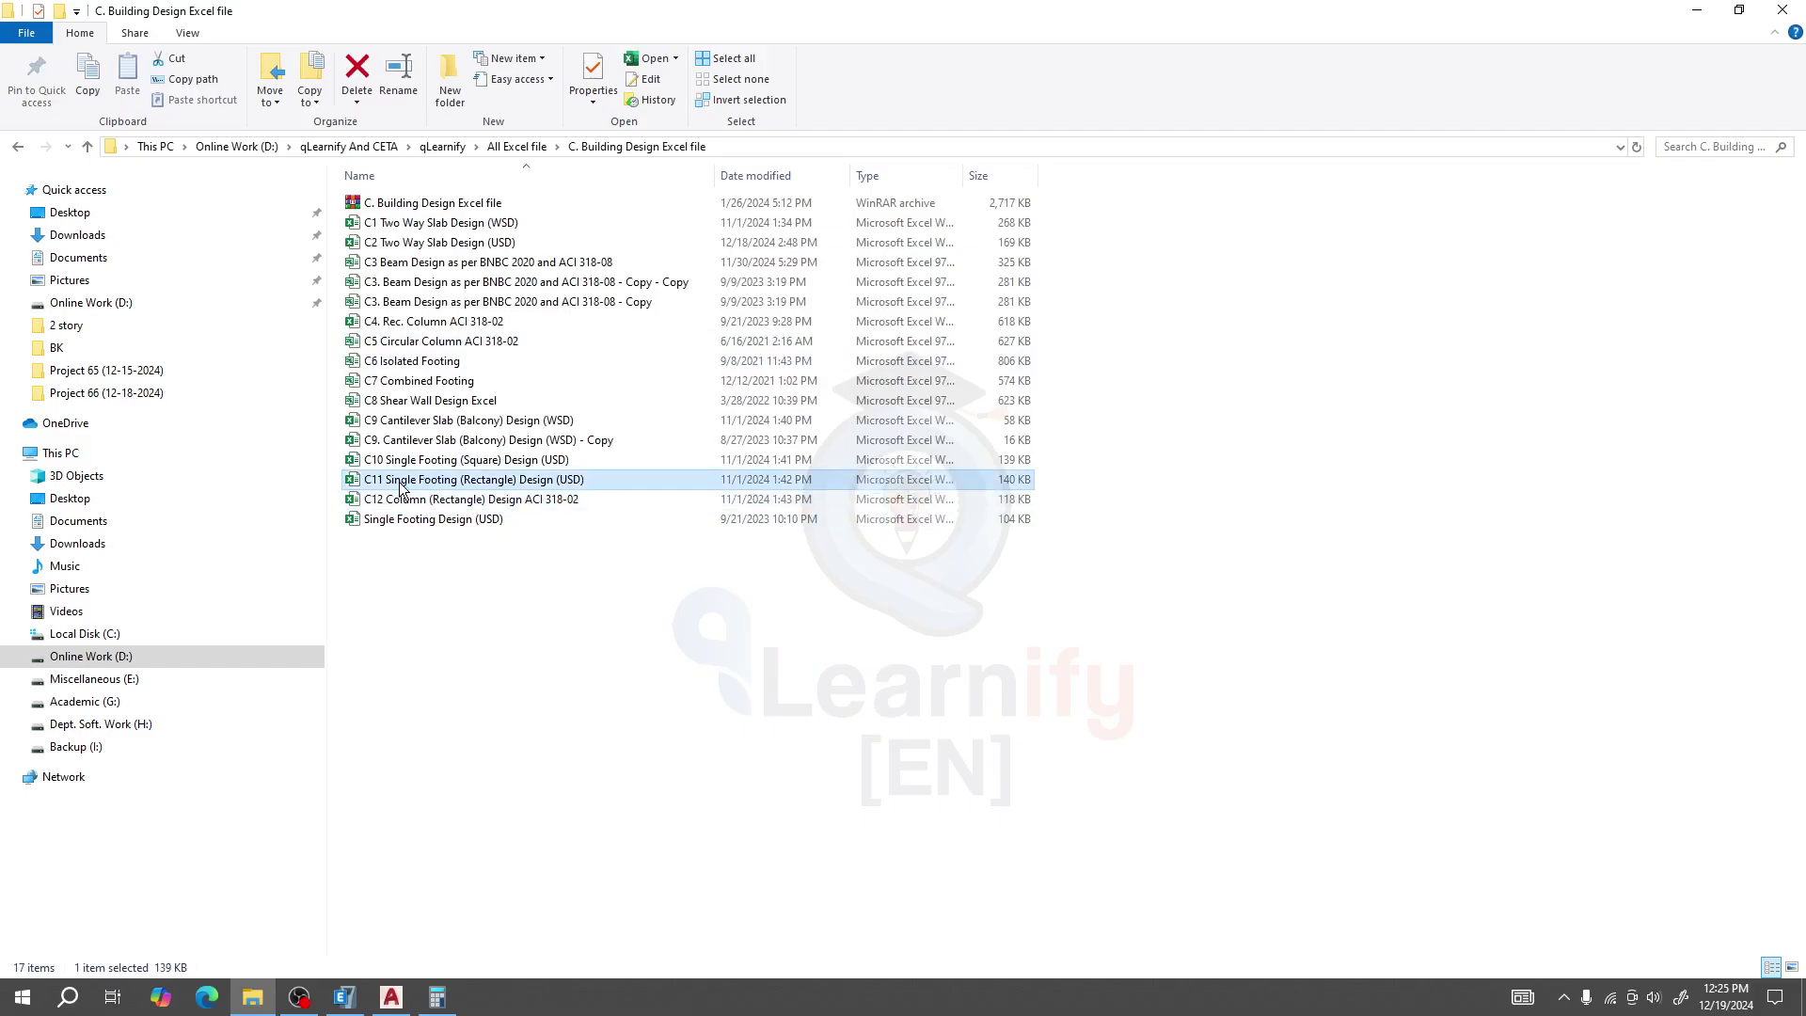
{"action": "left_click", "coordinate": [381, 501]}
{"action": "left_click", "coordinate": [407, 483]}
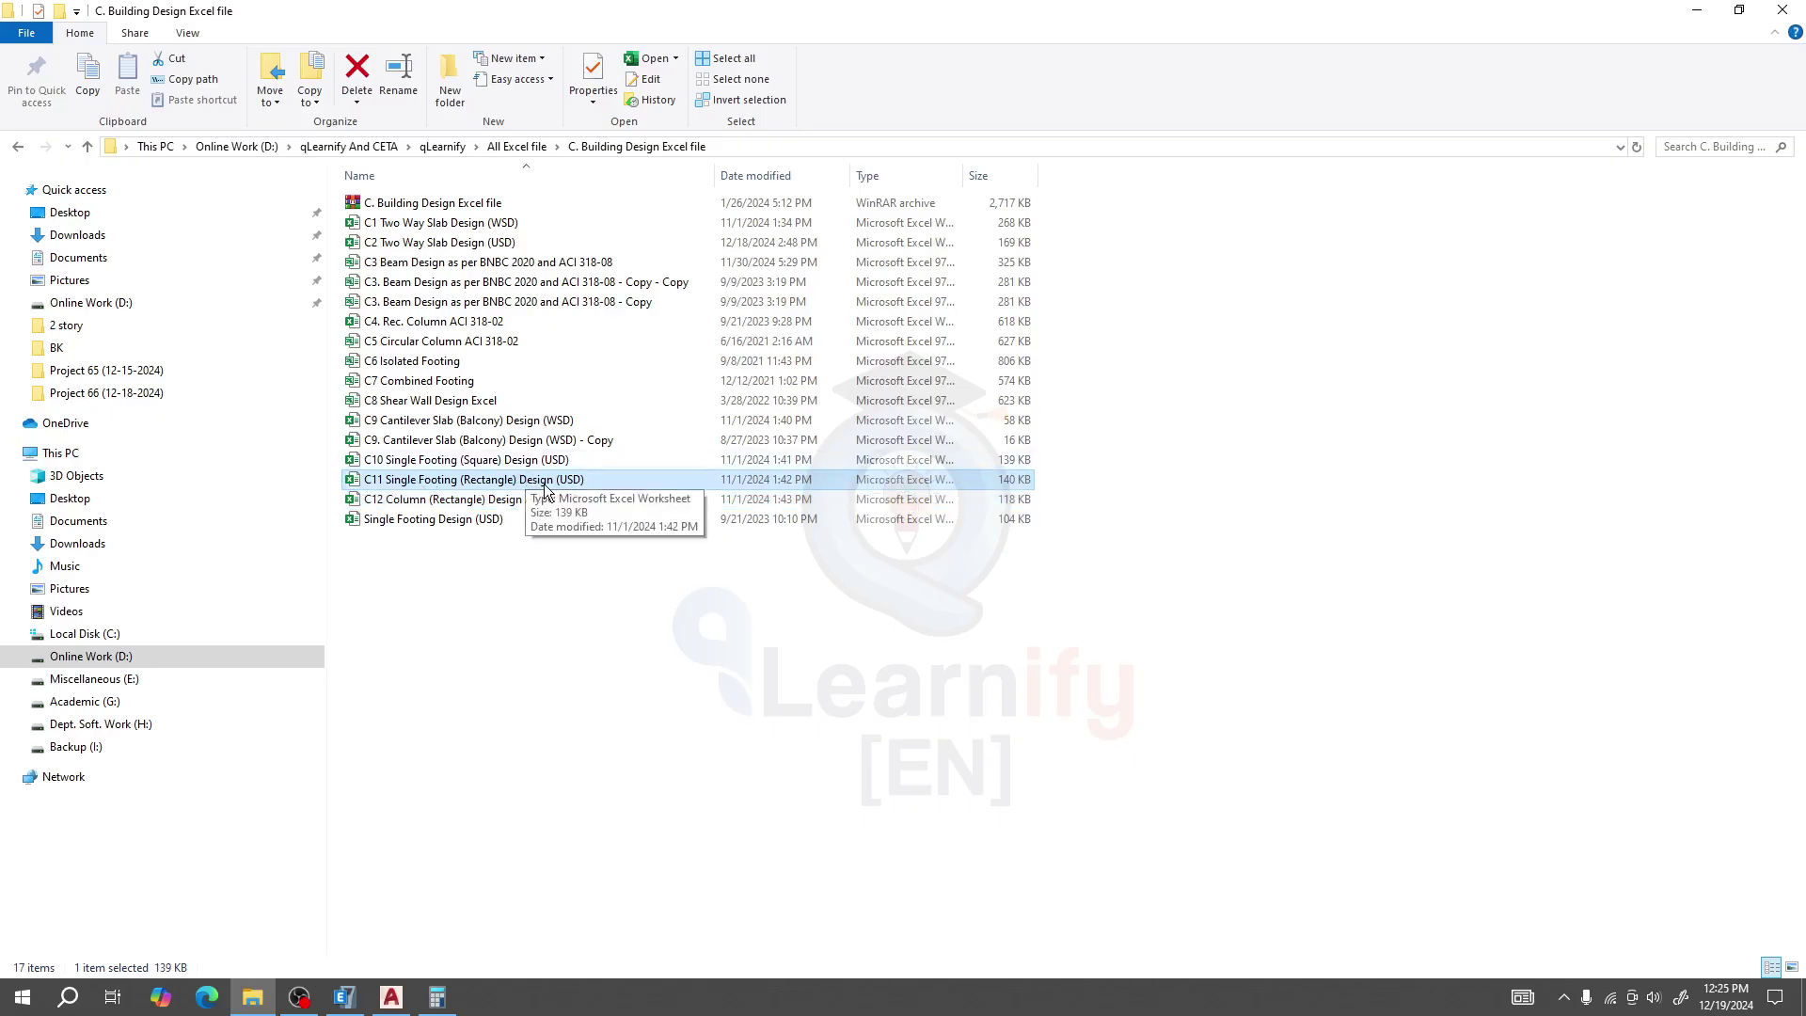
{"action": "left_click", "coordinate": [408, 501]}
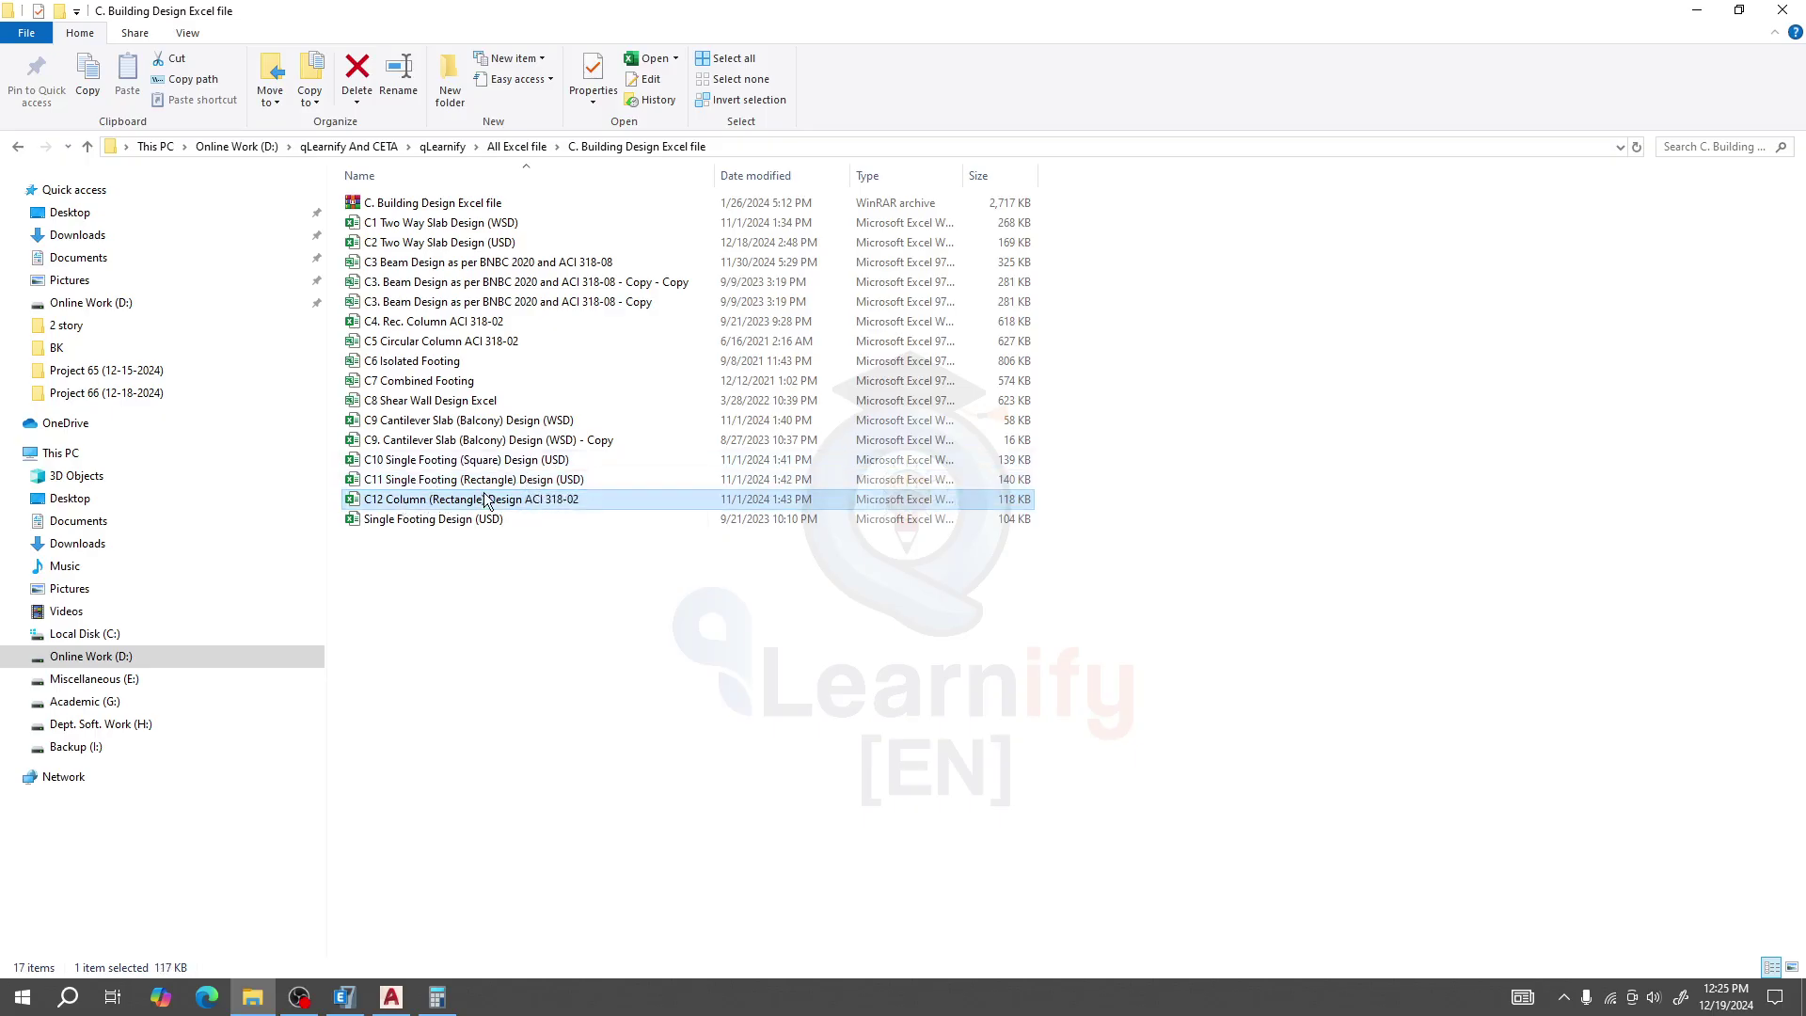
{"action": "left_click", "coordinate": [442, 461]}
{"action": "left_click", "coordinate": [499, 483]}
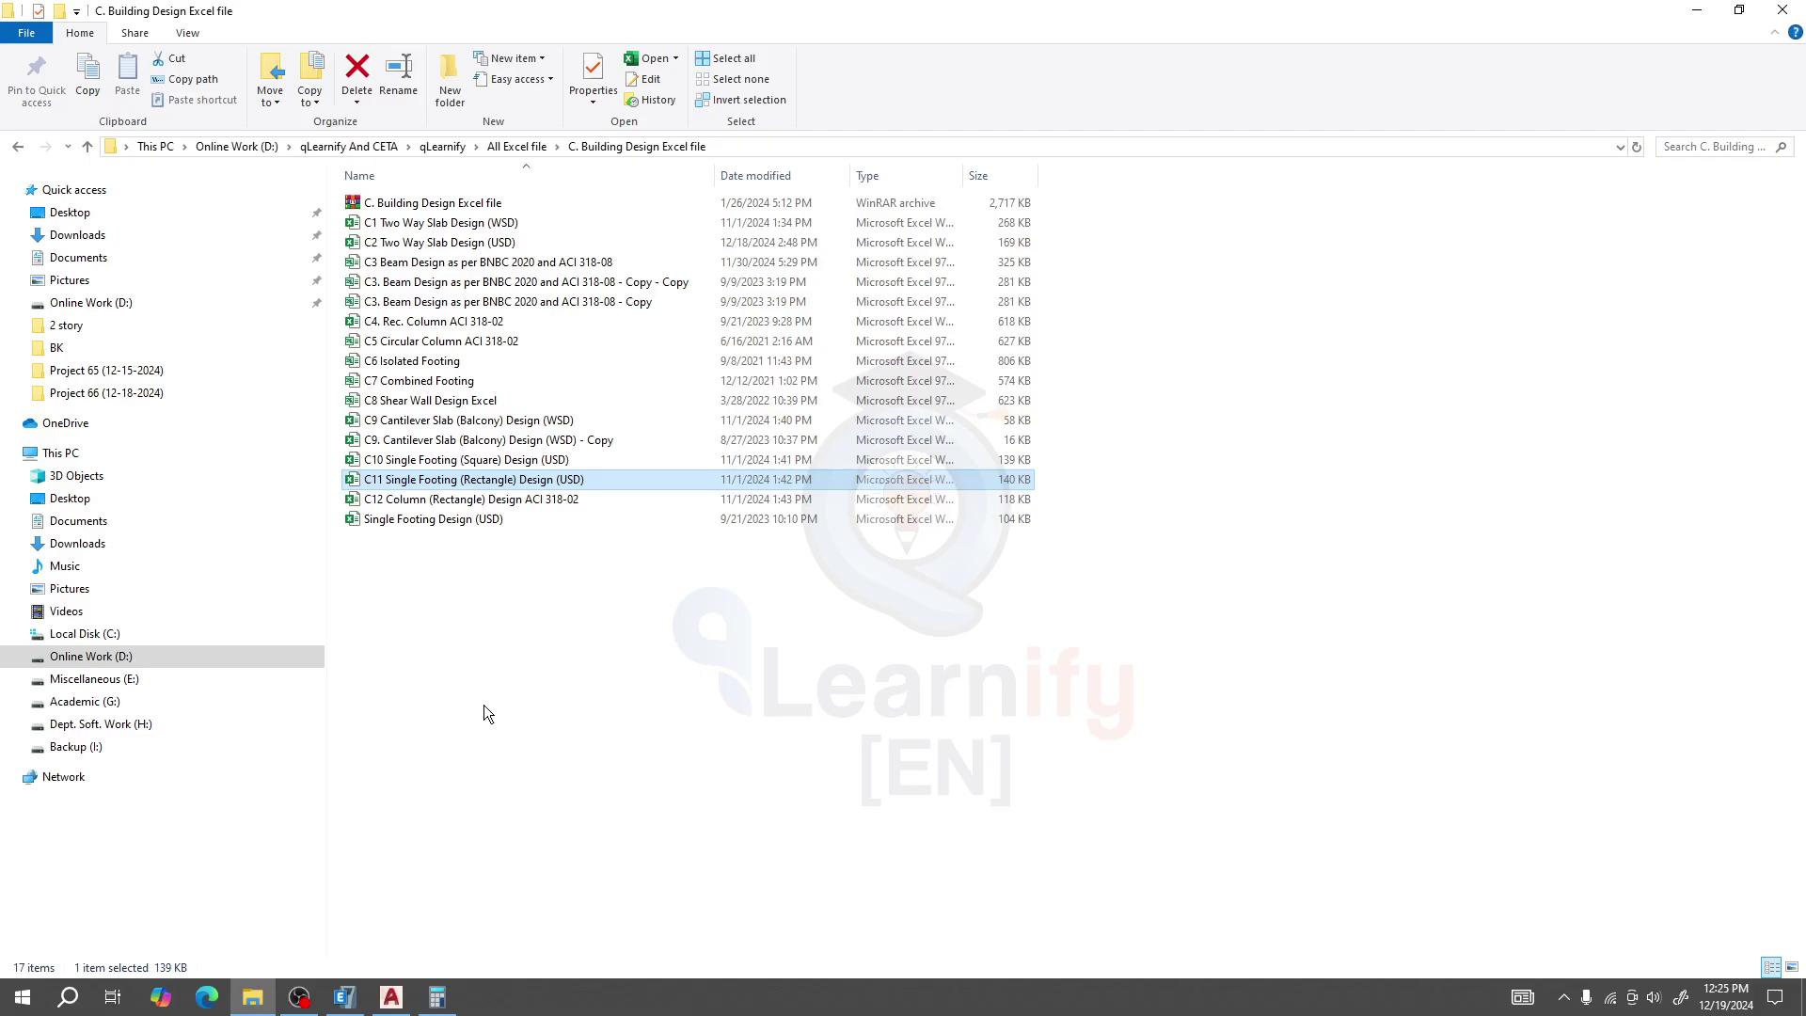
{"action": "left_click", "coordinate": [1025, 467], "text": "shift"}
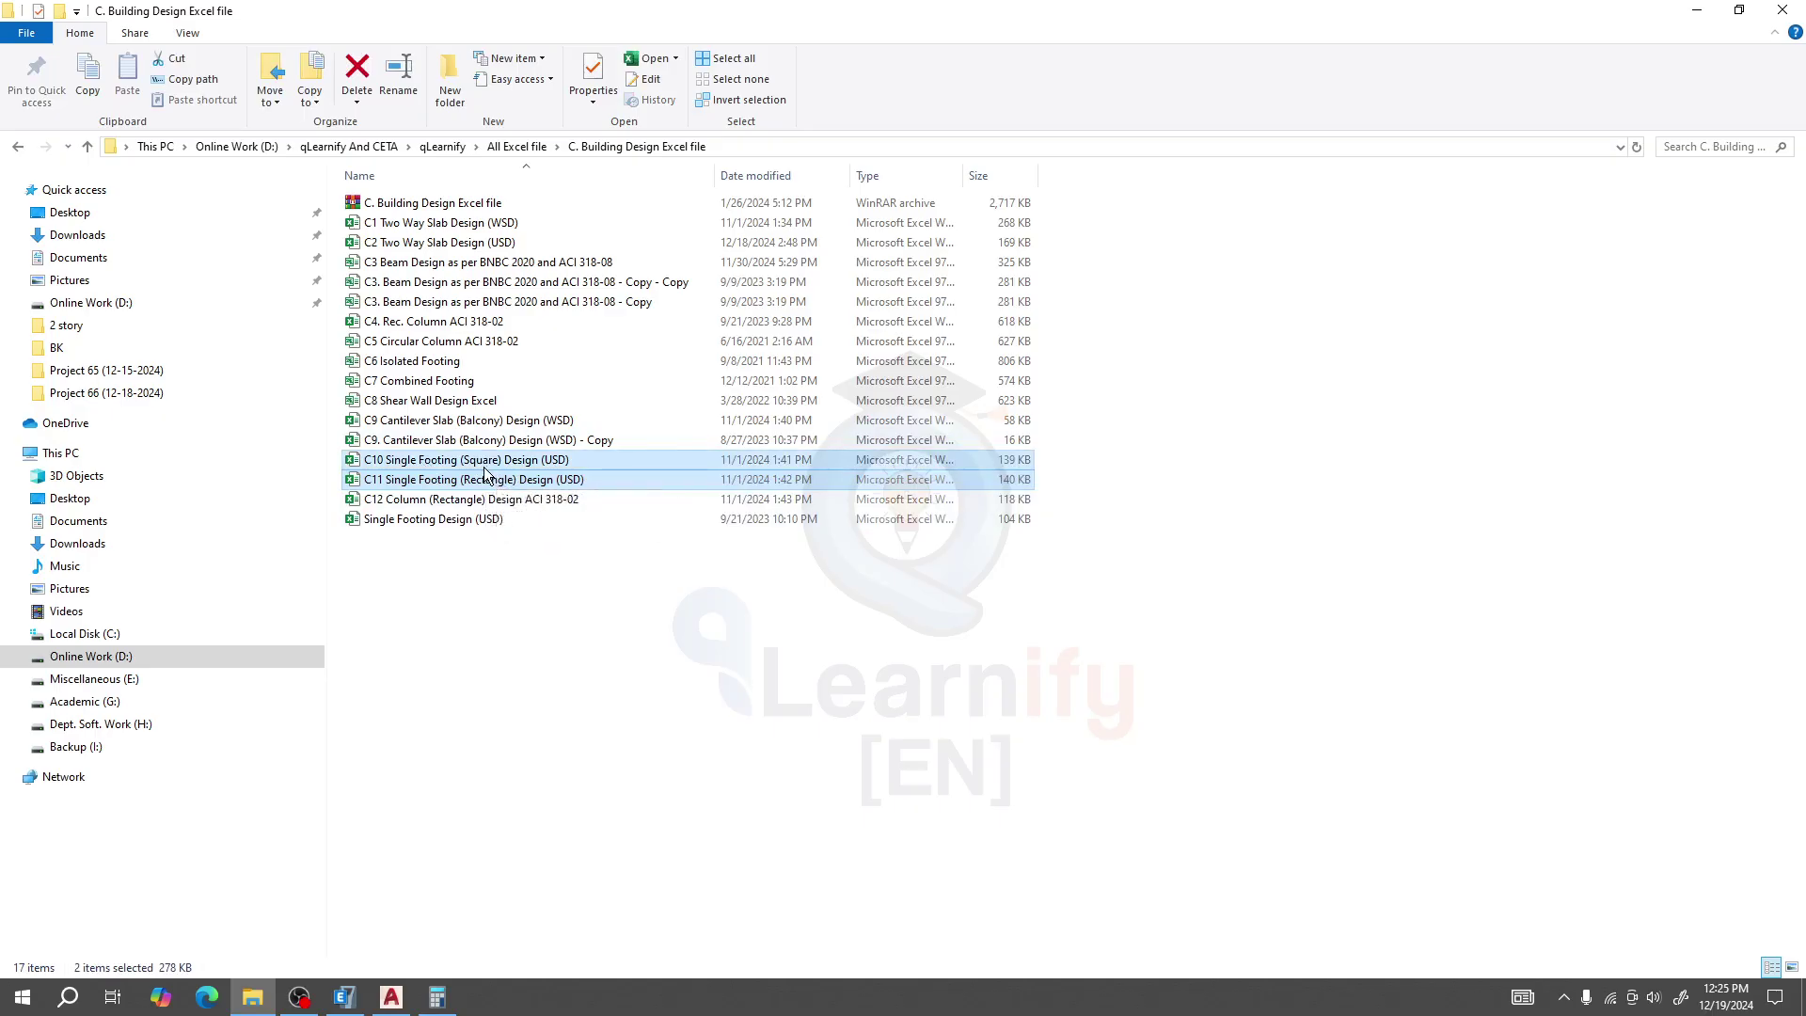
Switch to ETABS and review which loads and scale factors make up the SL load combination
{"action": "left_click", "coordinate": [344, 996]}
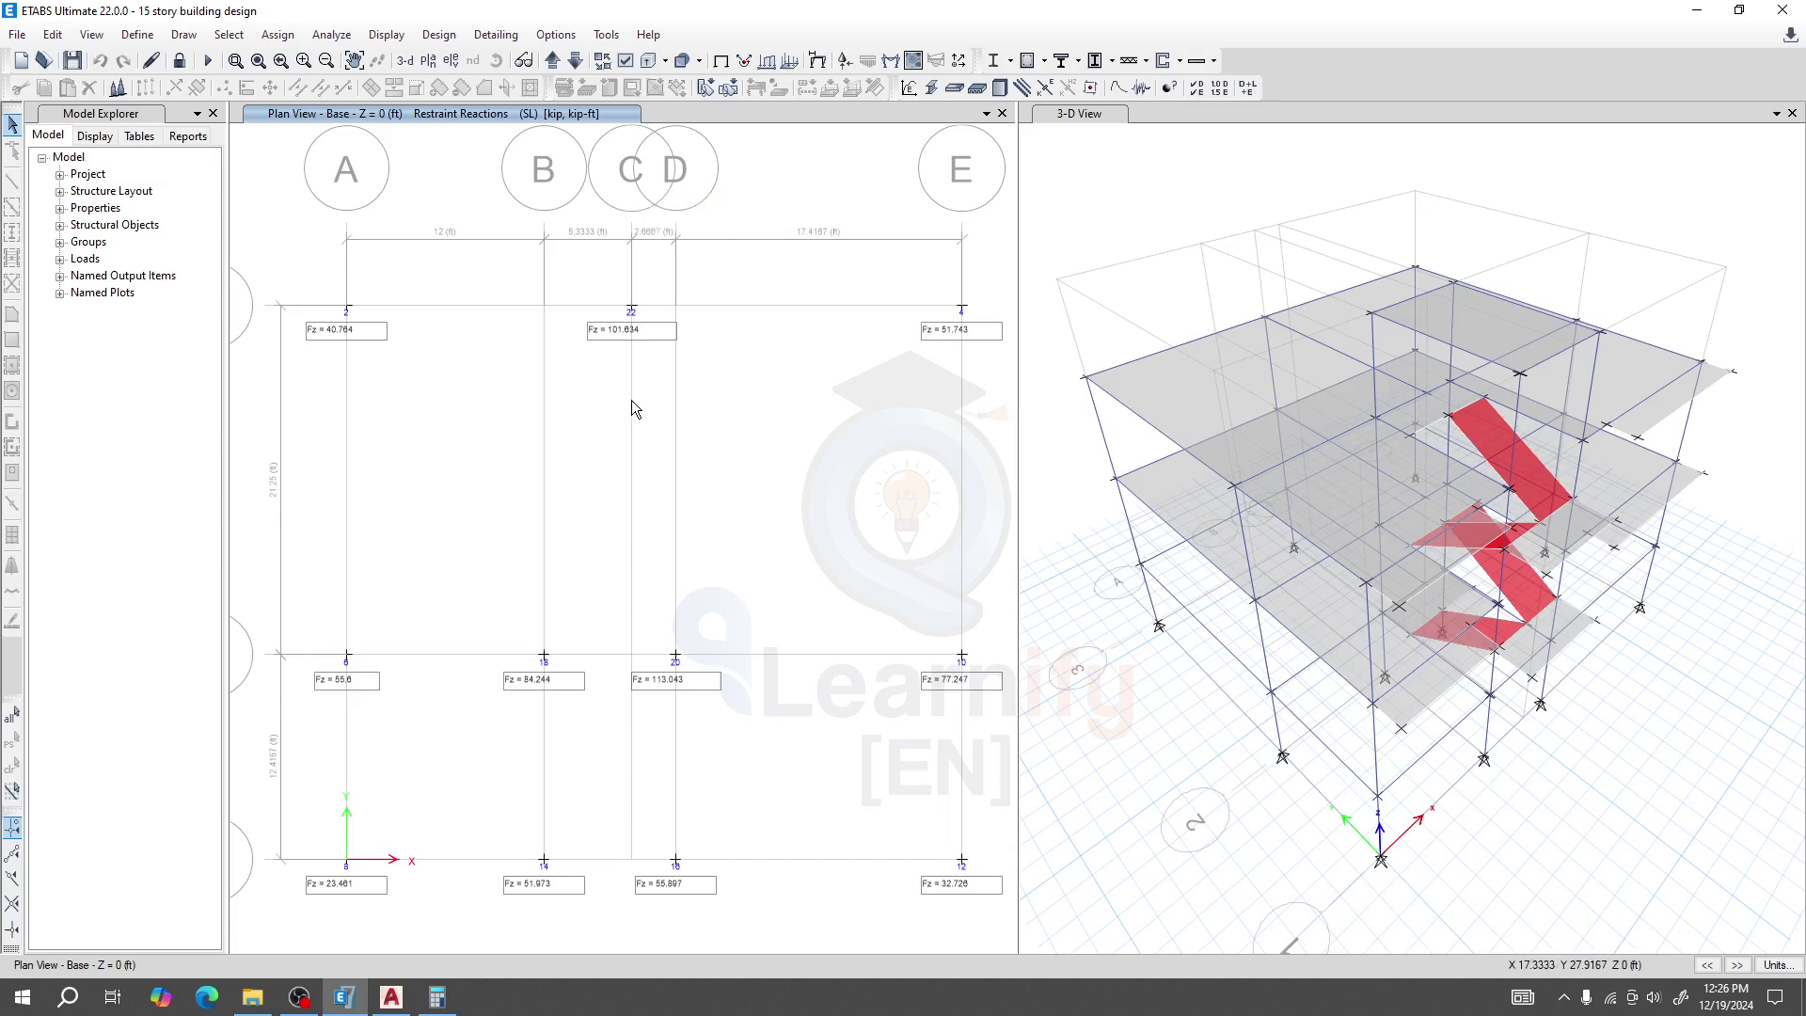
{"action": "left_click", "coordinate": [147, 38]}
{"action": "left_click", "coordinate": [203, 508]}
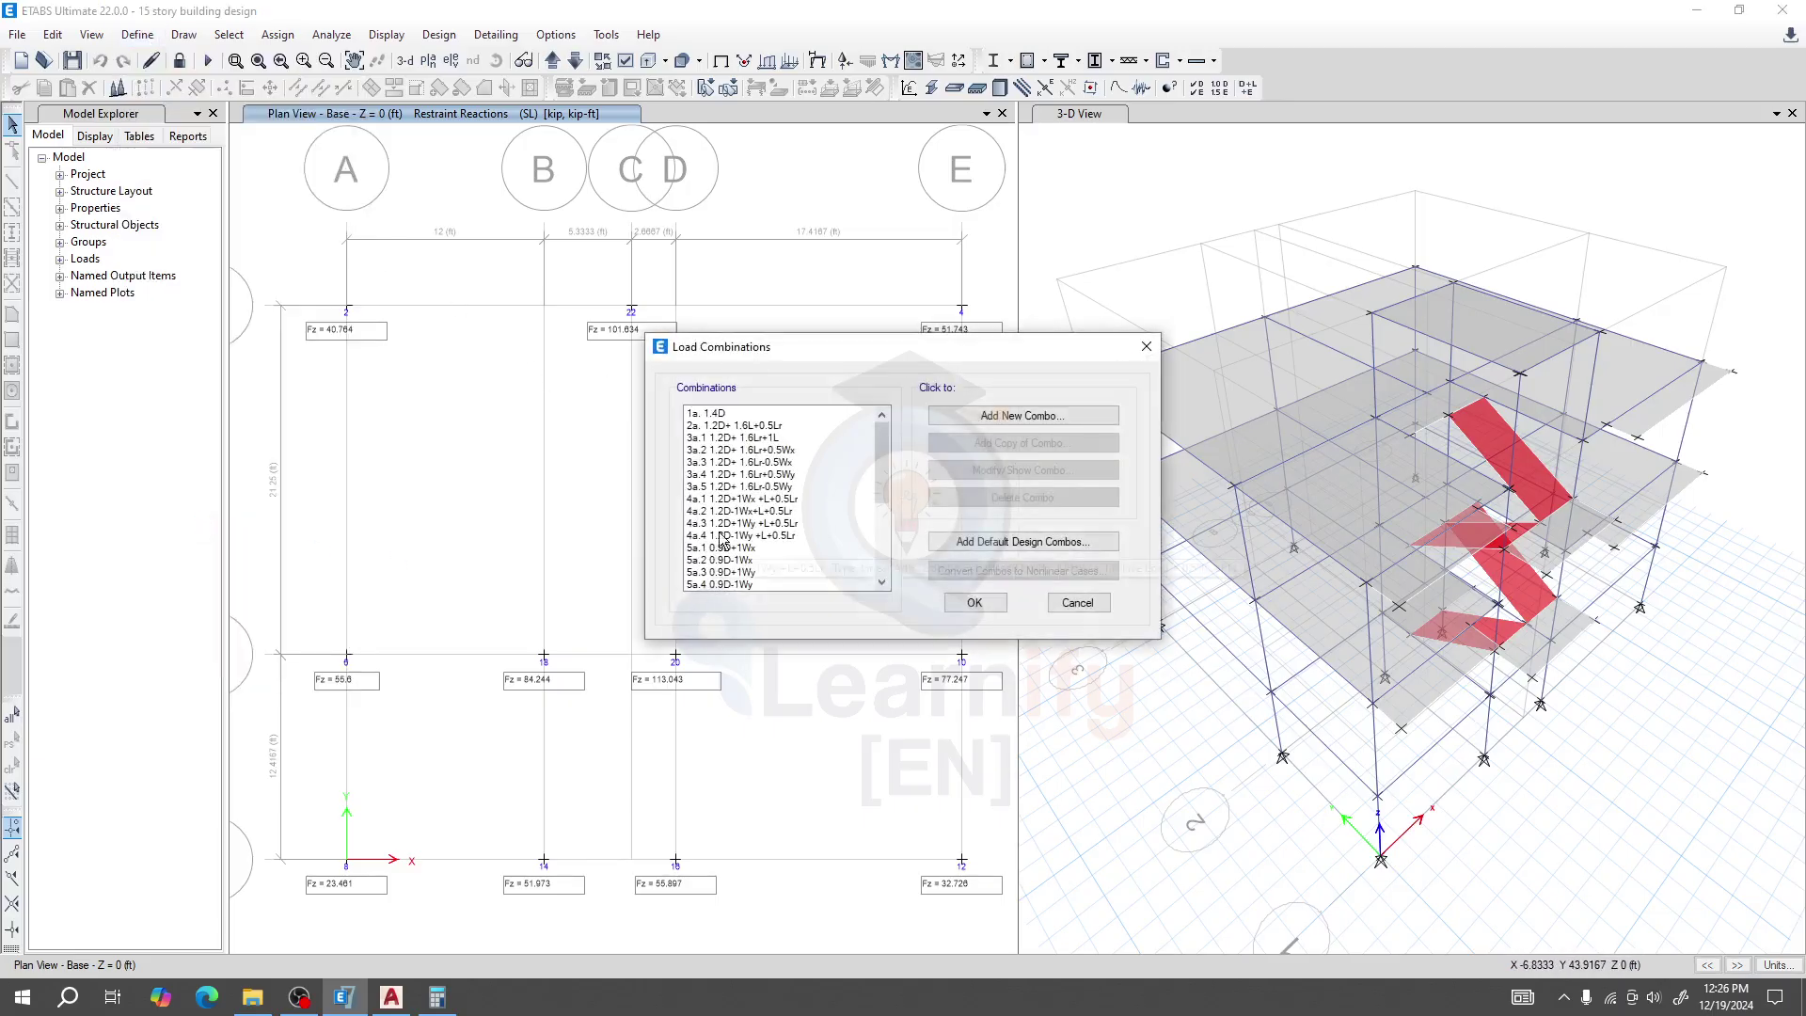
{"action": "scroll", "coordinate": [761, 535], "scroll_direction": "down", "scroll_amount": 3}
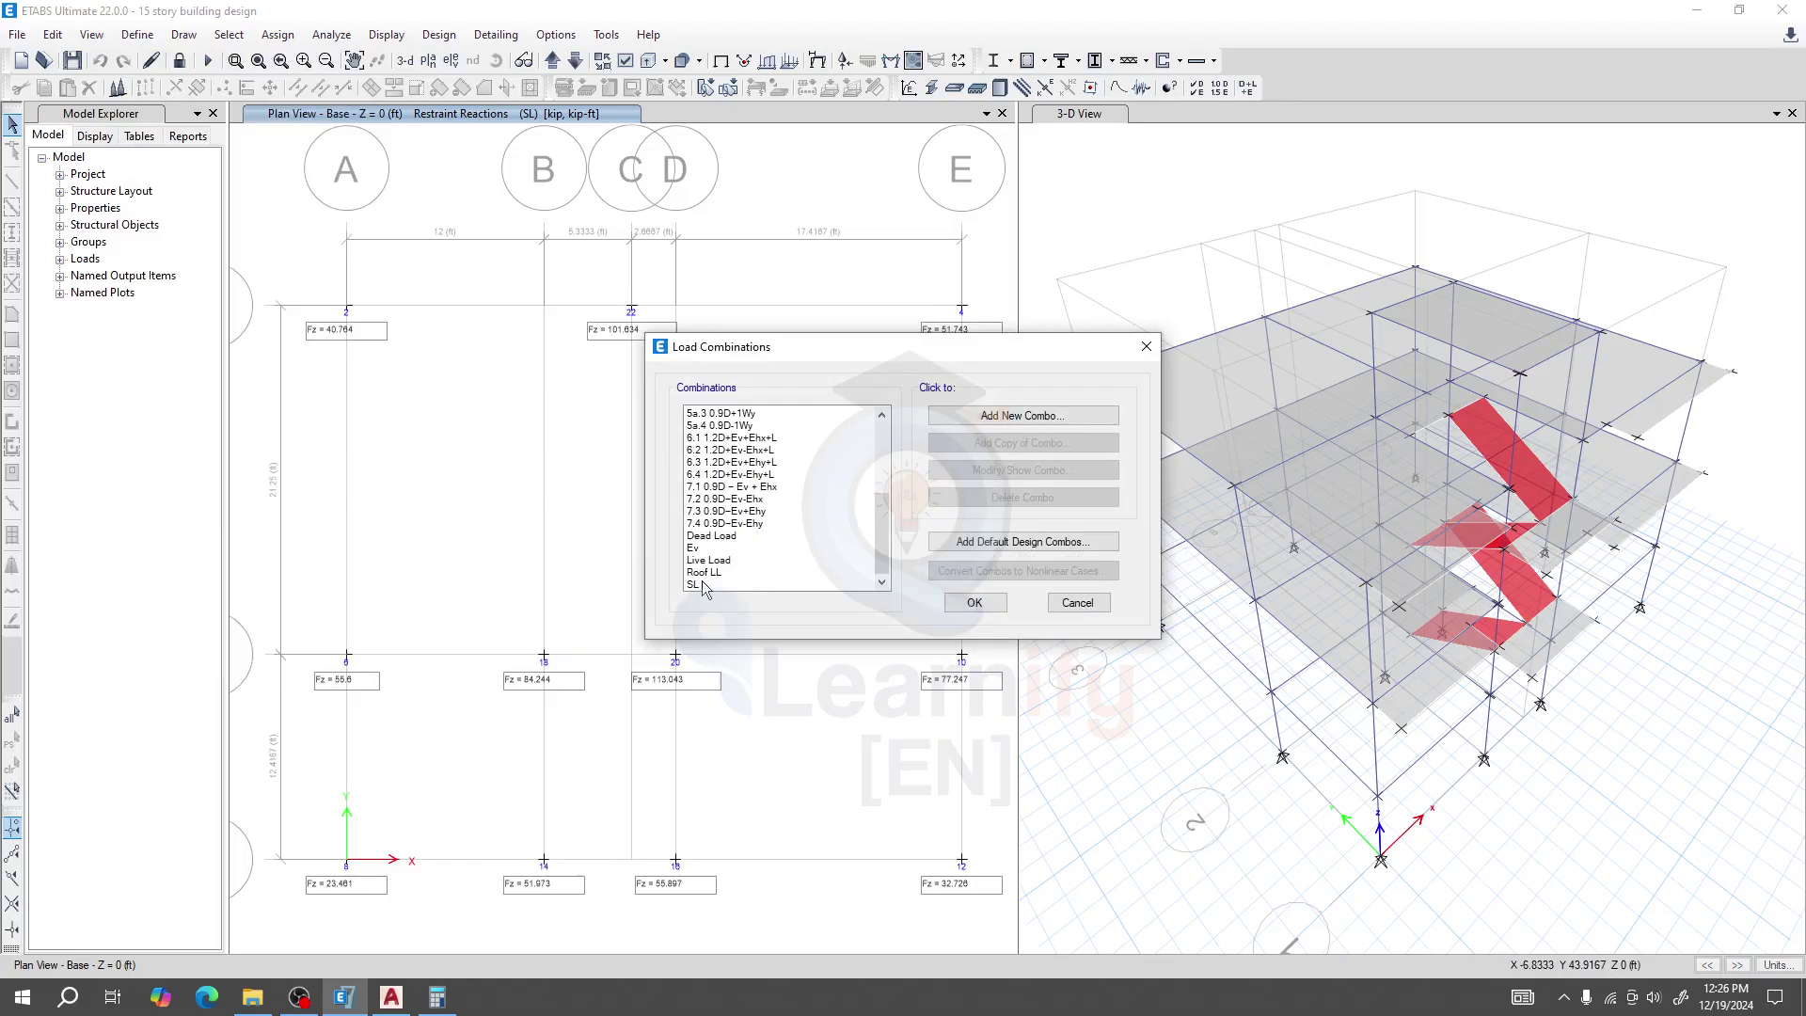
{"action": "double_click", "coordinate": [696, 585]}
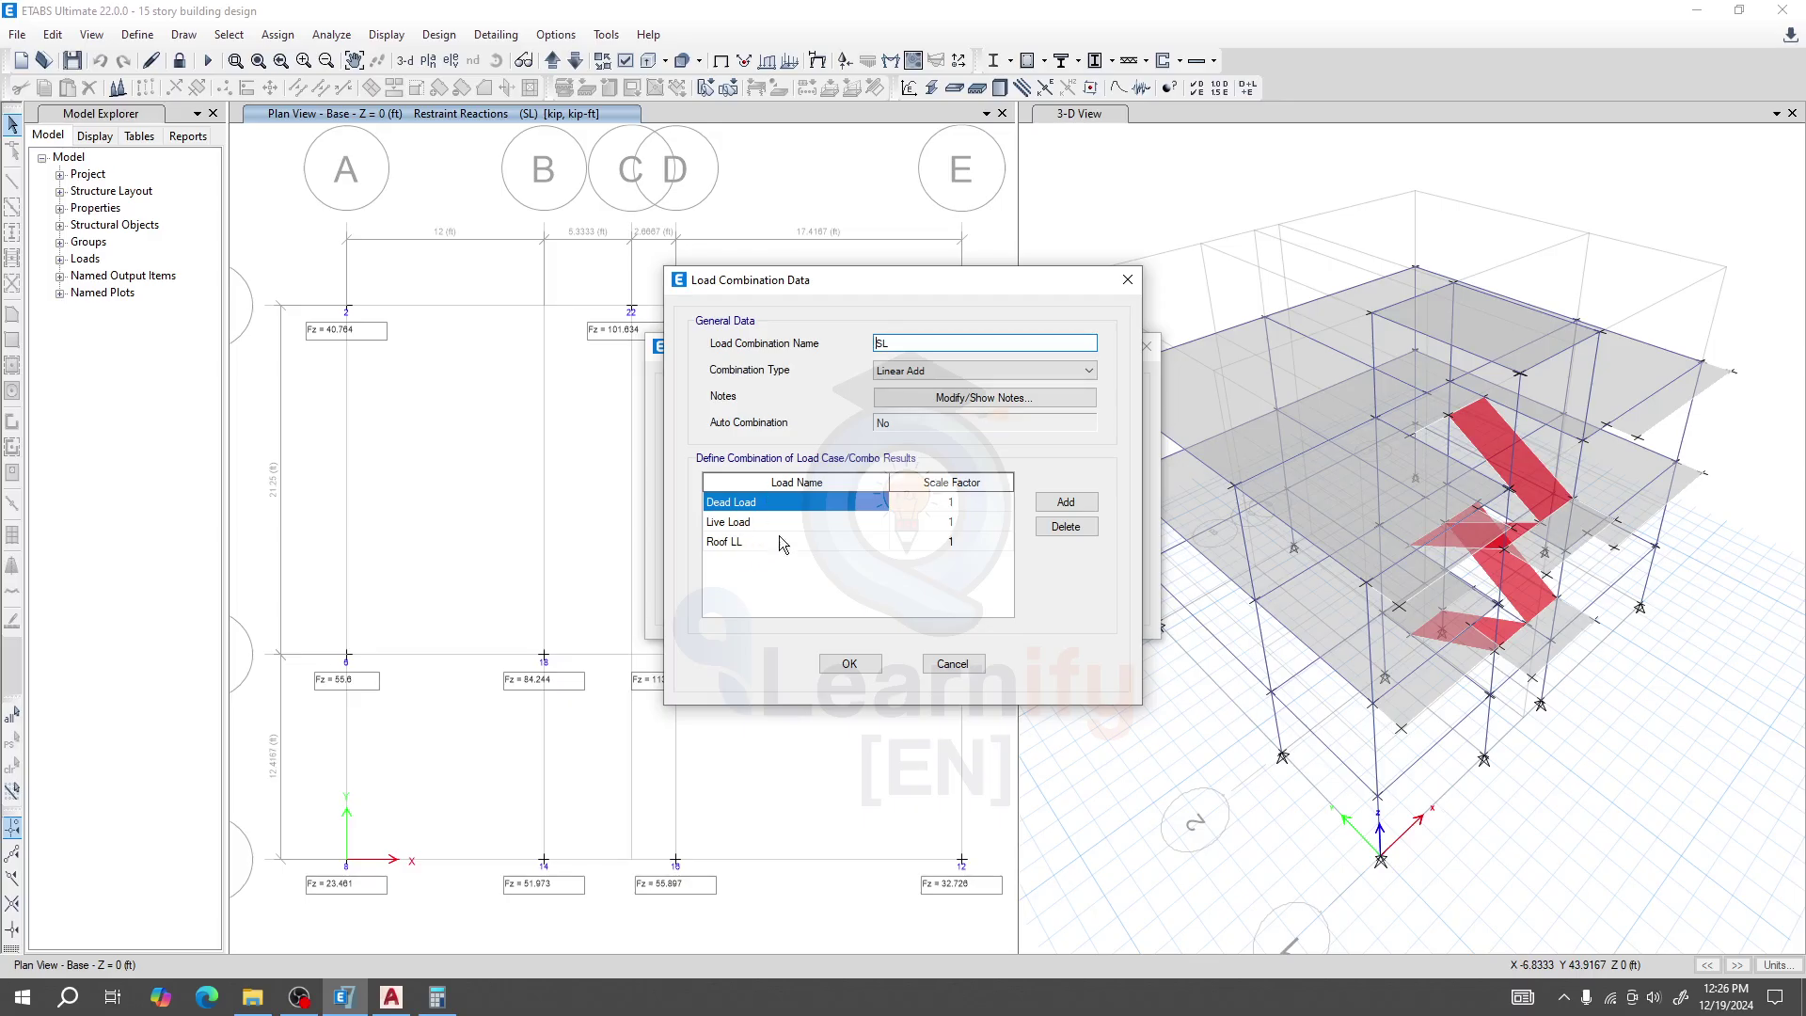
{"action": "left_click", "coordinate": [850, 663]}
Add a new load combination named FS that uses the SL combination as its load
{"action": "left_click_drag", "start_coordinate": [849, 347], "coordinate": [1116, 335]}
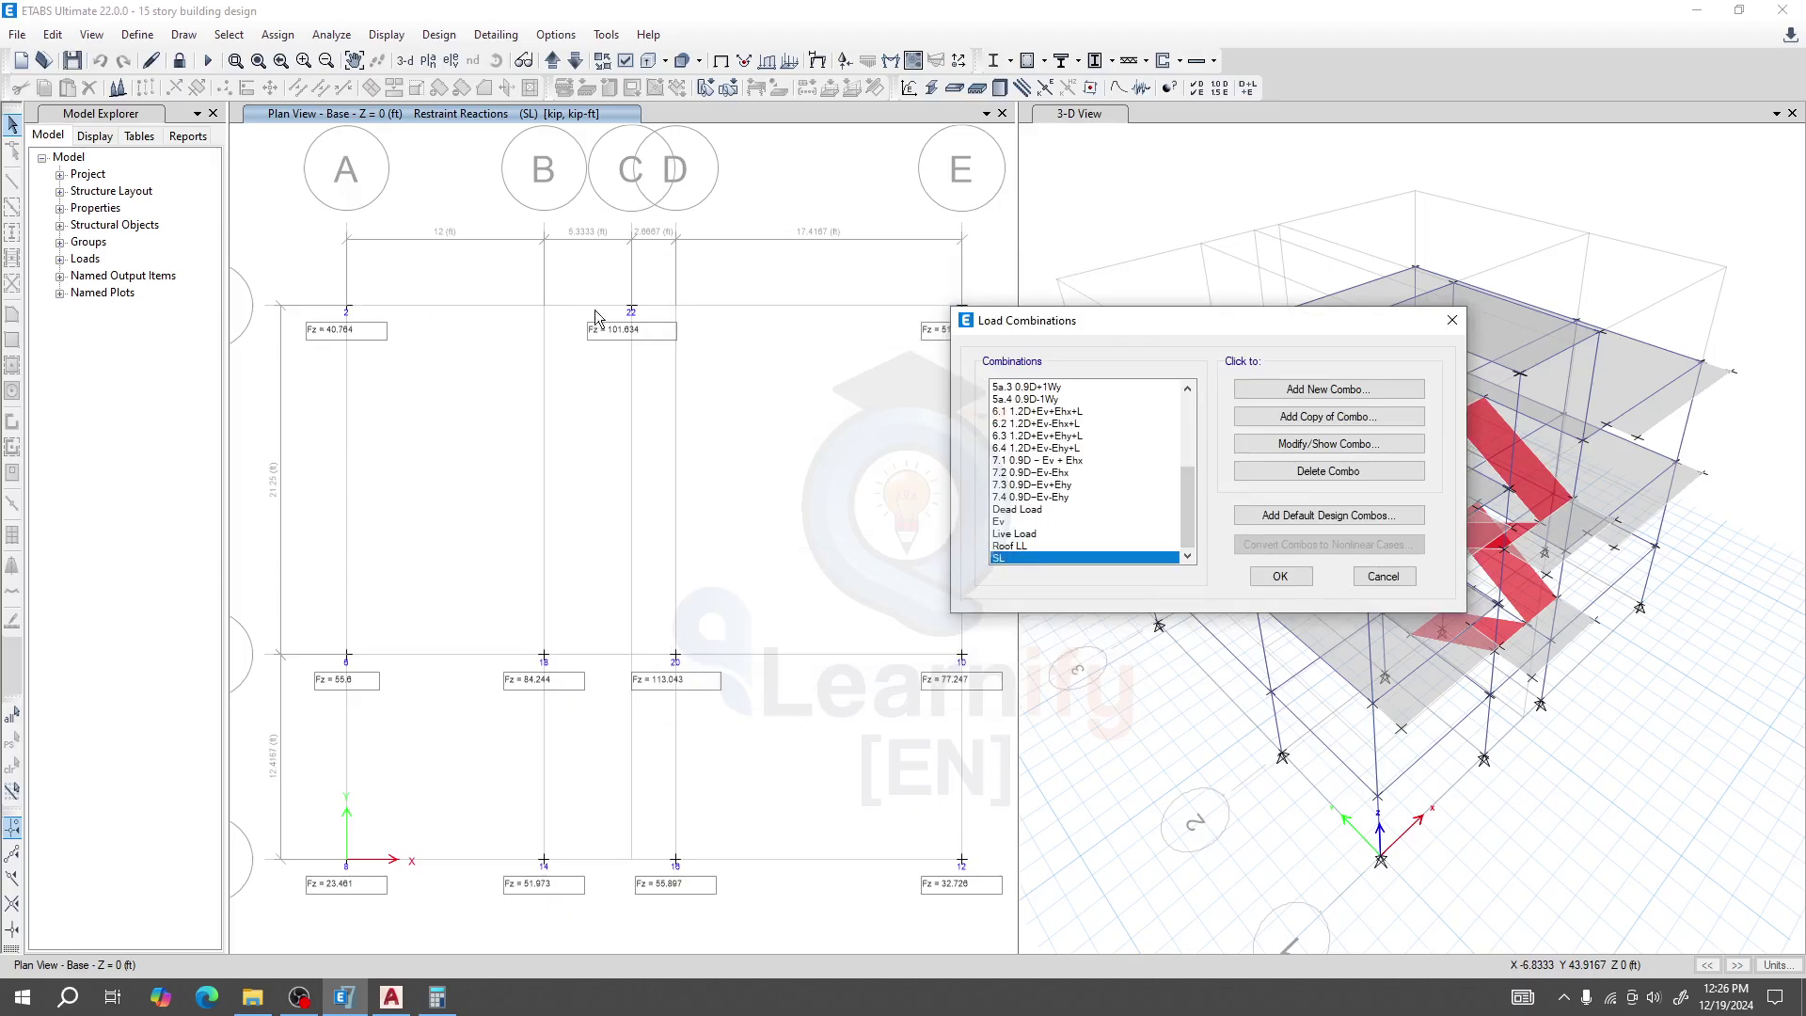
{"action": "left_click_drag", "start_coordinate": [1128, 316], "coordinate": [1179, 321]}
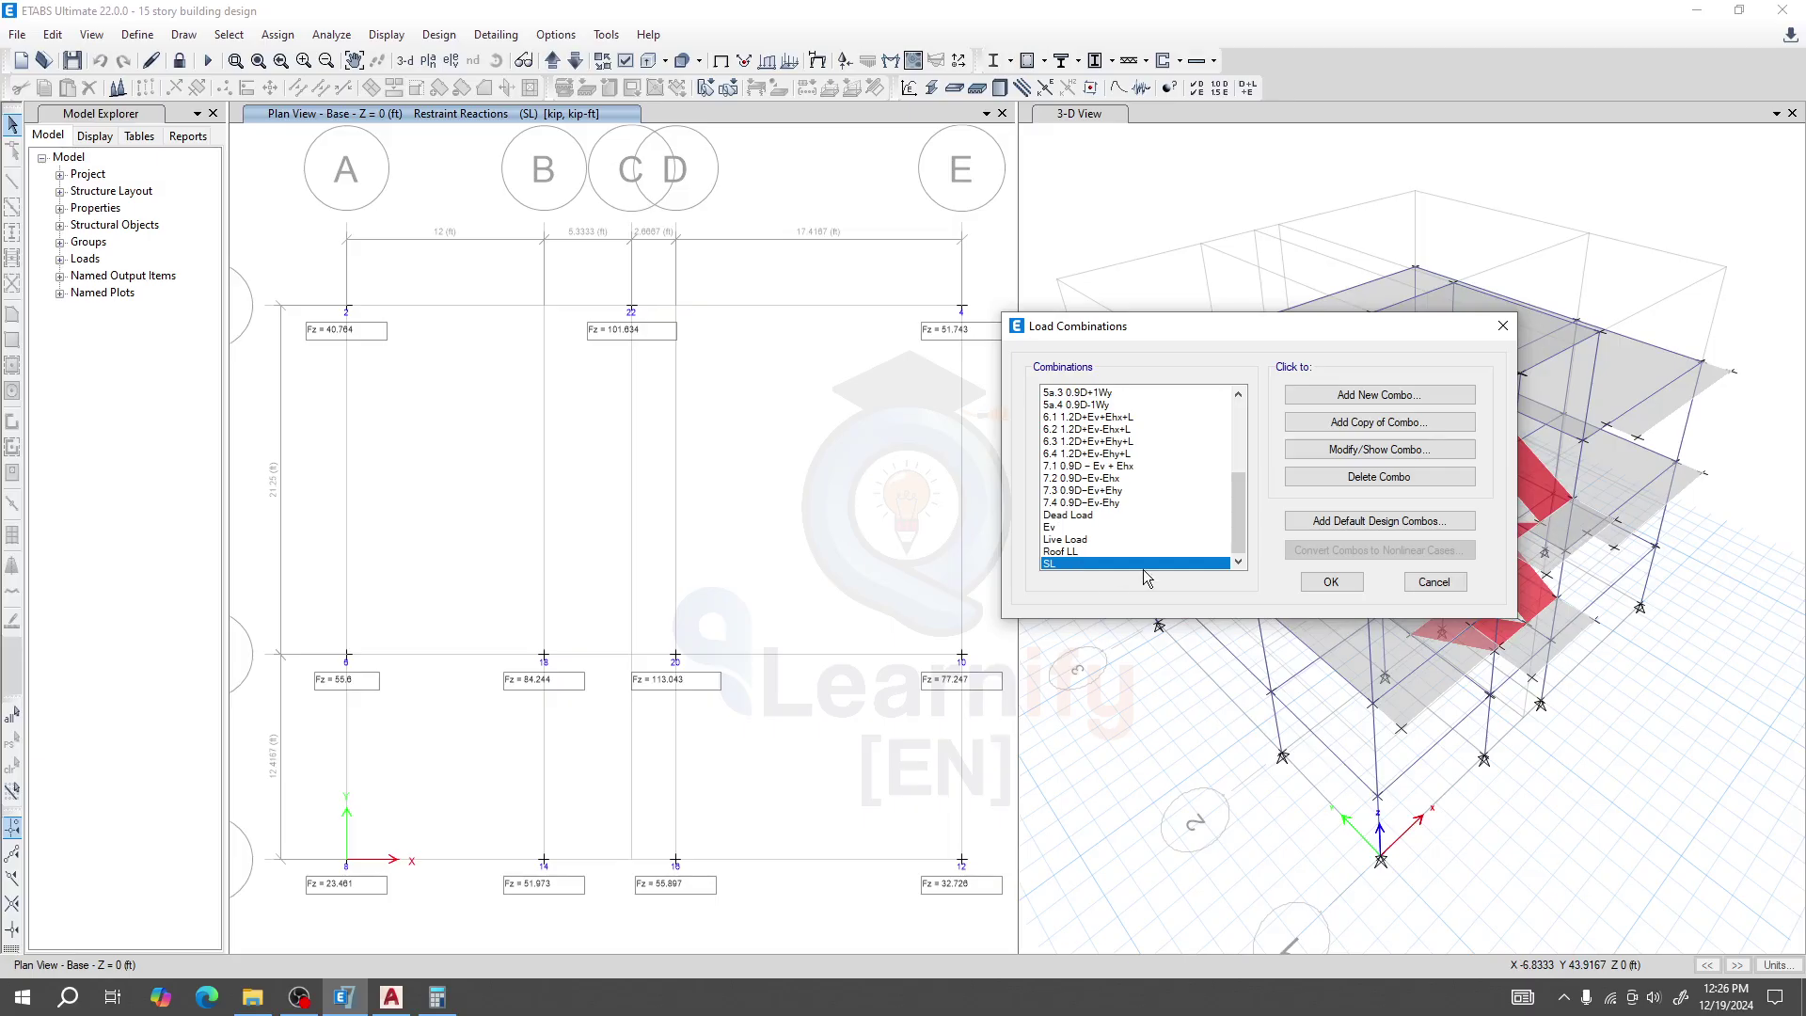
{"action": "left_click", "coordinate": [1359, 396]}
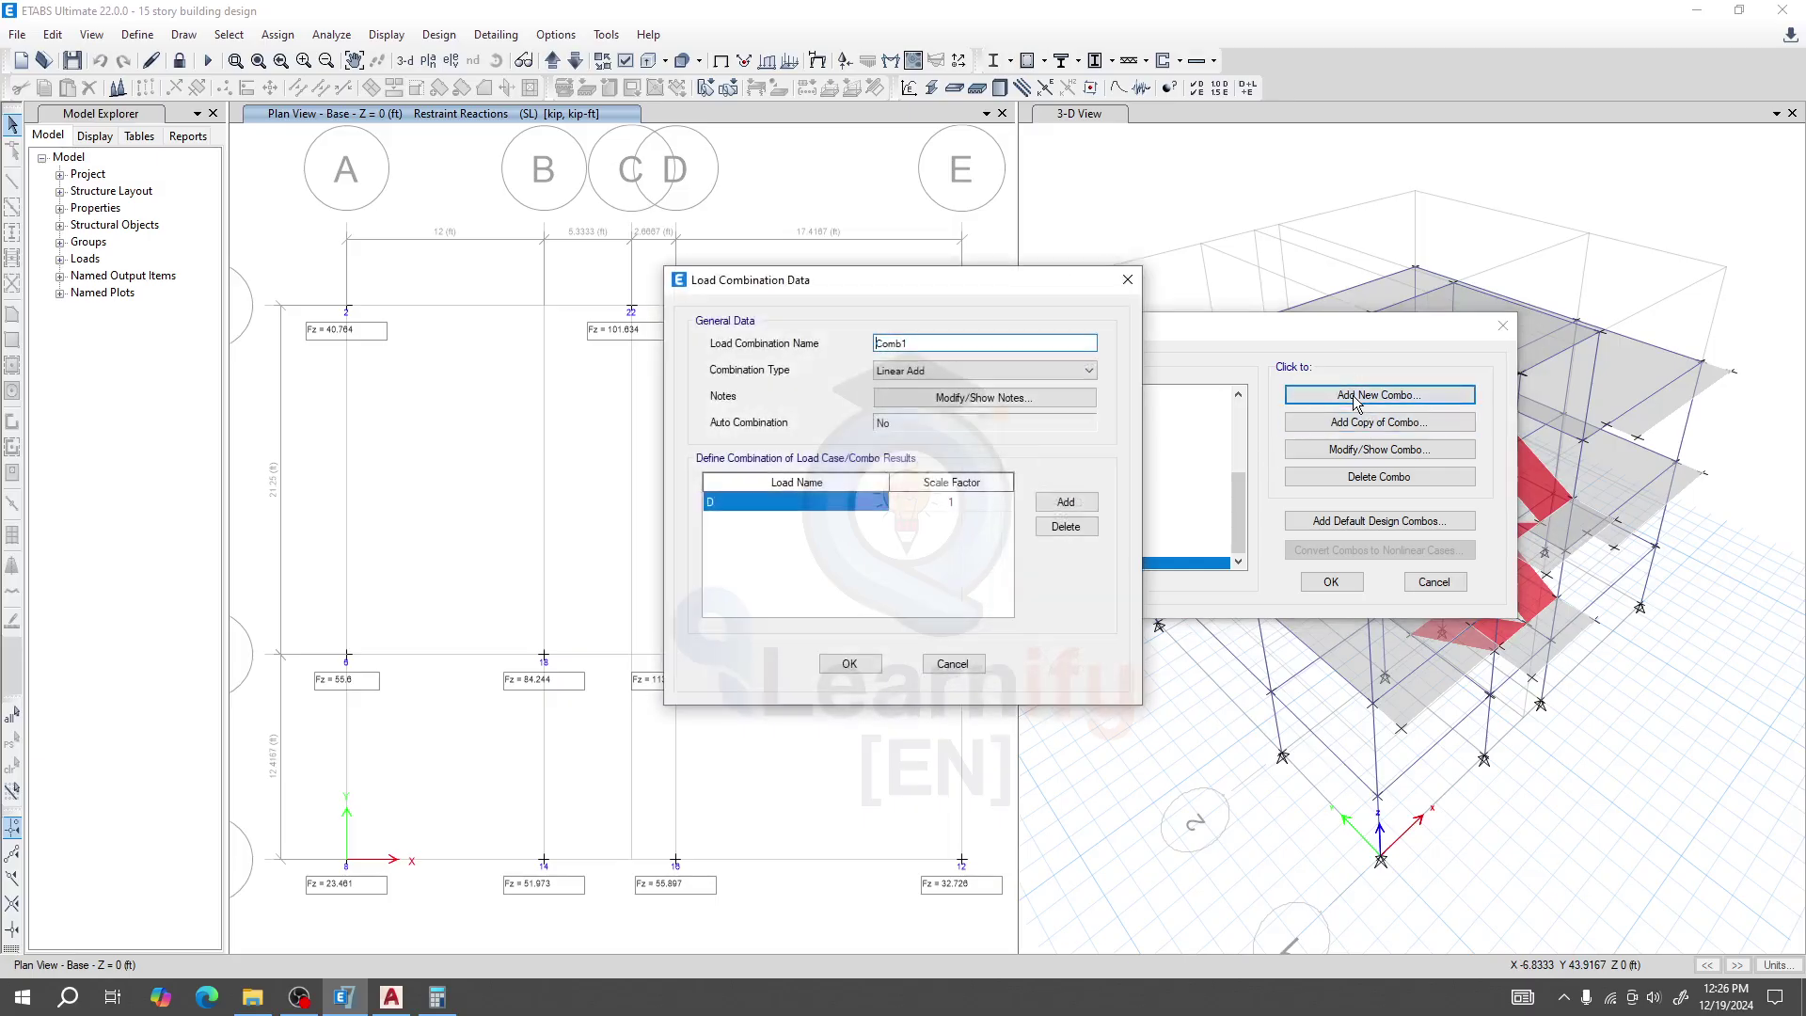
{"action": "left_click", "coordinate": [835, 494]}
{"action": "left_click", "coordinate": [837, 498]}
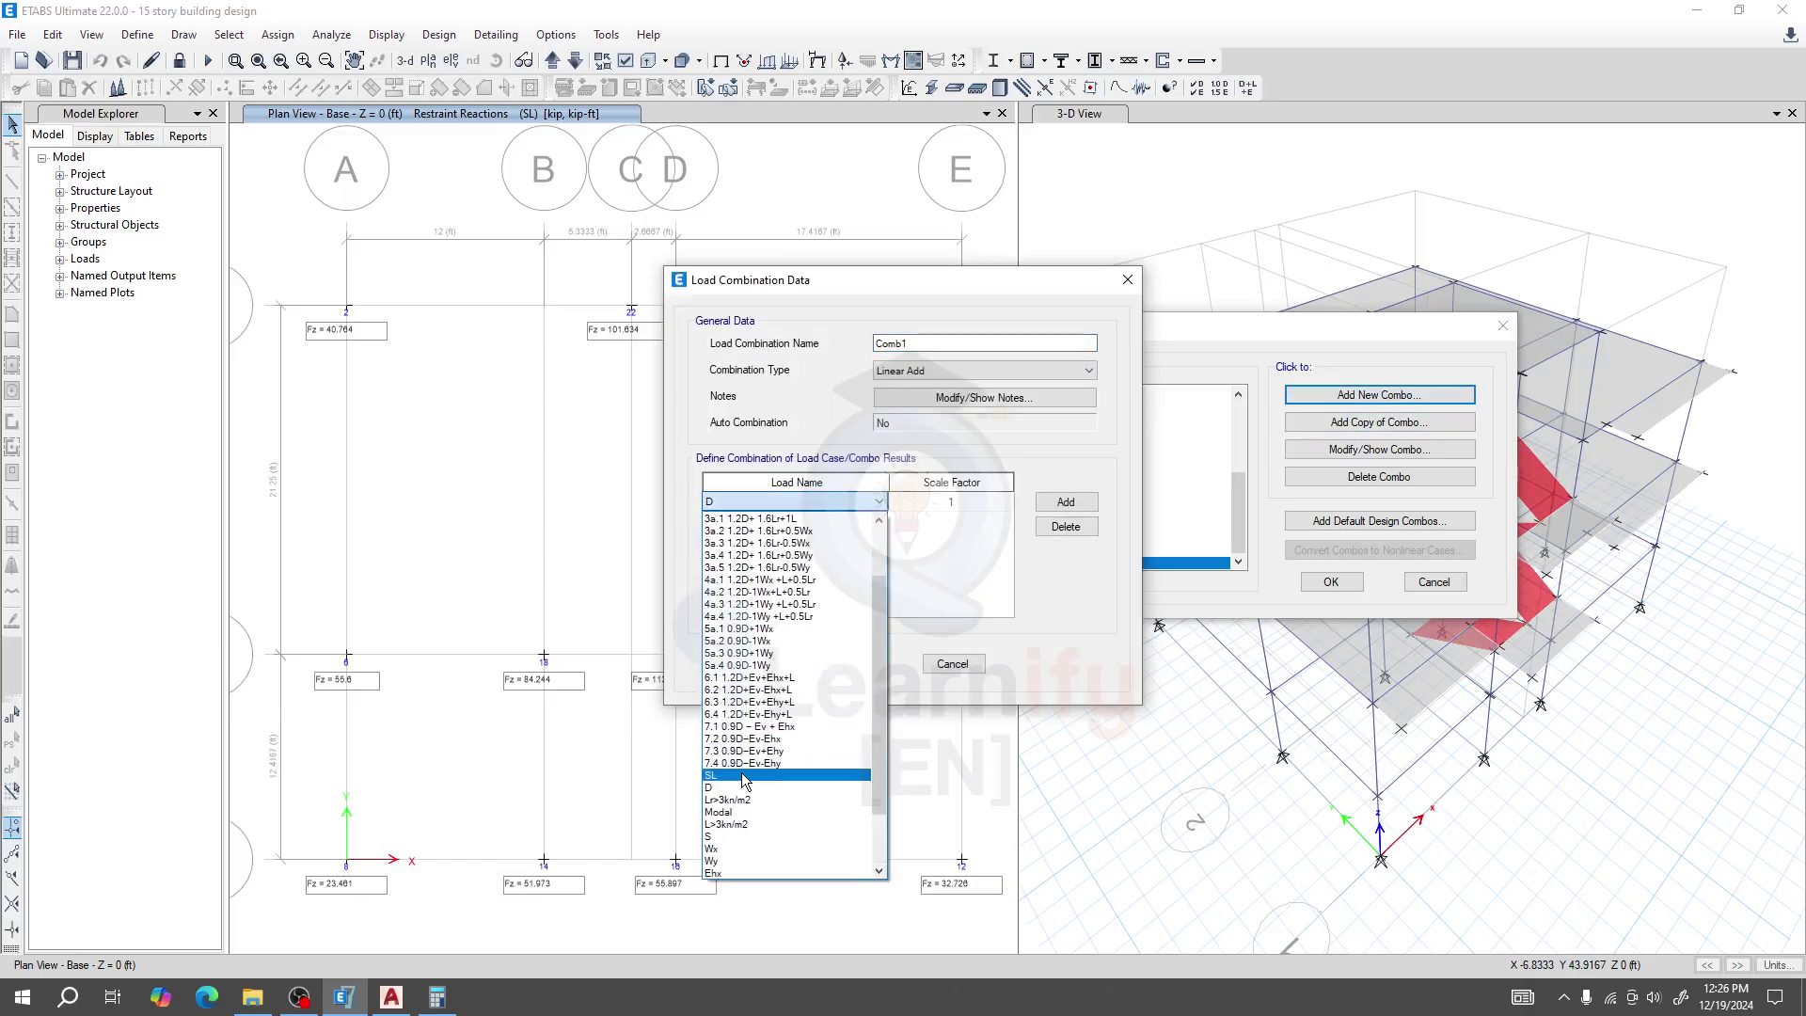
{"action": "left_click", "coordinate": [743, 764]}
{"action": "double_click", "coordinate": [936, 344]}
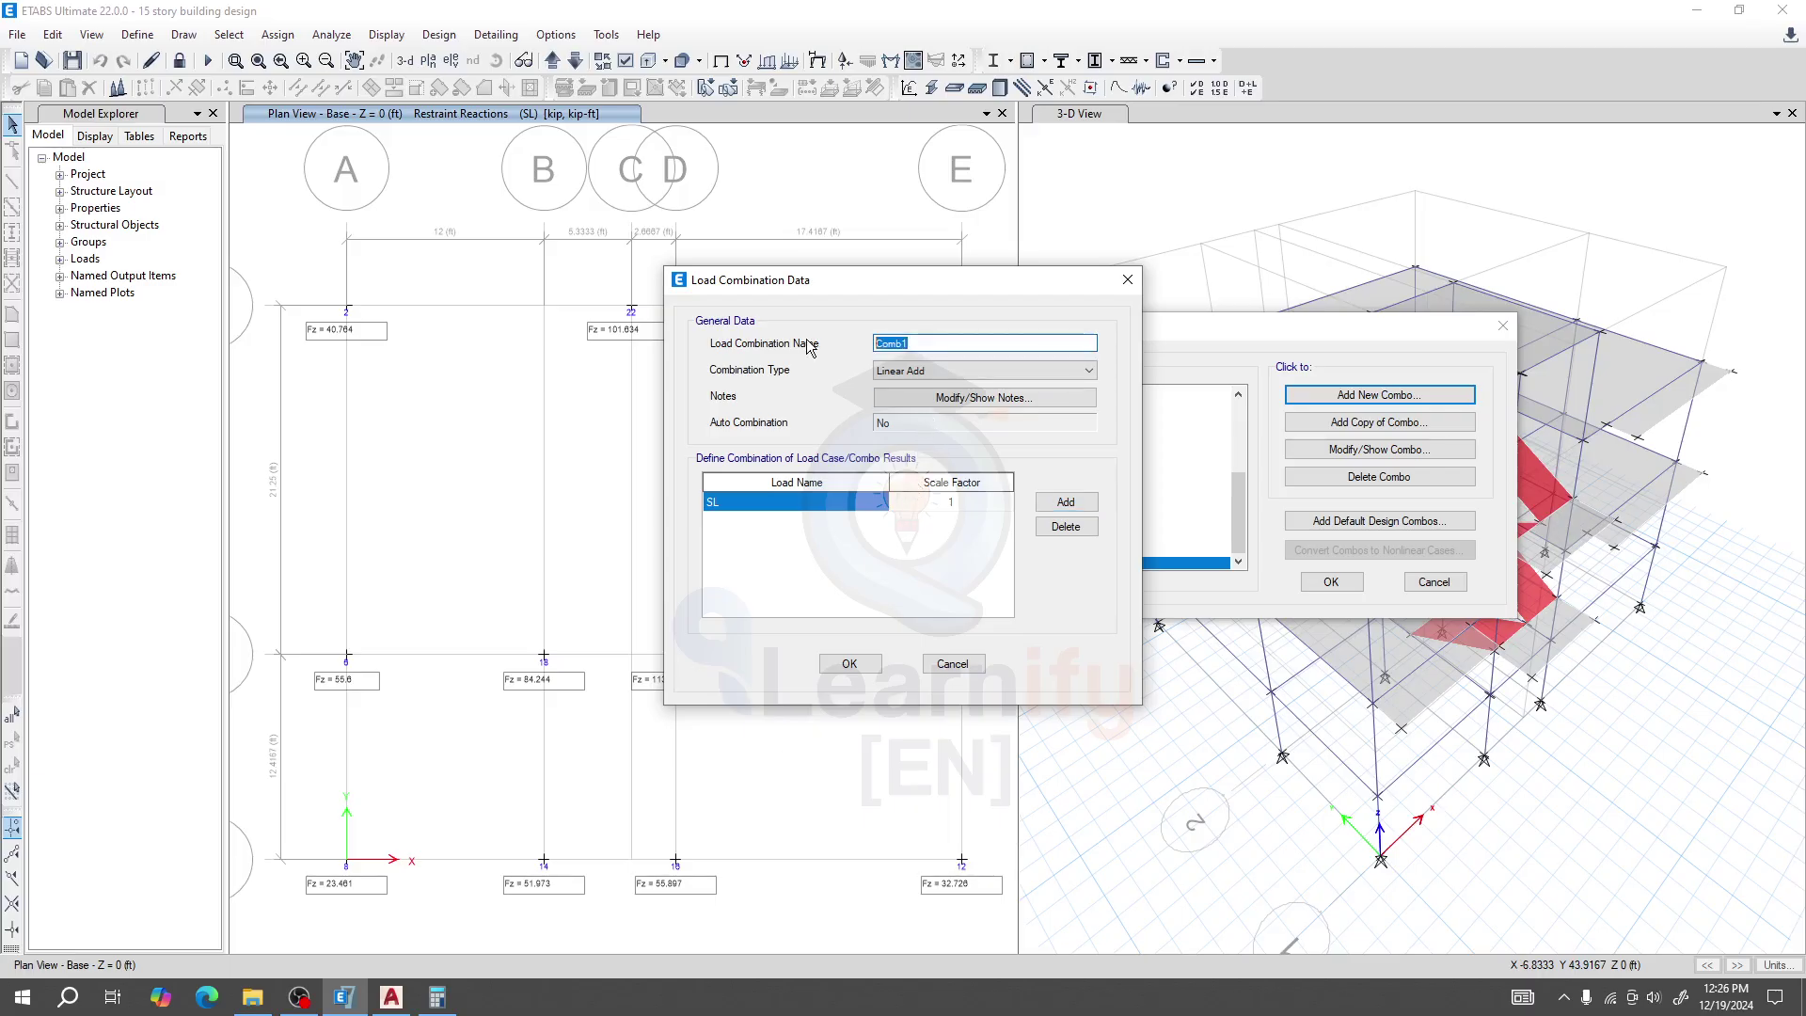
{"action": "type", "text": "FS"}
Set the SL scale factor in the FS combination to 1/2 and save the load combinations
{"action": "left_click", "coordinate": [972, 502]}
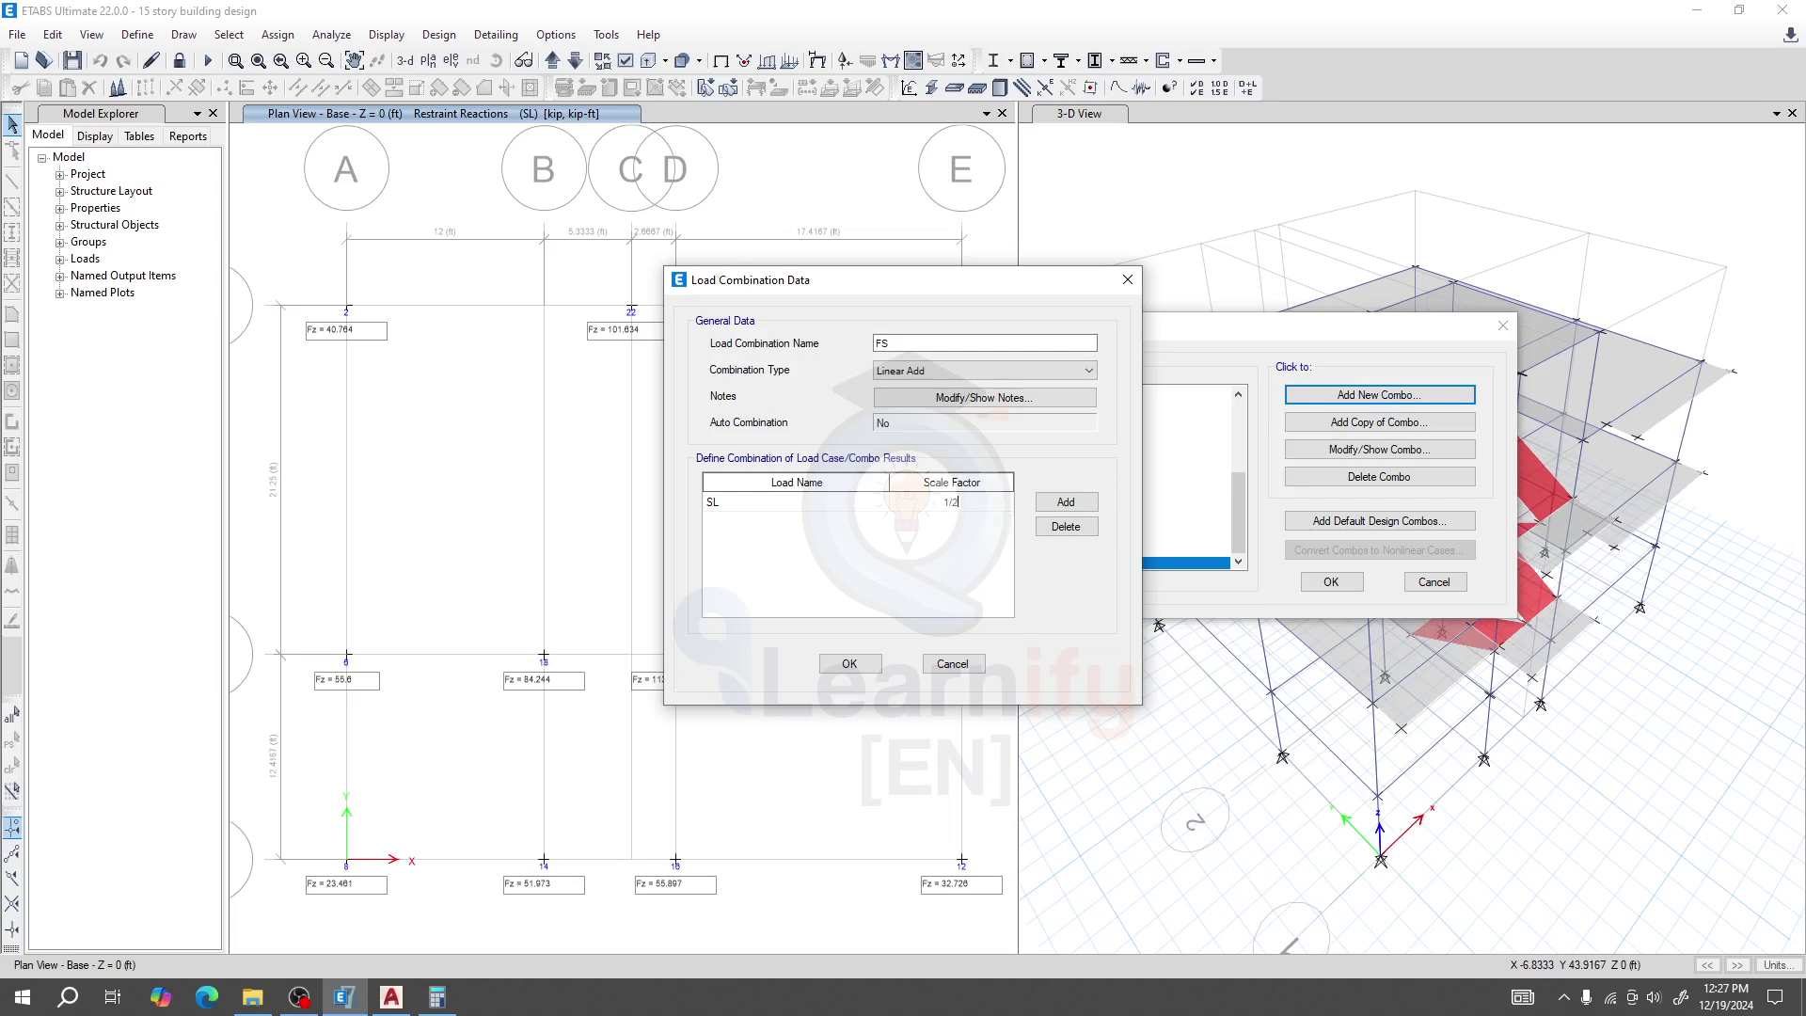
{"action": "key", "text": "Return"}
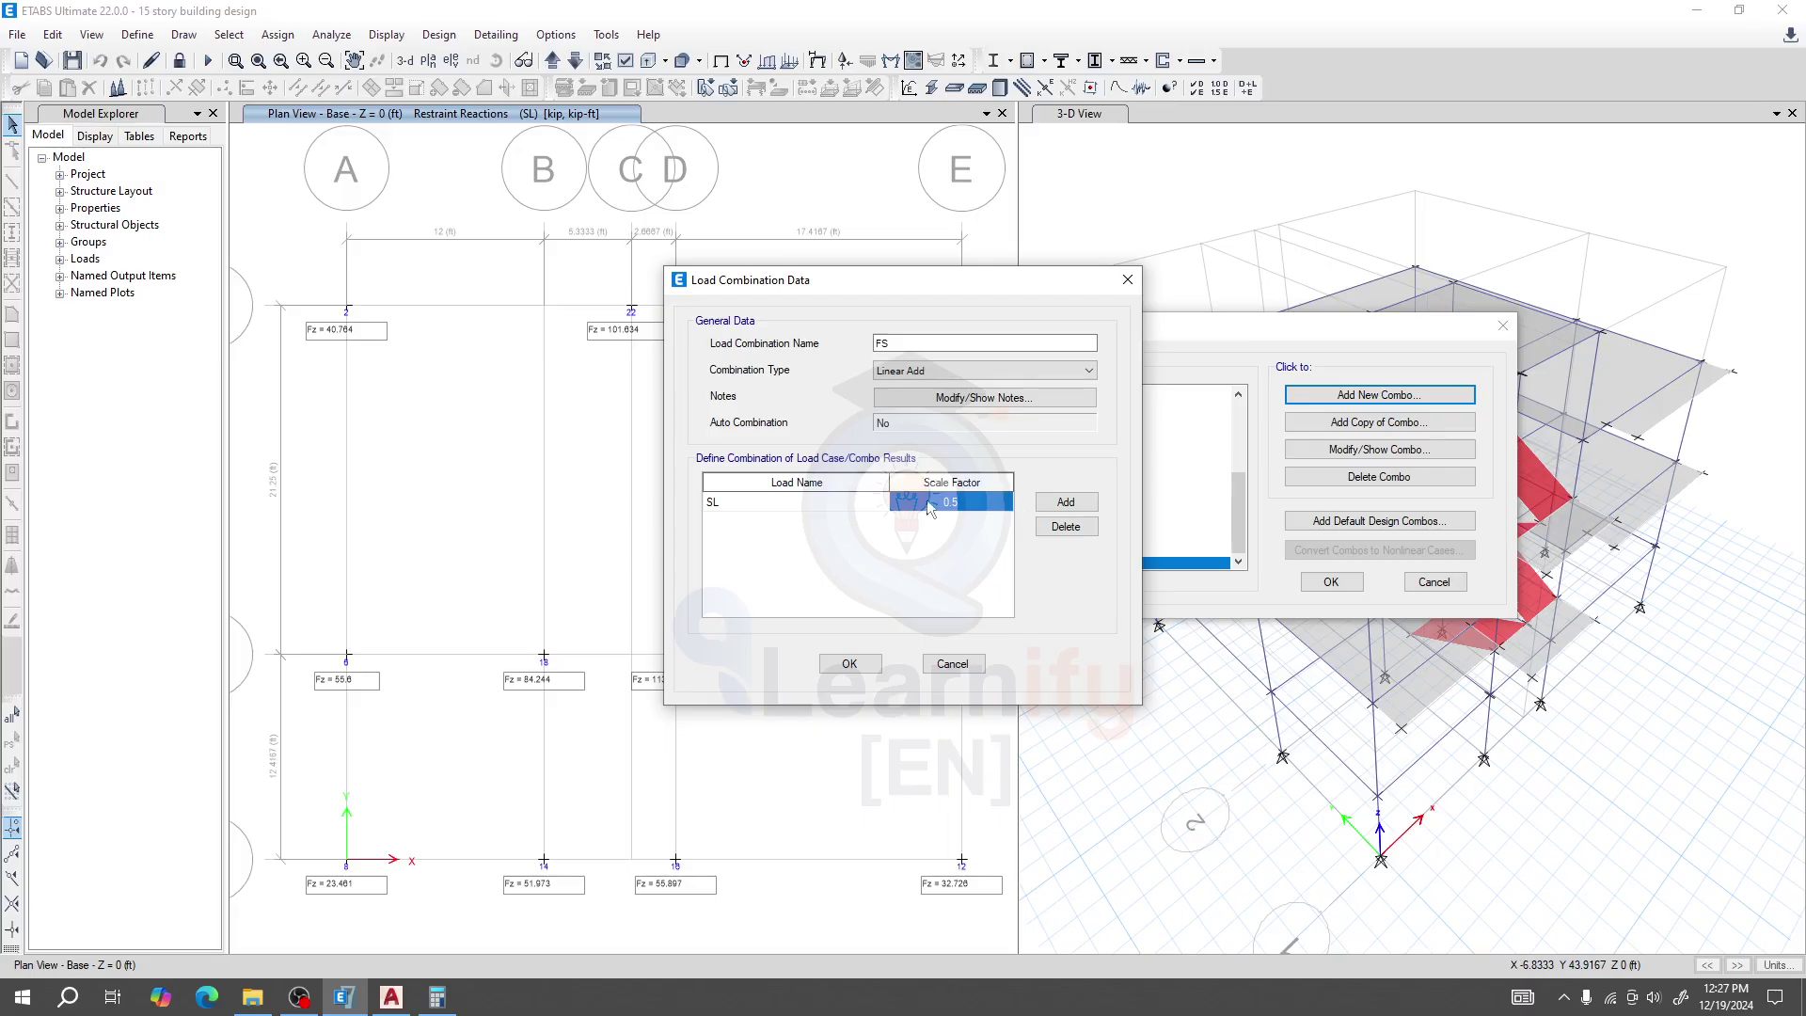
{"action": "left_click", "coordinate": [859, 665]}
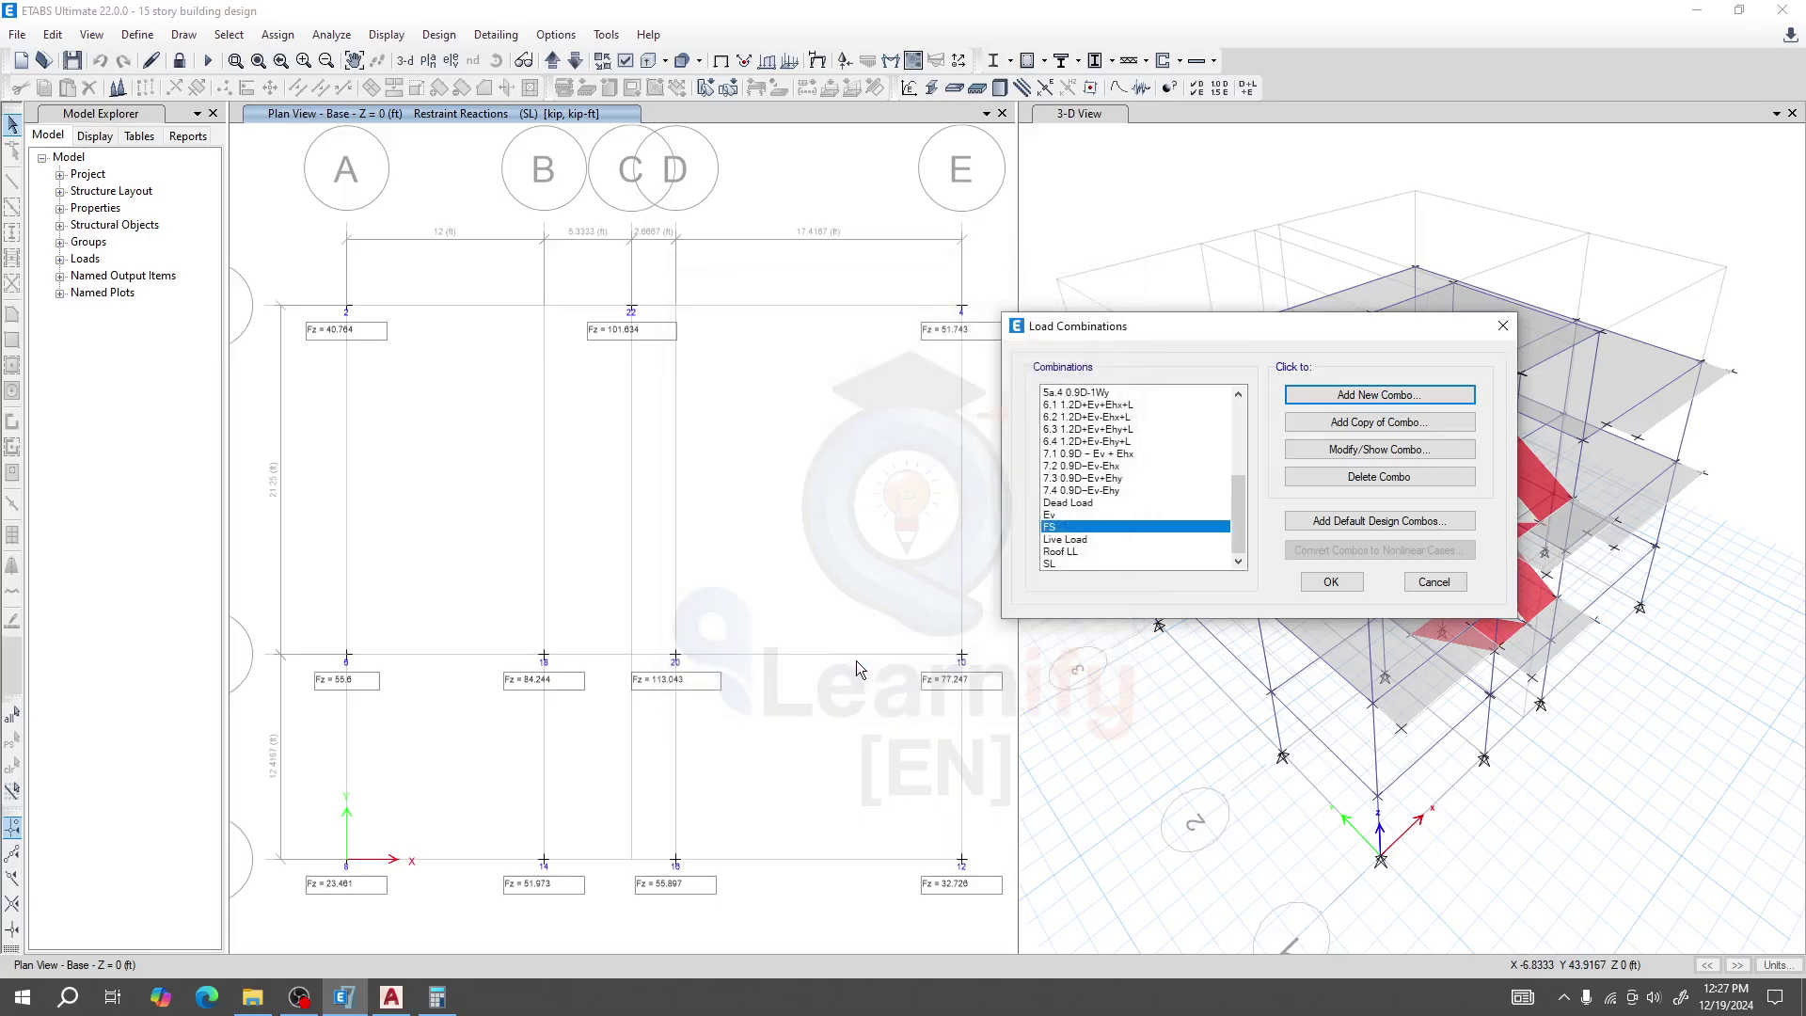
{"action": "left_click", "coordinate": [1331, 583]}
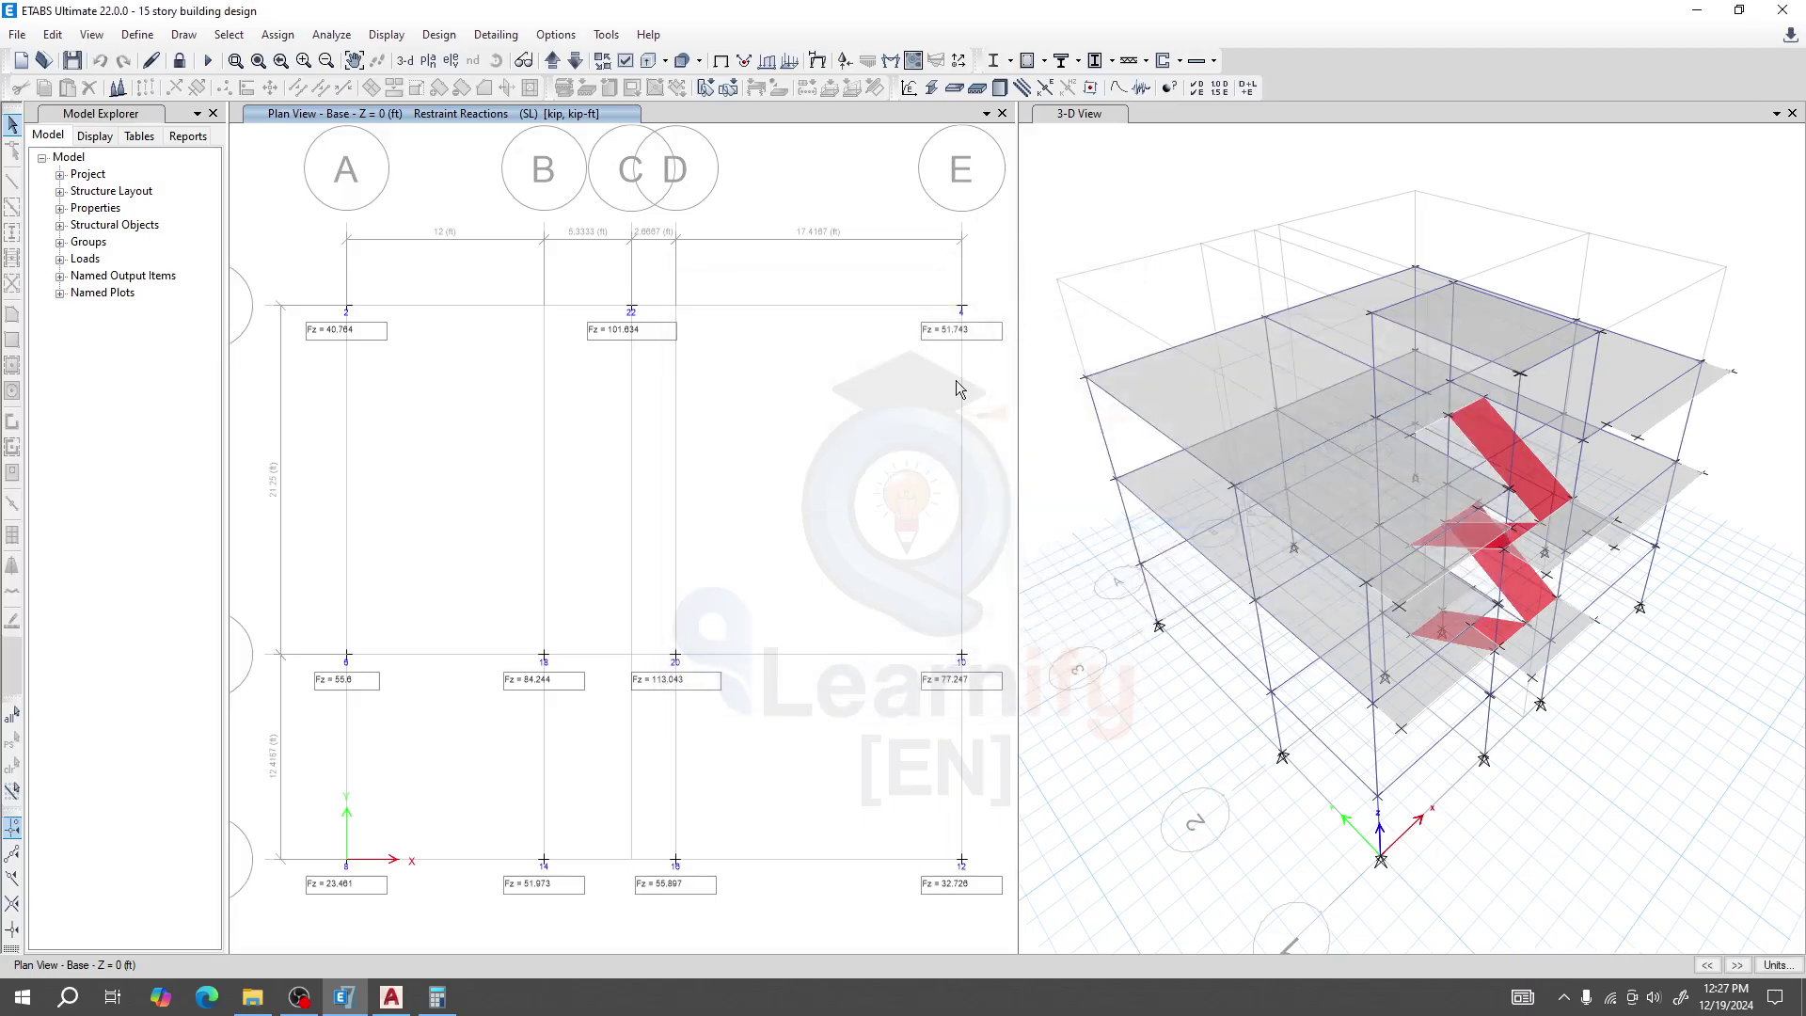
Display the tabulated Fz base reactions for the FS load combination on the base plan
{"action": "left_click", "coordinate": [844, 64]}
{"action": "left_click", "coordinate": [809, 386]}
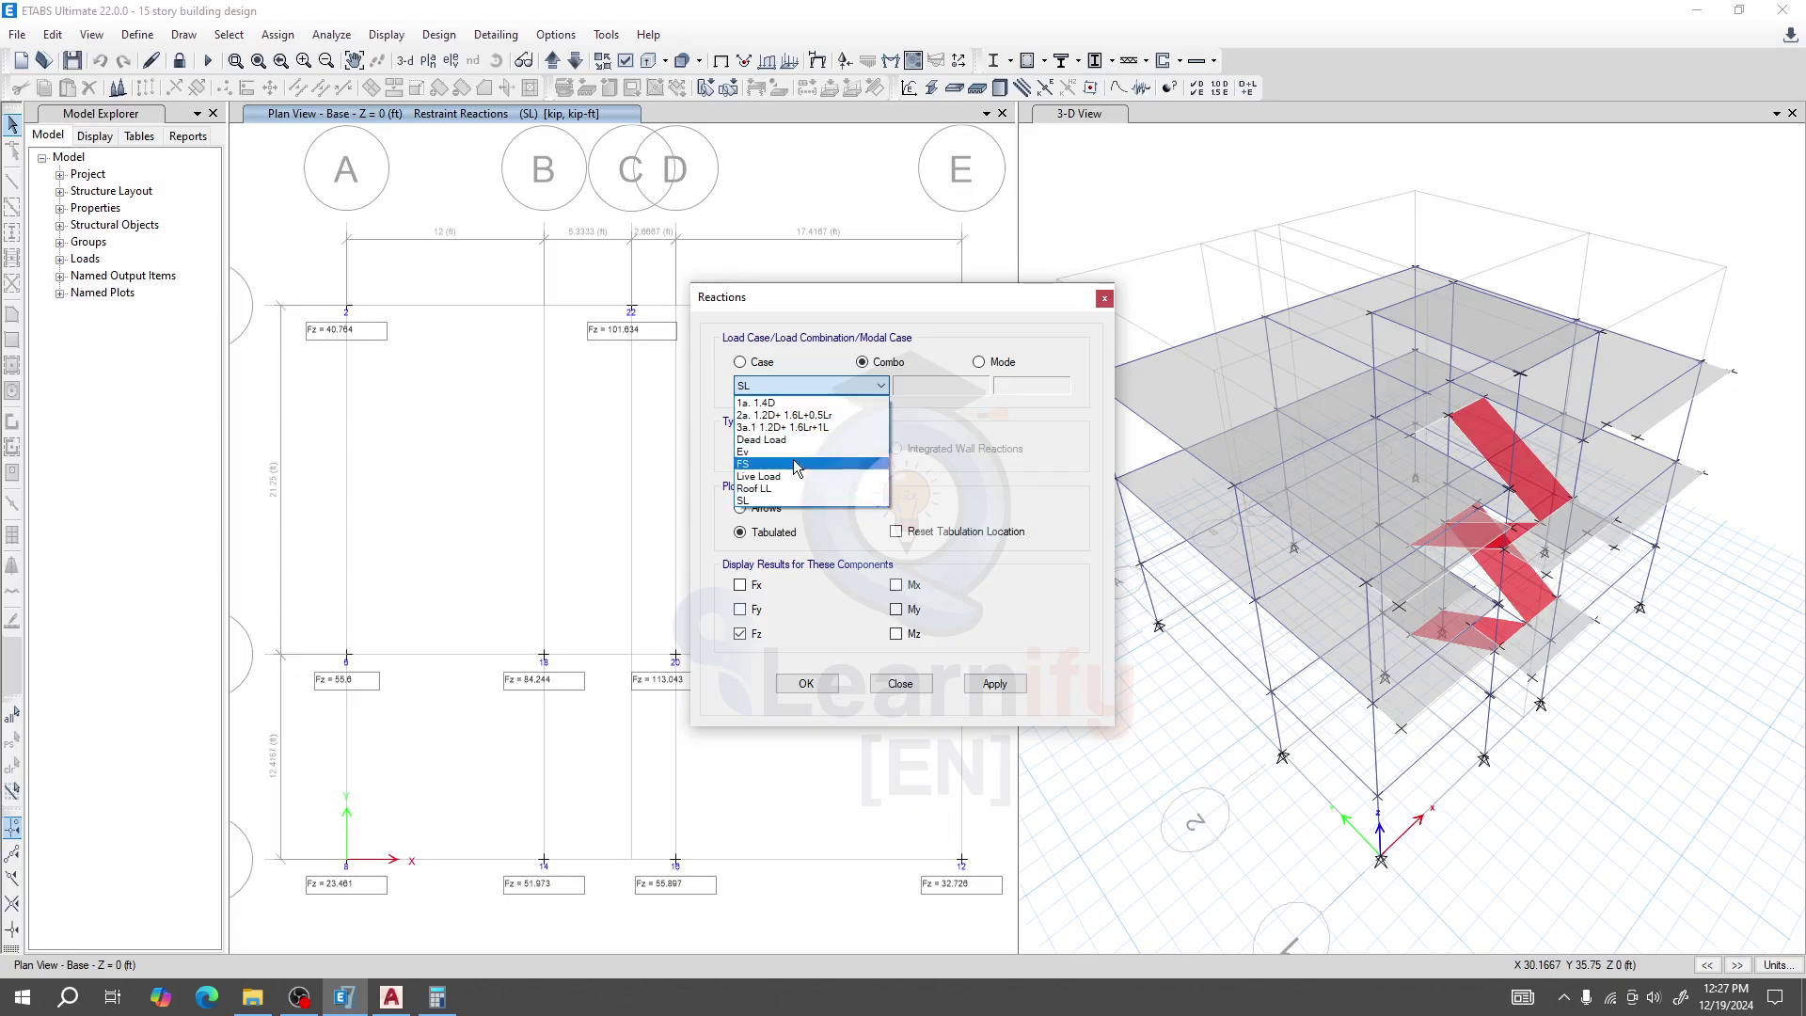
{"action": "left_click", "coordinate": [795, 465]}
{"action": "left_click", "coordinate": [995, 684]}
{"action": "left_click", "coordinate": [806, 683]}
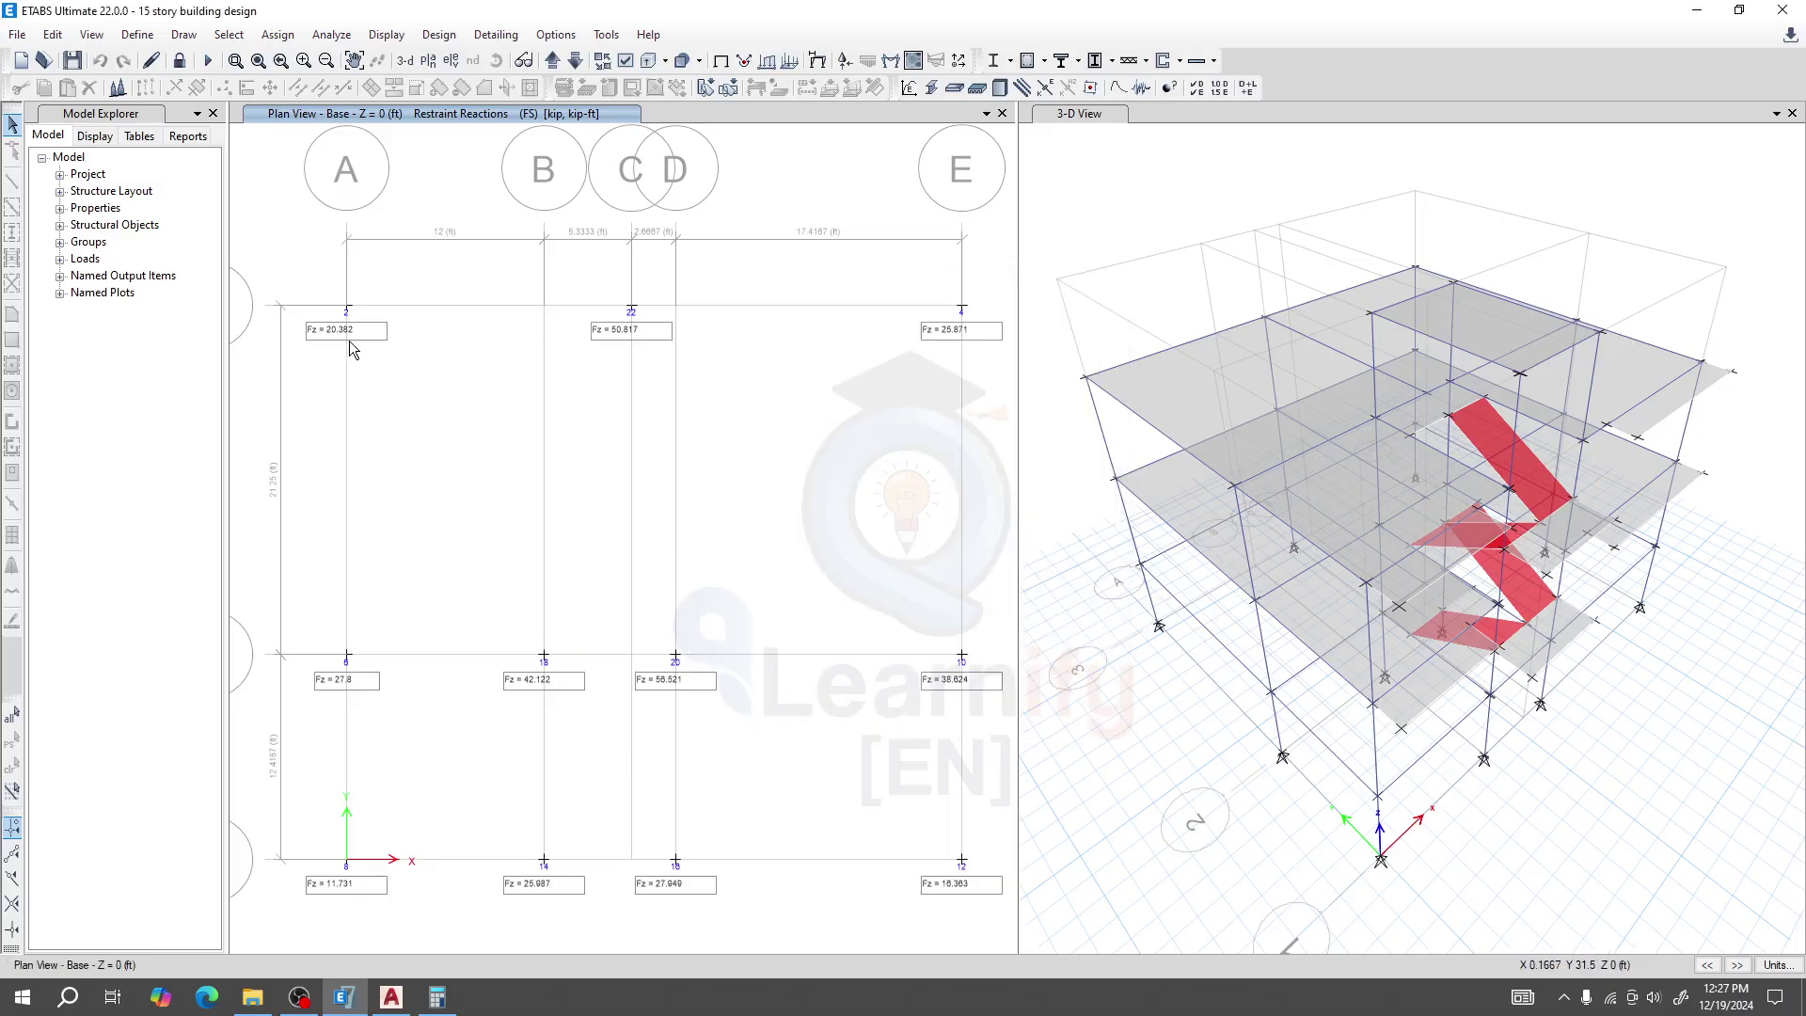
{"action": "left_click_drag", "start_coordinate": [796, 641], "coordinate": [786, 604]}
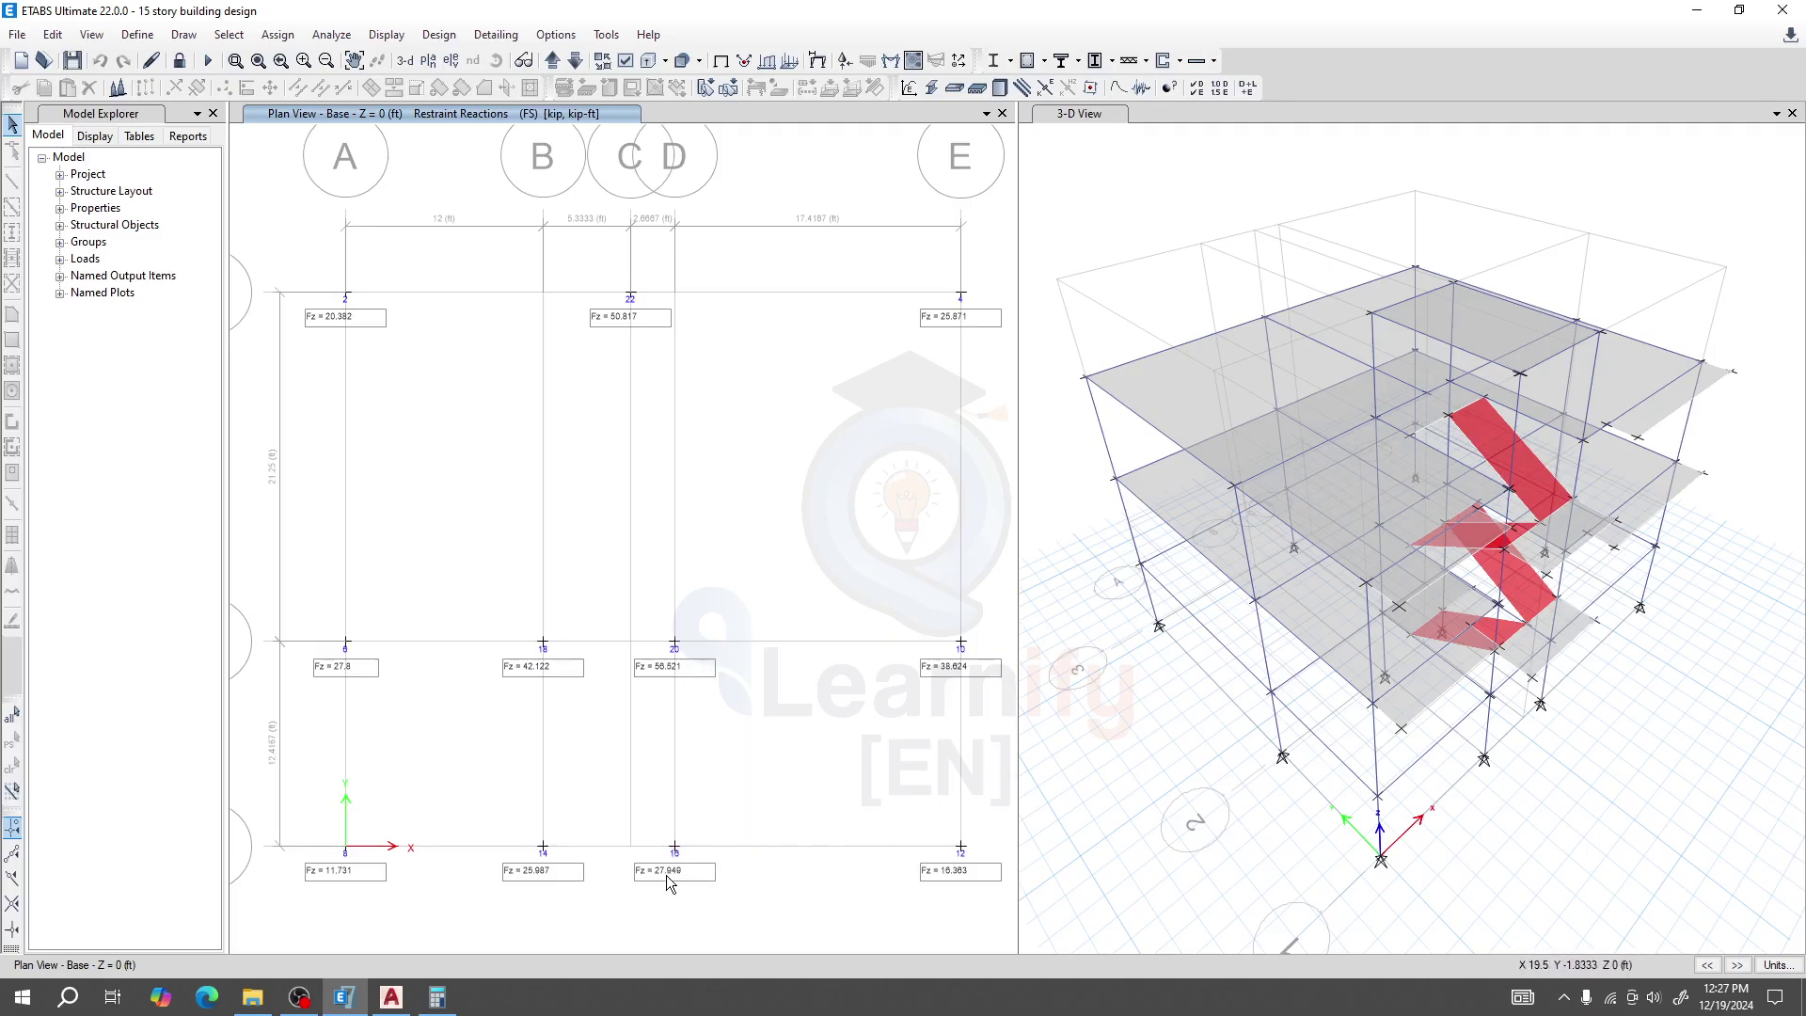
Switch to Calculator and examine the 5.5 × 5.5 footing area calculation against the base reactions
{"action": "left_click", "coordinate": [436, 996]}
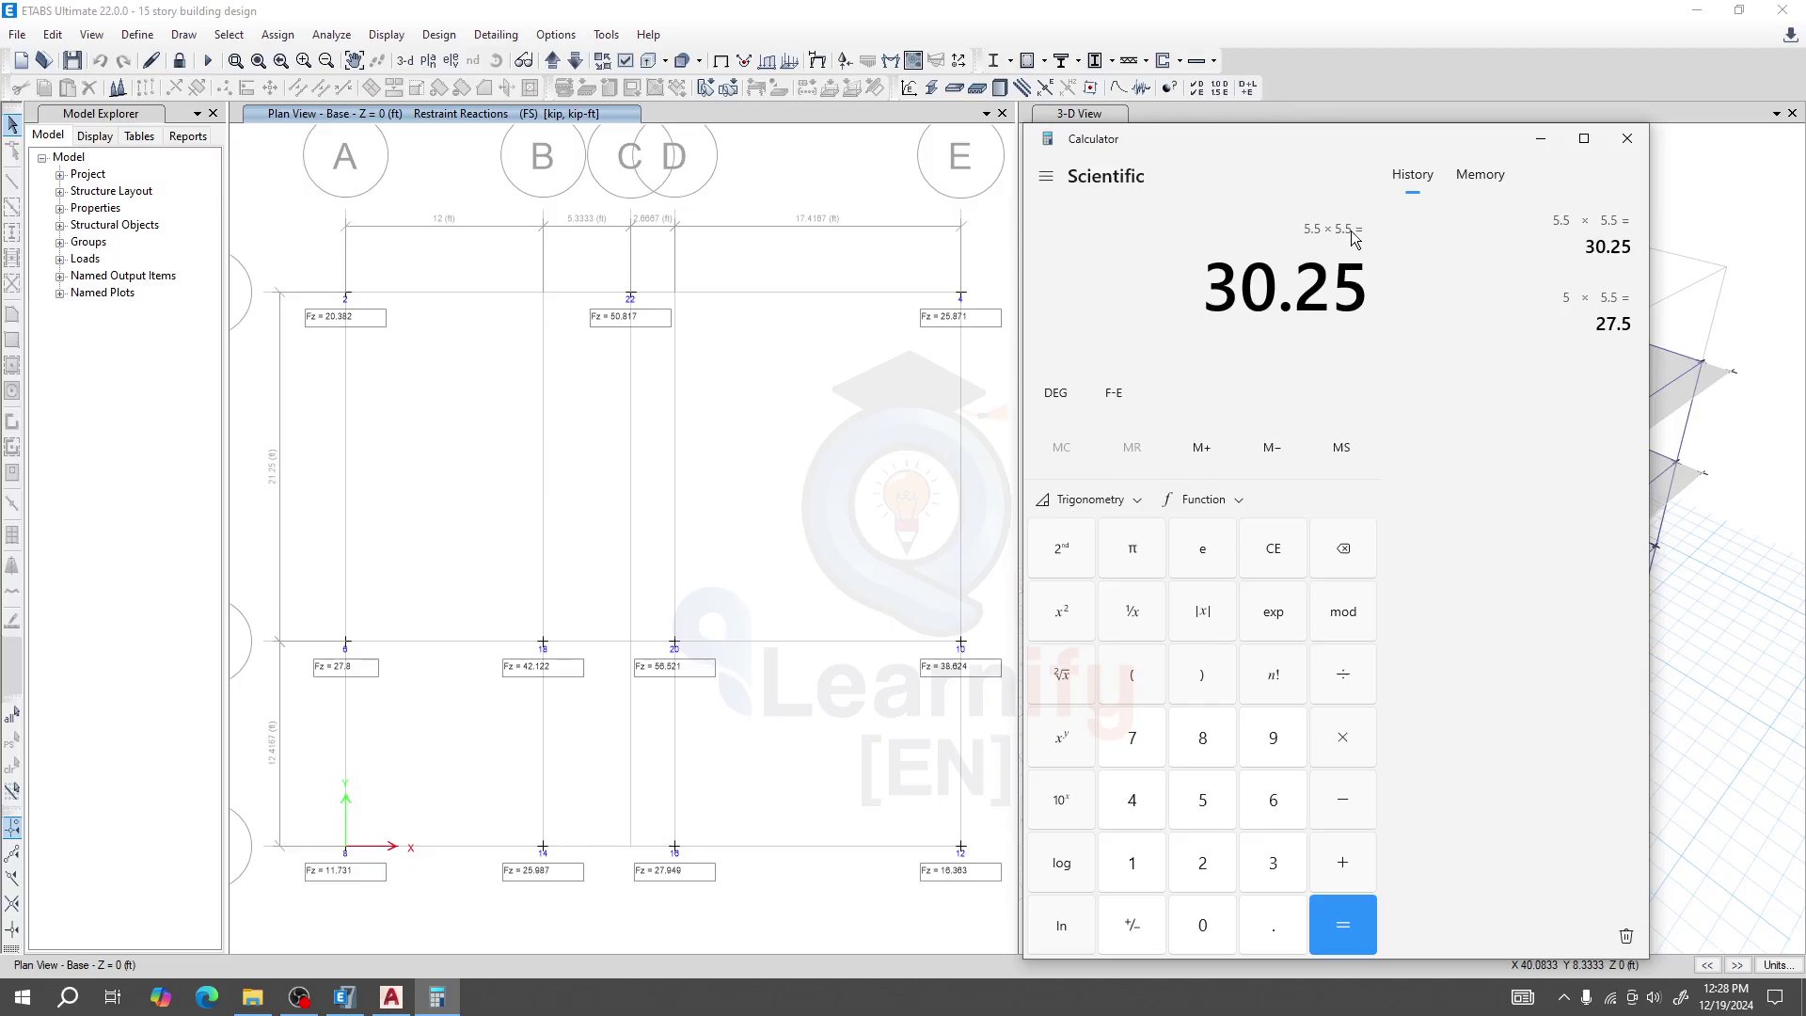
{"action": "mouse_move", "coordinate": [1209, 283]}
{"action": "left_mouse_down"}
{"action": "mouse_move", "coordinate": [1366, 288]}
{"action": "mouse_move", "coordinate": [1199, 286]}
{"action": "left_mouse_up"}
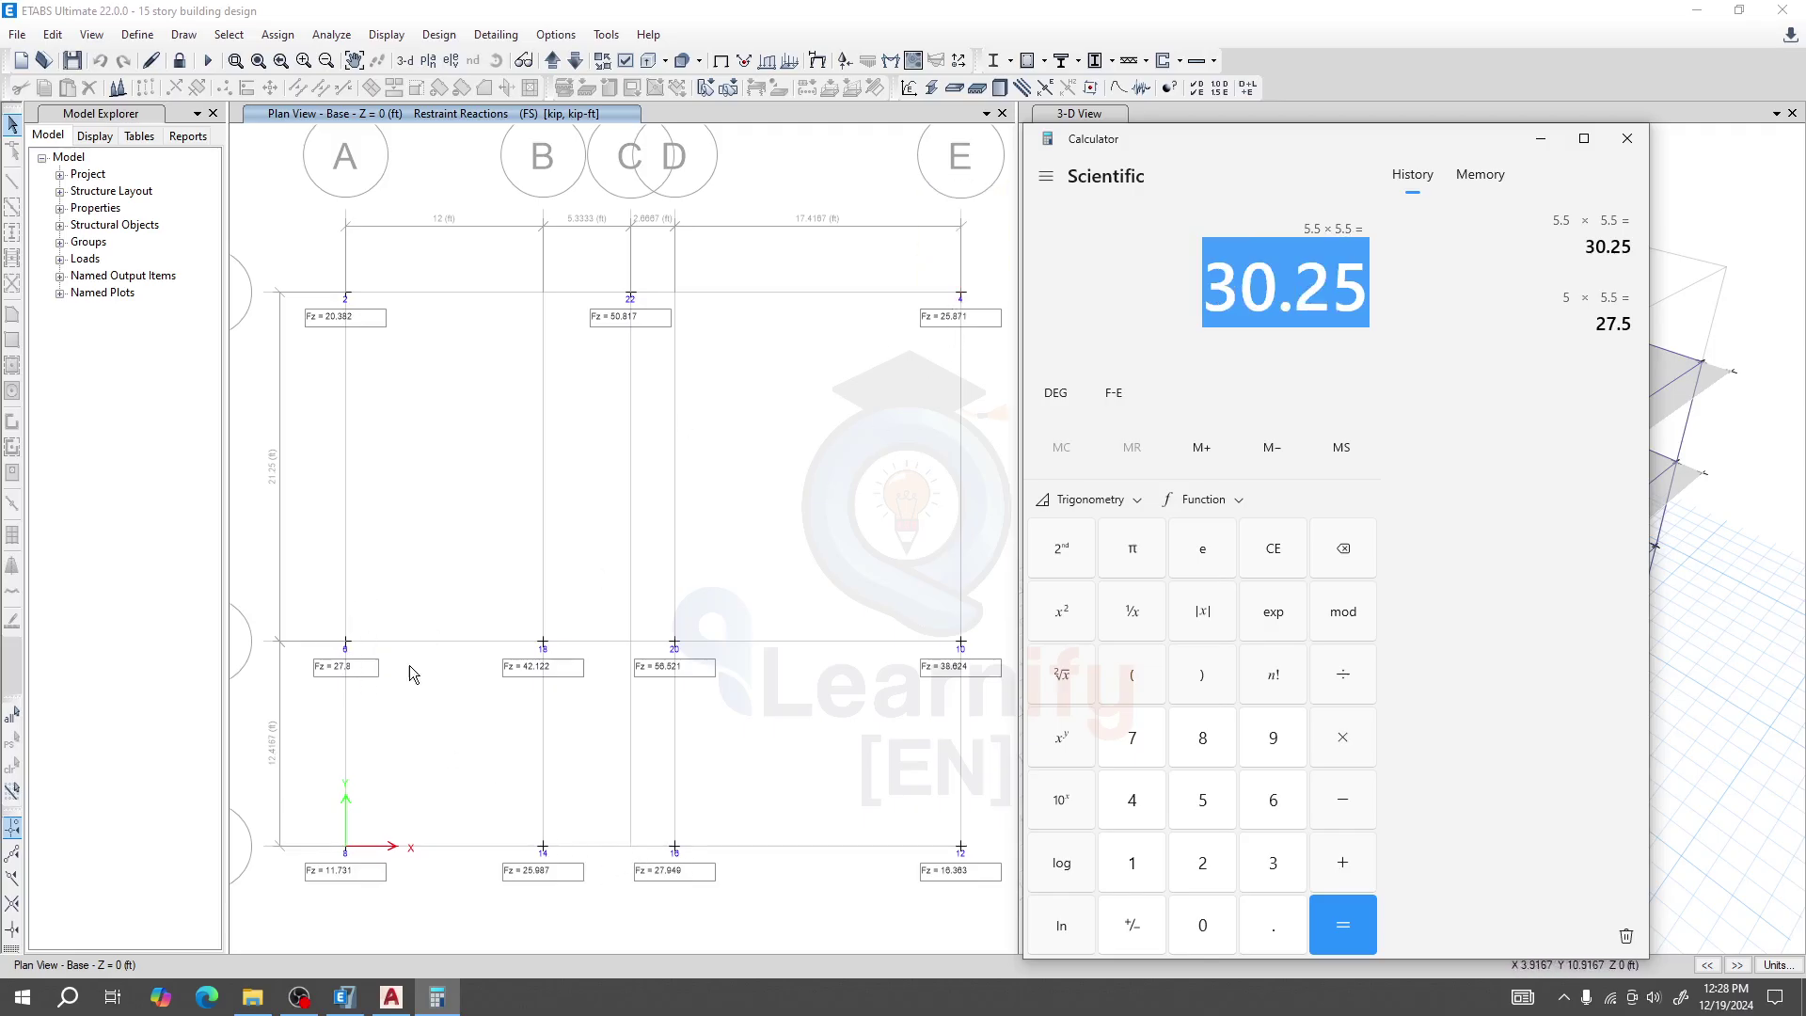
{"action": "left_click", "coordinate": [1314, 242]}
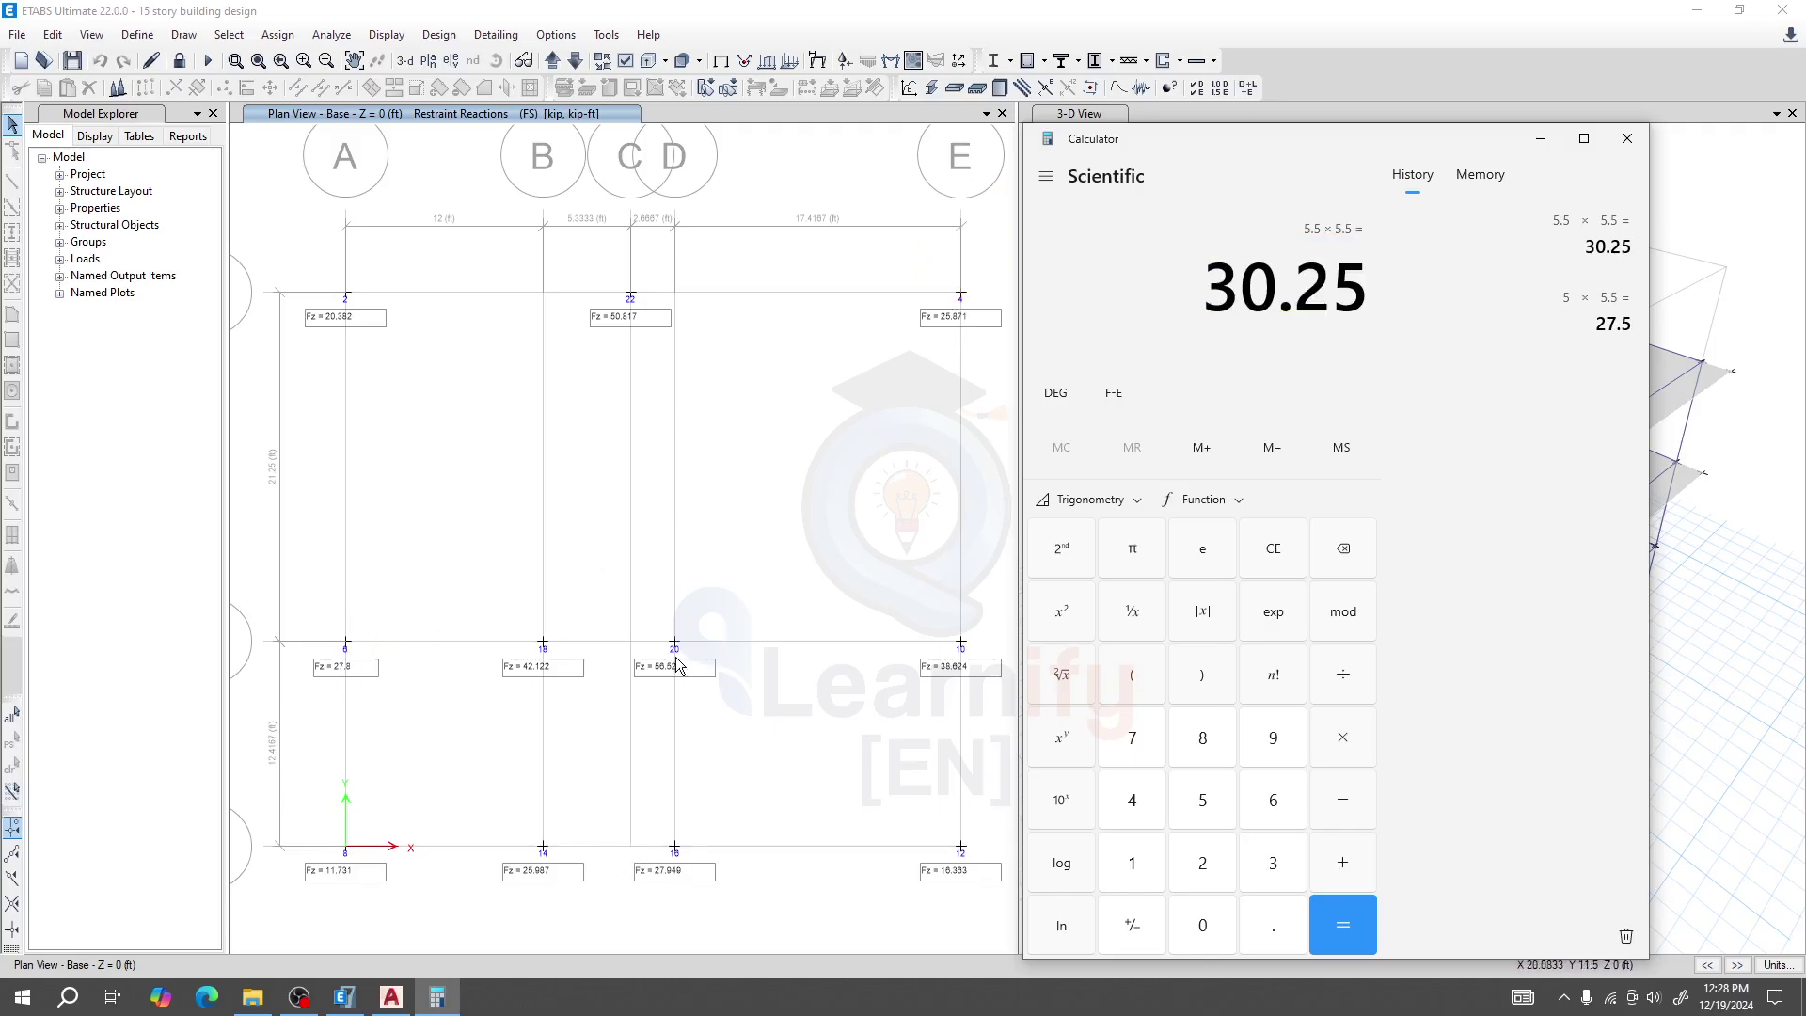
Switch to the PUKURIA drawing in AutoCAD and create a new layer named Footing
{"action": "left_click", "coordinate": [402, 1001]}
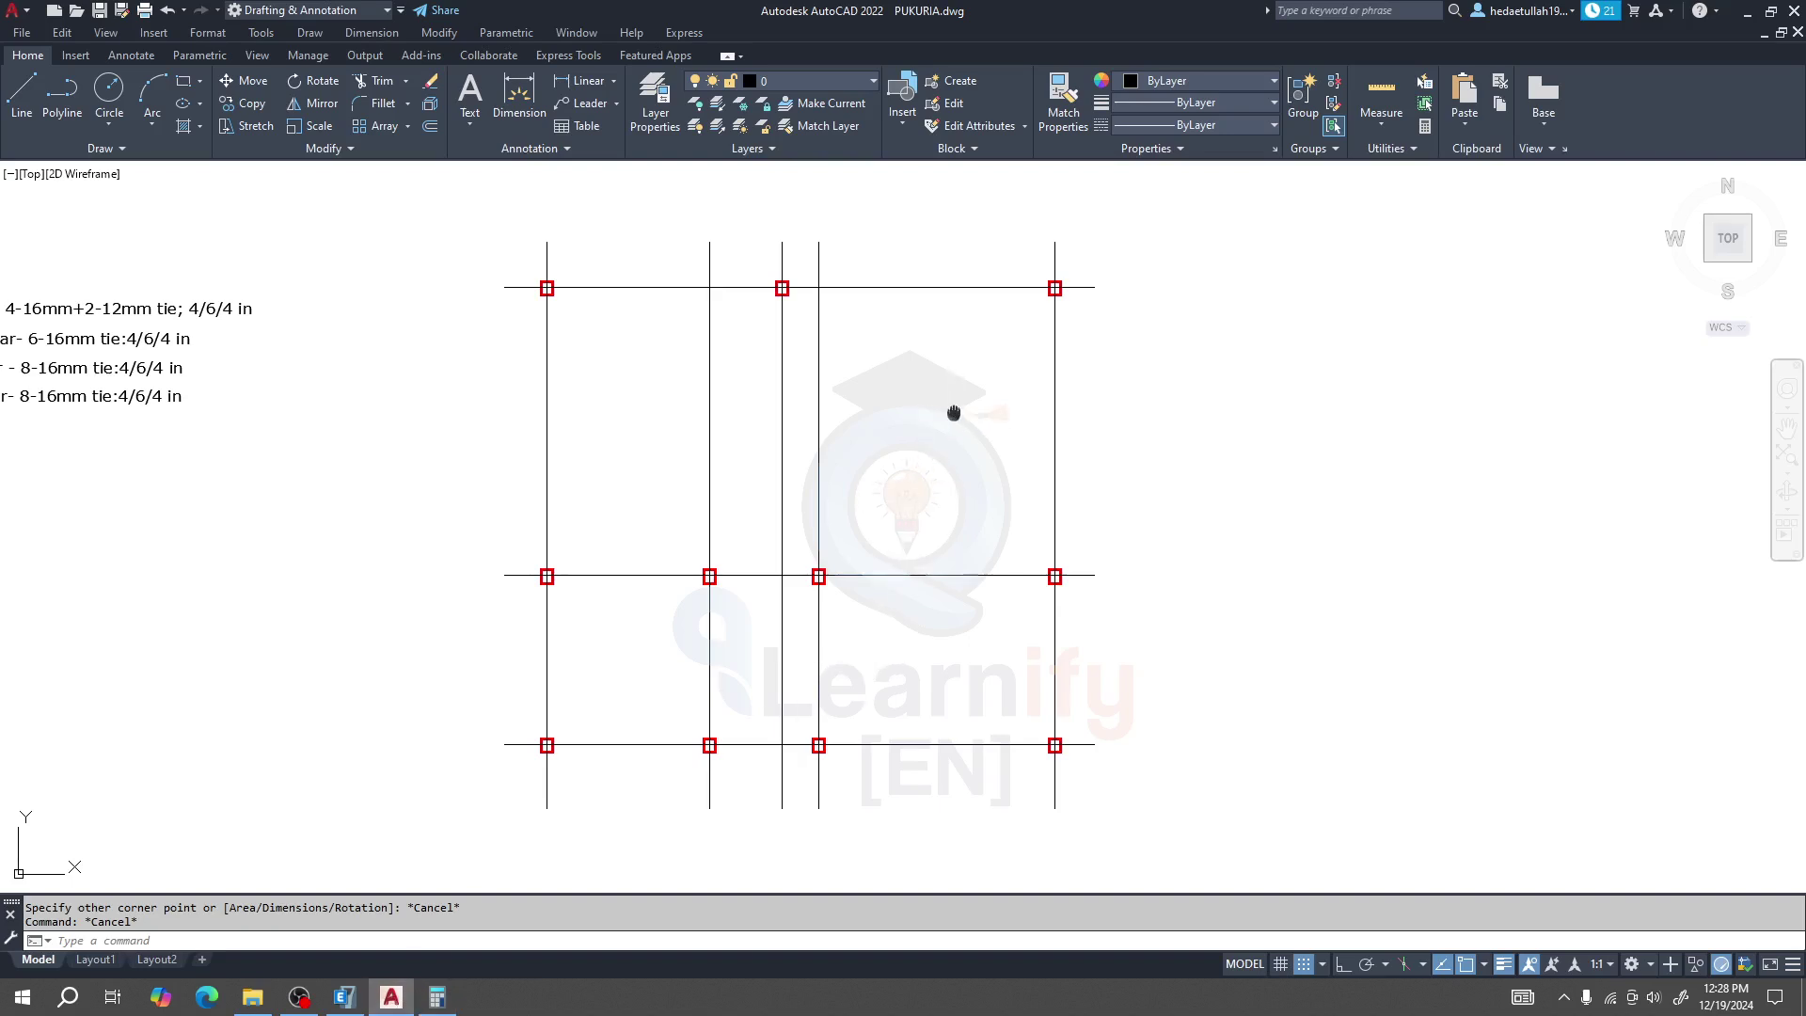
{"action": "left_click_drag", "start_coordinate": [951, 391], "coordinate": [927, 423]}
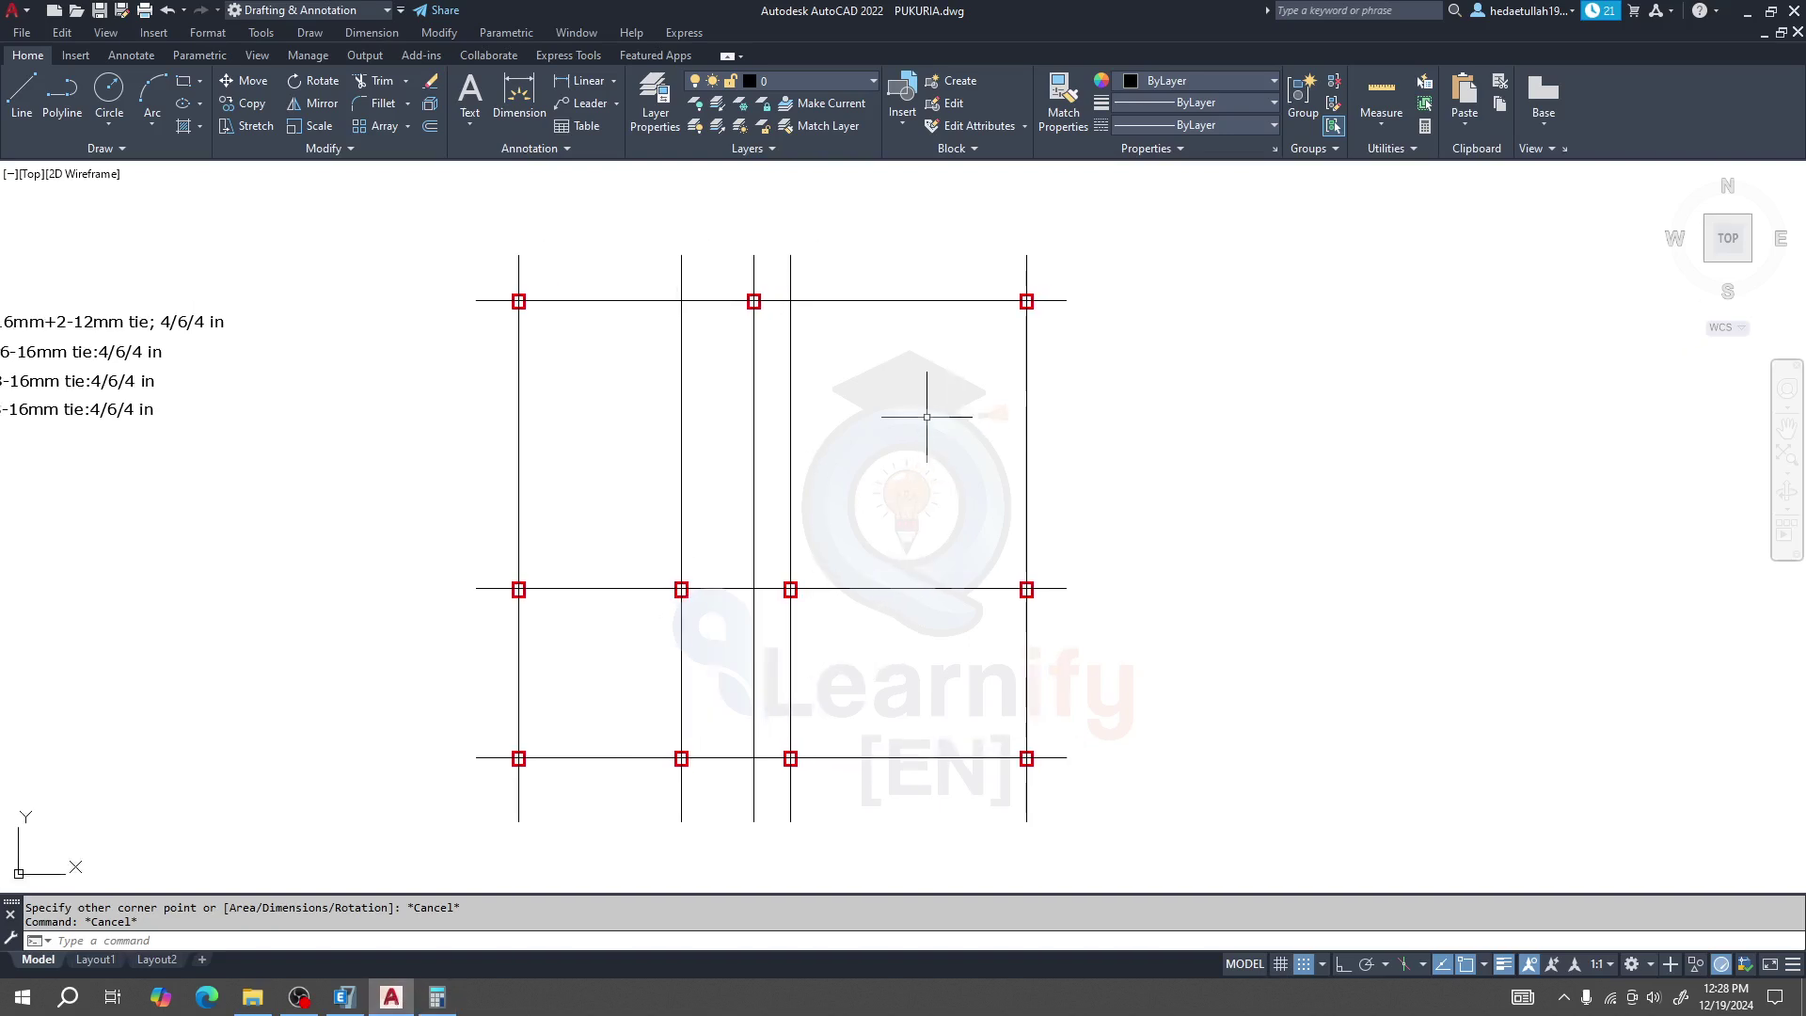
{"action": "left_click", "coordinate": [842, 81]}
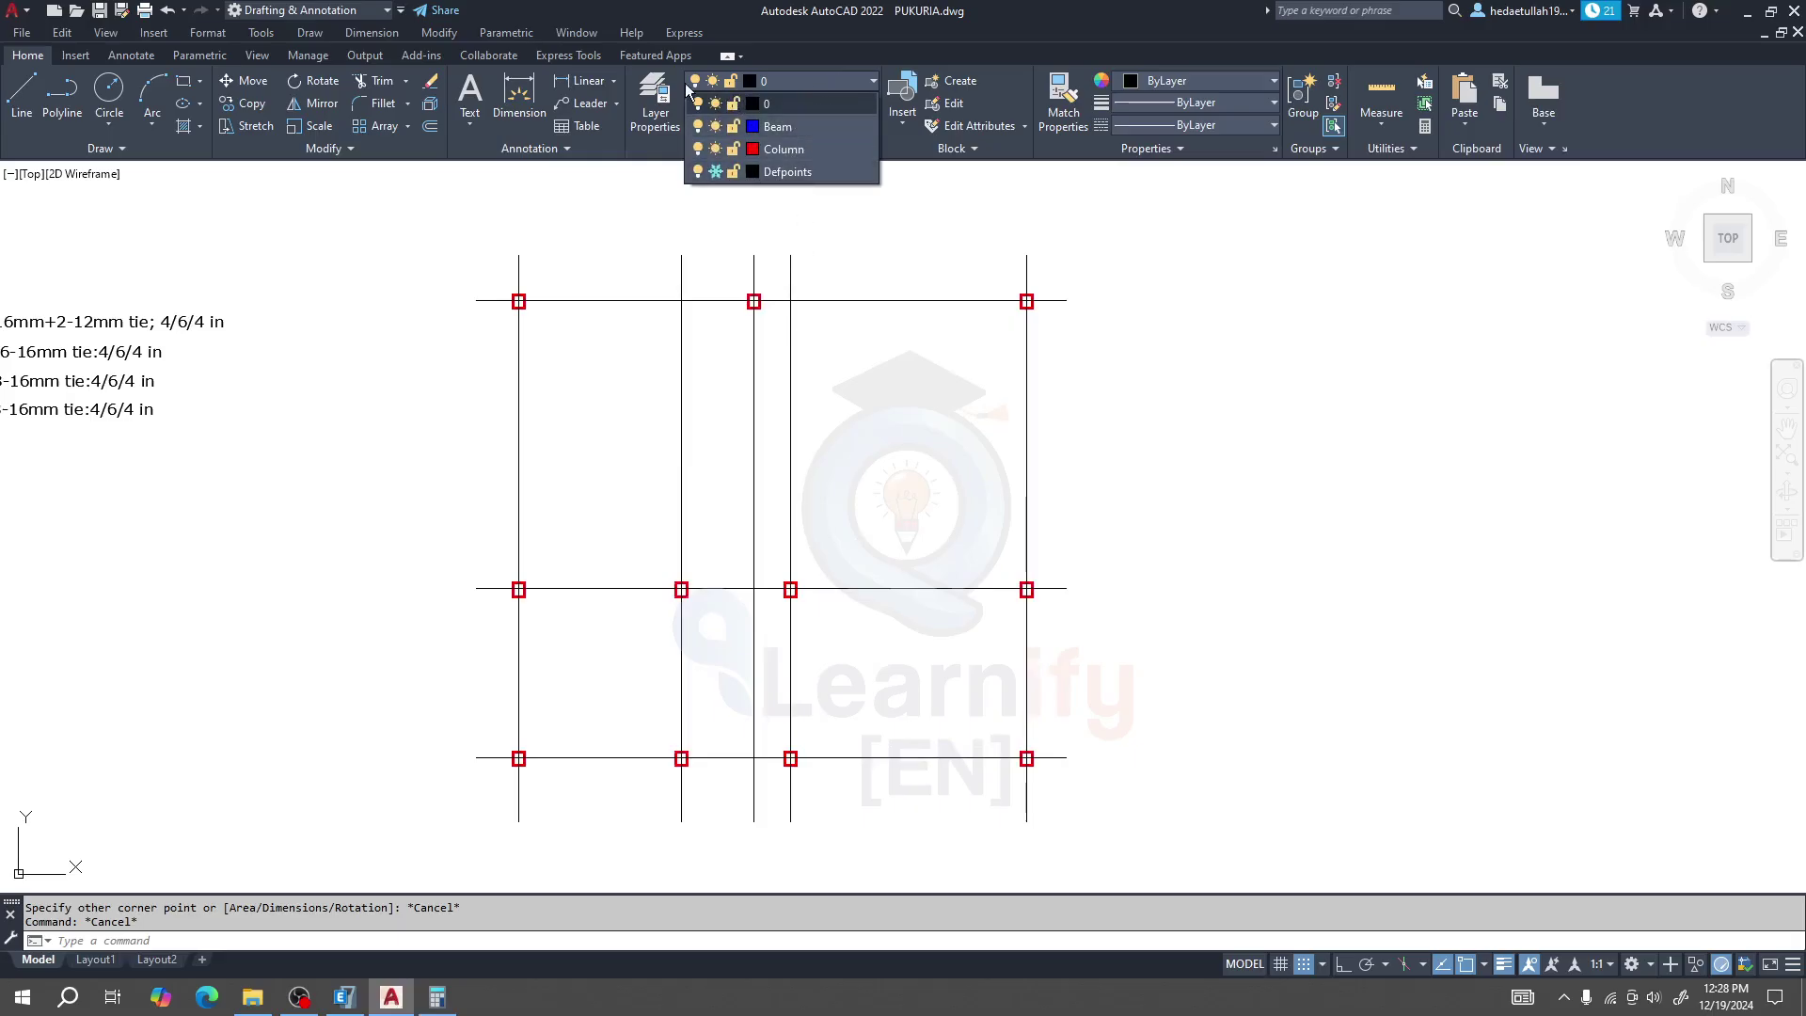
{"action": "left_click", "coordinate": [647, 104]}
{"action": "left_click", "coordinate": [649, 106]}
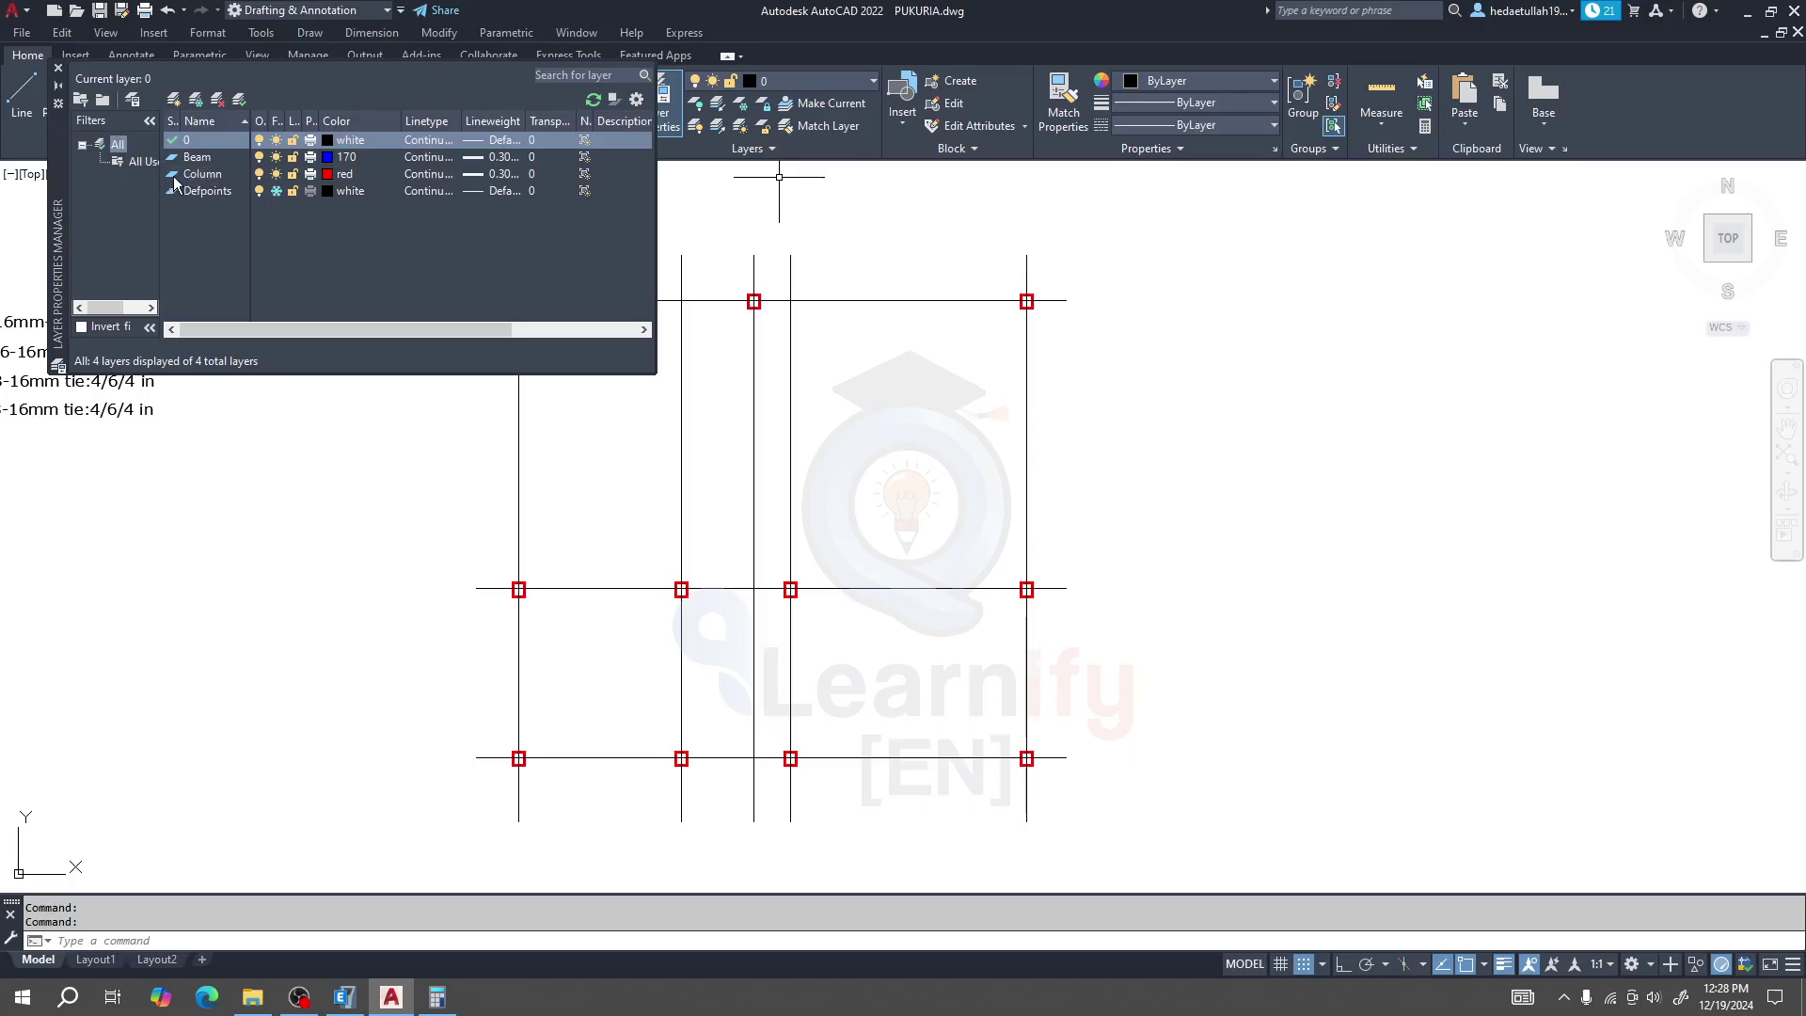
{"action": "left_click", "coordinate": [176, 104]}
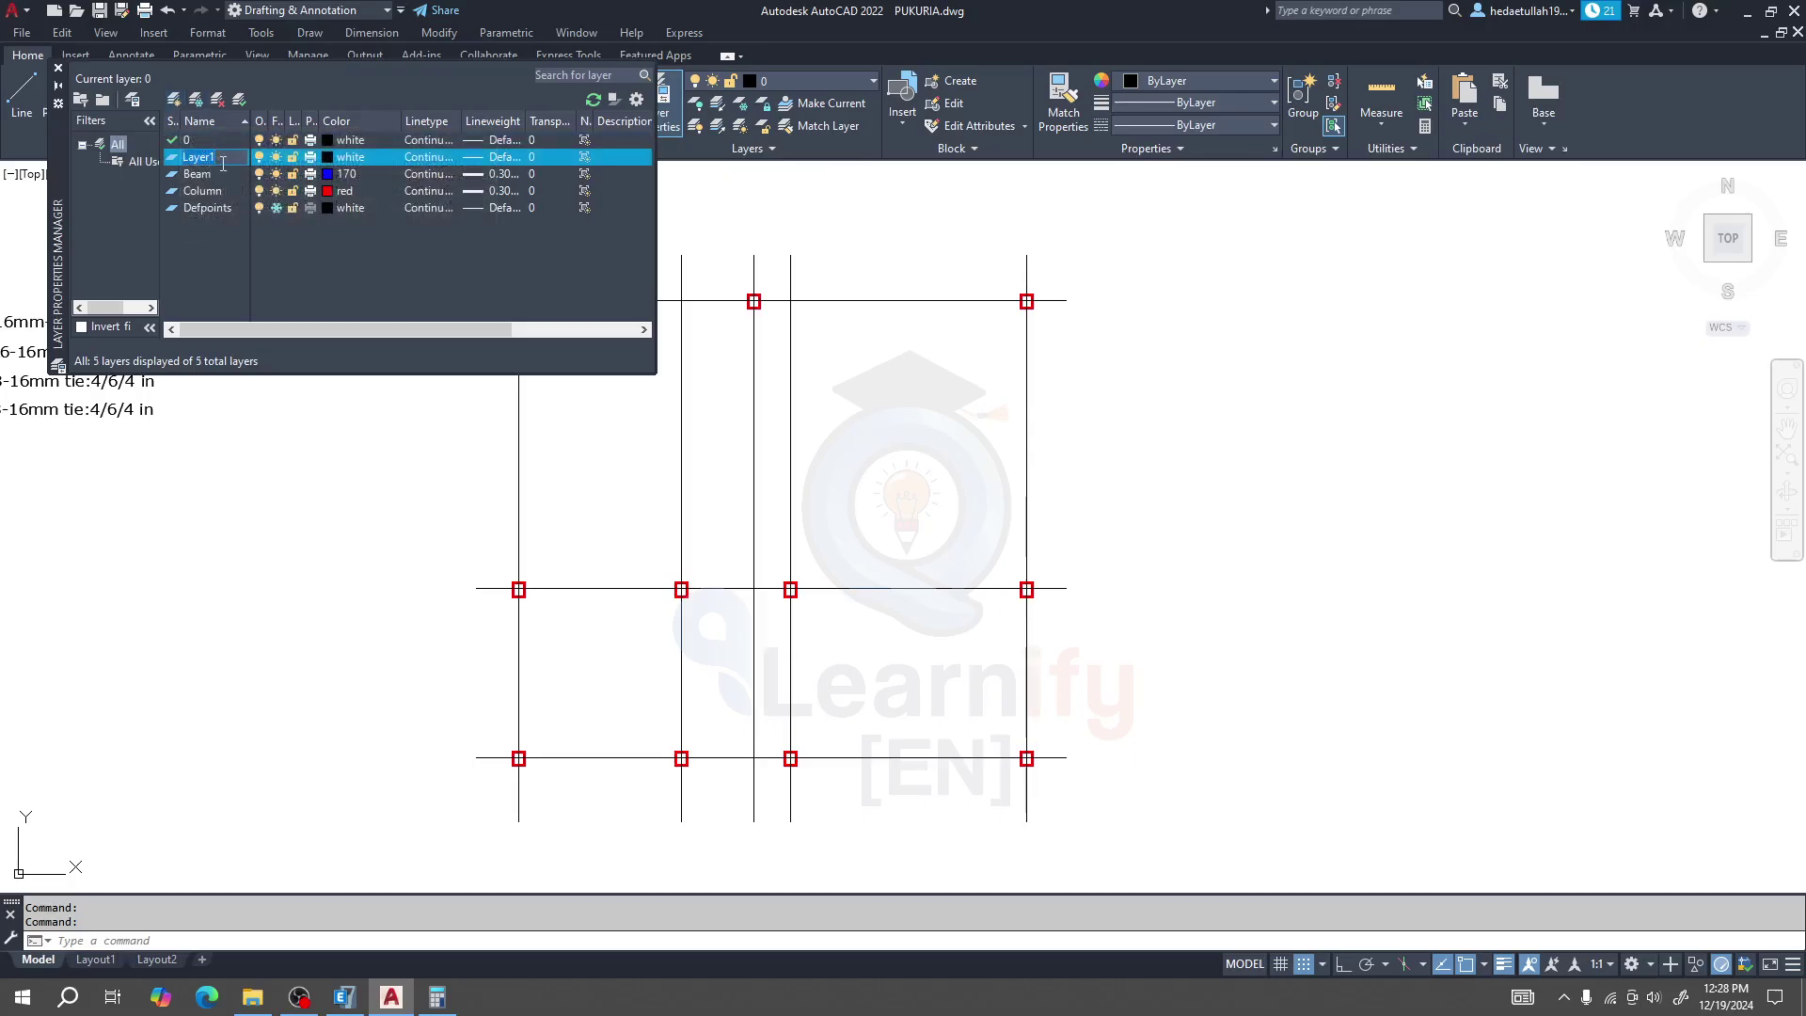
{"action": "type", "text": "Footing"}
{"action": "key", "text": "Return"}
Set the Footing layer's color to blue and its lineweight to 0.30 mm
{"action": "left_click", "coordinate": [330, 158]}
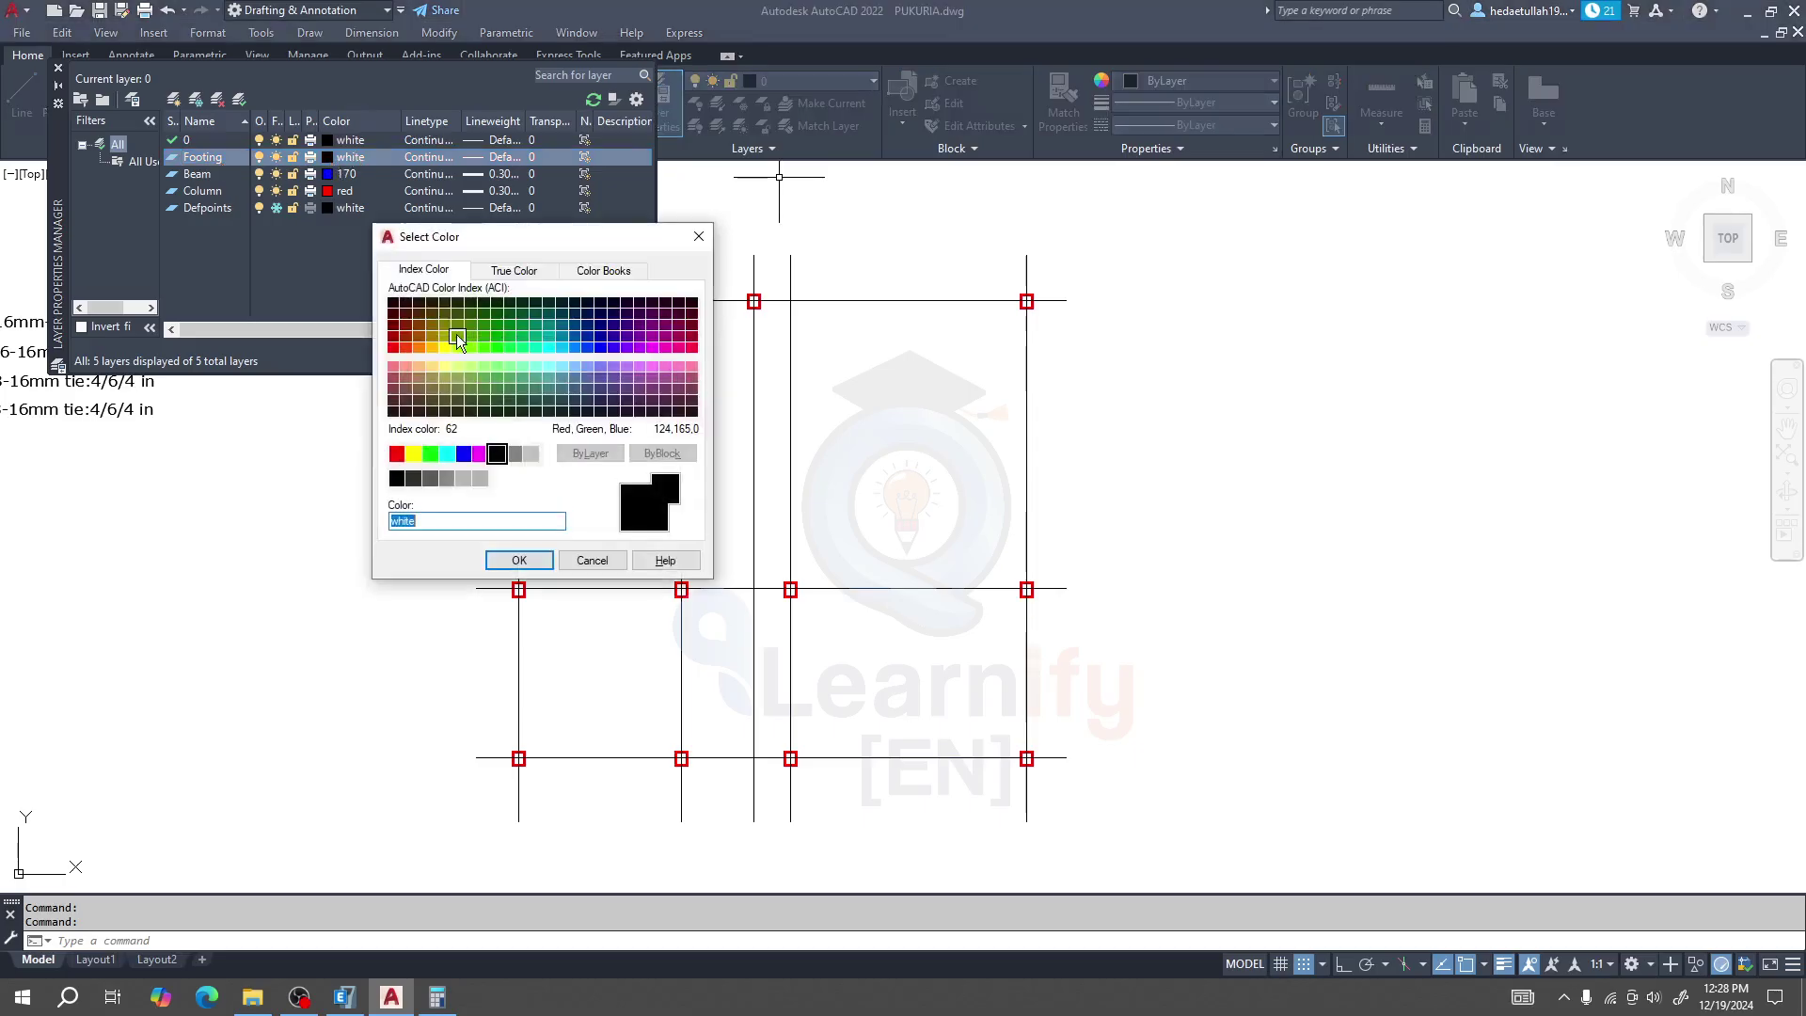
{"action": "left_click", "coordinate": [466, 457]}
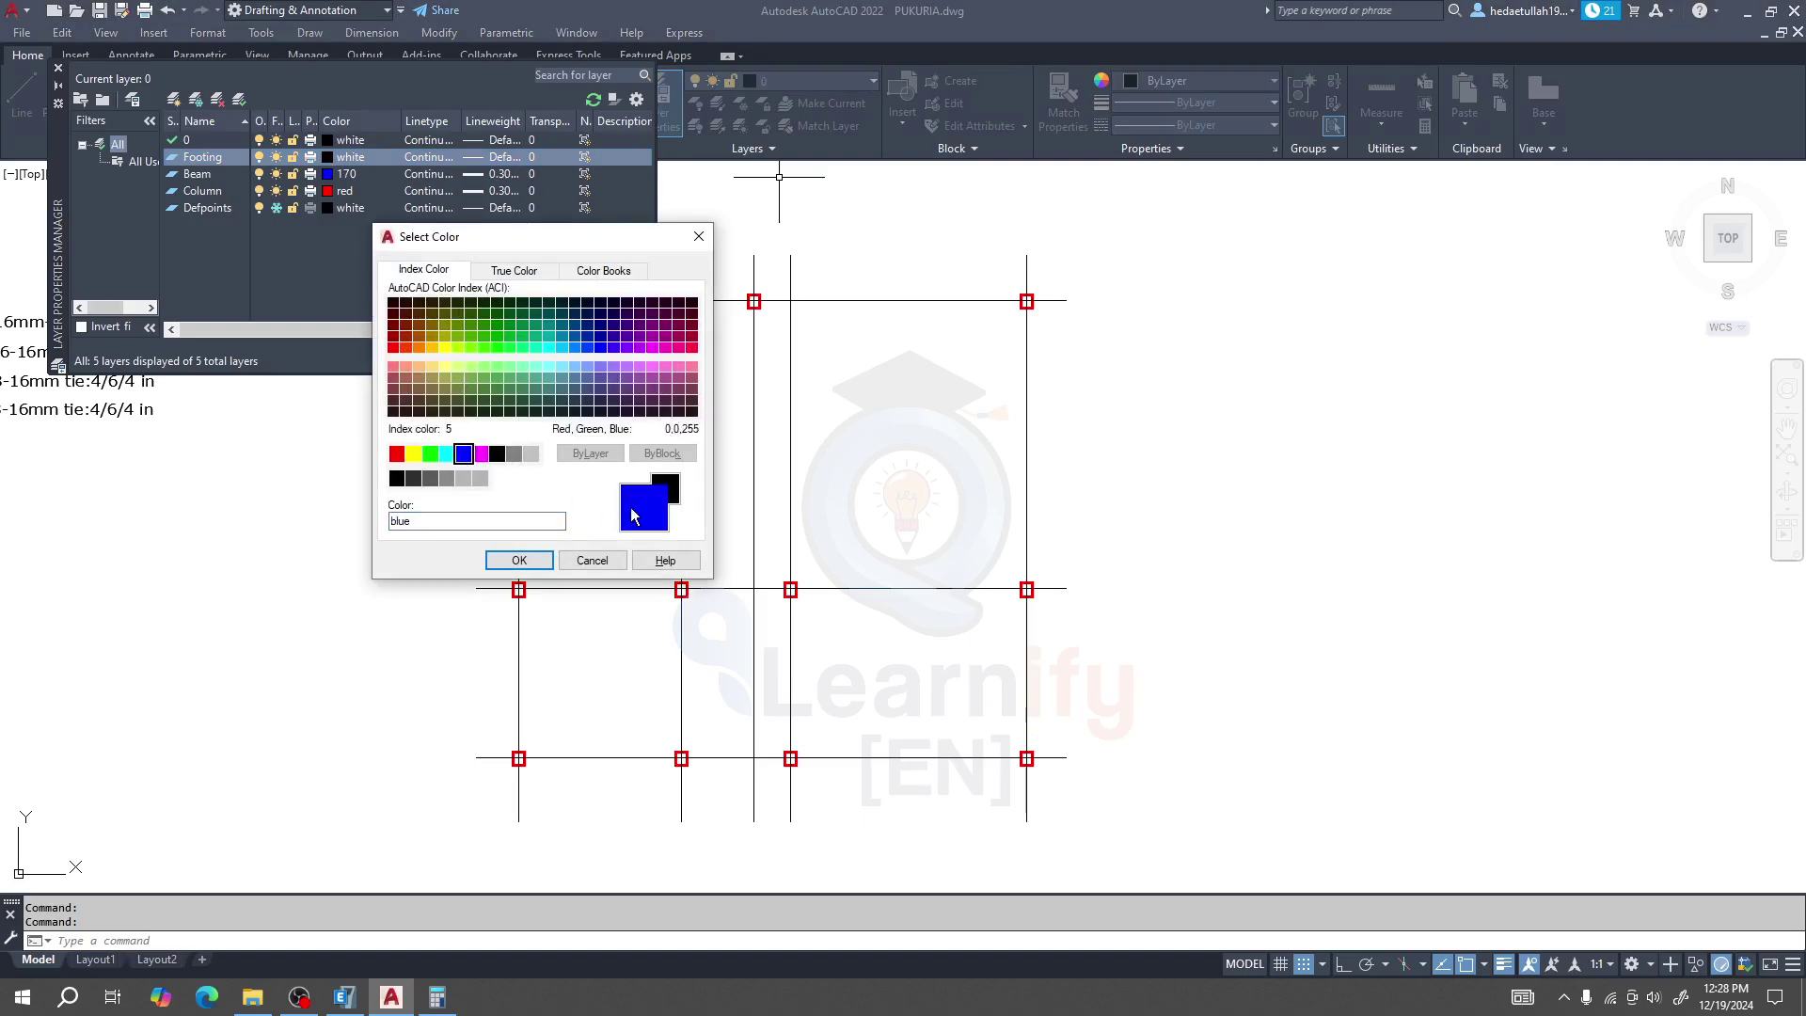
{"action": "left_click", "coordinate": [518, 561]}
{"action": "left_click", "coordinate": [479, 160]}
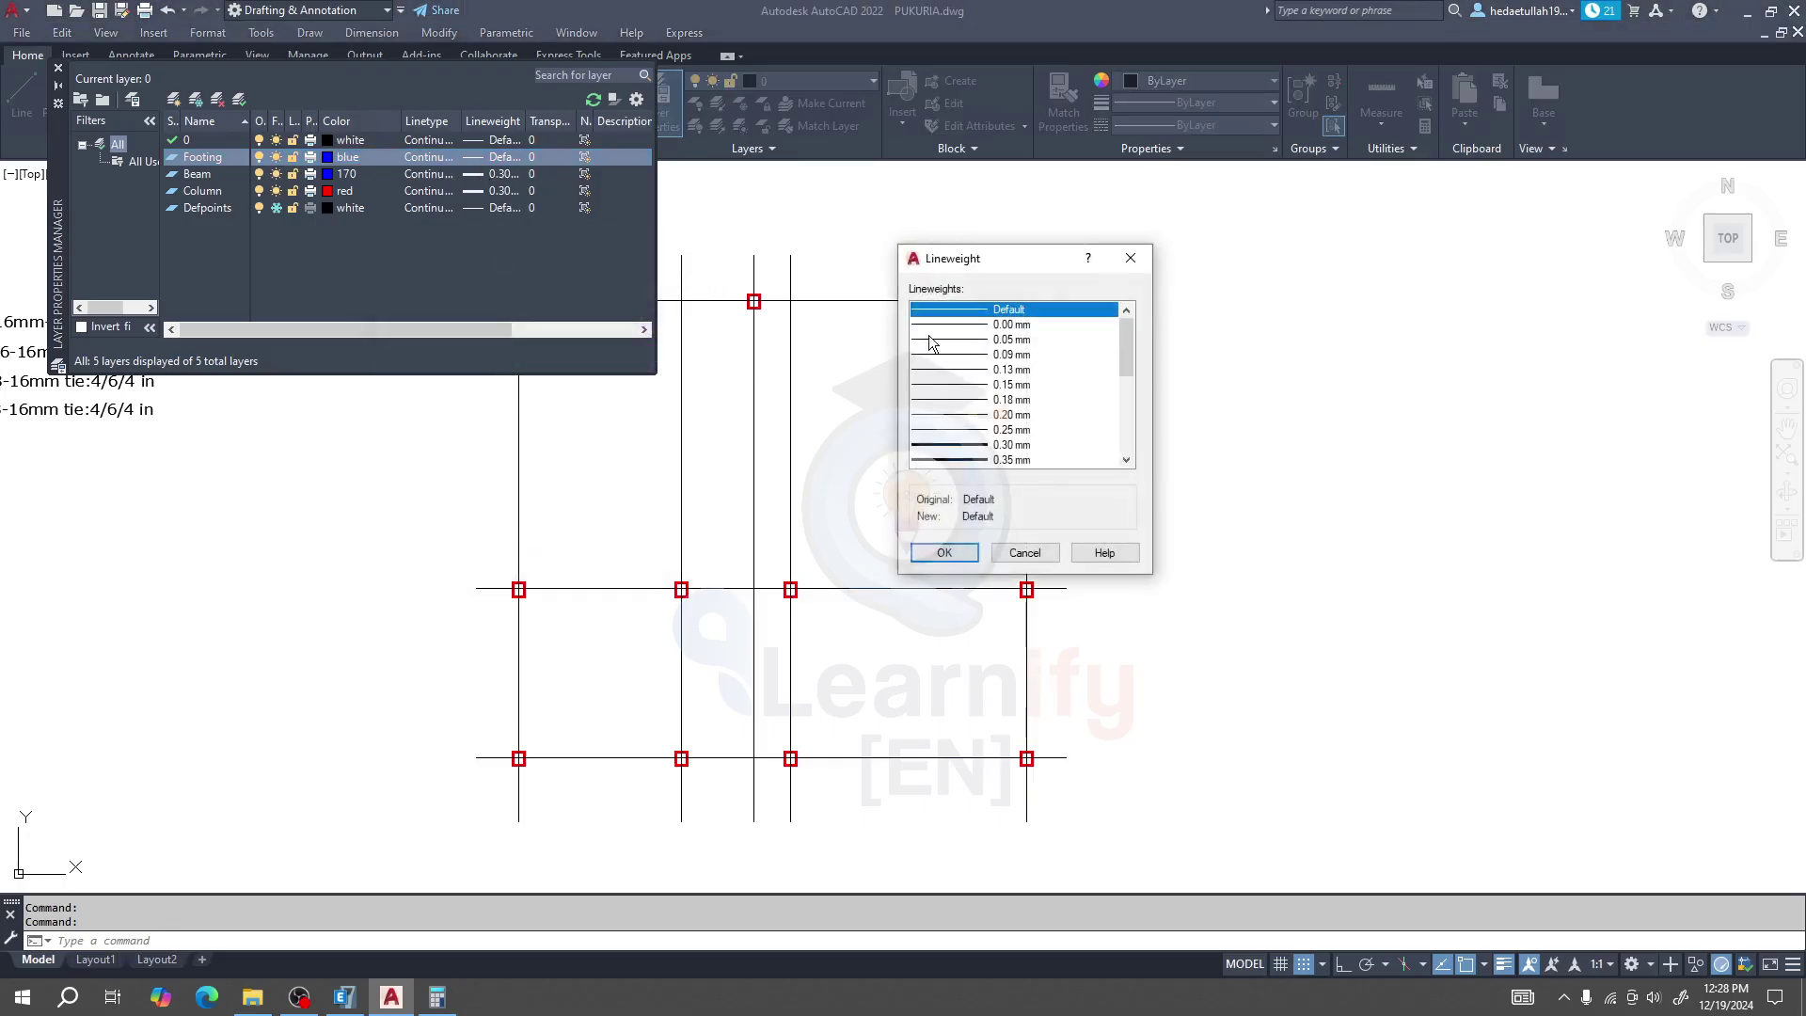
{"action": "left_click", "coordinate": [969, 446]}
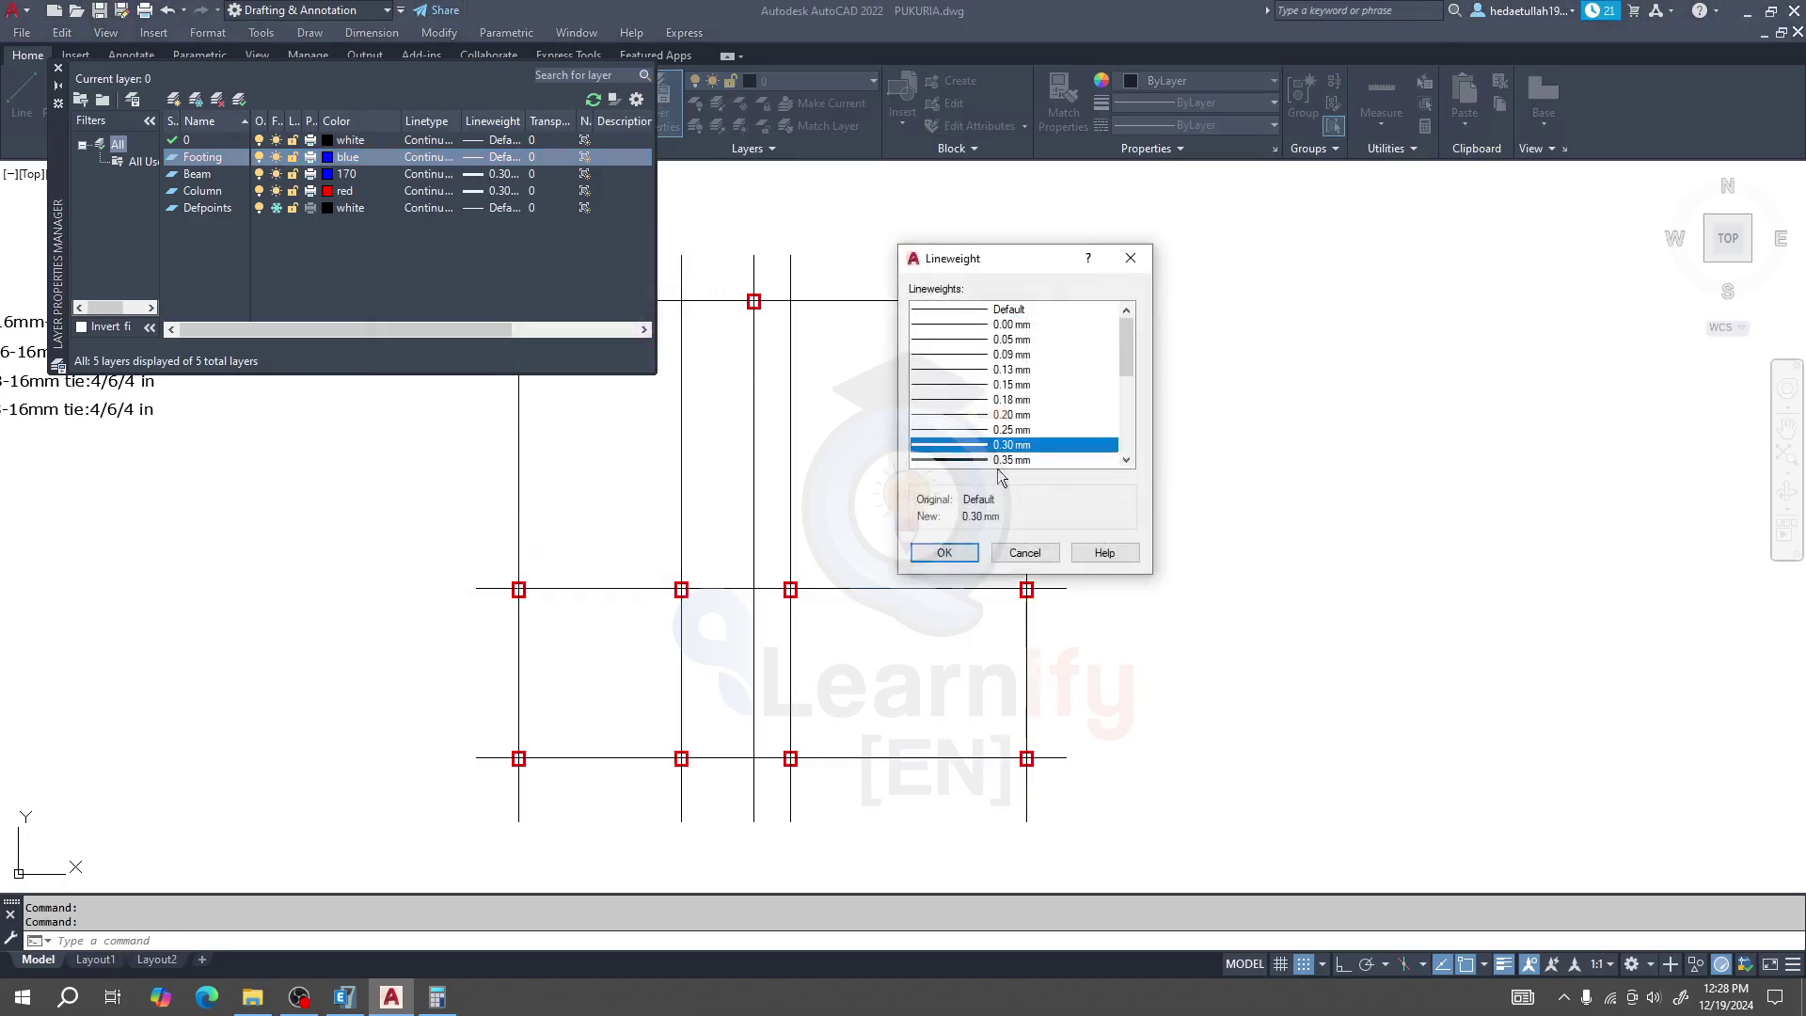
{"action": "left_click", "coordinate": [944, 553]}
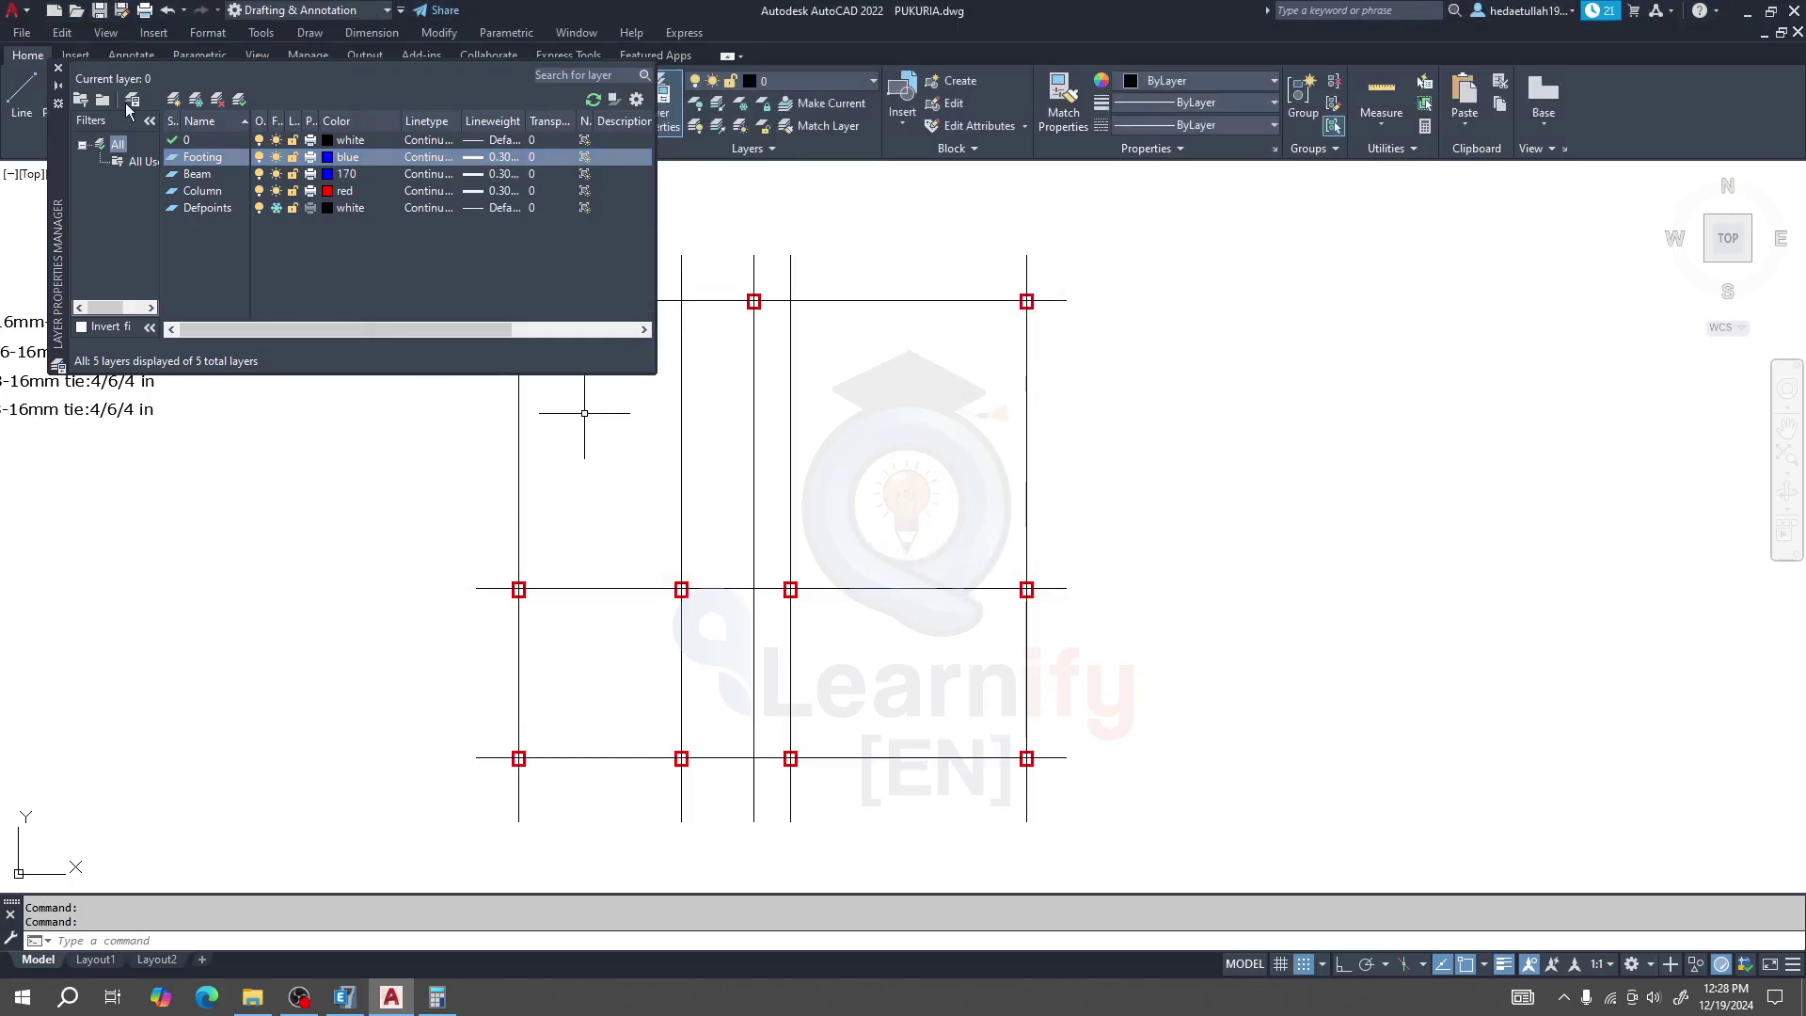
Close the layer manager and make Footing the current layer
{"action": "left_click", "coordinate": [58, 72]}
{"action": "left_click", "coordinate": [845, 81]}
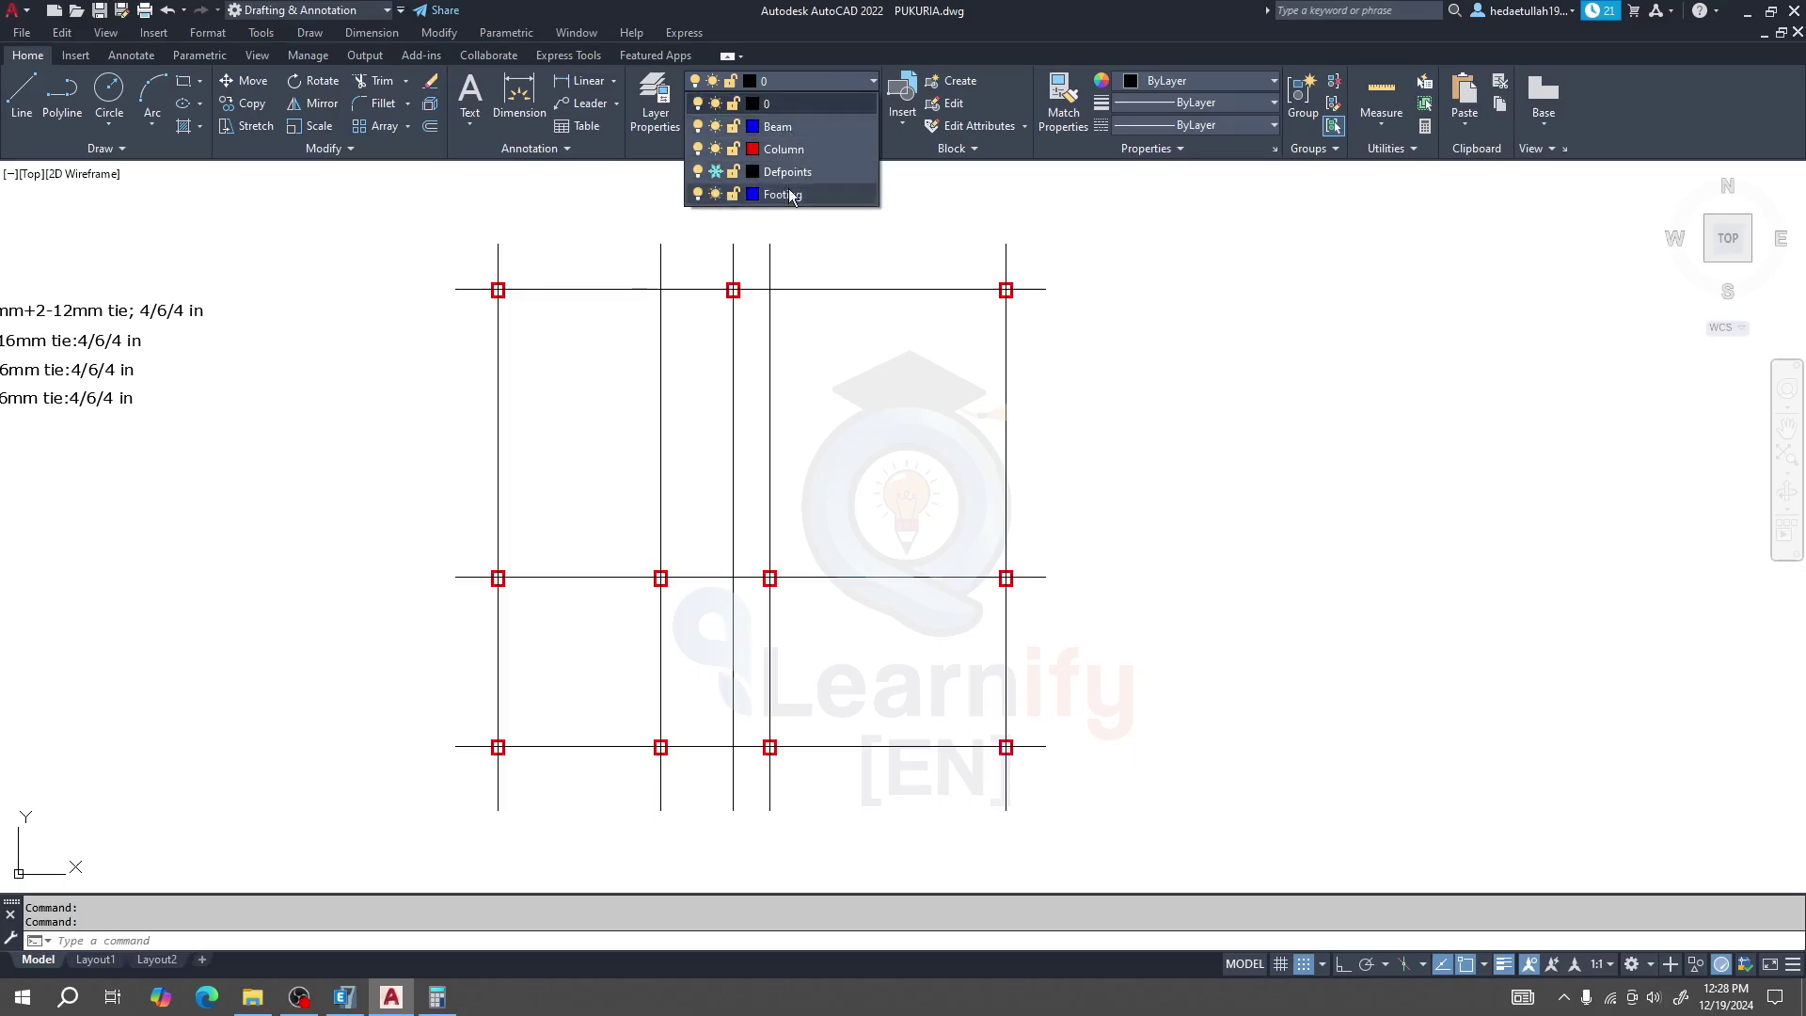
{"action": "left_click", "coordinate": [786, 195]}
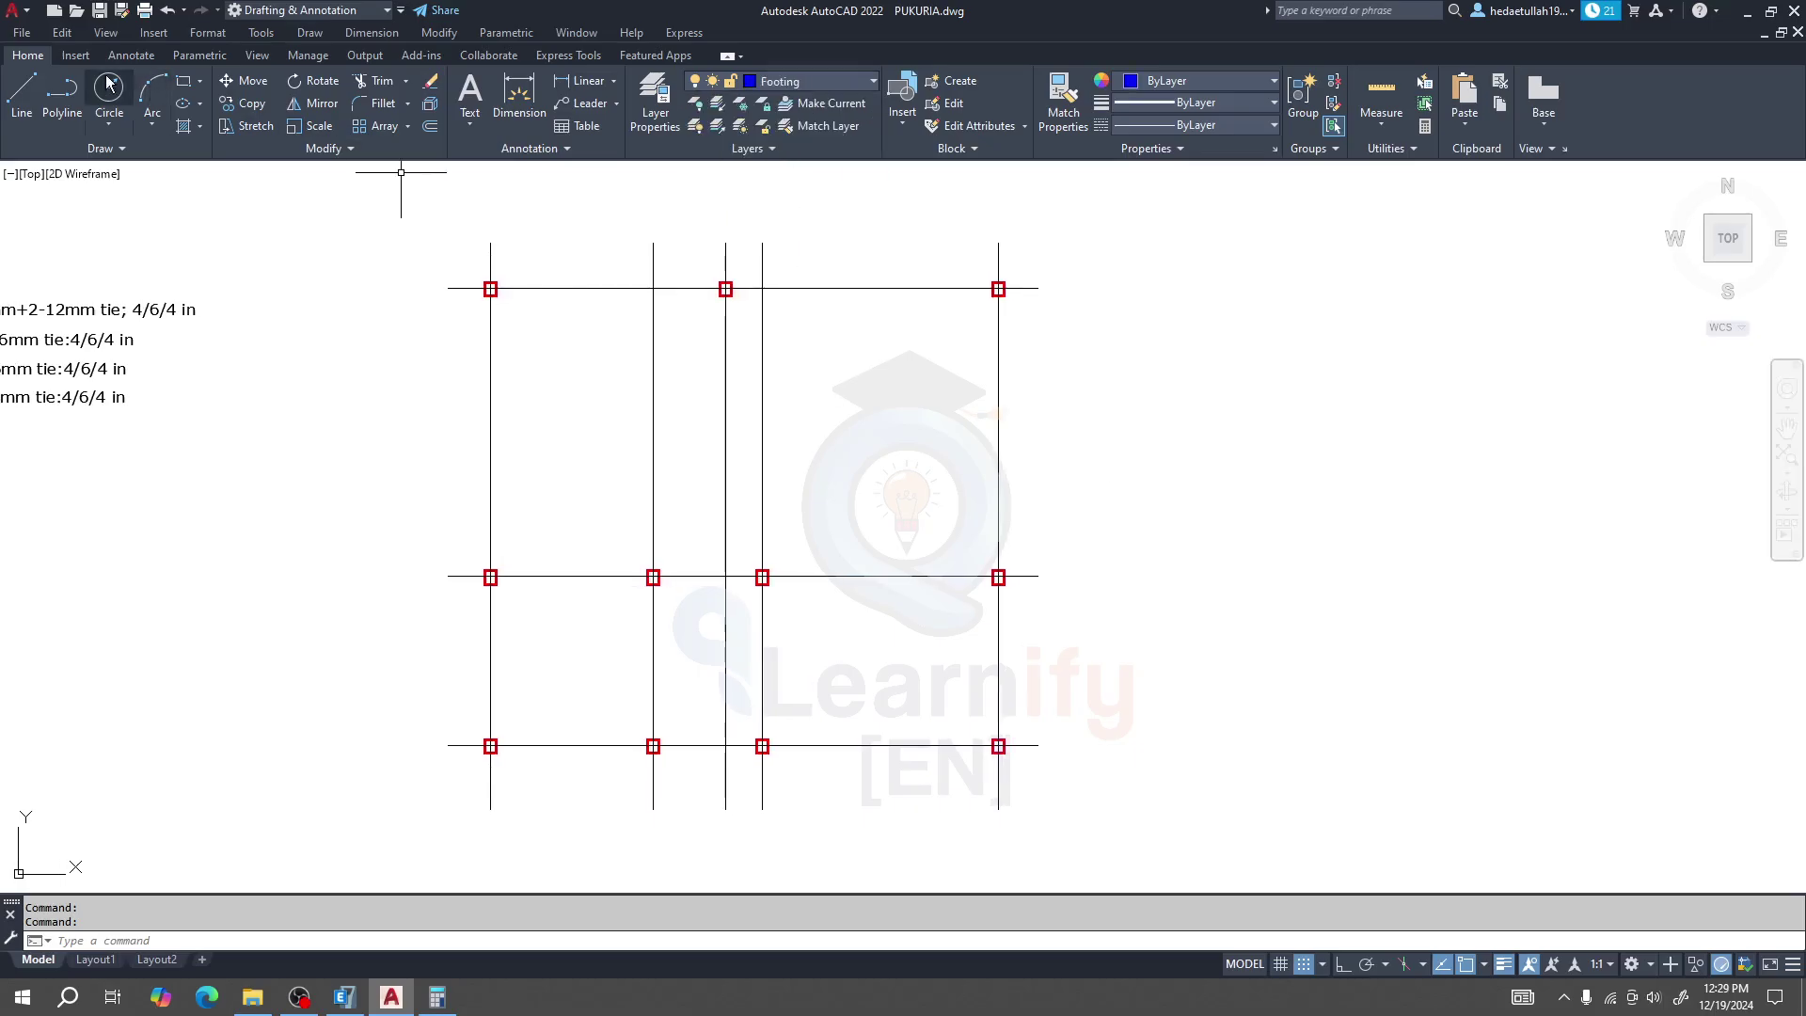
Draw a 5.5' × 5.5' rectangle in the empty space east of the column grid
{"action": "left_click", "coordinate": [179, 90]}
{"action": "left_click", "coordinate": [1146, 430]}
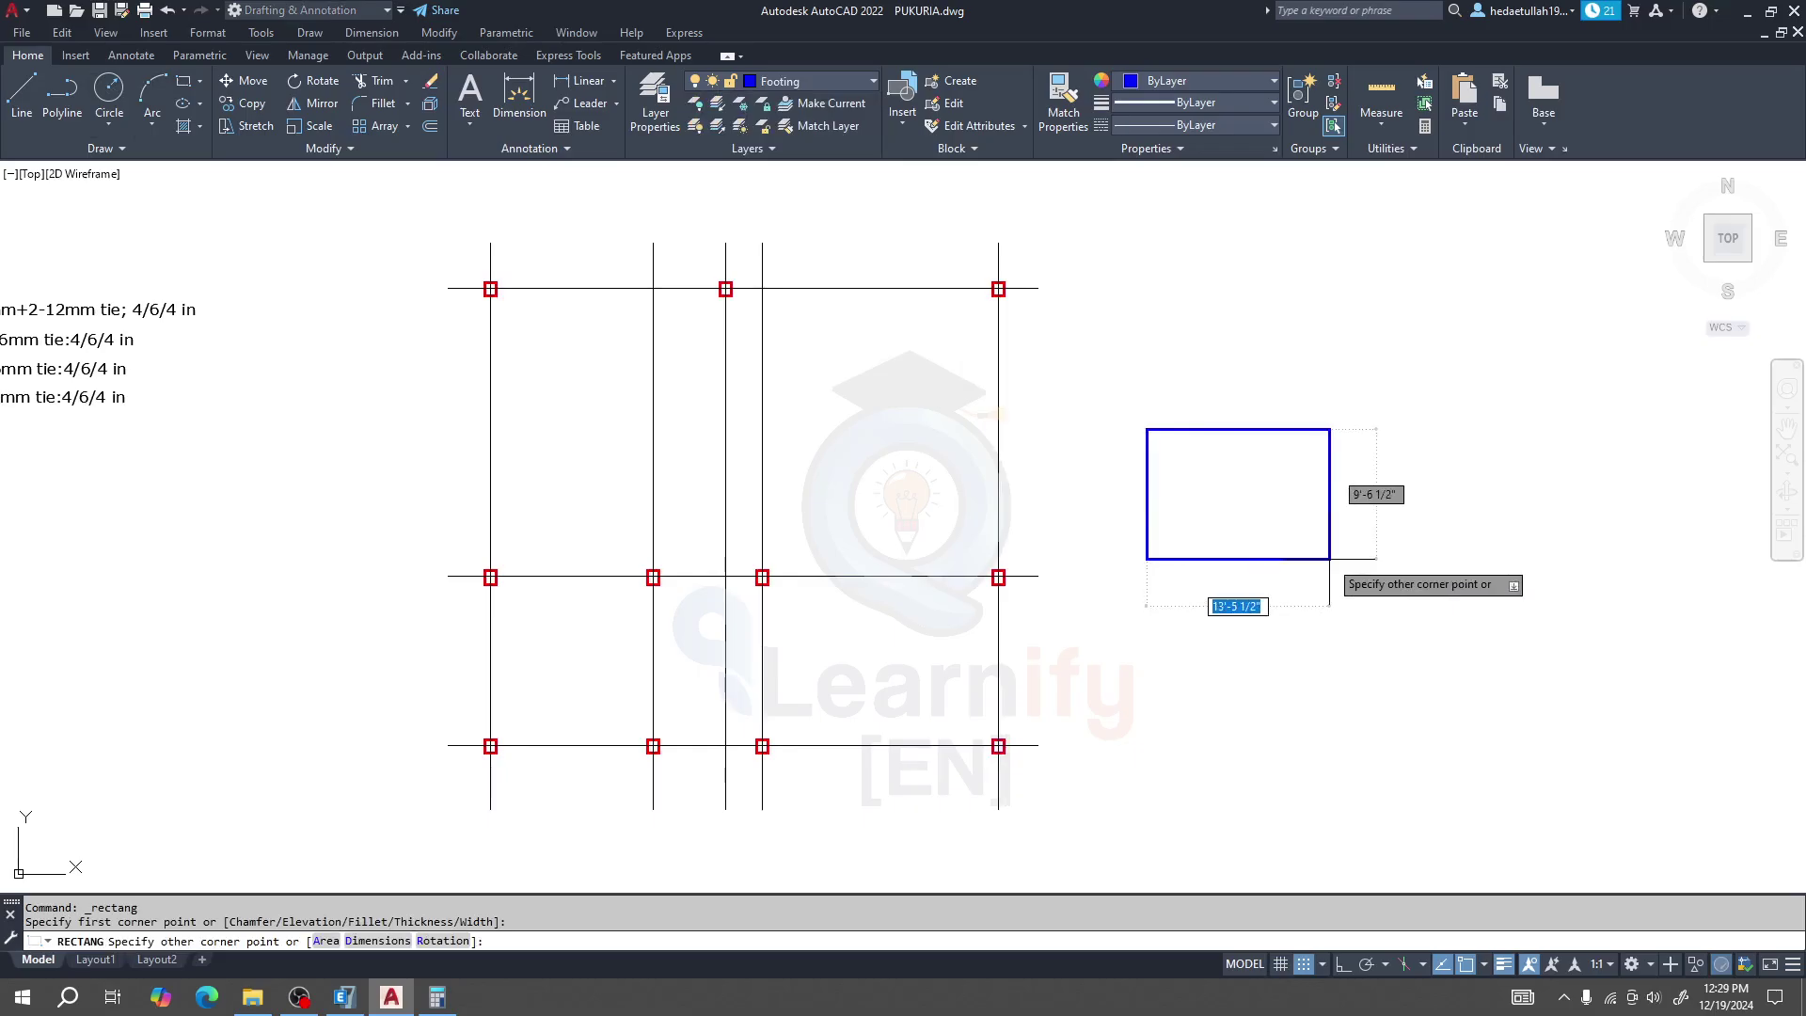
{"action": "type", "text": "5.5"}
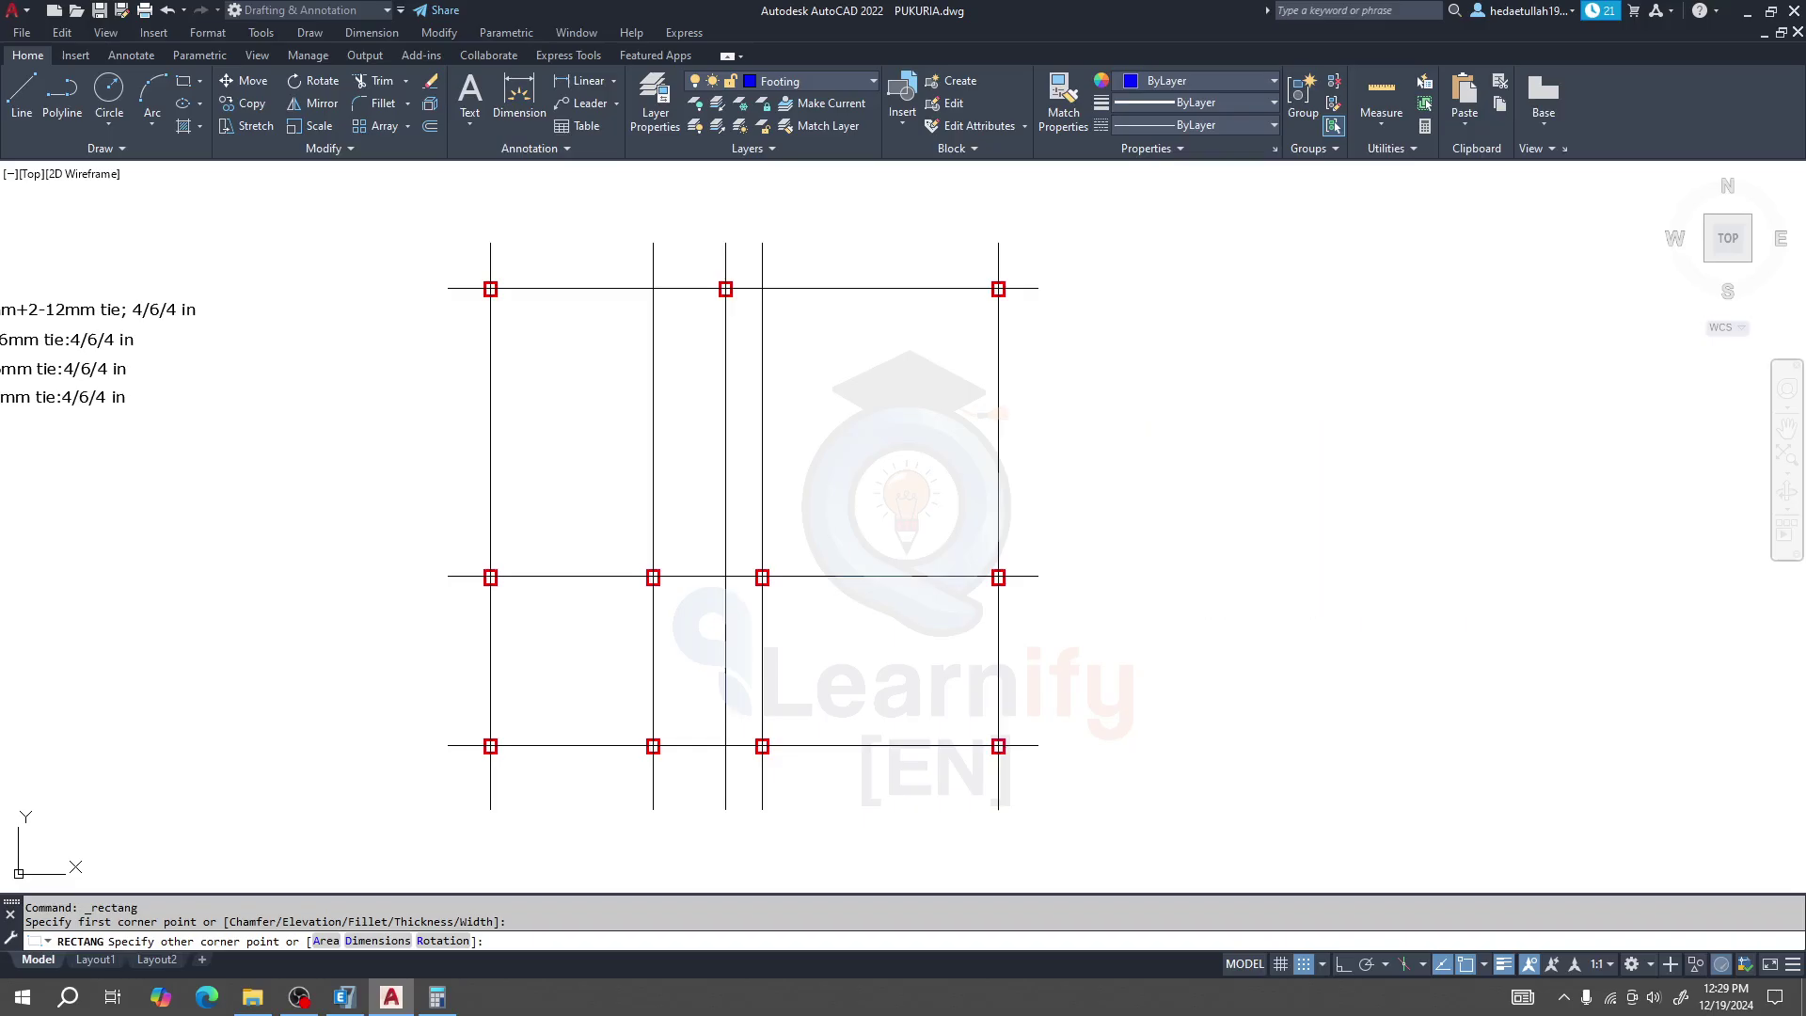
{"action": "key", "text": "Tab"}
{"action": "type", "text": "5"}
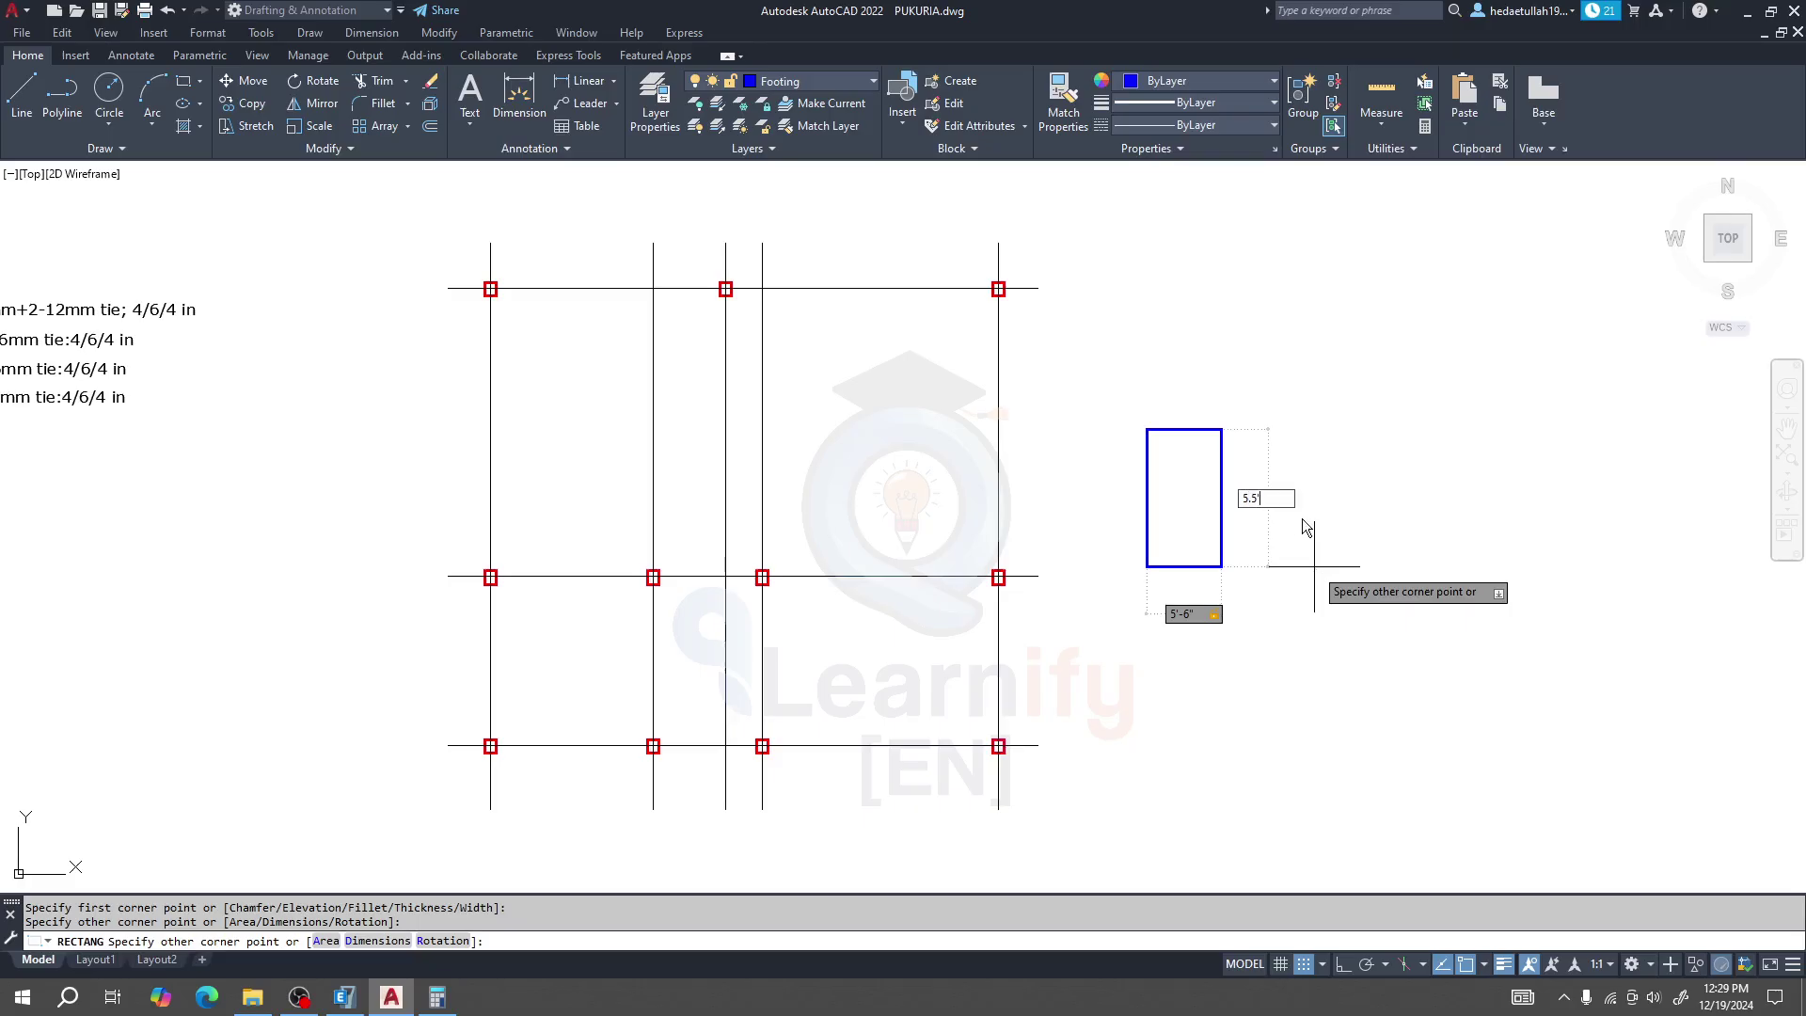
{"action": "key", "text": "Return"}
Copy the footing square by its center onto the northeast corner column and the westernmost column of the middle grid row
{"action": "left_click", "coordinate": [1183, 502]}
{"action": "type", "text": "CO"}
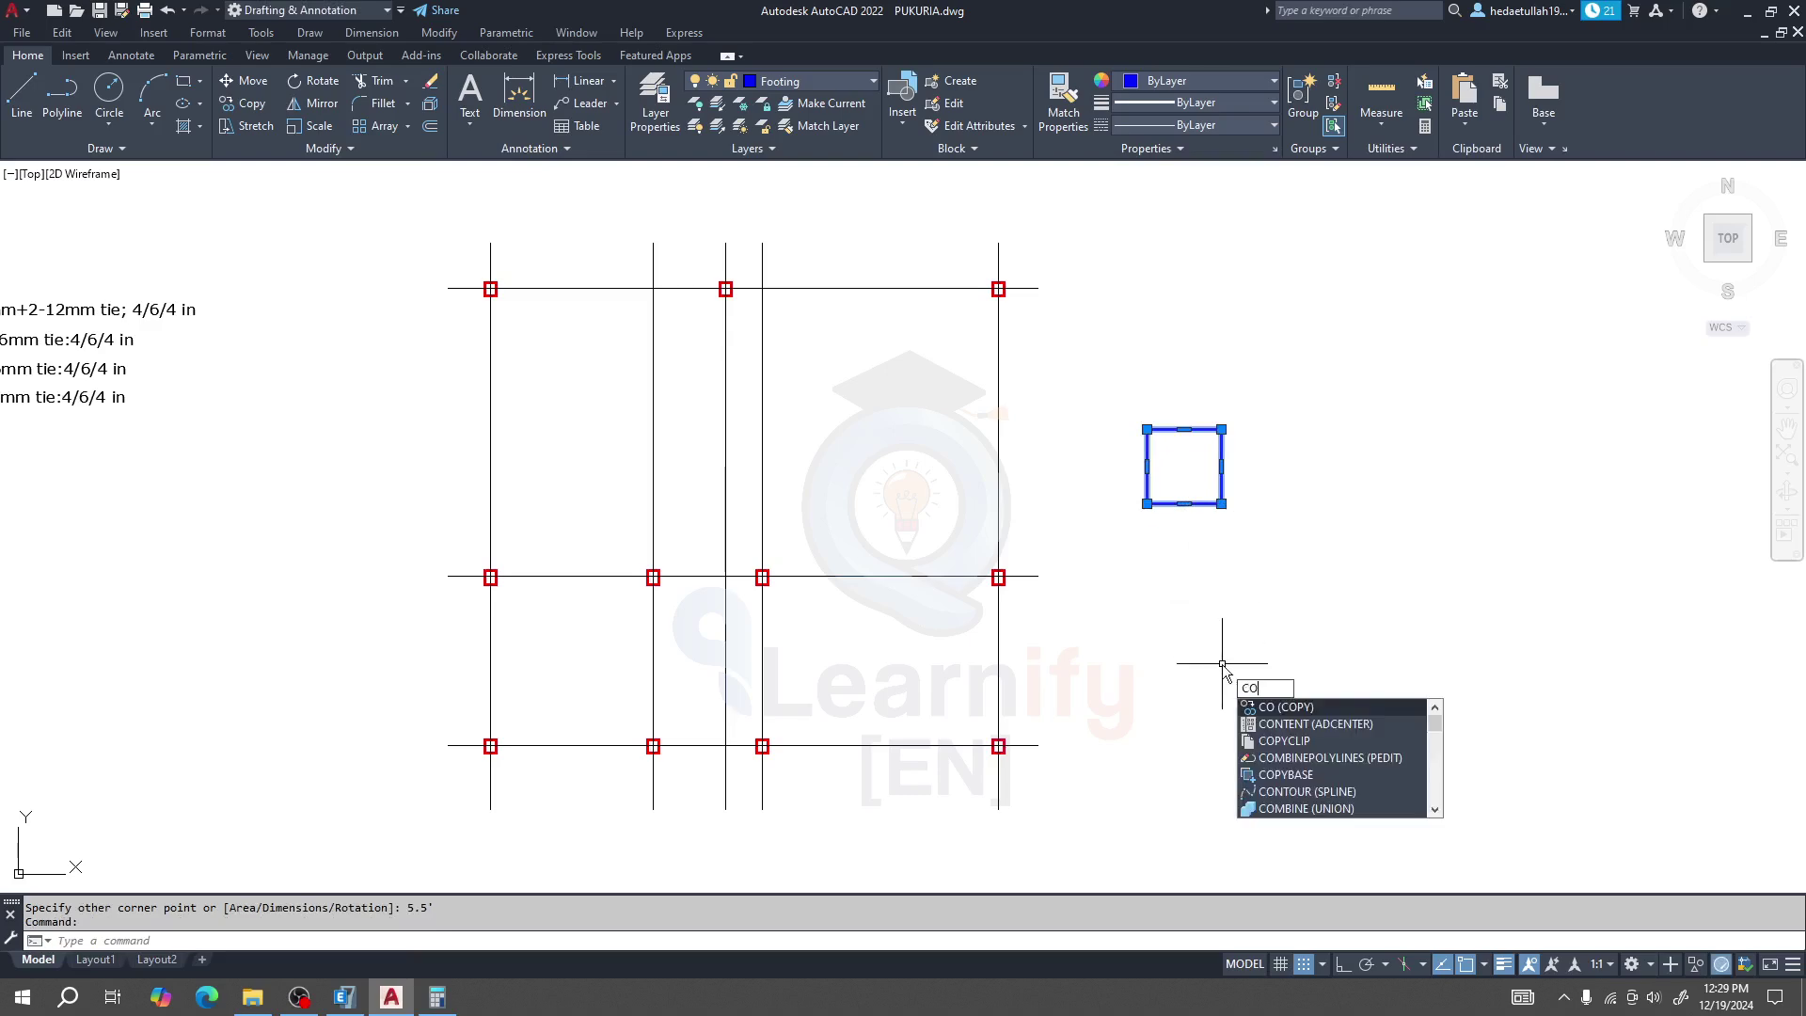
{"action": "key", "text": "Return"}
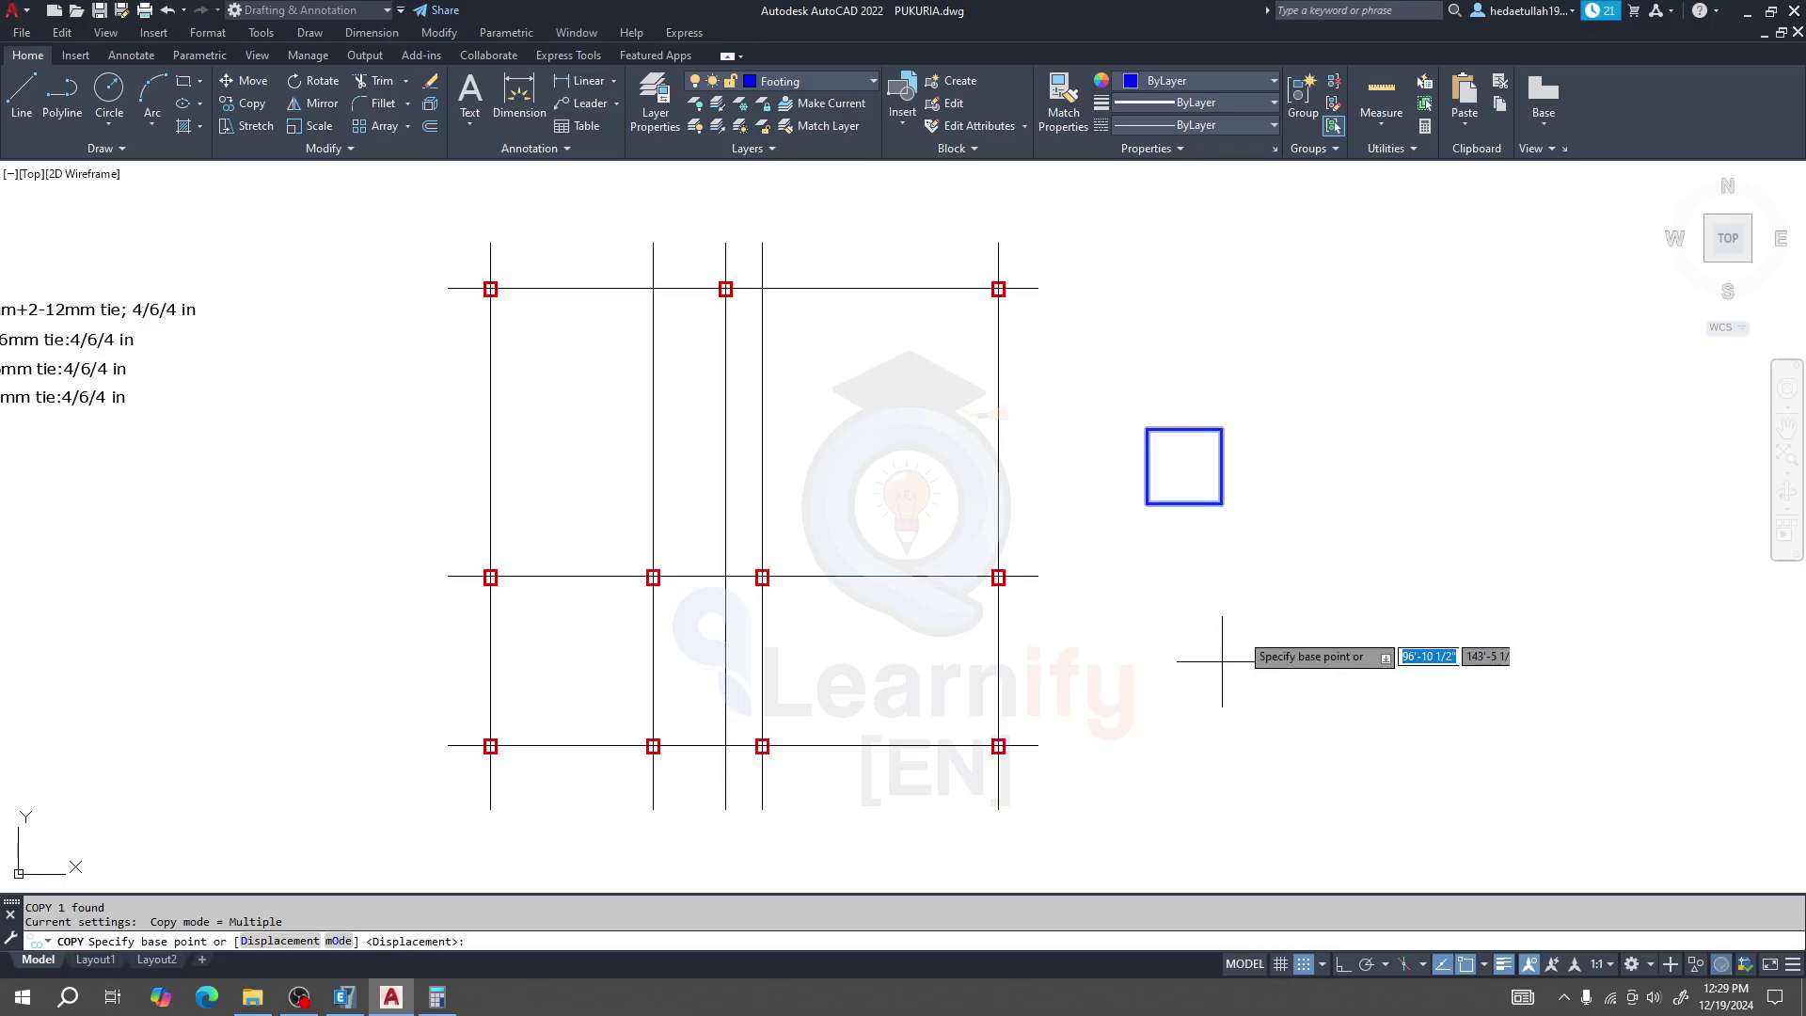
{"action": "left_click", "coordinate": [1184, 466]}
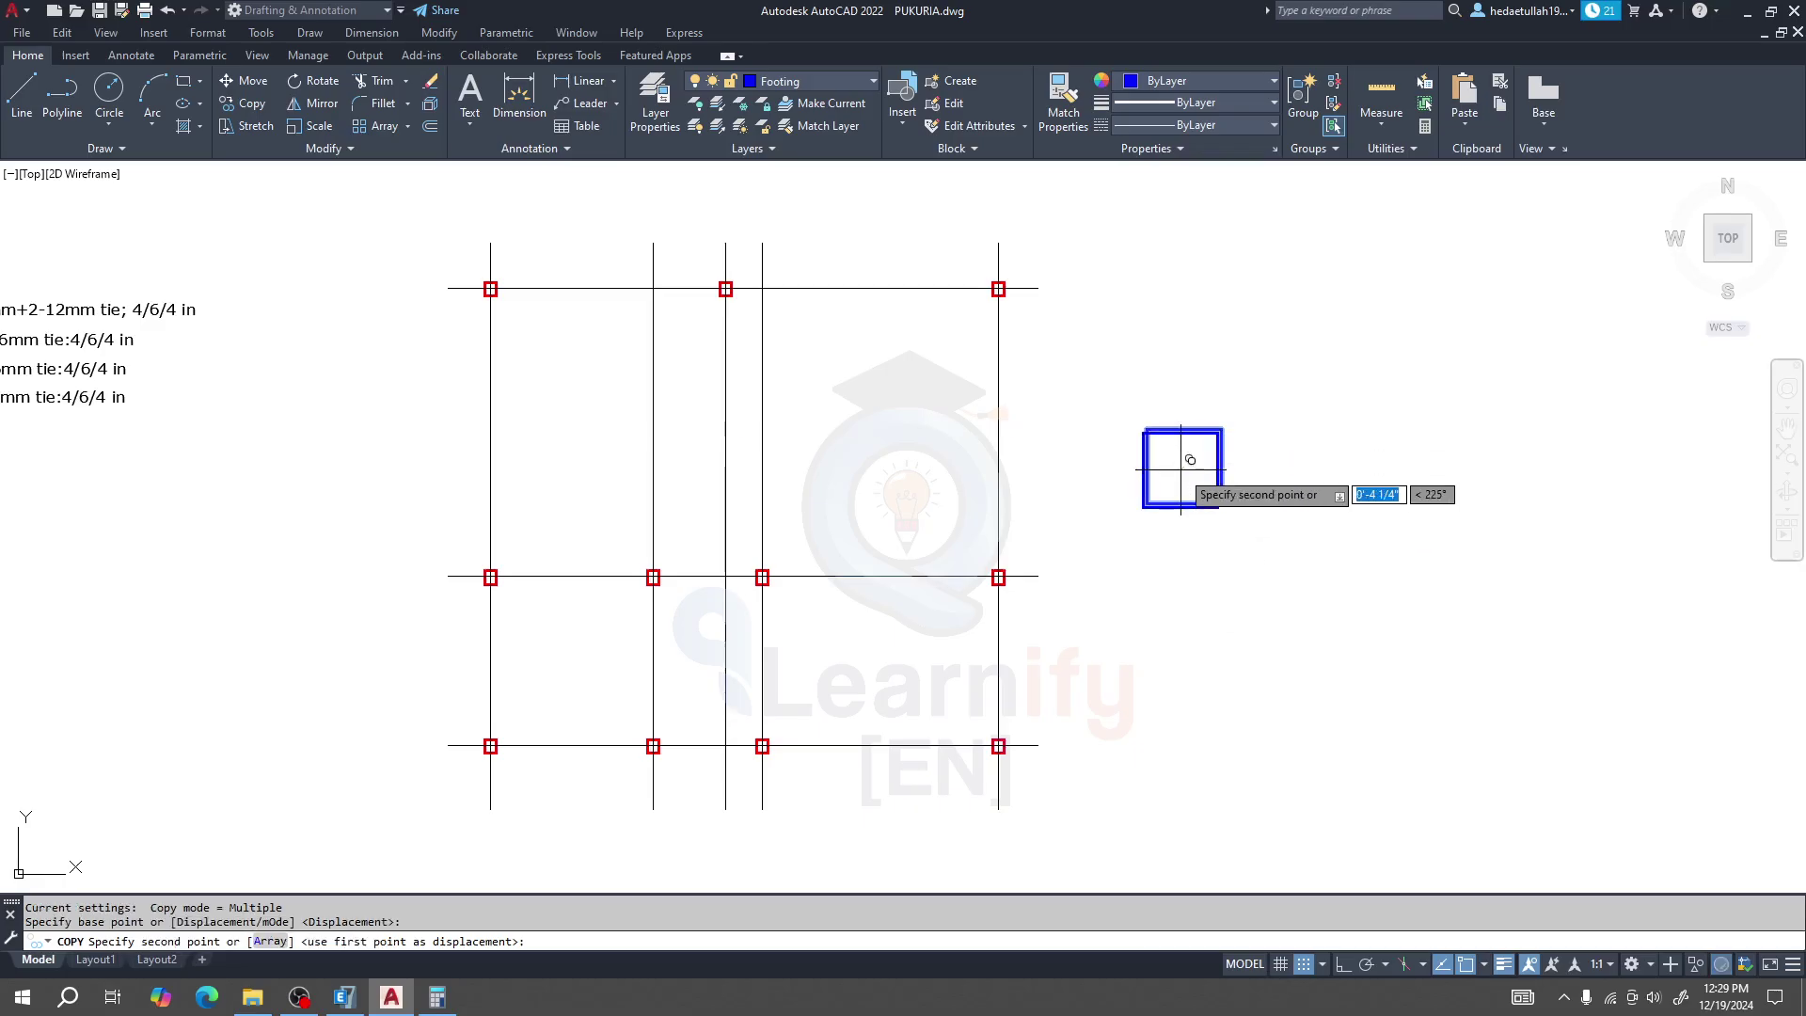
{"action": "scroll", "coordinate": [1199, 605], "scroll_direction": "up", "scroll_amount": 4}
{"action": "scroll", "coordinate": [1207, 609], "scroll_direction": "down", "scroll_amount": 4}
{"action": "scroll", "coordinate": [1231, 383], "scroll_direction": "up", "scroll_amount": 7}
{"action": "scroll", "coordinate": [968, 584], "scroll_direction": "up", "scroll_amount": 1}
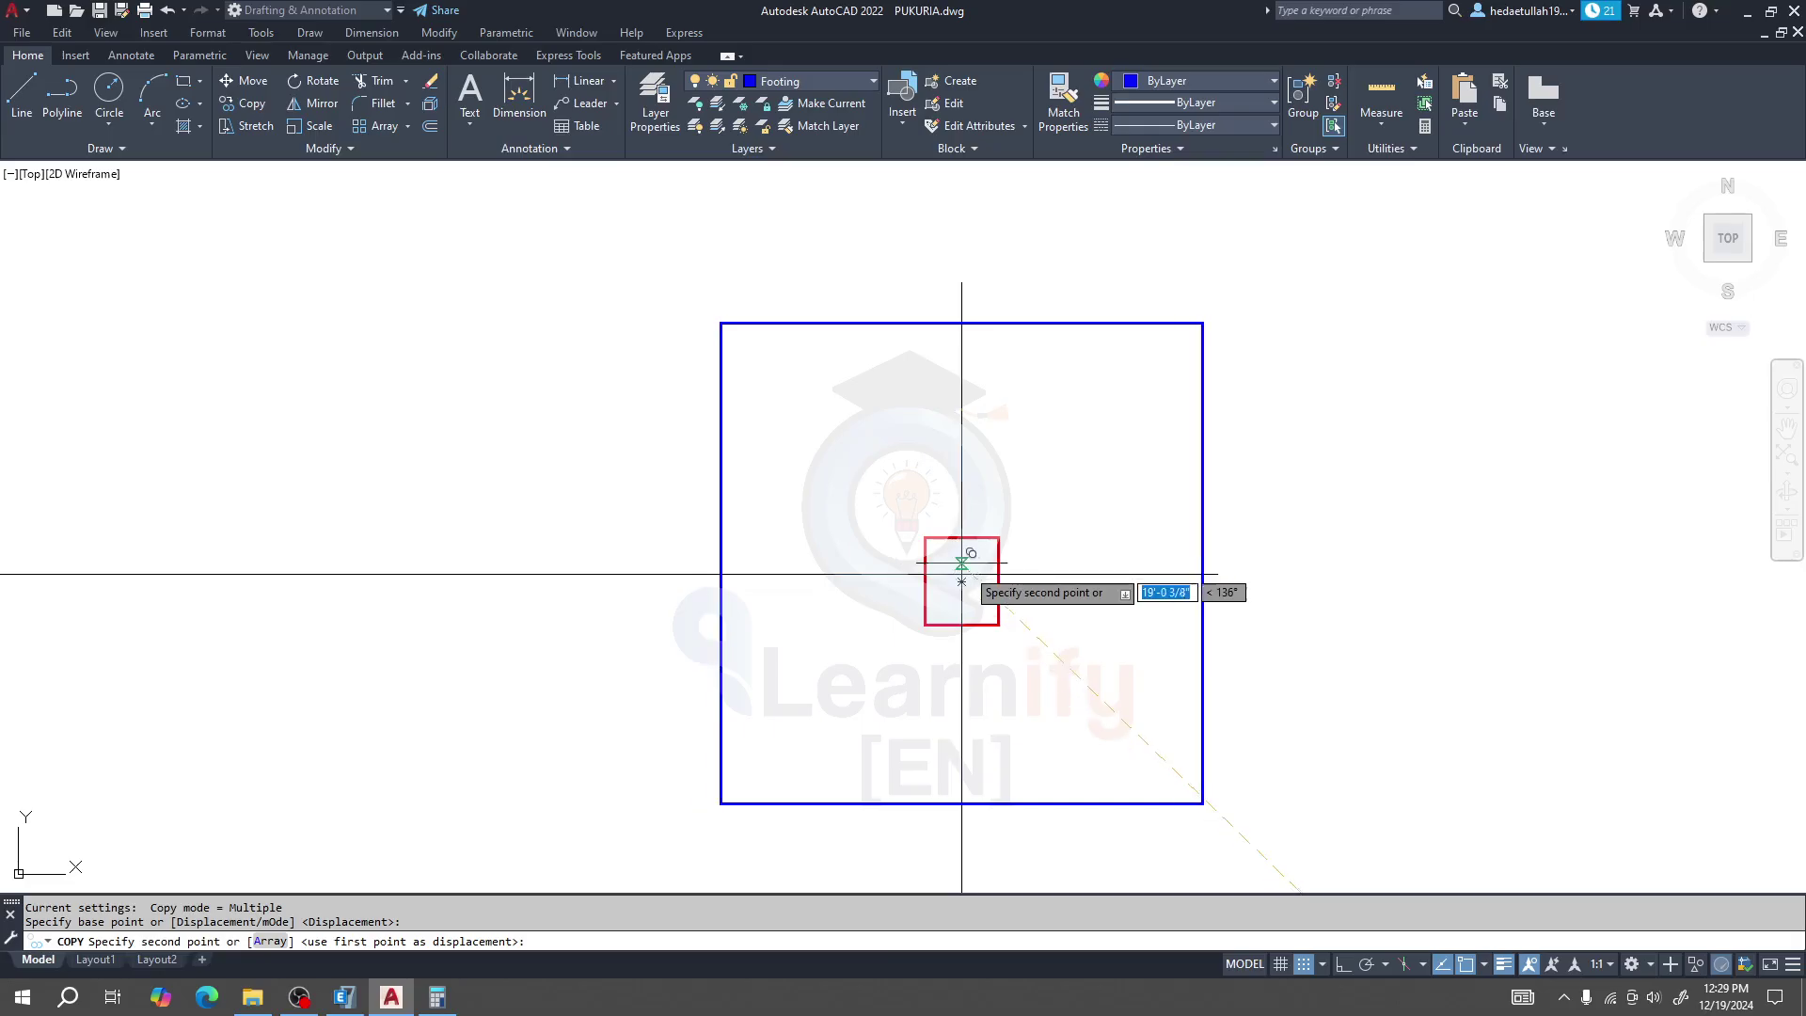
{"action": "scroll", "coordinate": [1012, 574], "scroll_direction": "down", "scroll_amount": 6}
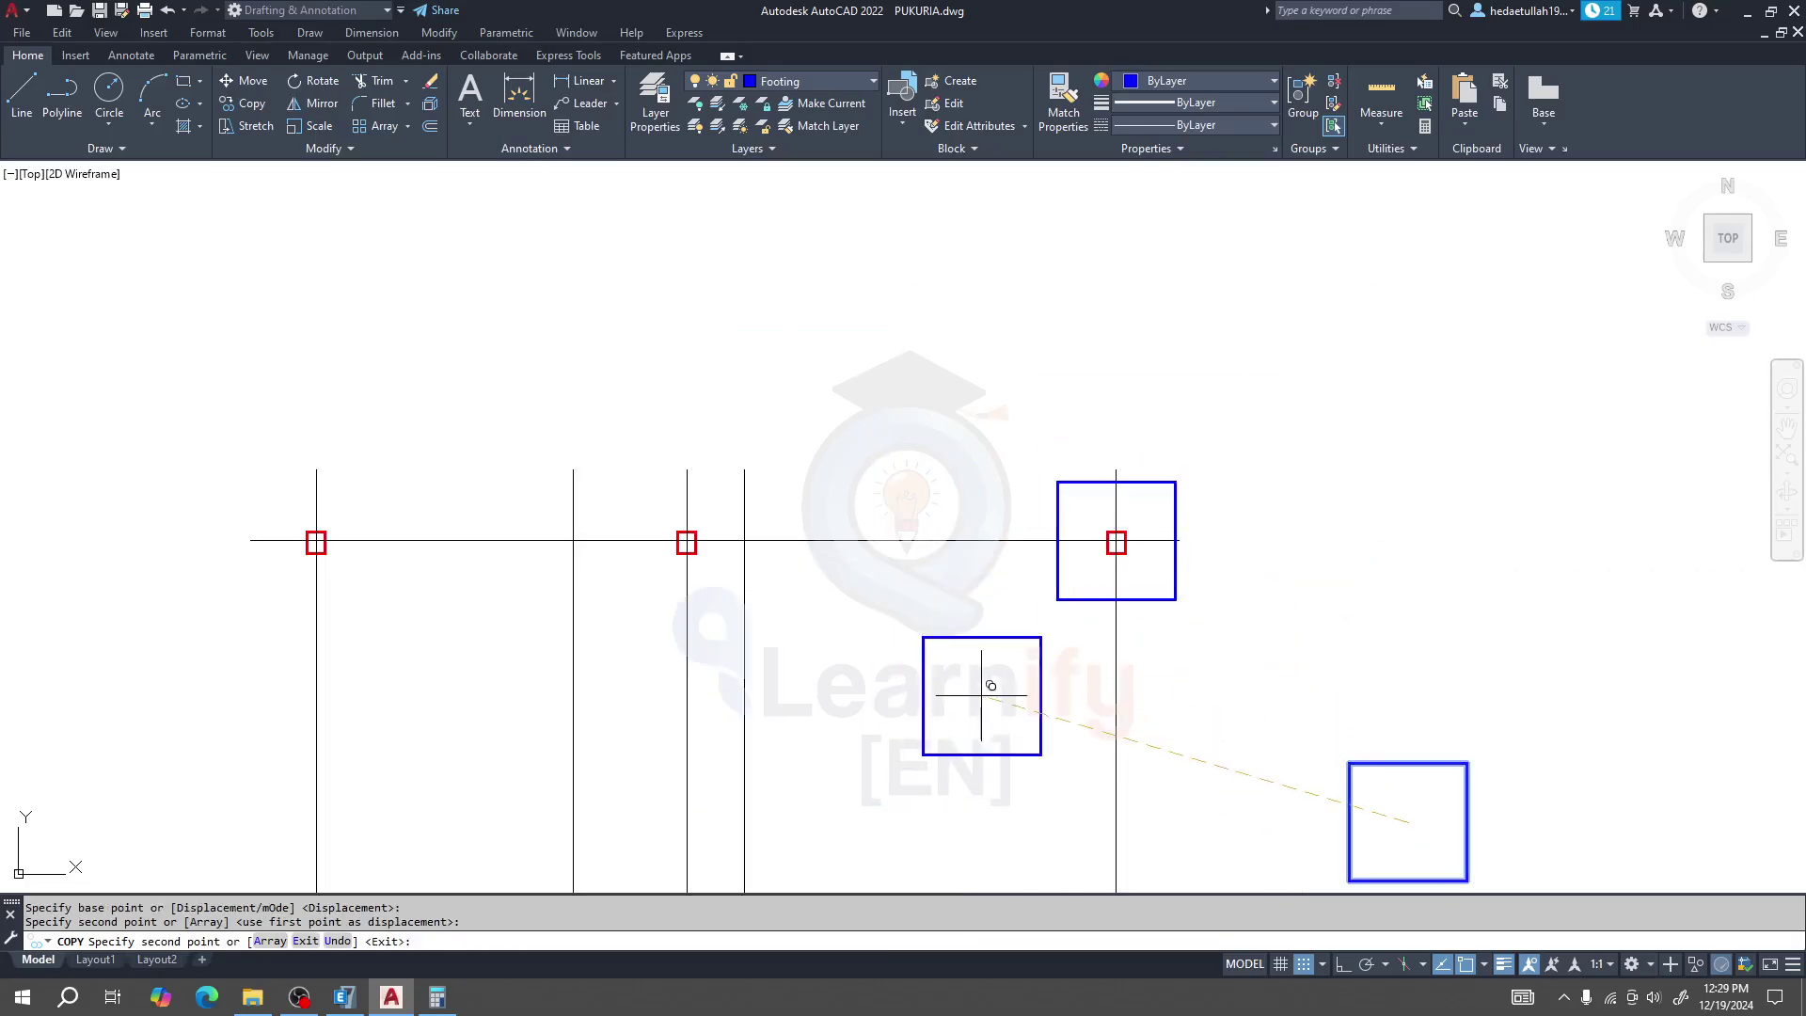
{"action": "scroll", "coordinate": [824, 762], "scroll_direction": "up", "scroll_amount": 8}
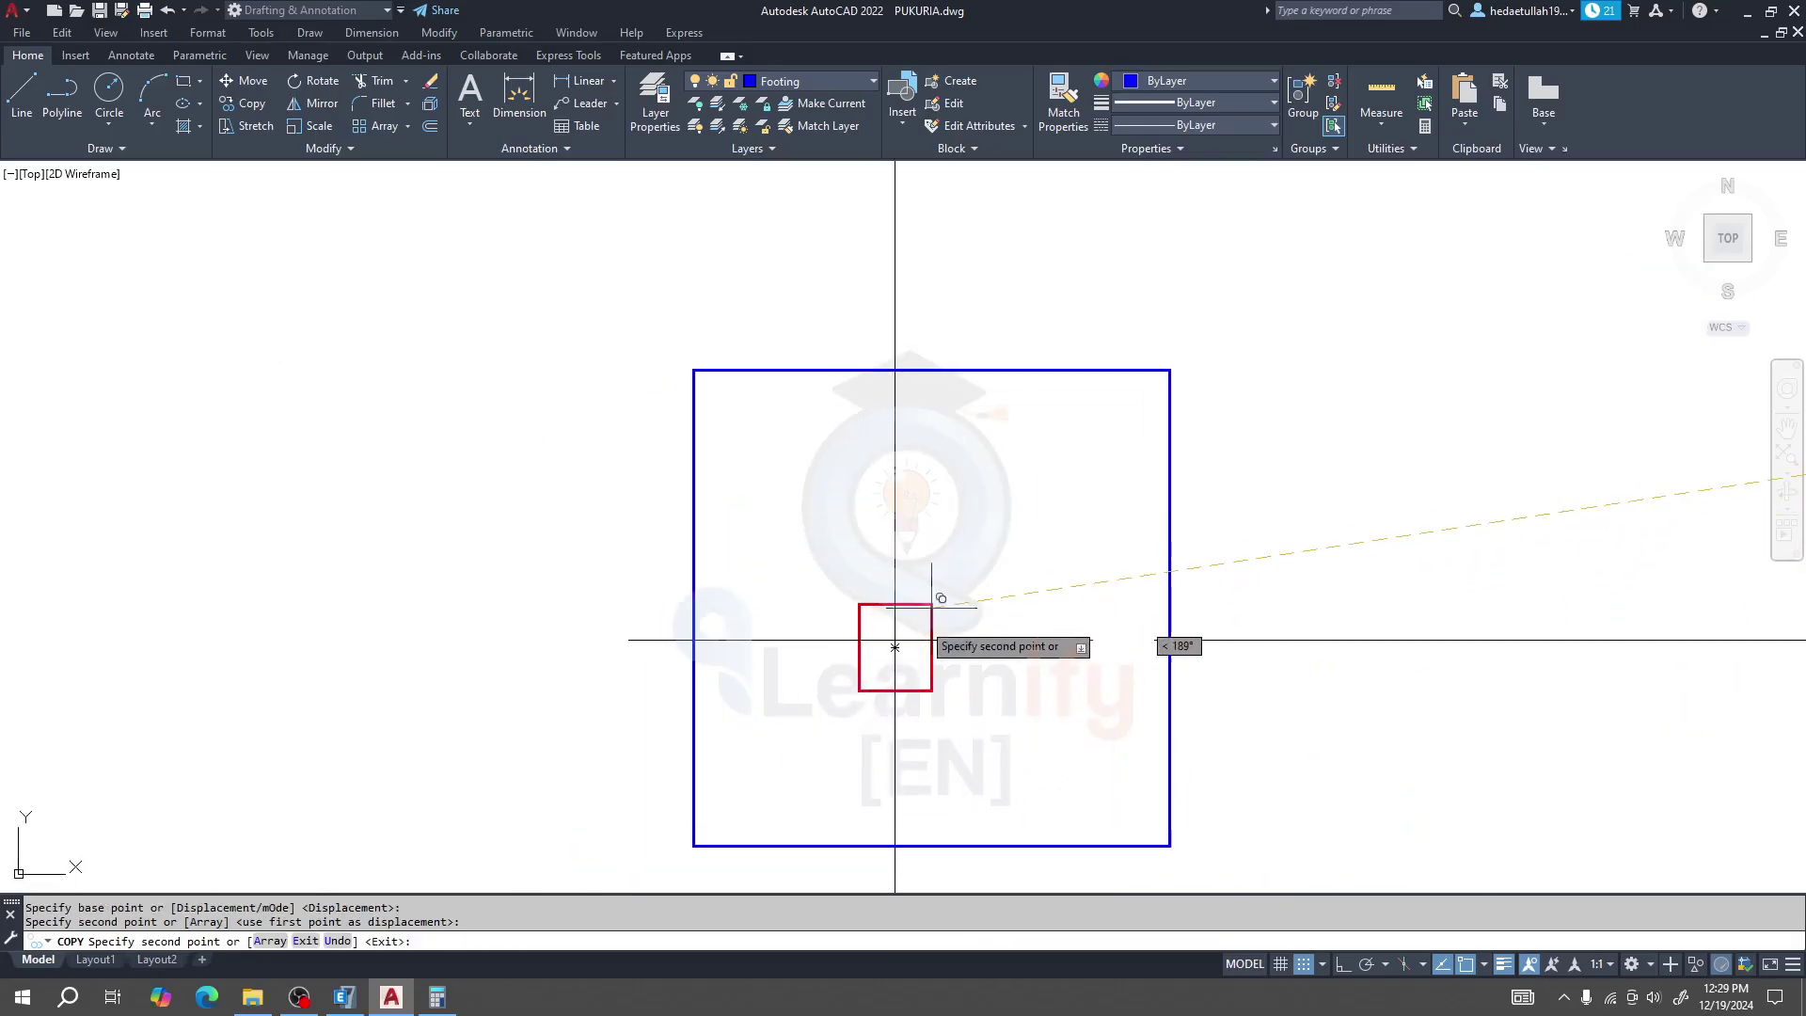
{"action": "left_click", "coordinate": [894, 642]}
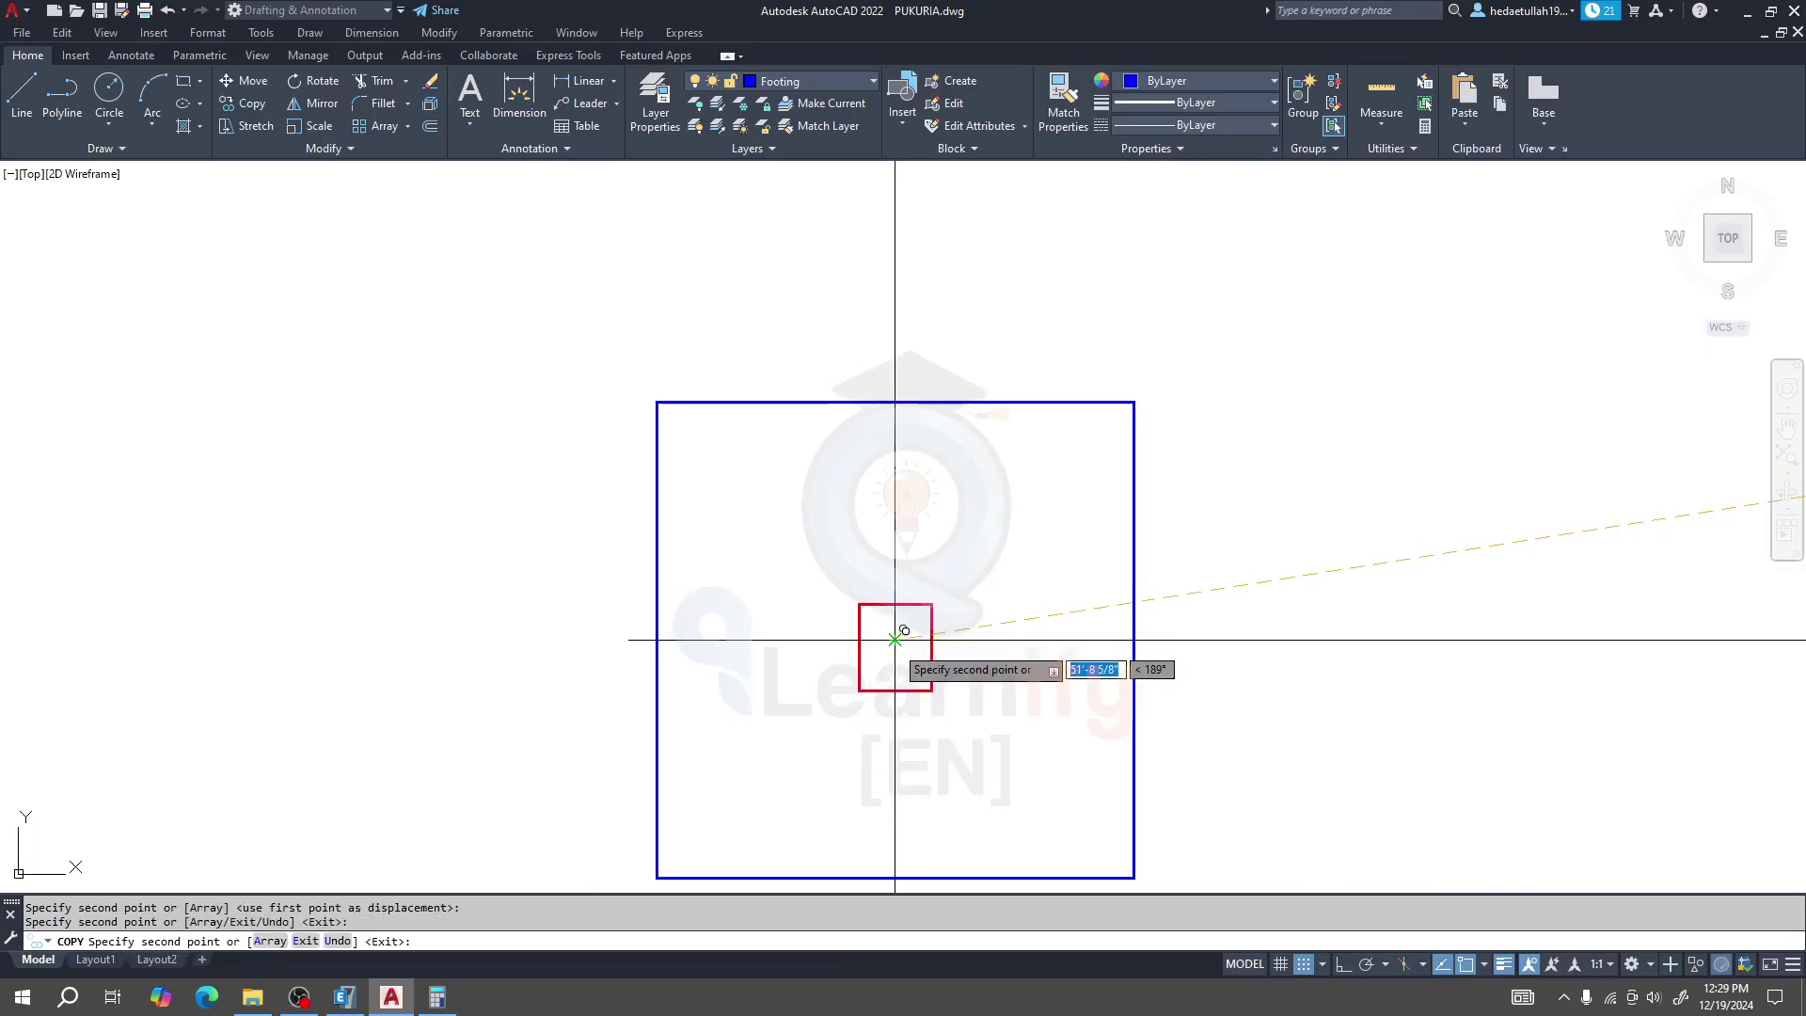
Place further copies of the footing square centered on the two inner columns of the southern grid row, and end the copy
{"action": "scroll", "coordinate": [894, 638], "scroll_direction": "down", "scroll_amount": 5}
{"action": "scroll", "coordinate": [769, 734], "scroll_direction": "up", "scroll_amount": 6}
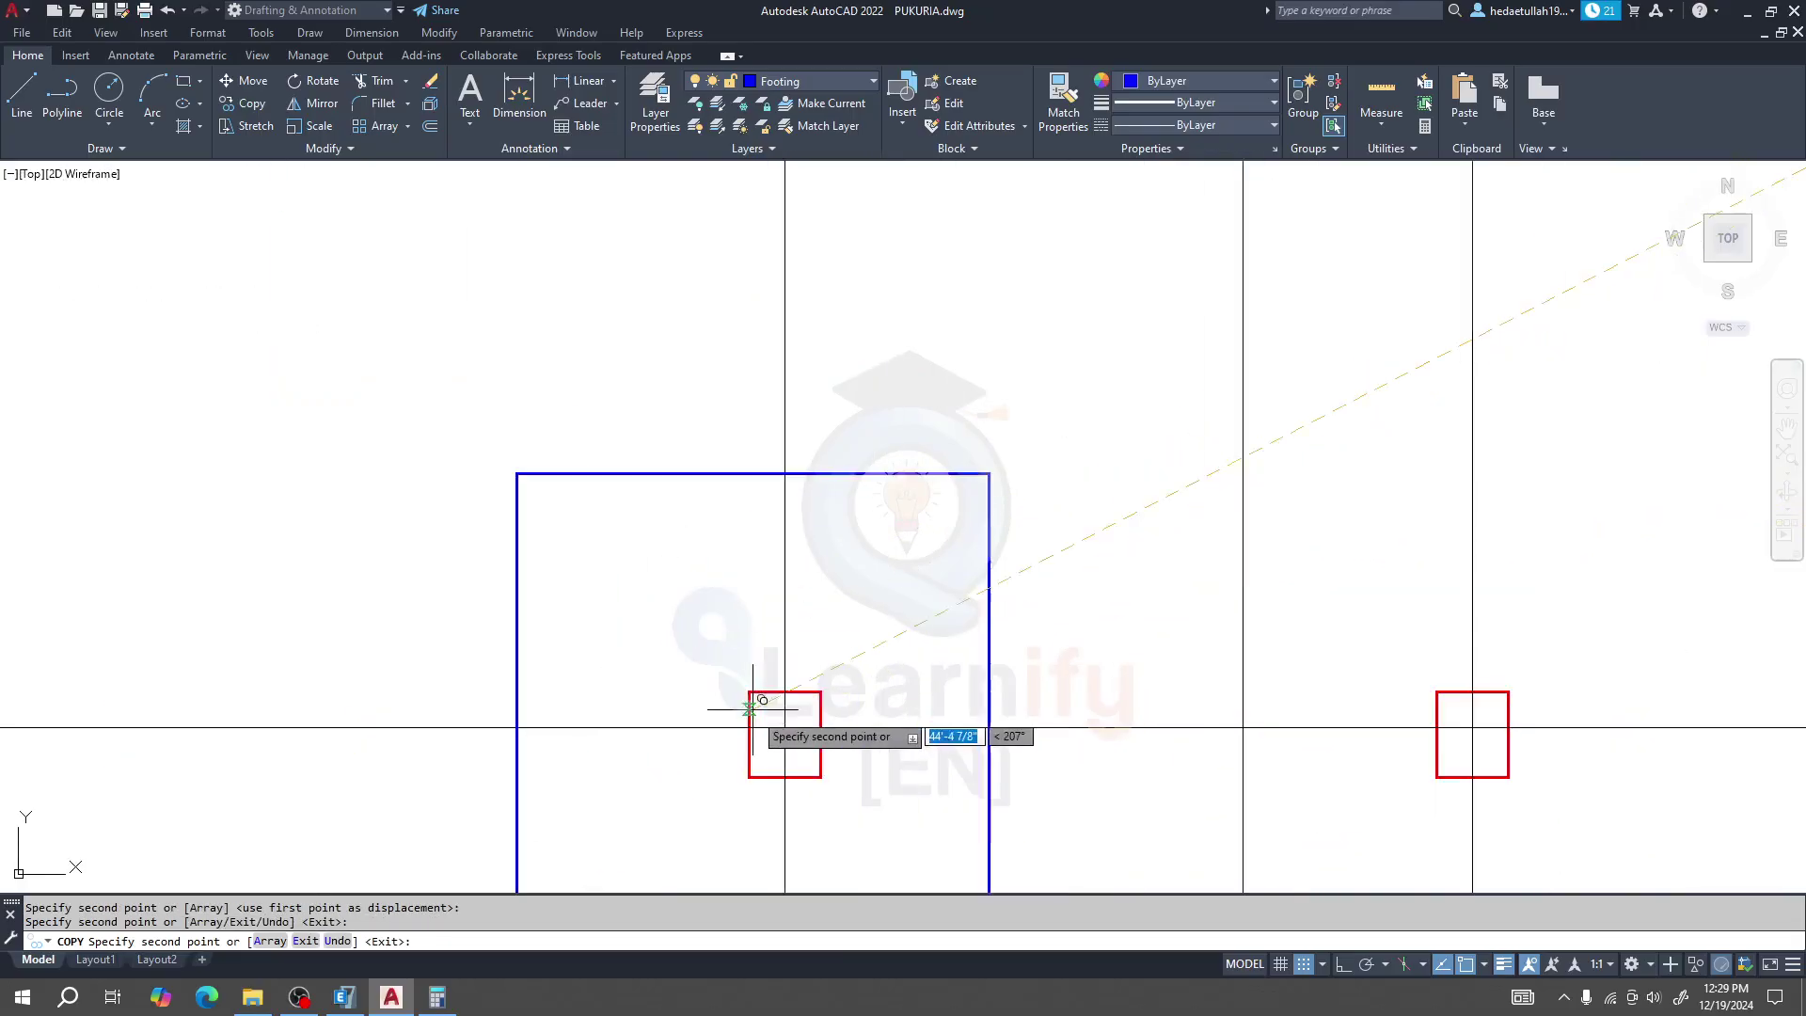
{"action": "scroll", "coordinate": [794, 726], "scroll_direction": "up", "scroll_amount": 5}
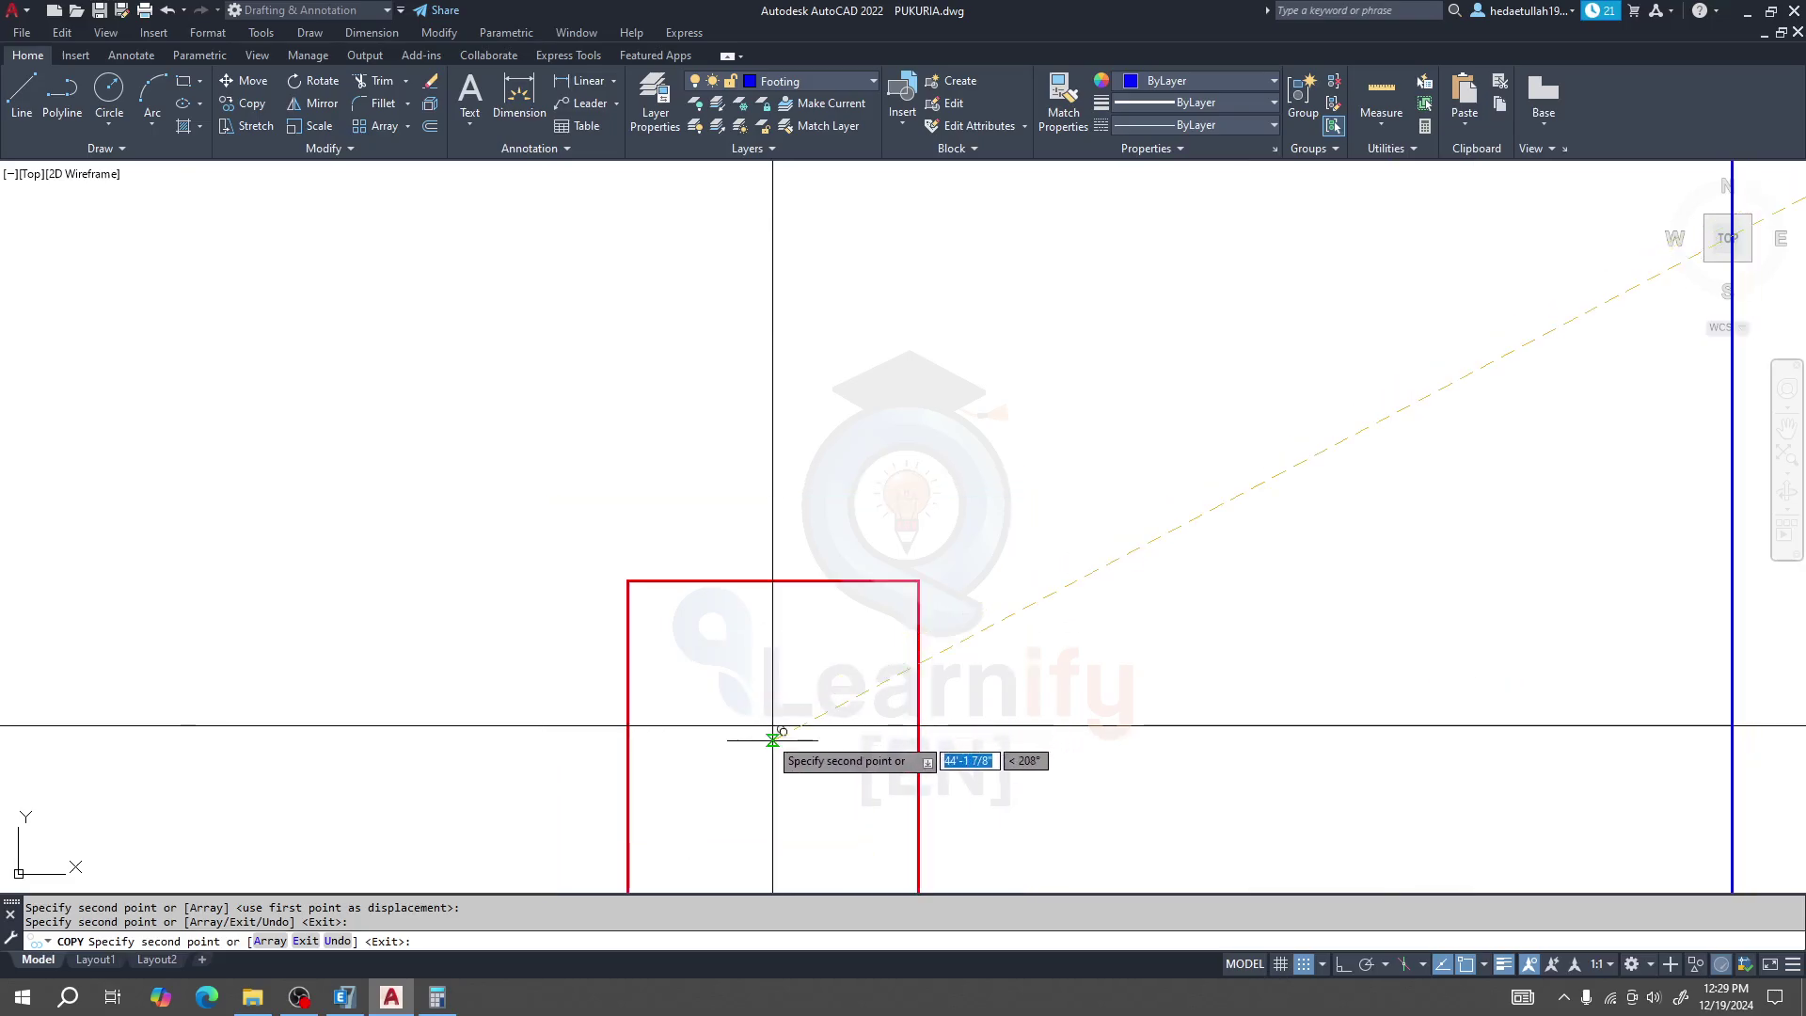
{"action": "left_click", "coordinate": [782, 717]}
{"action": "scroll", "coordinate": [784, 696], "scroll_direction": "down", "scroll_amount": 8}
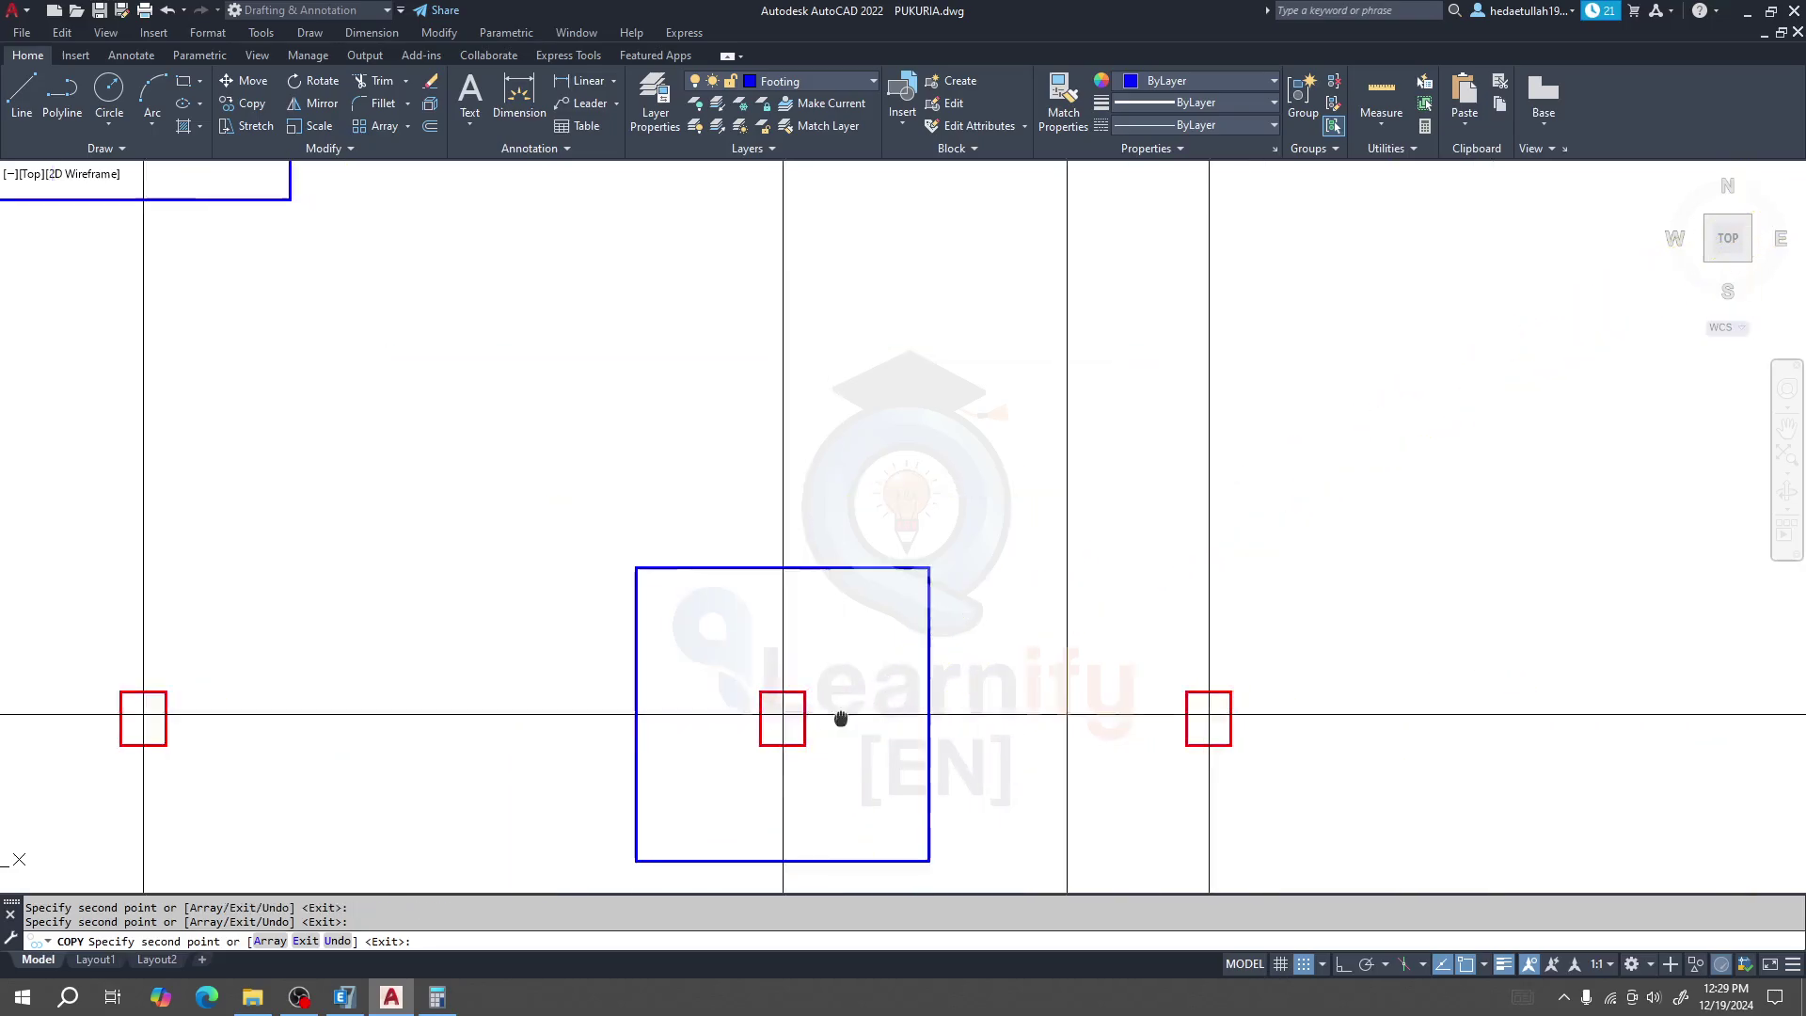
{"action": "scroll", "coordinate": [988, 585], "scroll_direction": "down", "scroll_amount": 6}
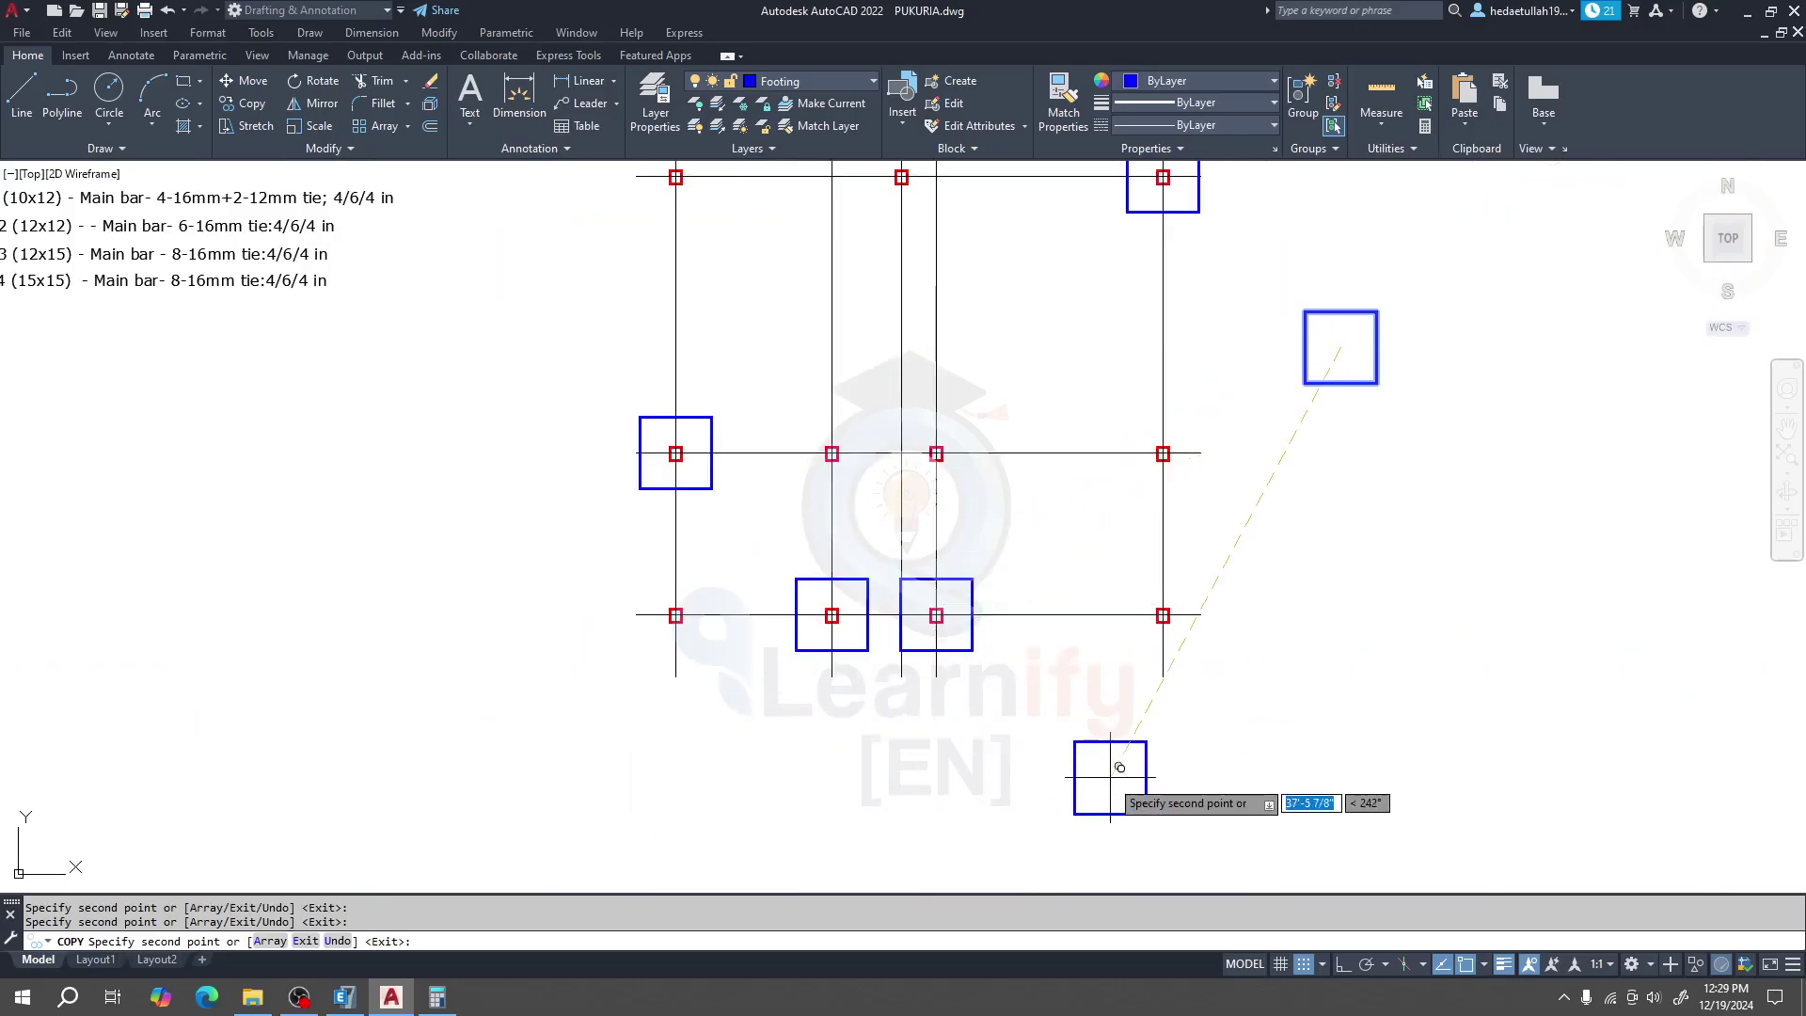
{"action": "key", "text": "Escape"}
Copy the C2 label from the column layout plan and paste it inside the footing at the northeast corner column
{"action": "mouse_move", "coordinate": [1116, 749]}
{"action": "left_mouse_down"}
{"action": "mouse_move", "coordinate": [891, 818]}
{"action": "mouse_move", "coordinate": [919, 801]}
{"action": "left_mouse_up"}
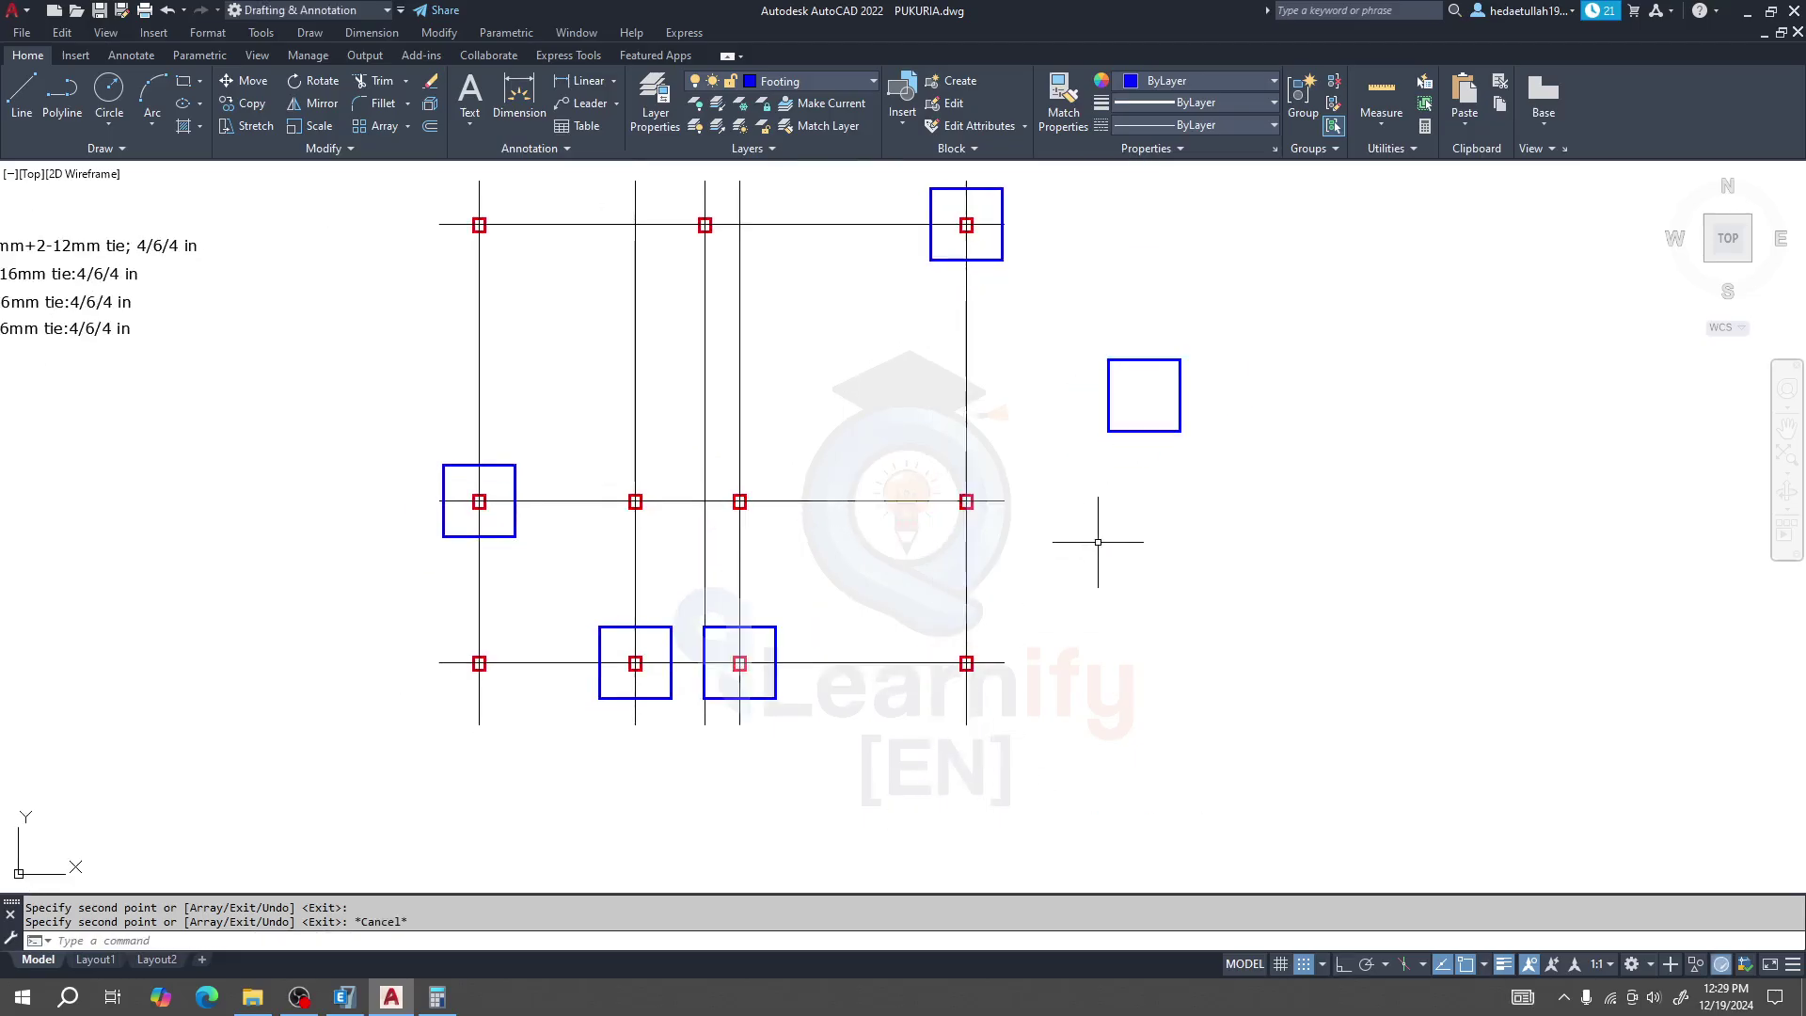
{"action": "scroll", "coordinate": [1085, 549], "scroll_direction": "down", "scroll_amount": 2}
{"action": "scroll", "coordinate": [532, 590], "scroll_direction": "down", "scroll_amount": 4}
{"action": "scroll", "coordinate": [532, 591], "scroll_direction": "up", "scroll_amount": 4}
{"action": "scroll", "coordinate": [594, 383], "scroll_direction": "up", "scroll_amount": 2}
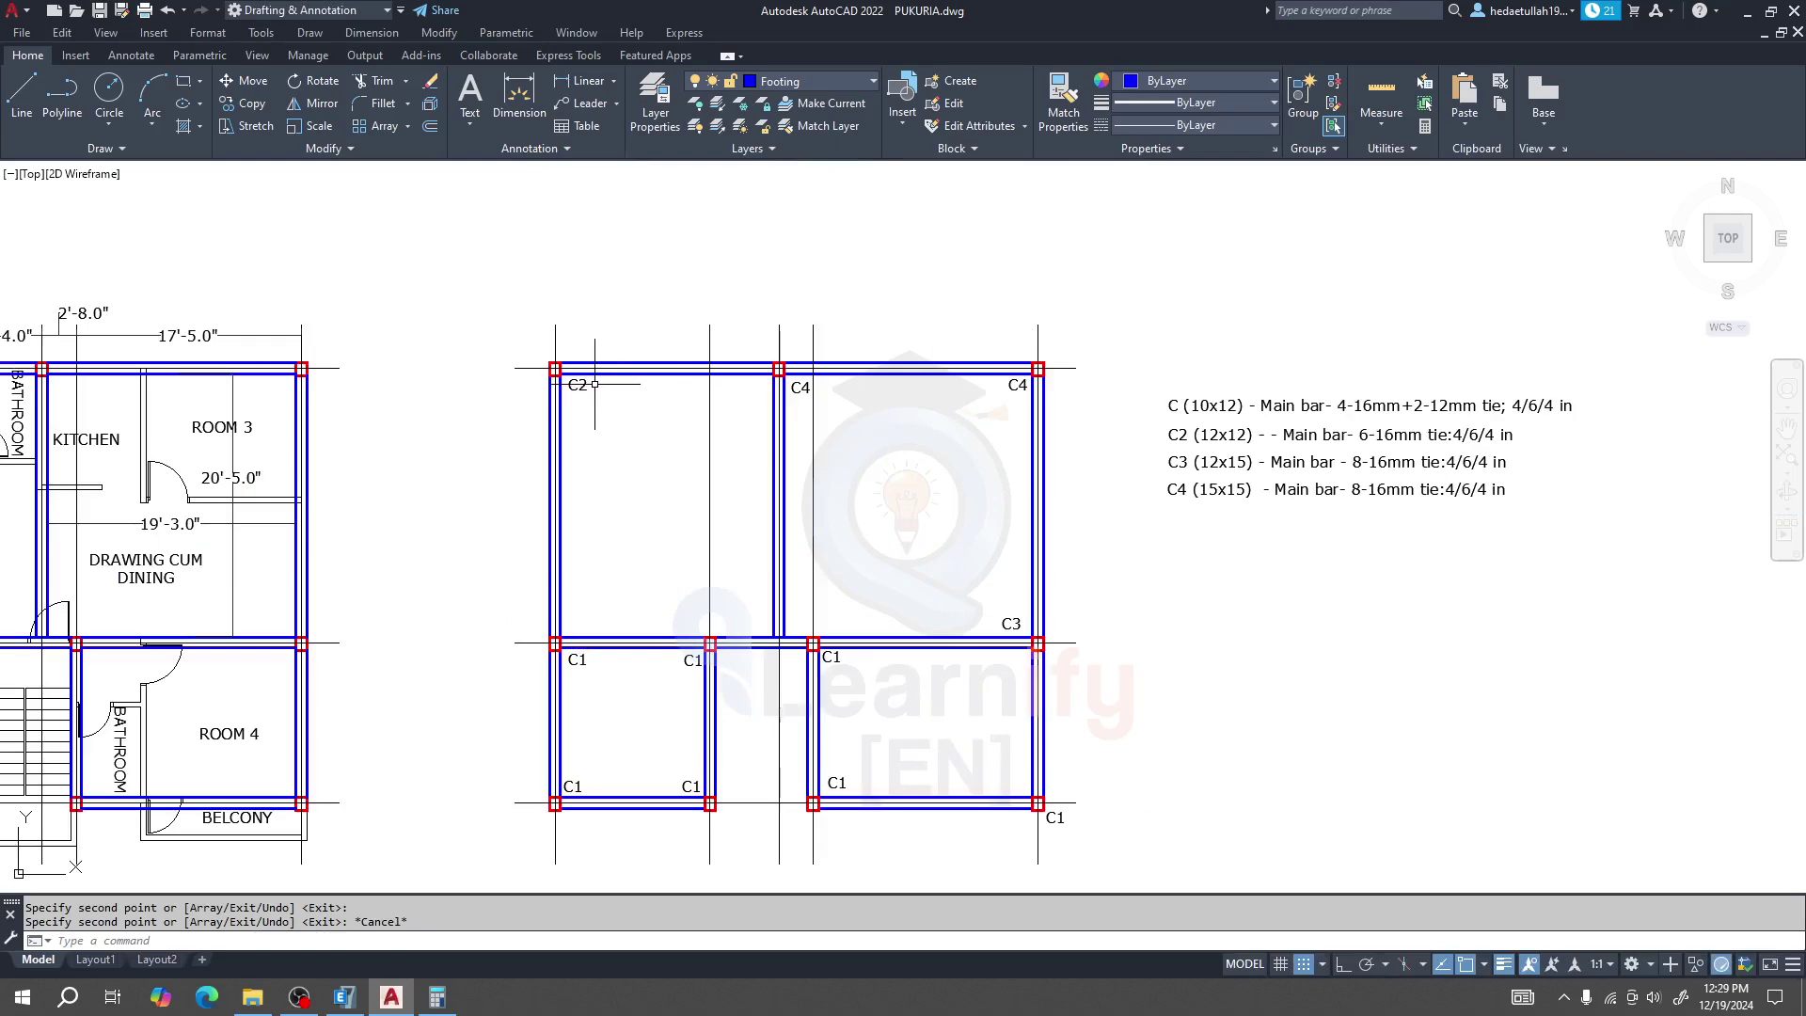
{"action": "left_click", "coordinate": [594, 384]}
{"action": "key", "text": "ctrl+c"}
{"action": "scroll", "coordinate": [939, 616], "scroll_direction": "down", "scroll_amount": 2}
{"action": "key", "text": "ctrl+v"}
{"action": "scroll", "coordinate": [1138, 479], "scroll_direction": "up", "scroll_amount": 5}
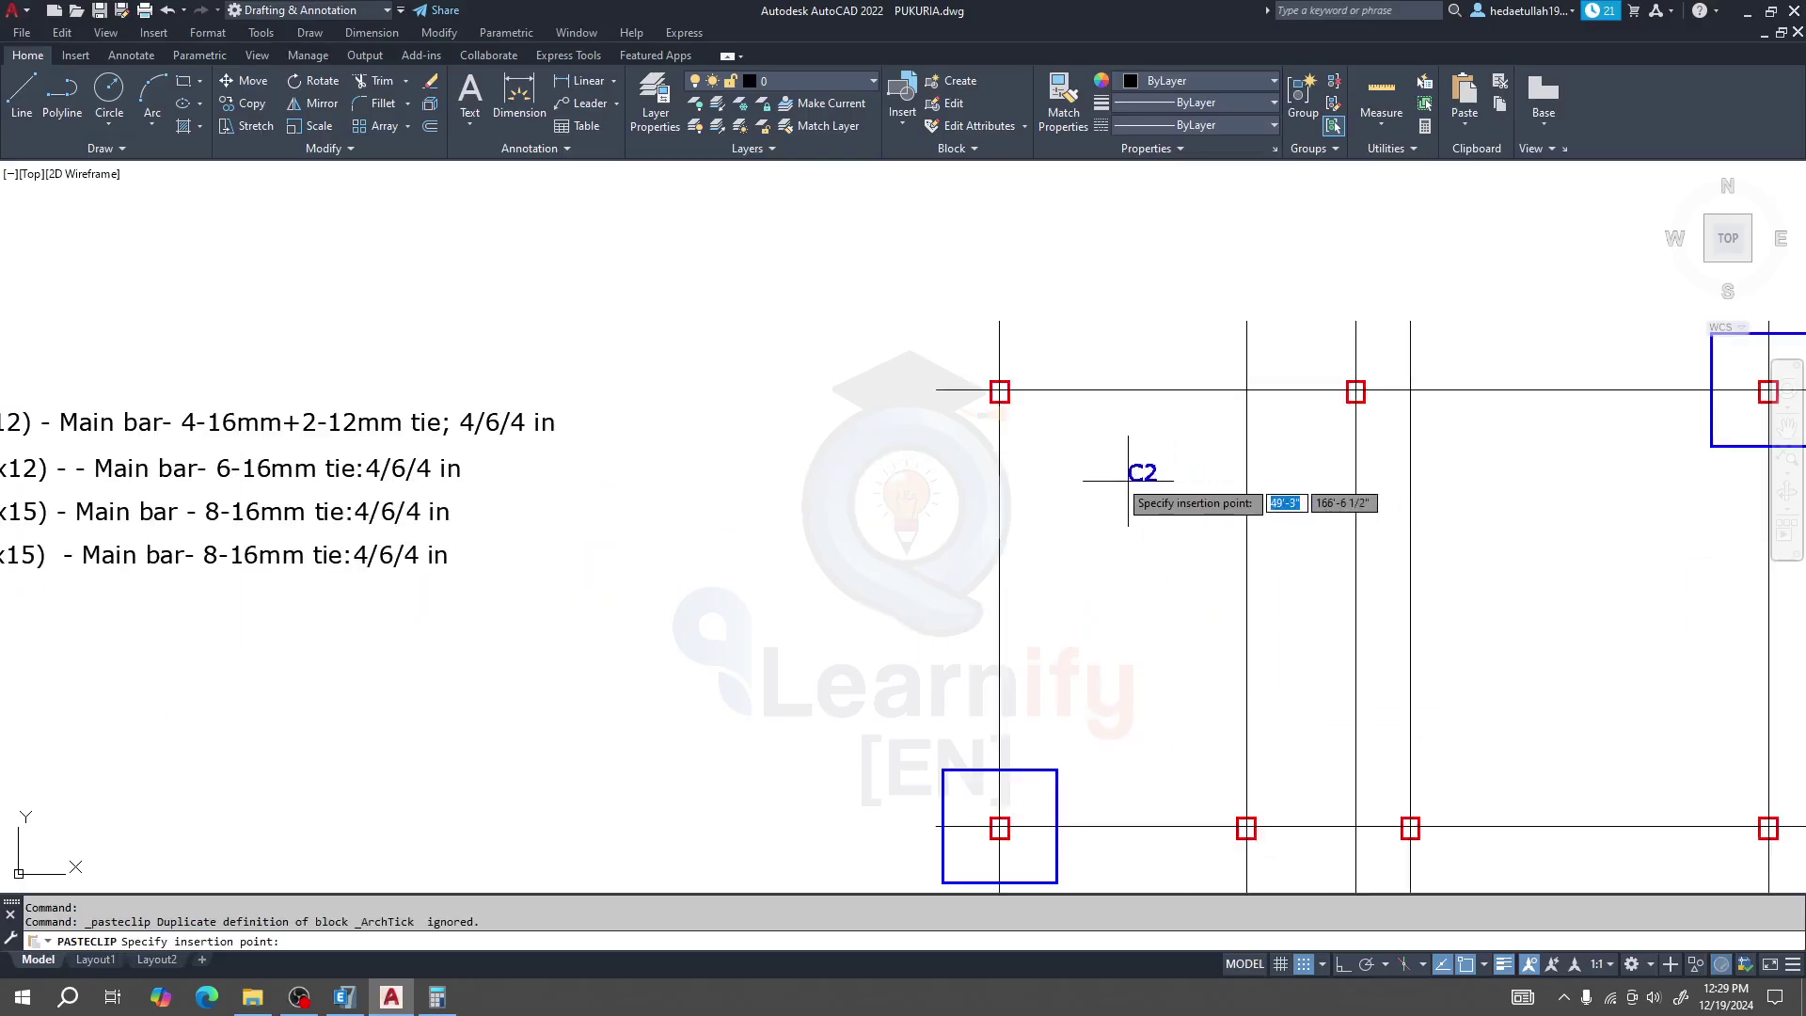
{"action": "scroll", "coordinate": [1138, 479], "scroll_direction": "down", "scroll_amount": 1}
{"action": "scroll", "coordinate": [1088, 414], "scroll_direction": "down", "scroll_amount": 3}
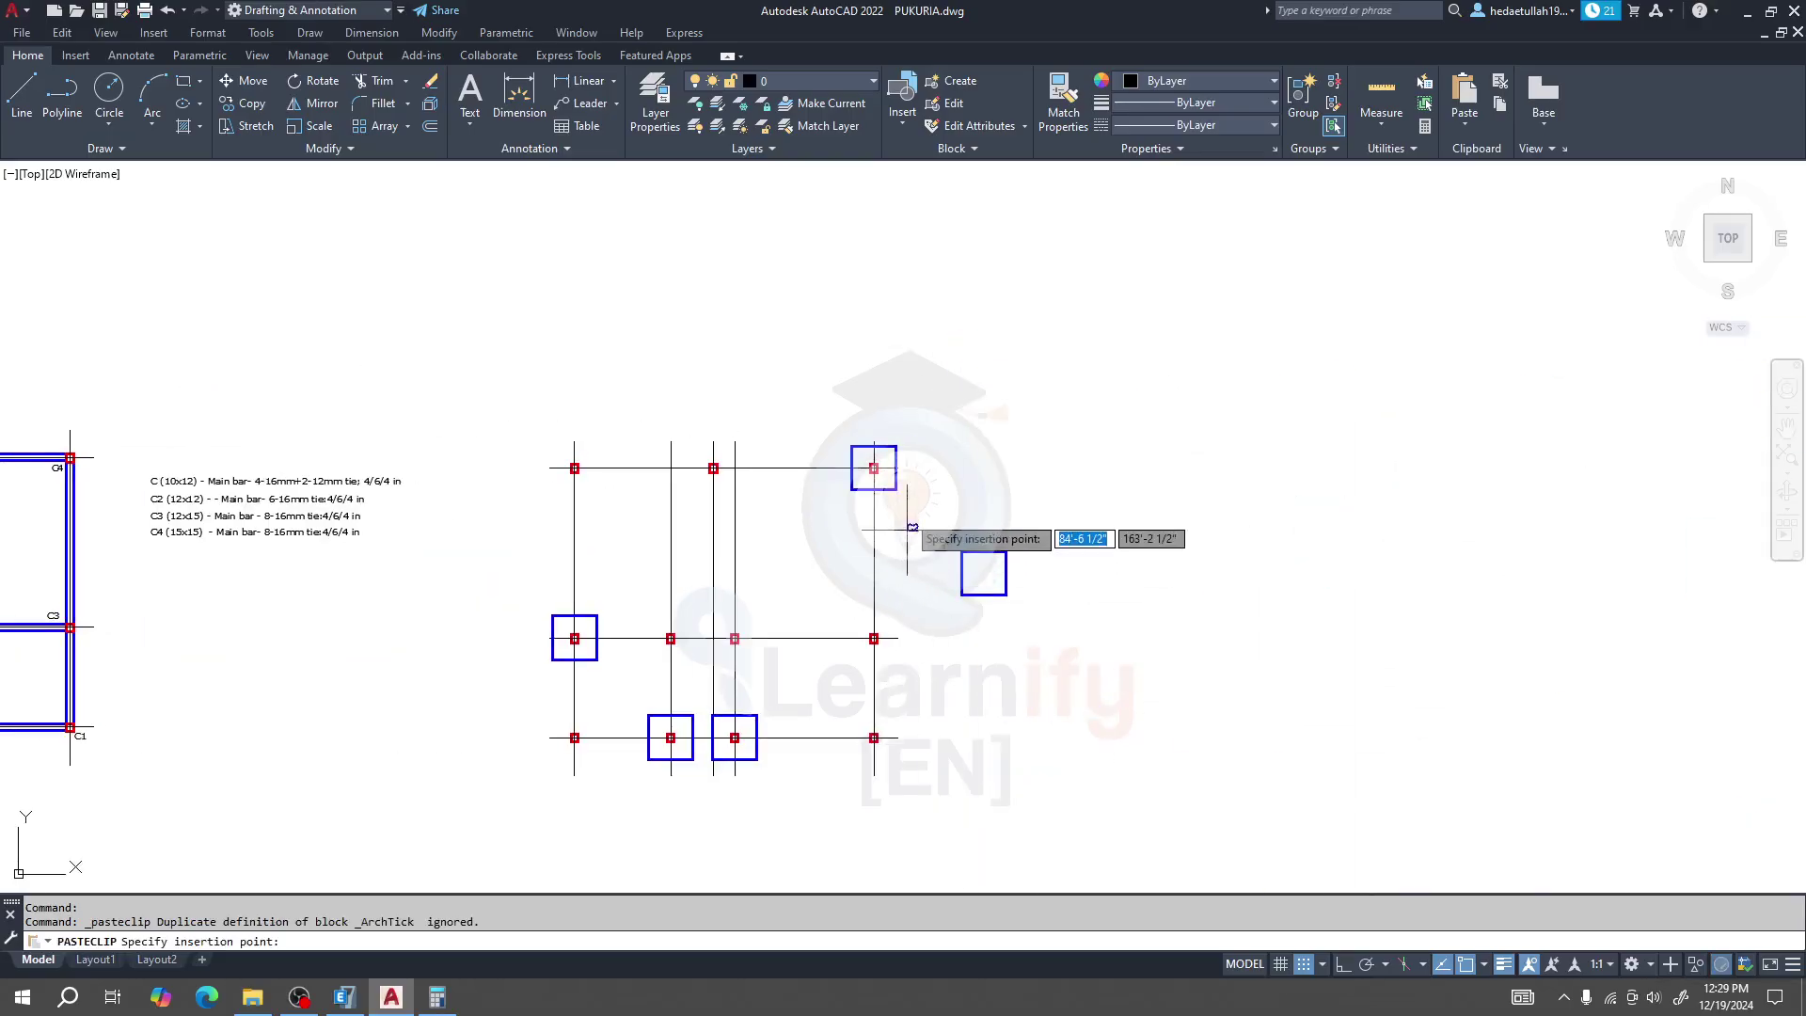
{"action": "scroll", "coordinate": [905, 536], "scroll_direction": "up", "scroll_amount": 5}
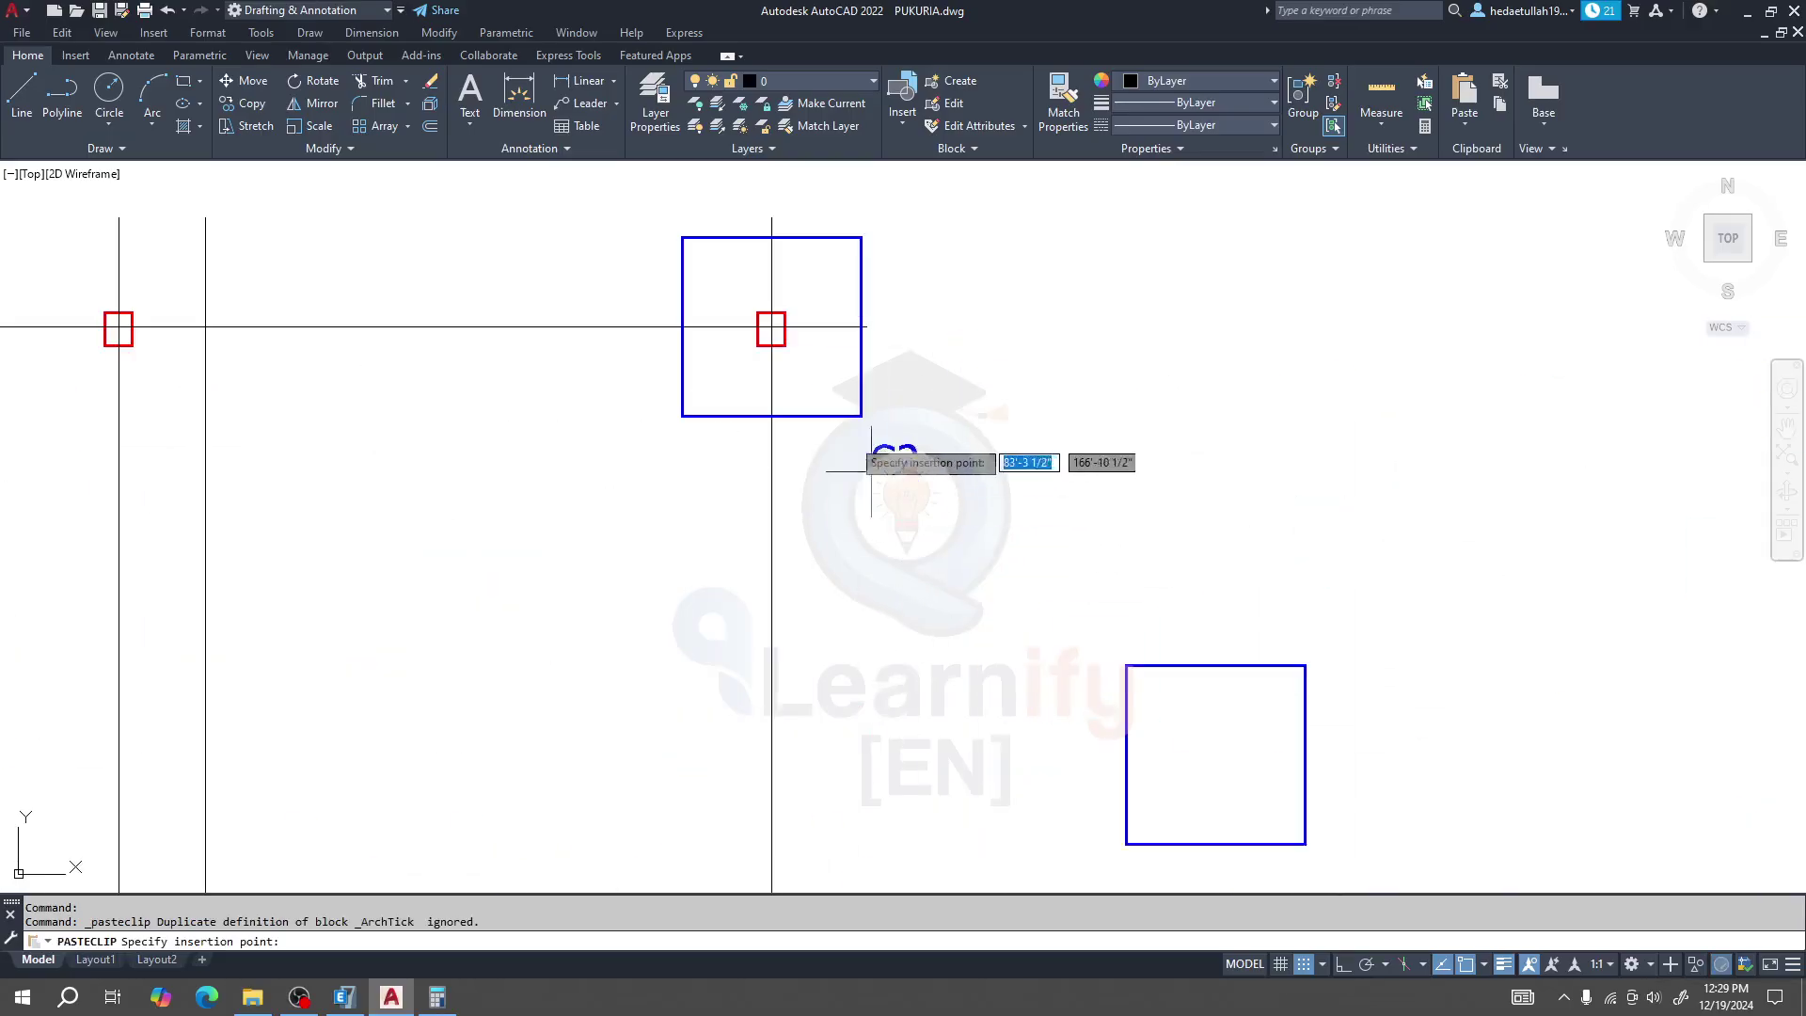
{"action": "left_click", "coordinate": [796, 392]}
Change the text of the pasted label in the northeast footing to SF1
{"action": "double_click", "coordinate": [842, 381]}
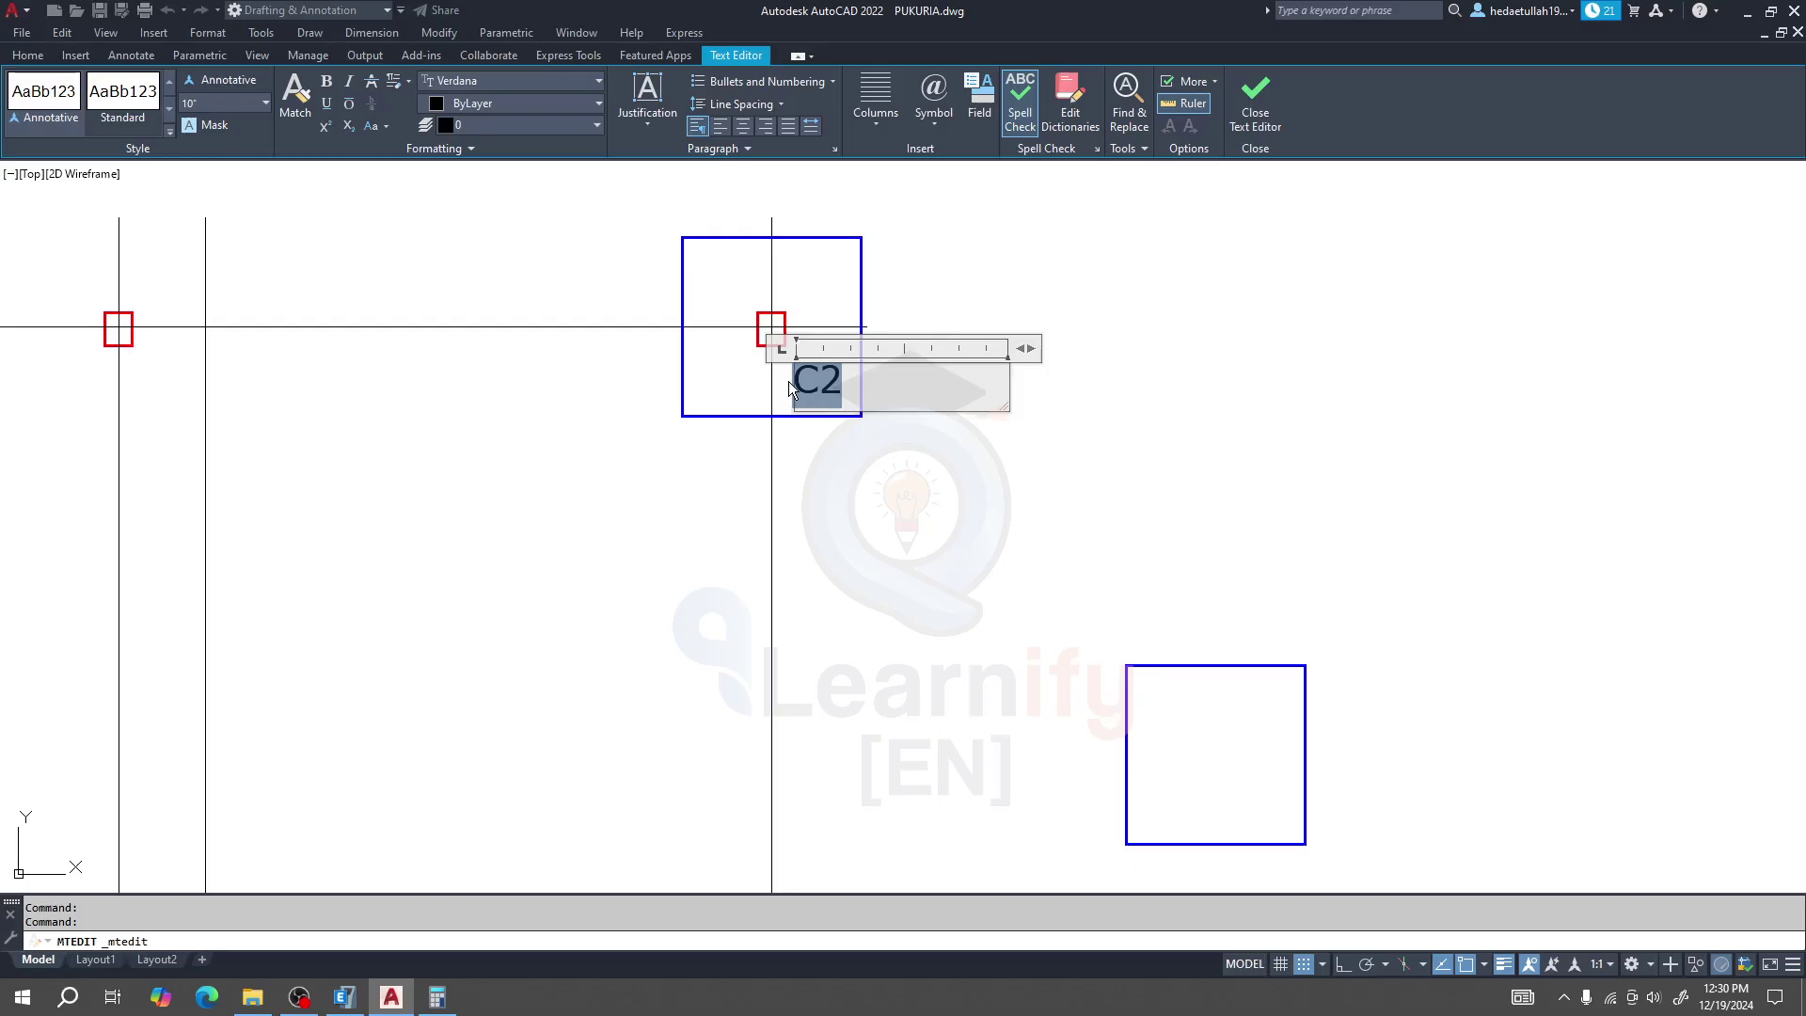
{"action": "type", "text": "F1"}
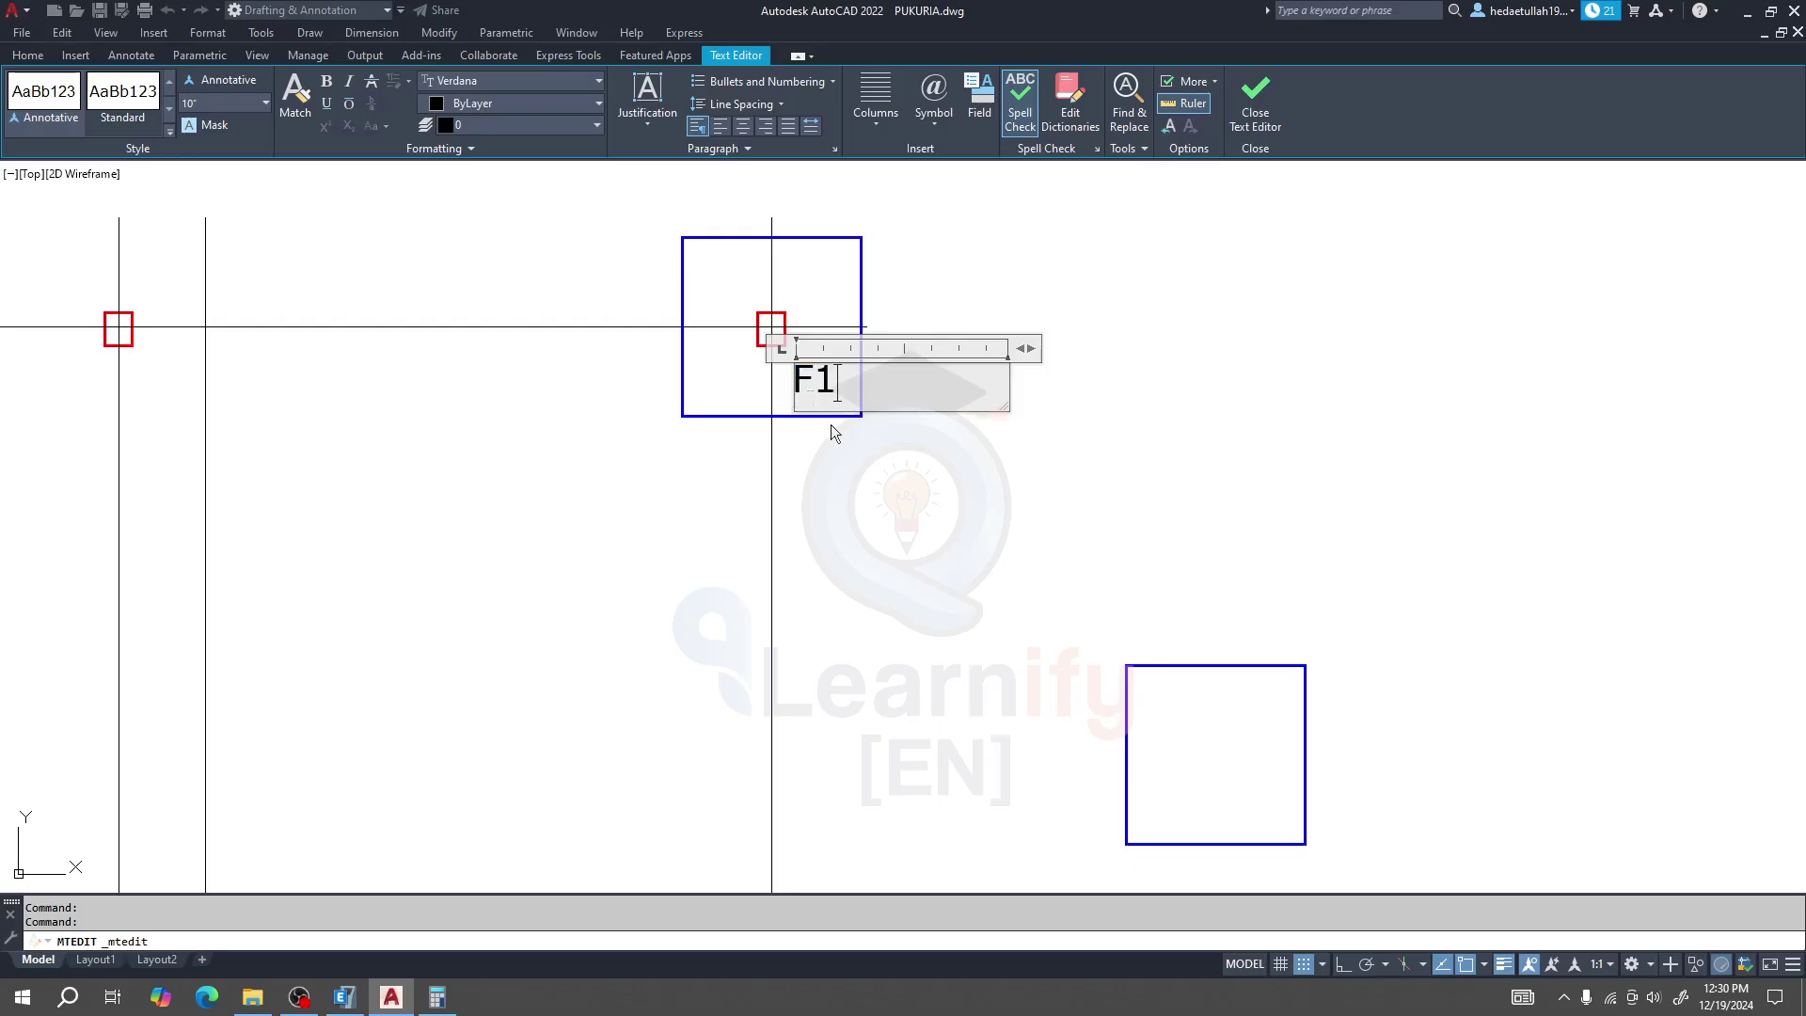
{"action": "left_click", "coordinate": [838, 536]}
{"action": "scroll", "coordinate": [828, 489], "scroll_direction": "down", "scroll_amount": 4}
{"action": "scroll", "coordinate": [826, 475], "scroll_direction": "up", "scroll_amount": 4}
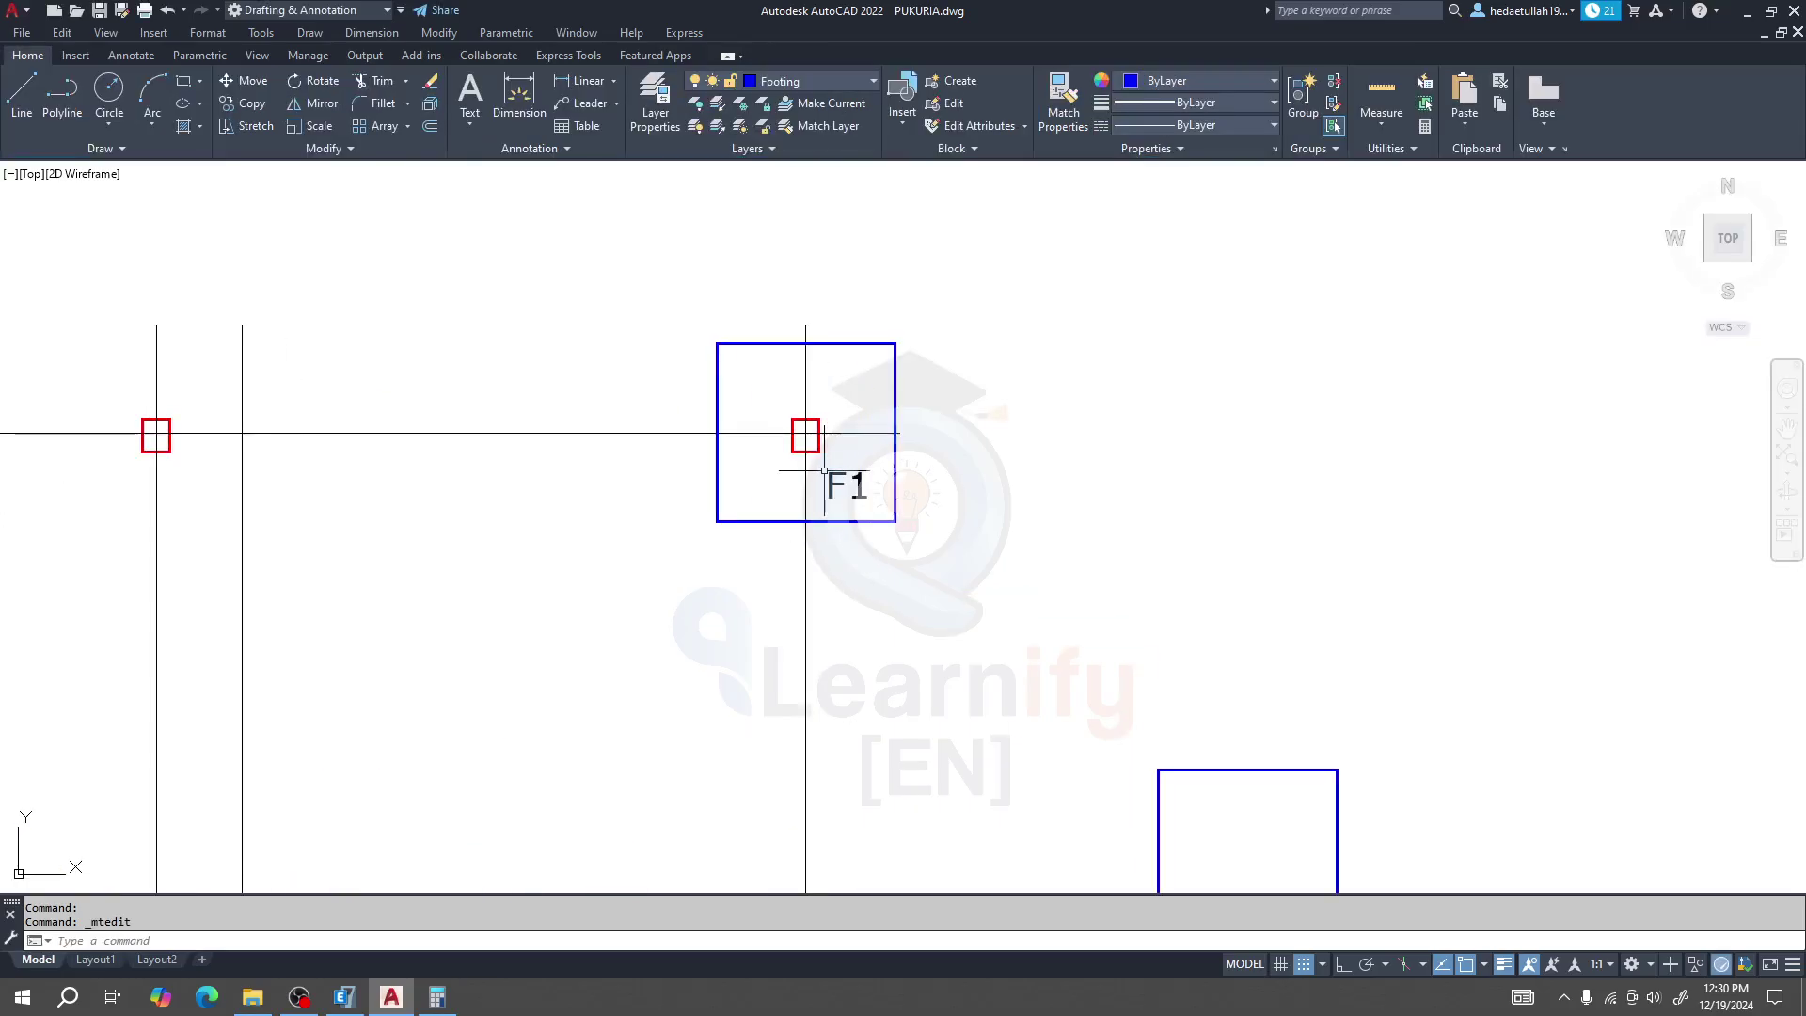
{"action": "double_click", "coordinate": [840, 486]}
{"action": "type", "text": "S"}
{"action": "left_click", "coordinate": [864, 607]}
{"action": "scroll", "coordinate": [863, 602], "scroll_direction": "down", "scroll_amount": 2}
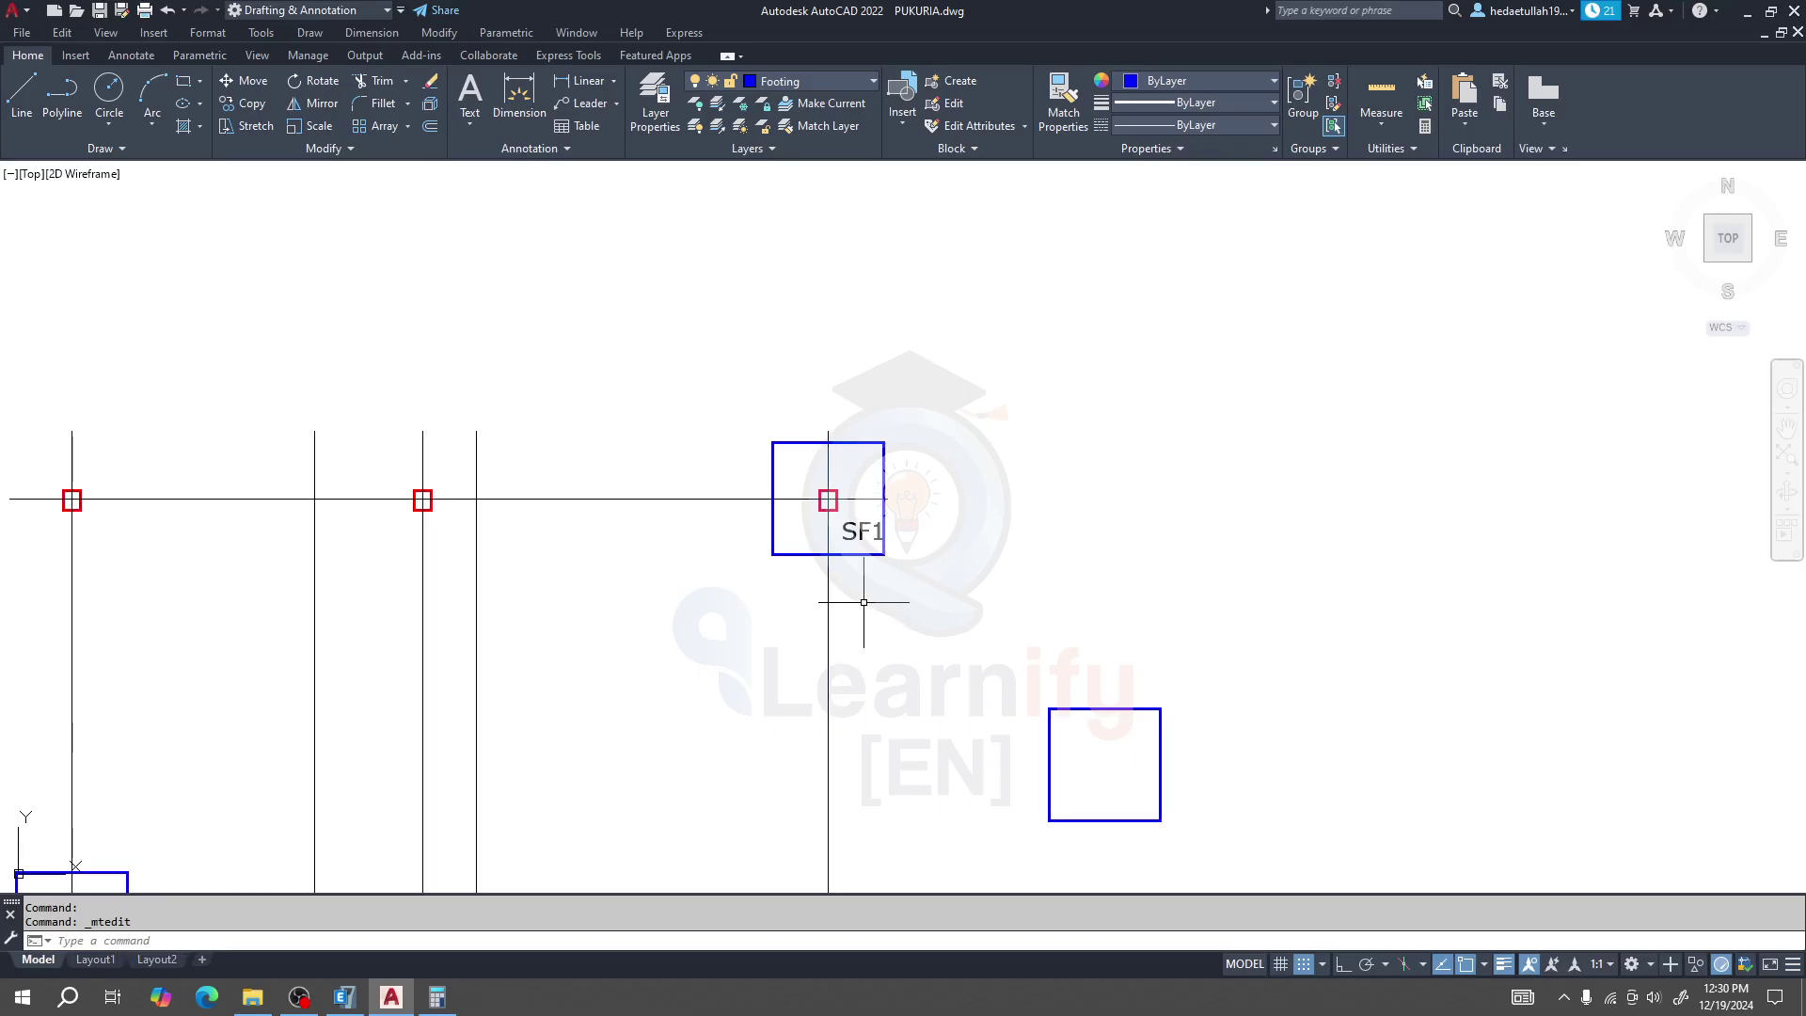
Copy the SF1 label by the northeast footing's lower-right corner to the matching corner of the westernmost footing in the middle row
{"action": "left_click", "coordinate": [846, 533]}
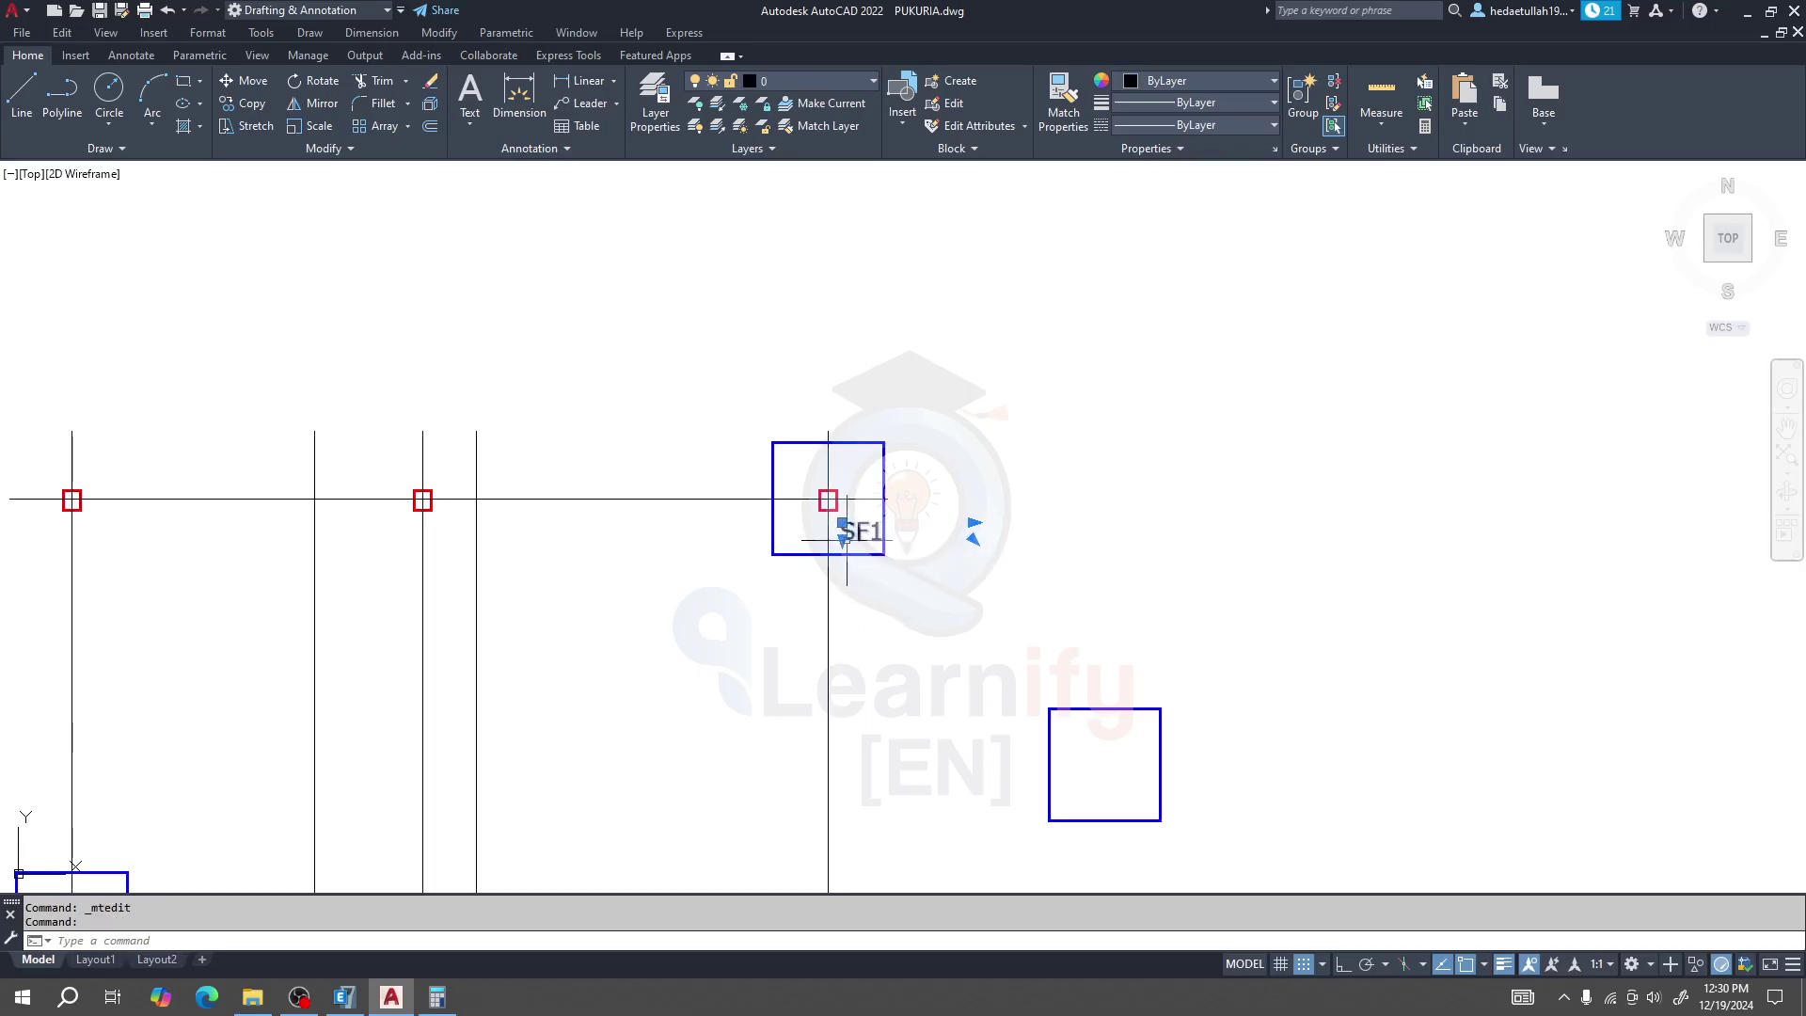
{"action": "key", "text": "Escape"}
{"action": "left_click", "coordinate": [850, 533]}
{"action": "type", "text": "c"}
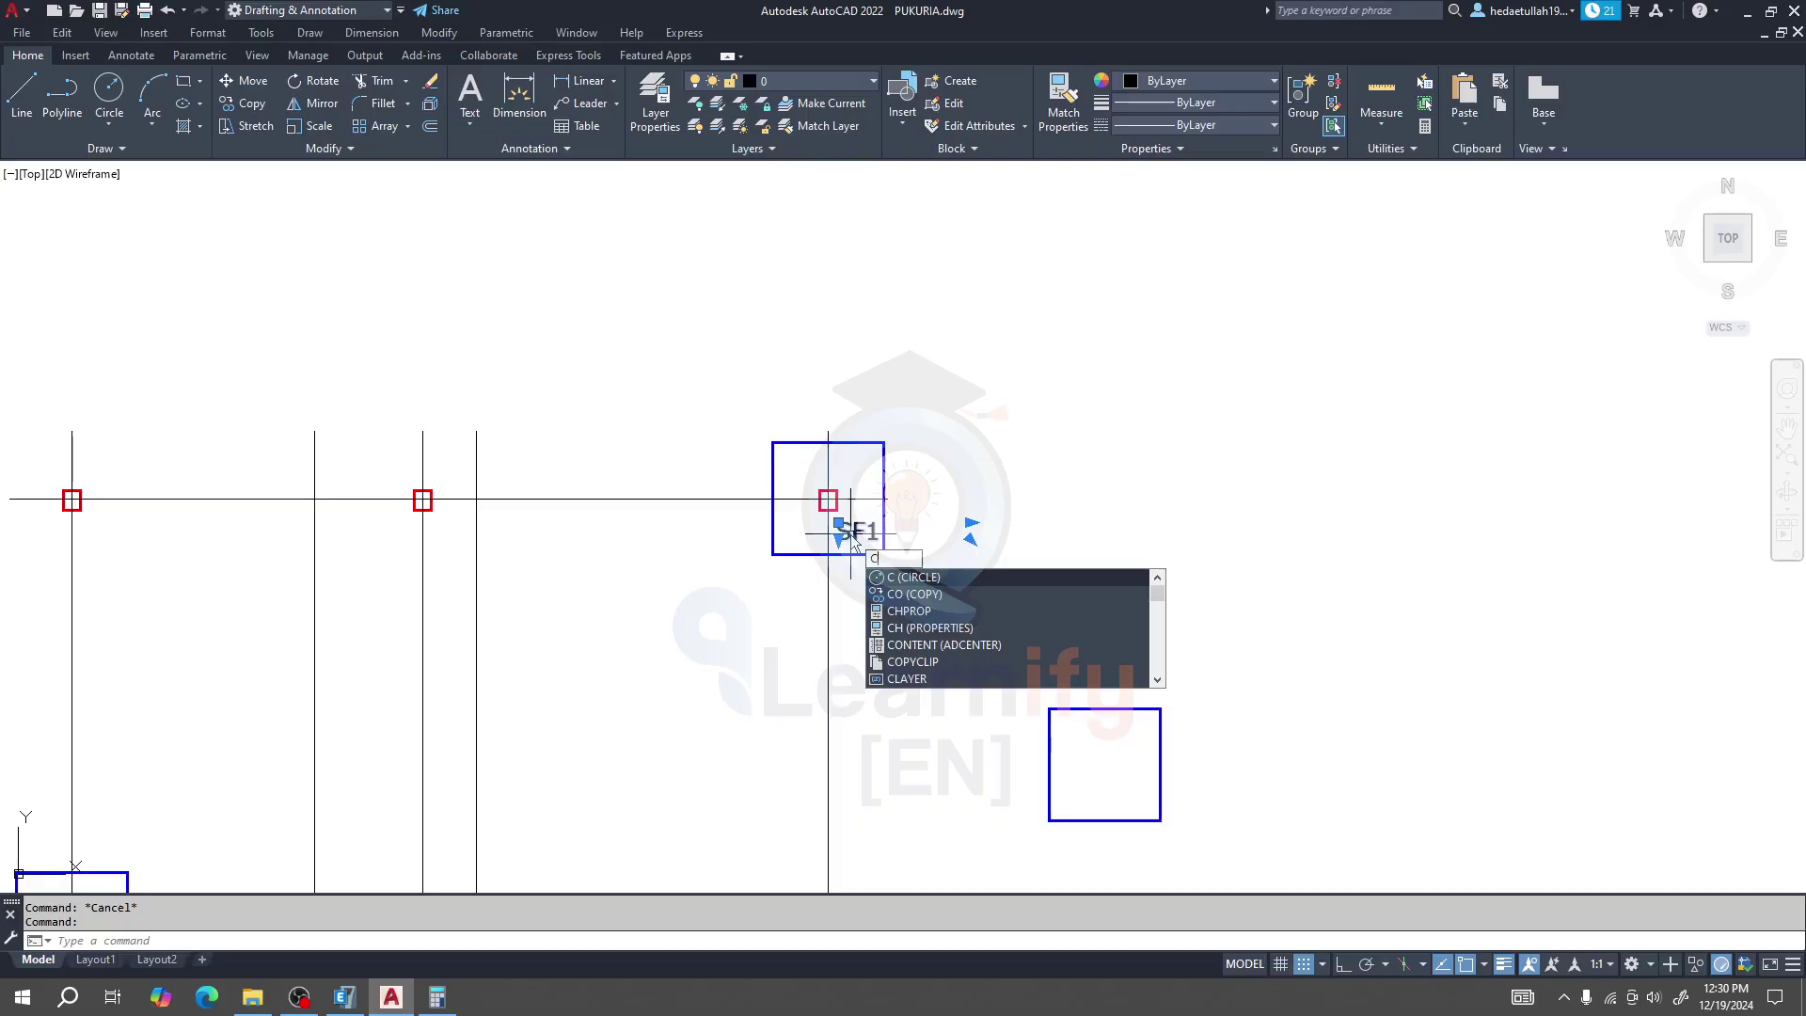
{"action": "type", "text": "o"}
{"action": "key", "text": "Return"}
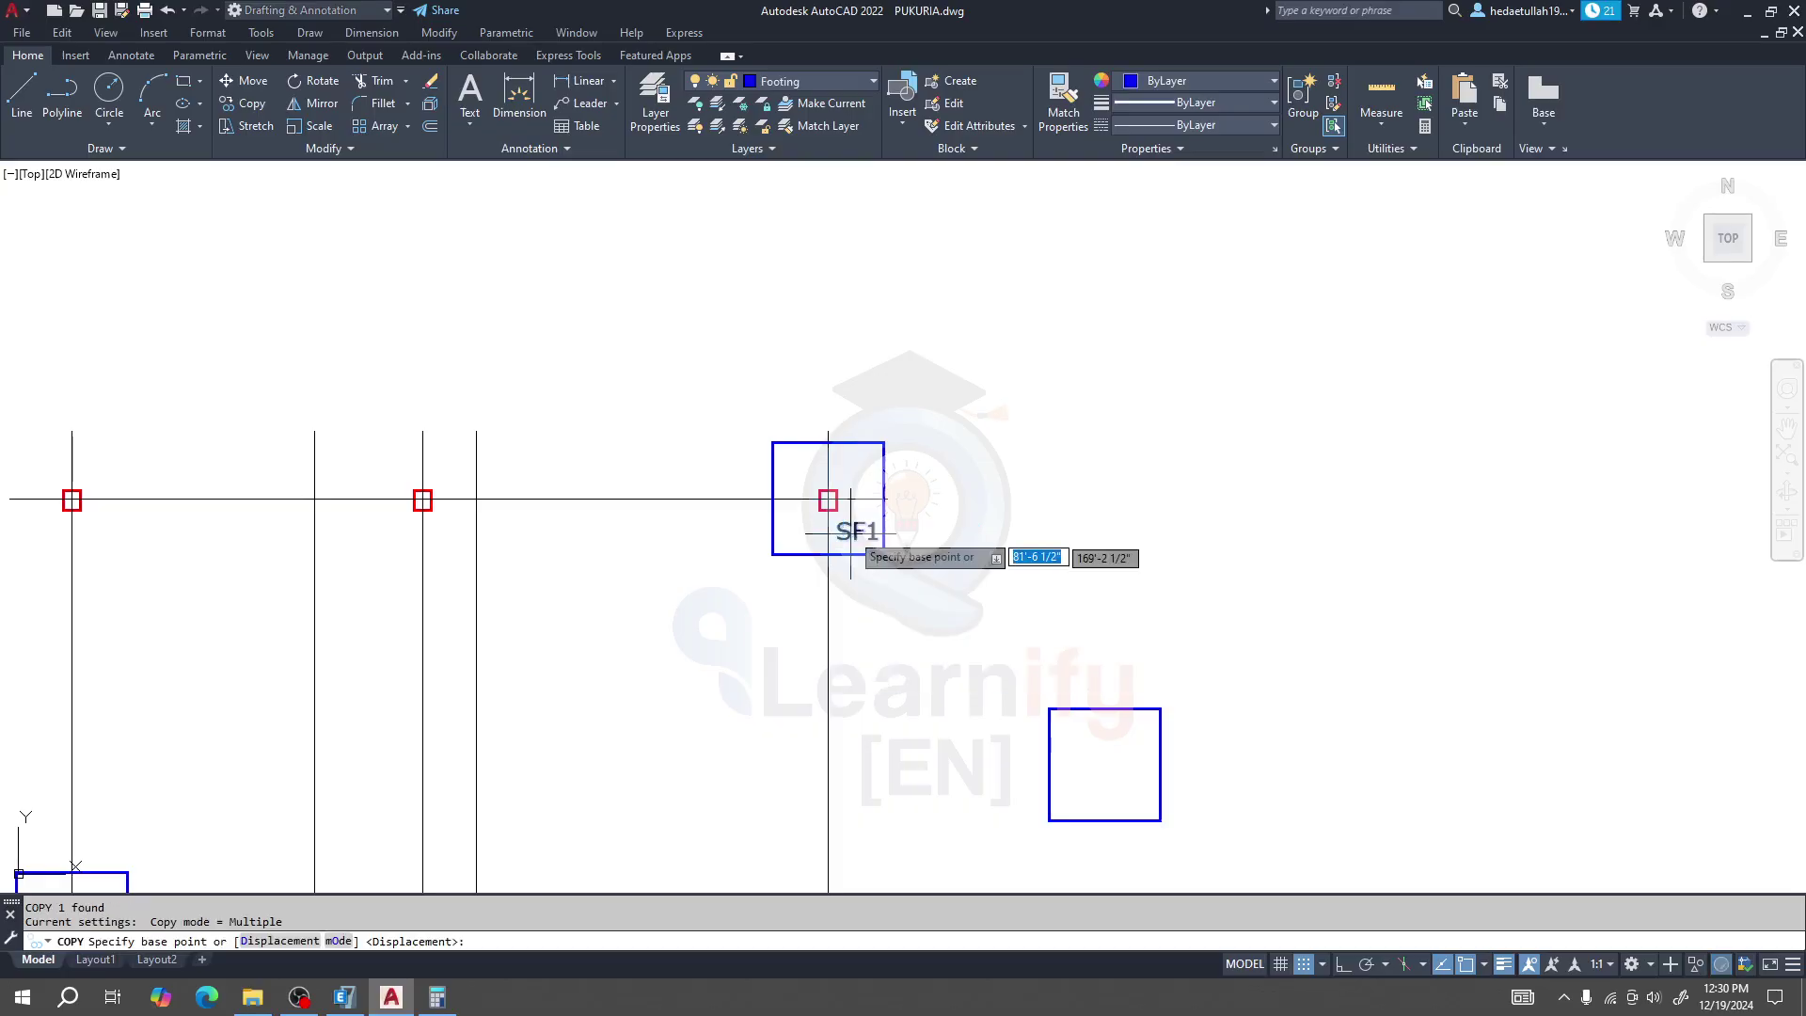
{"action": "scroll", "coordinate": [853, 533], "scroll_direction": "up", "scroll_amount": 4}
{"action": "left_click", "coordinate": [929, 592]}
{"action": "scroll", "coordinate": [896, 613], "scroll_direction": "down", "scroll_amount": 8}
{"action": "scroll", "coordinate": [847, 602], "scroll_direction": "up", "scroll_amount": 5}
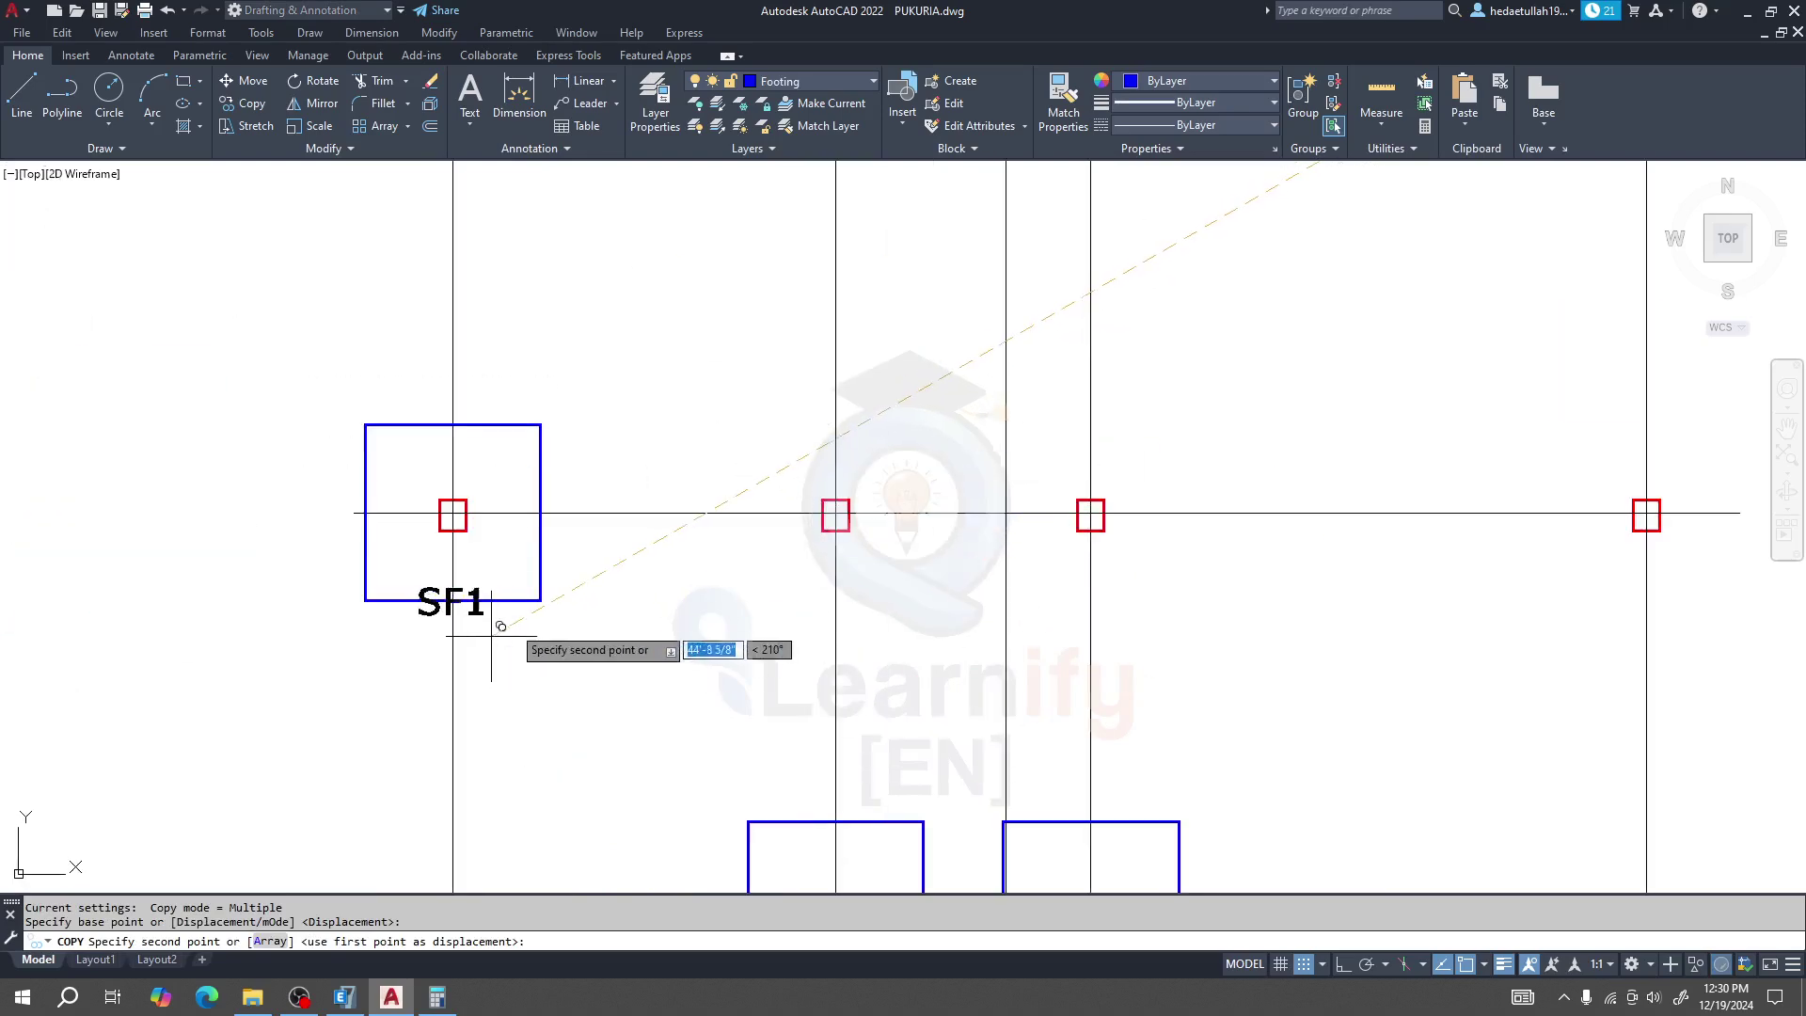
{"action": "left_click", "coordinate": [540, 602]}
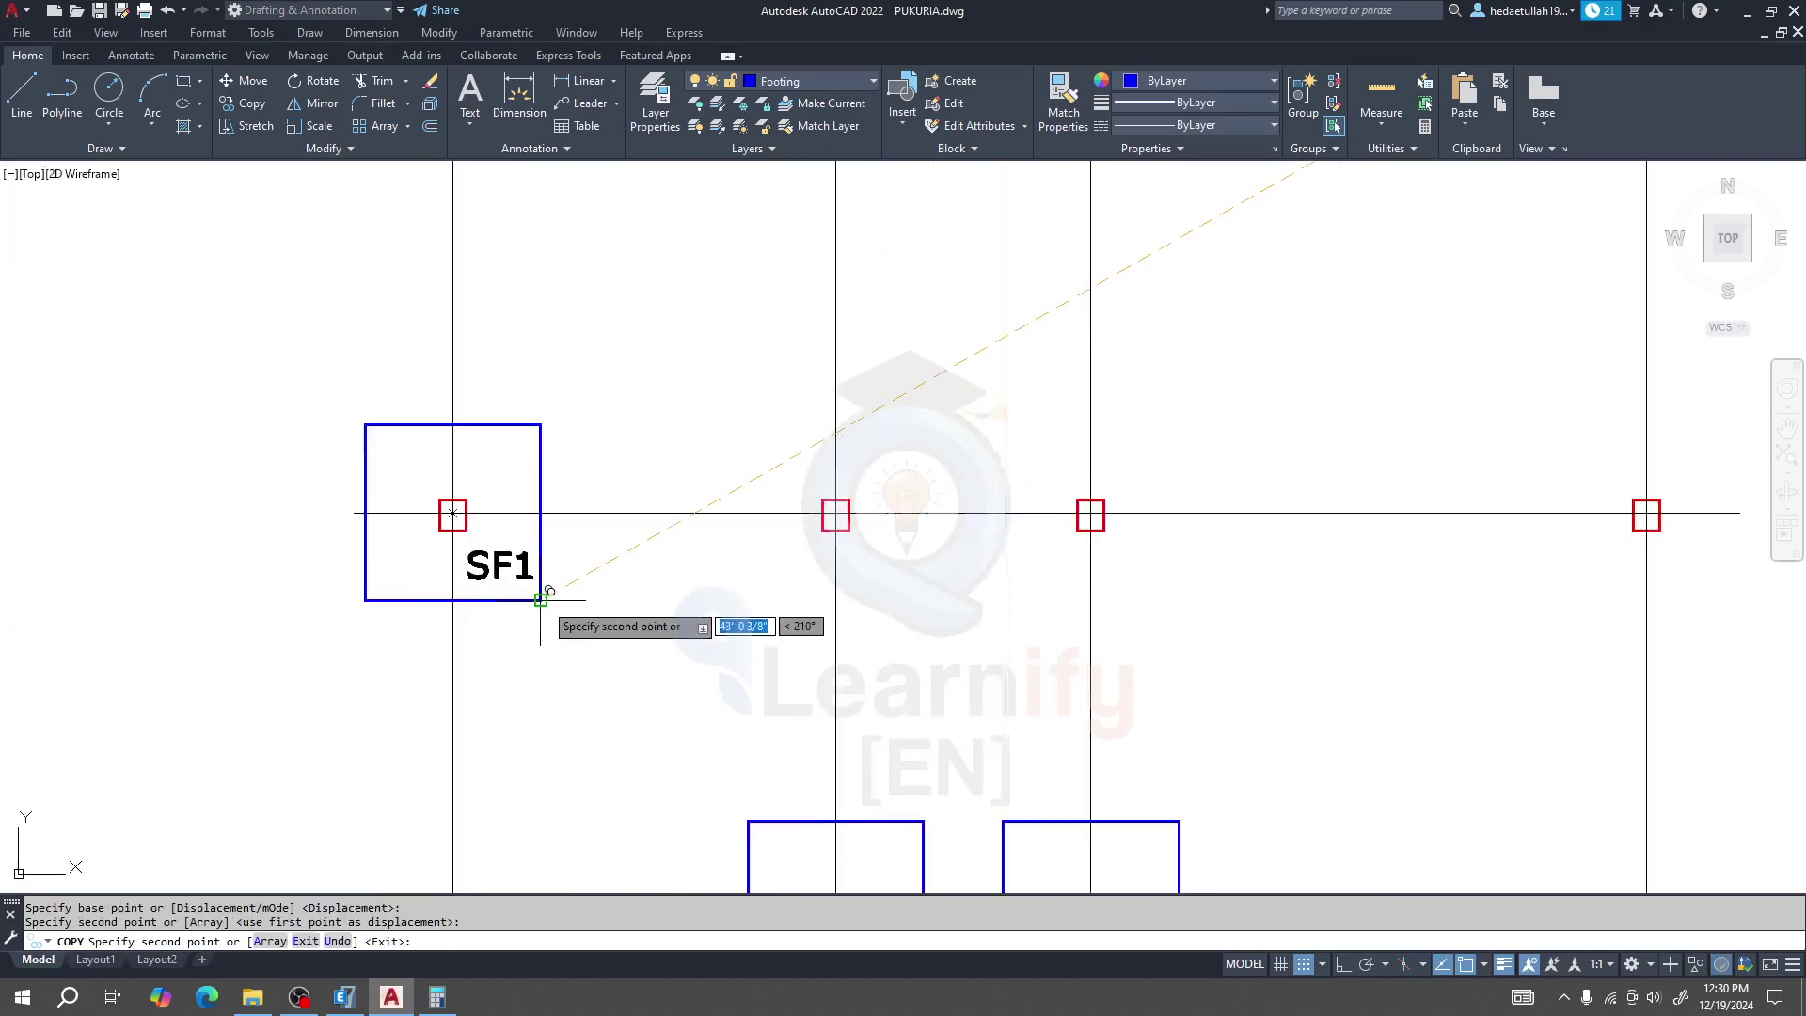
Place further SF1 label copies in the two inner footings of the southern row, and end the copy
{"action": "scroll", "coordinate": [629, 500], "scroll_direction": "down", "scroll_amount": 2}
{"action": "left_click", "coordinate": [798, 575]}
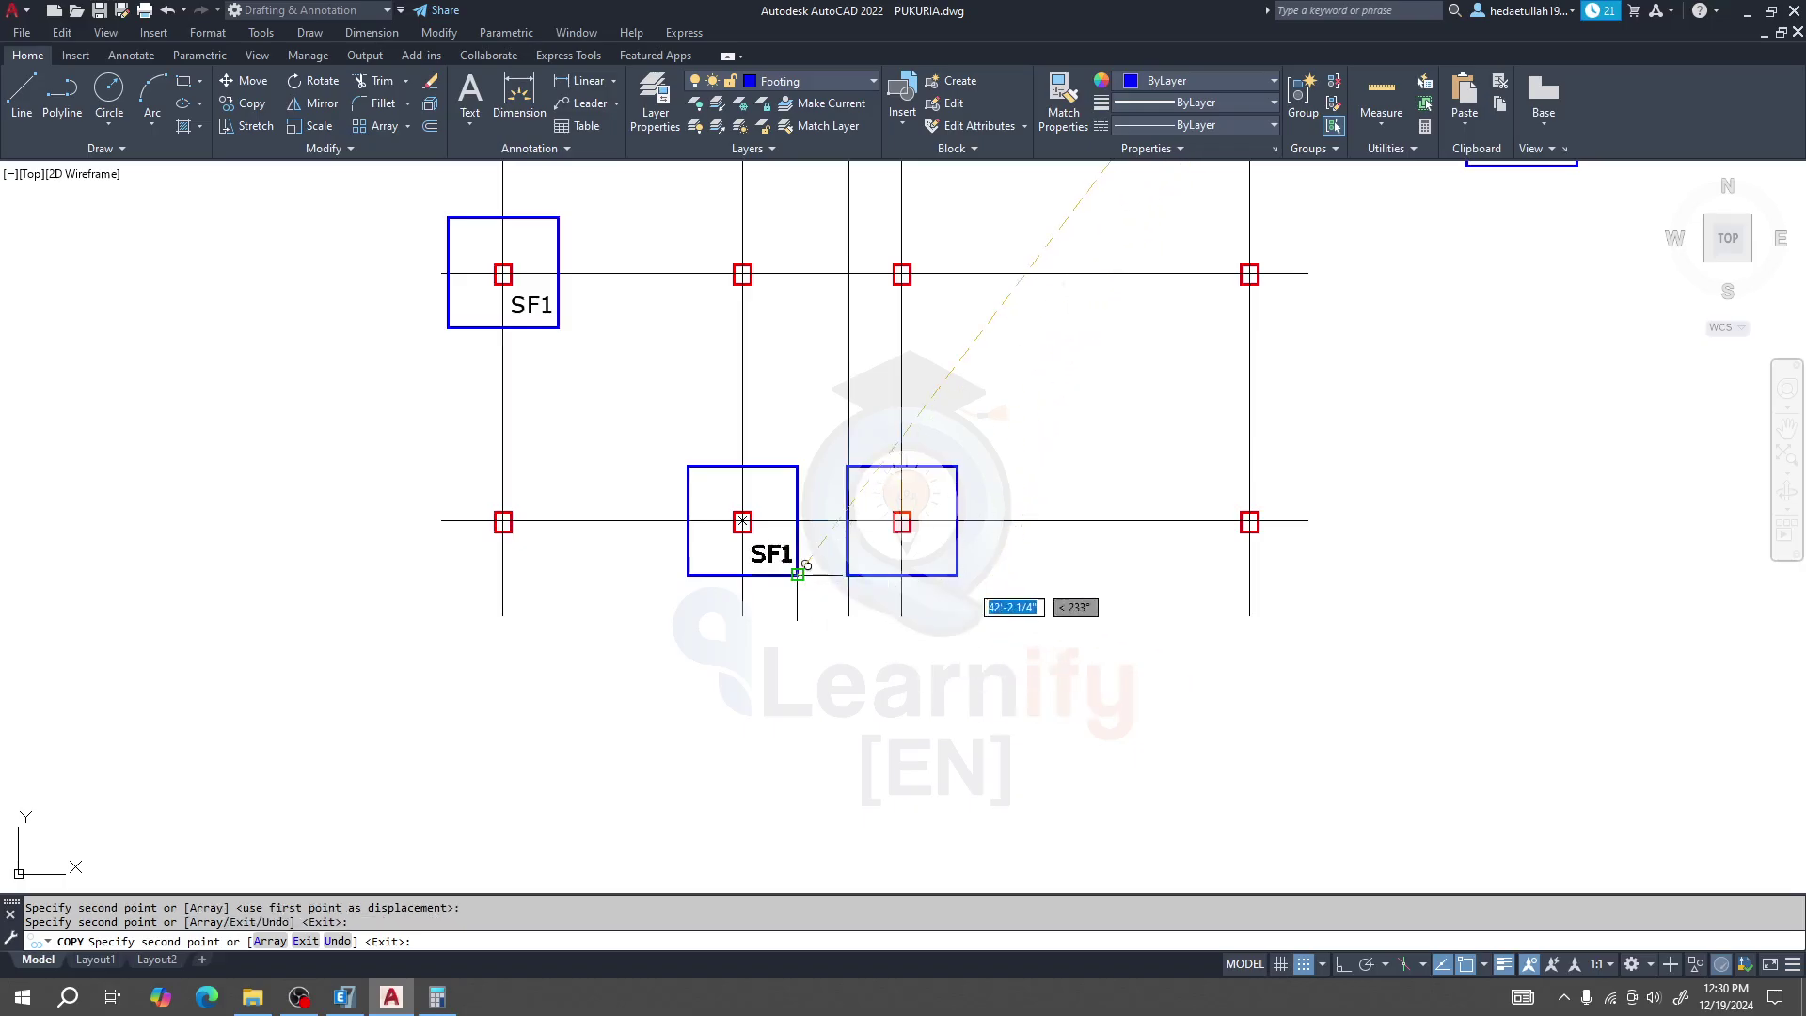
{"action": "scroll", "coordinate": [984, 579], "scroll_direction": "up", "scroll_amount": 4}
{"action": "left_click", "coordinate": [928, 553]}
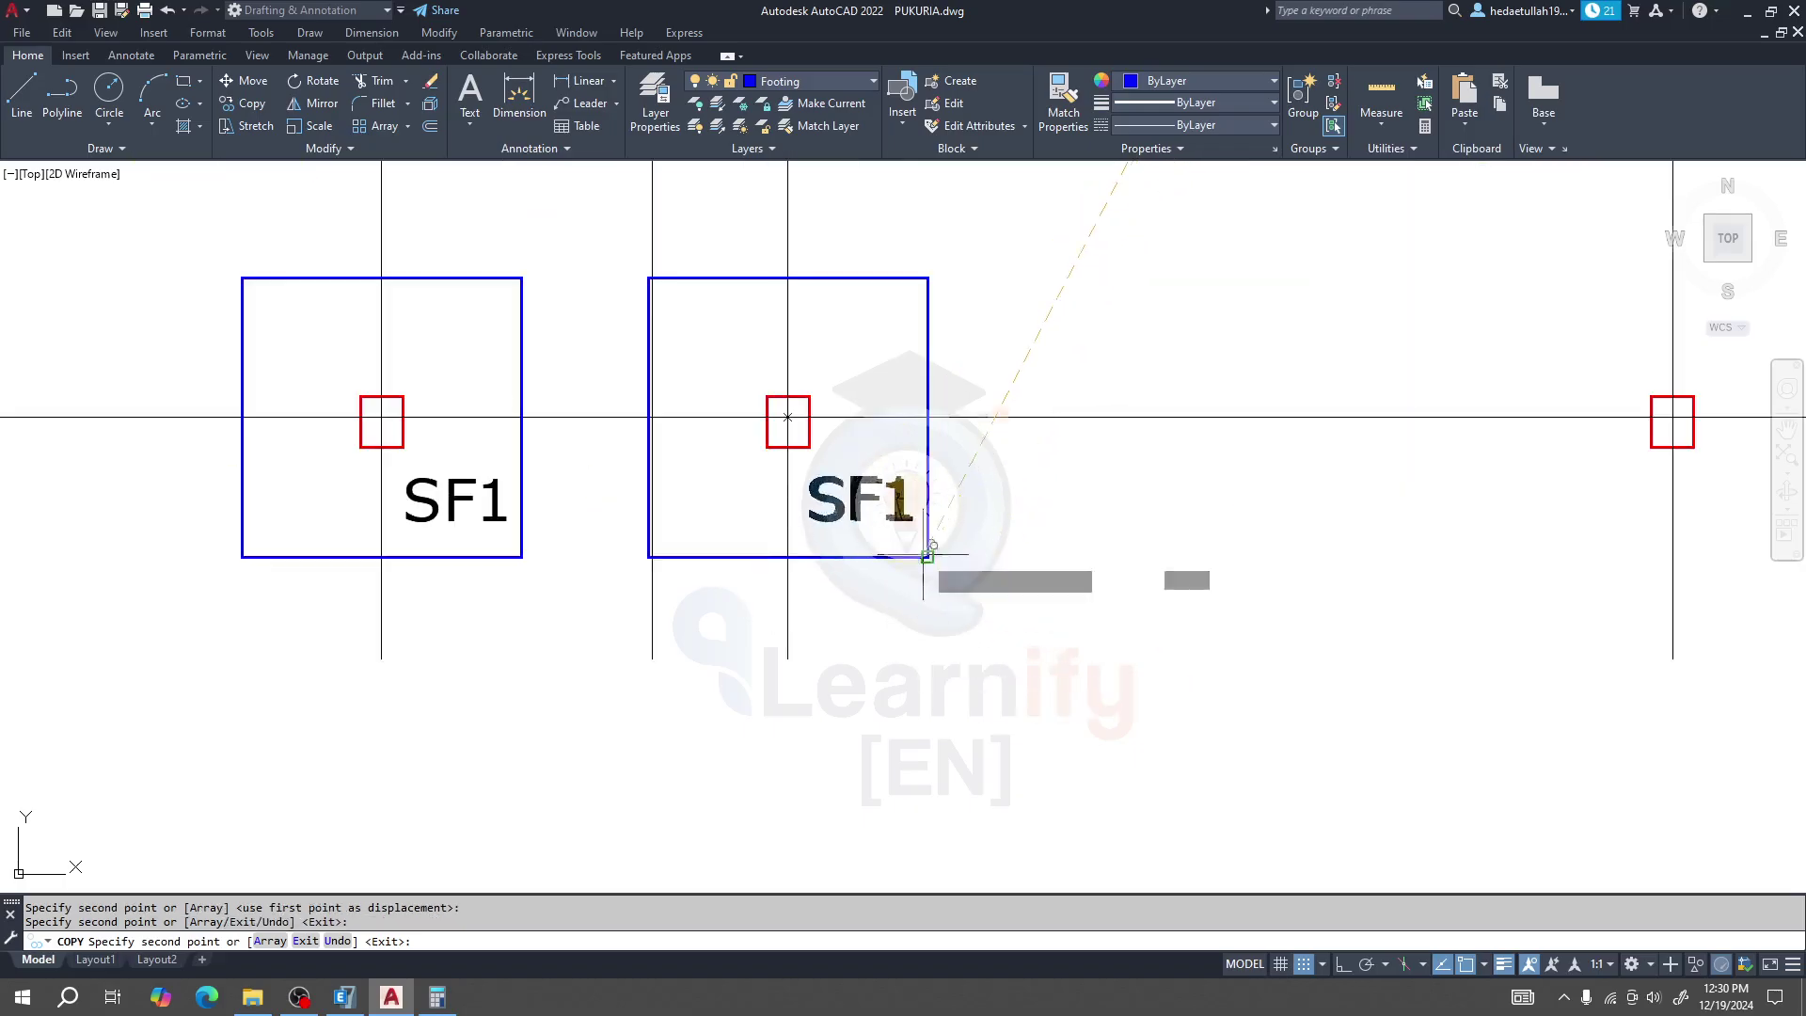
{"action": "scroll", "coordinate": [1113, 640], "scroll_direction": "down", "scroll_amount": 2}
{"action": "scroll", "coordinate": [1105, 649], "scroll_direction": "down", "scroll_amount": 4}
{"action": "key", "text": "Escape"}
Switch from the footing layout to the ETABS model
{"action": "left_click_drag", "start_coordinate": [1157, 658], "coordinate": [1051, 762]}
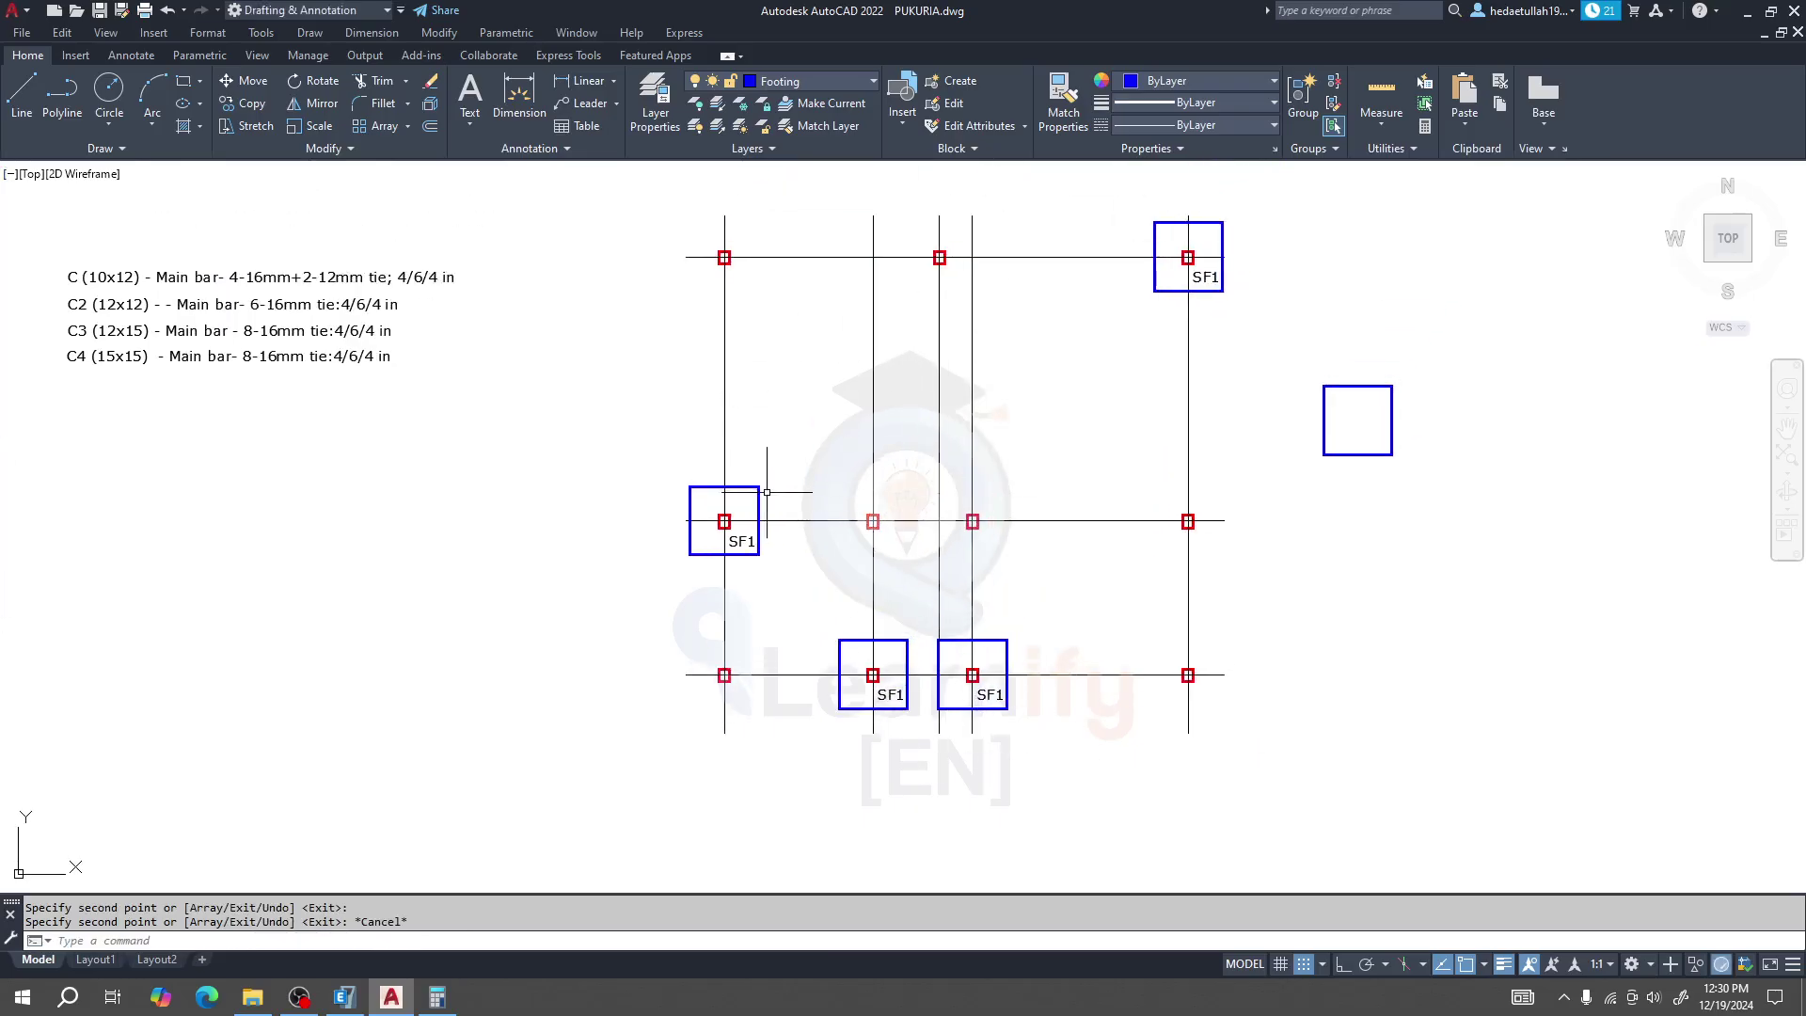
{"action": "left_click_drag", "start_coordinate": [1122, 328], "coordinate": [1000, 414]}
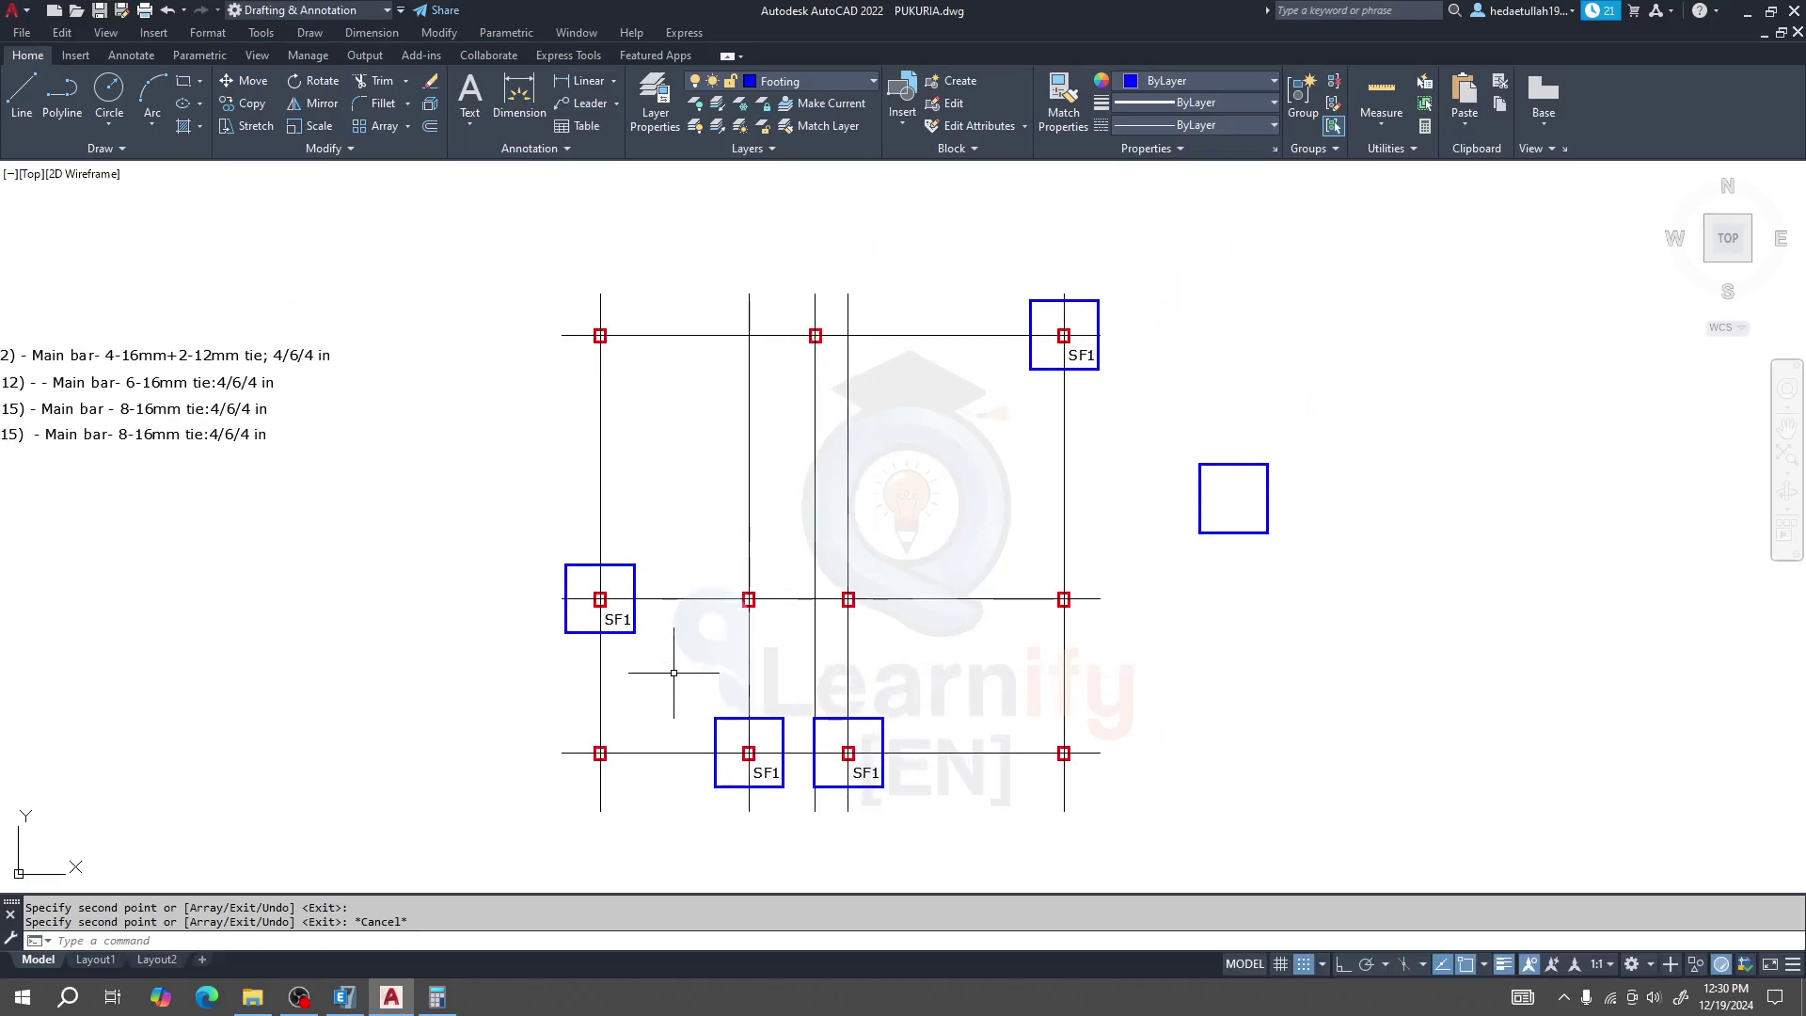
{"action": "left_click_drag", "start_coordinate": [639, 667], "coordinate": [646, 619]}
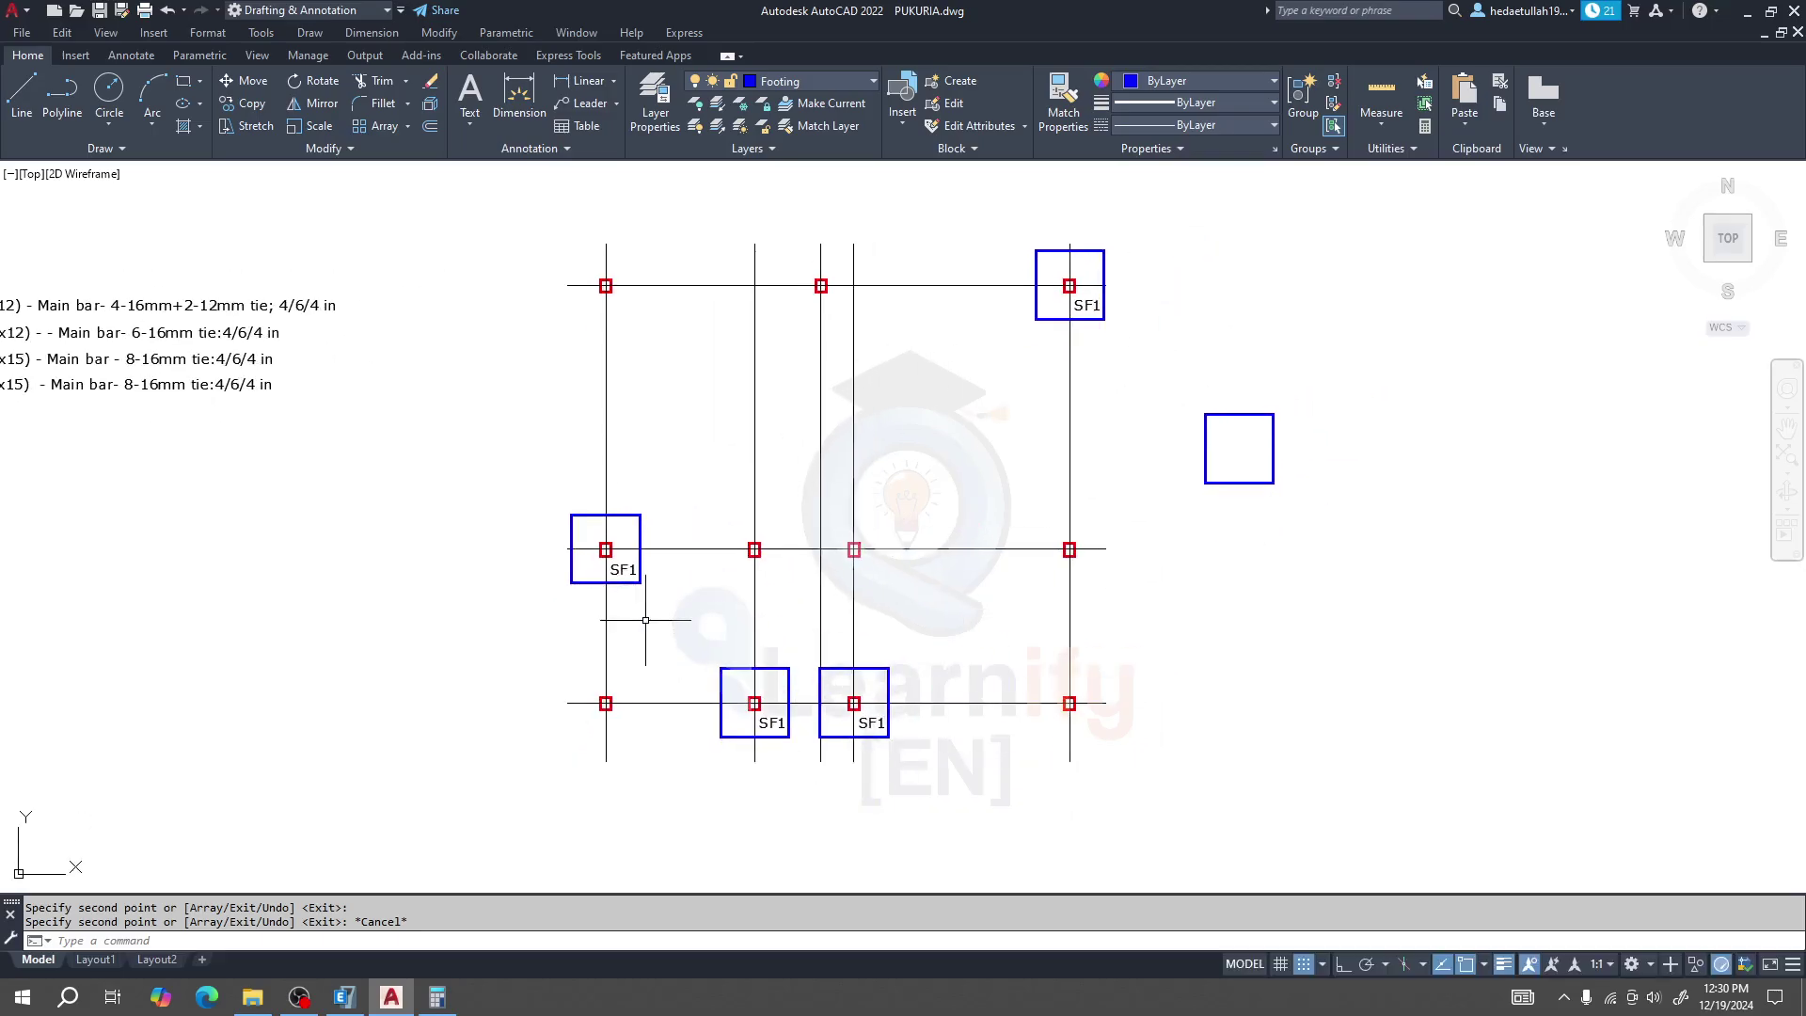
{"action": "left_click", "coordinate": [350, 1000]}
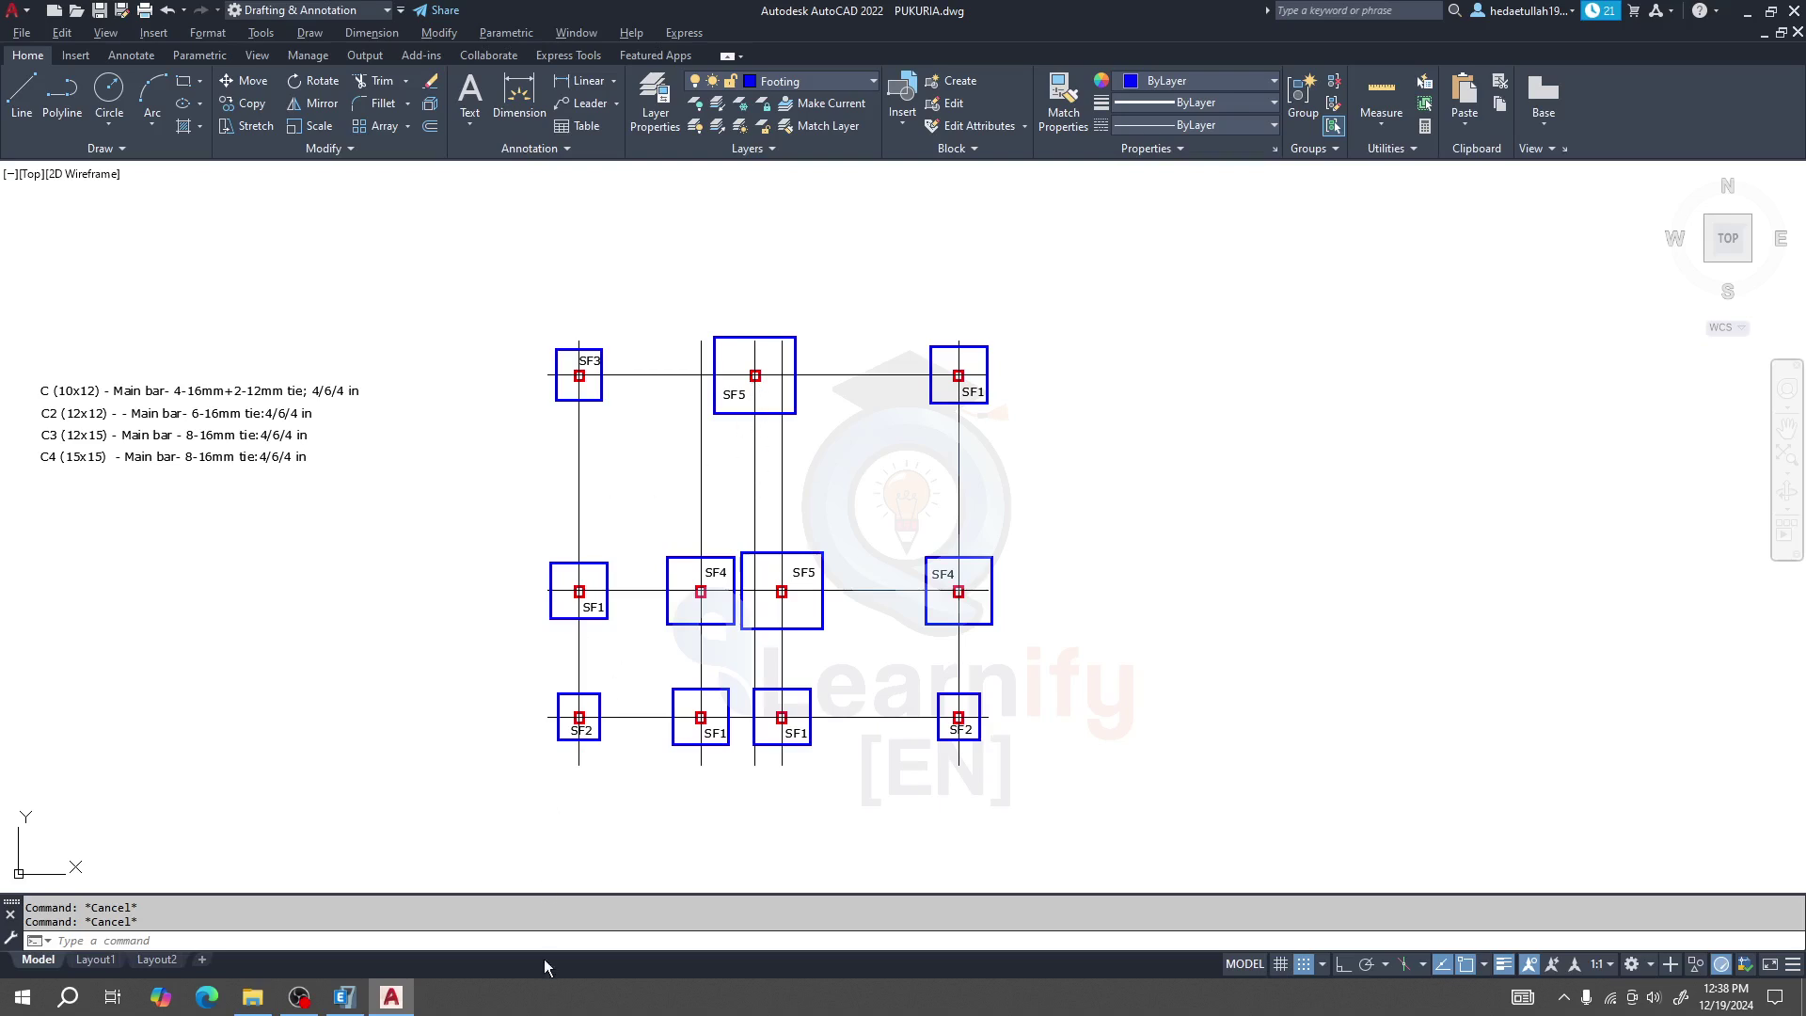
Open the workbook C10 Single Footing (Square) Design (USD) from the C. Building Design Excel file folder
{"action": "left_click", "coordinate": [252, 997]}
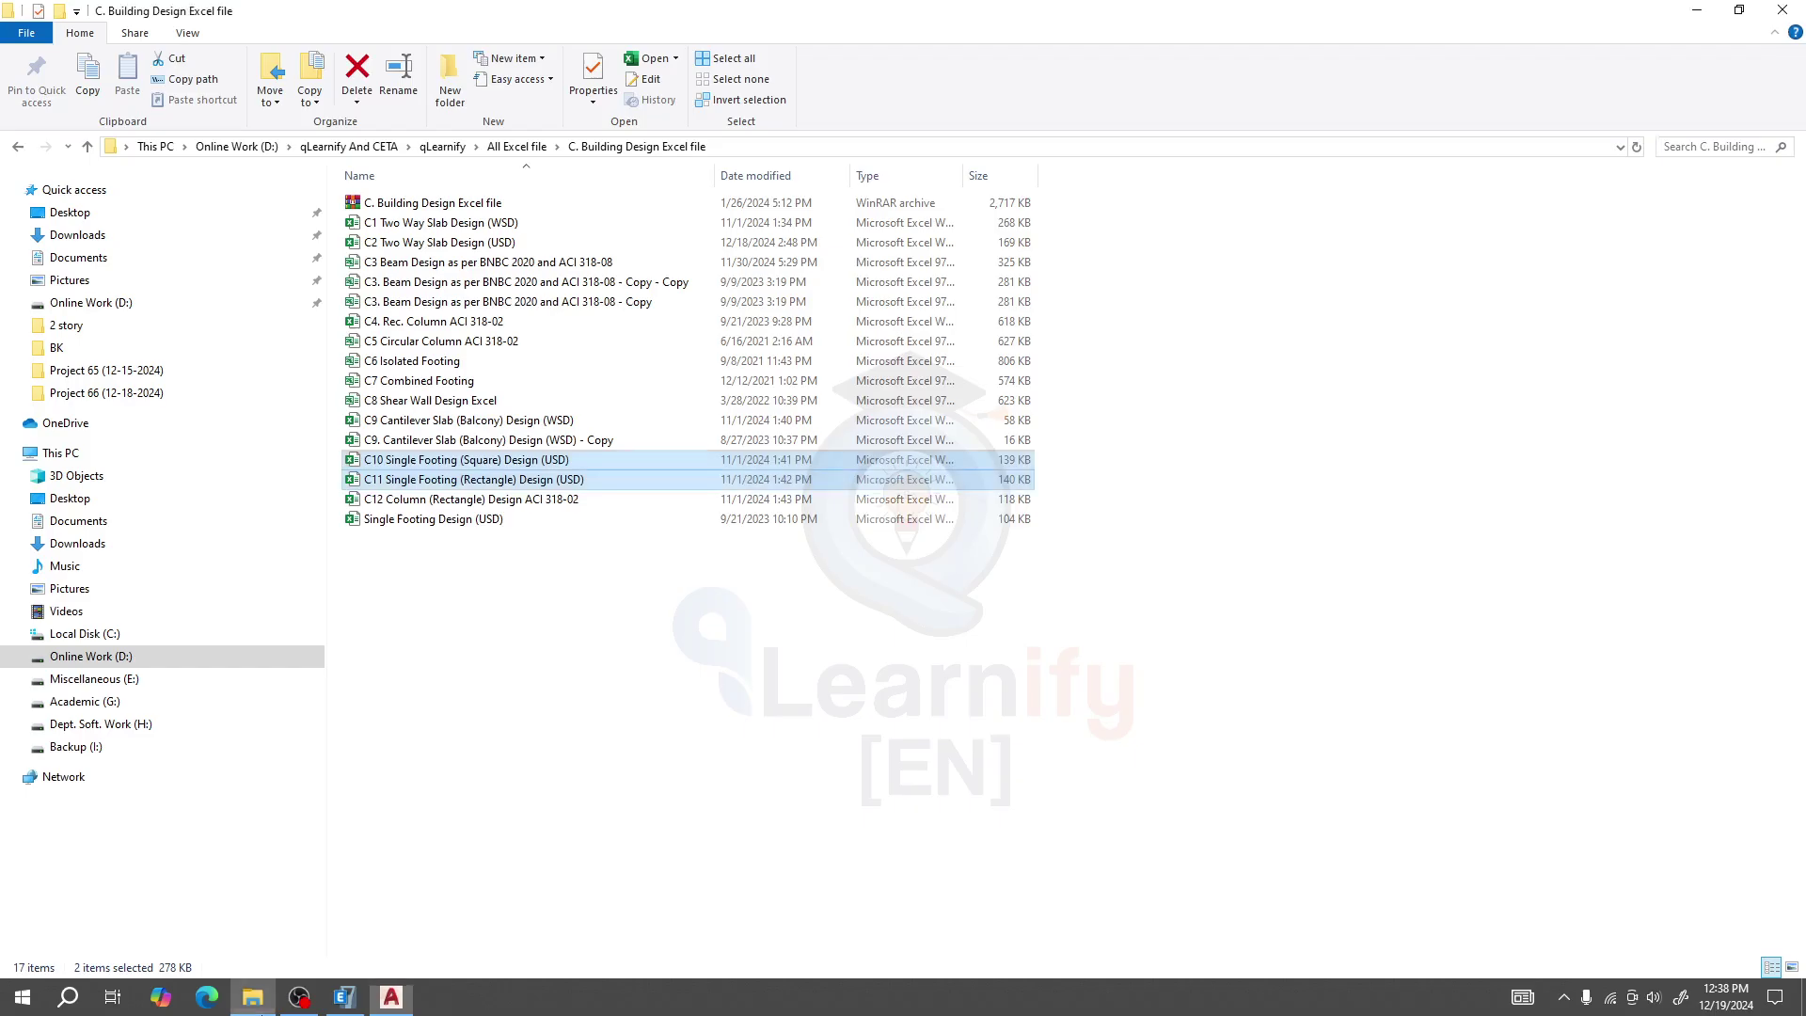
{"action": "left_click", "coordinate": [505, 590]}
{"action": "left_click", "coordinate": [461, 460]}
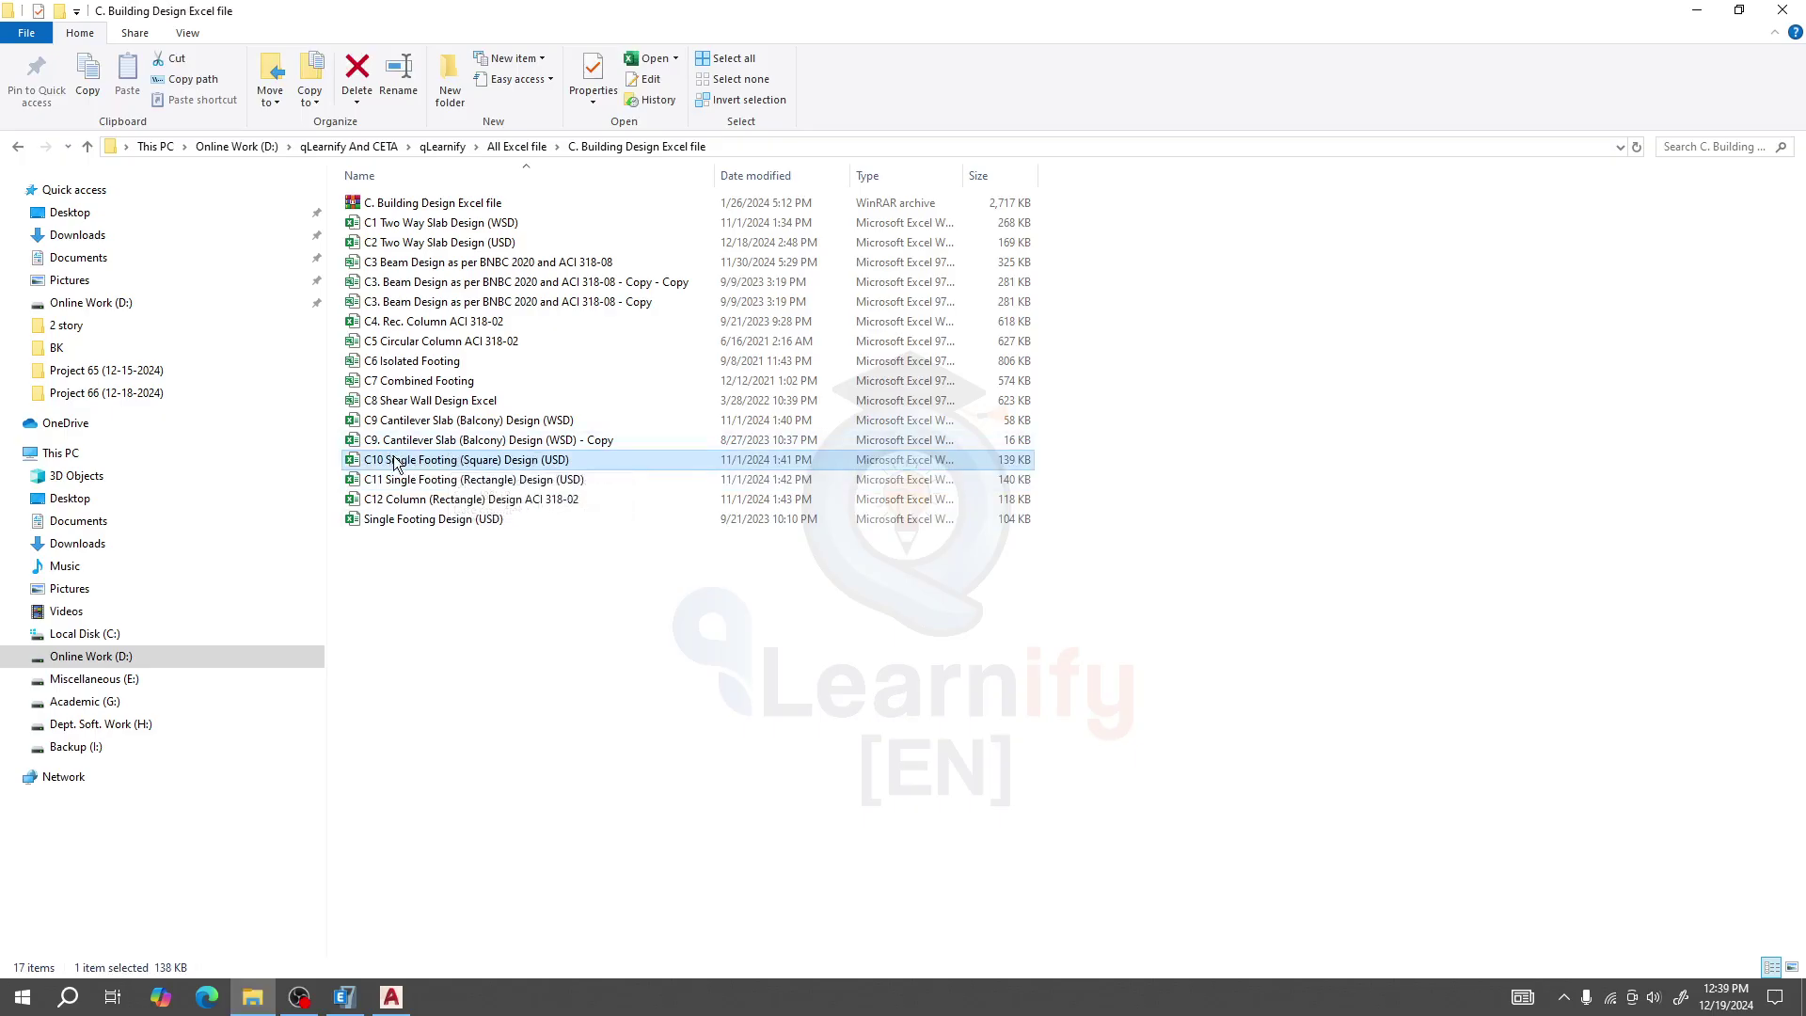
{"action": "double_click", "coordinate": [445, 467]}
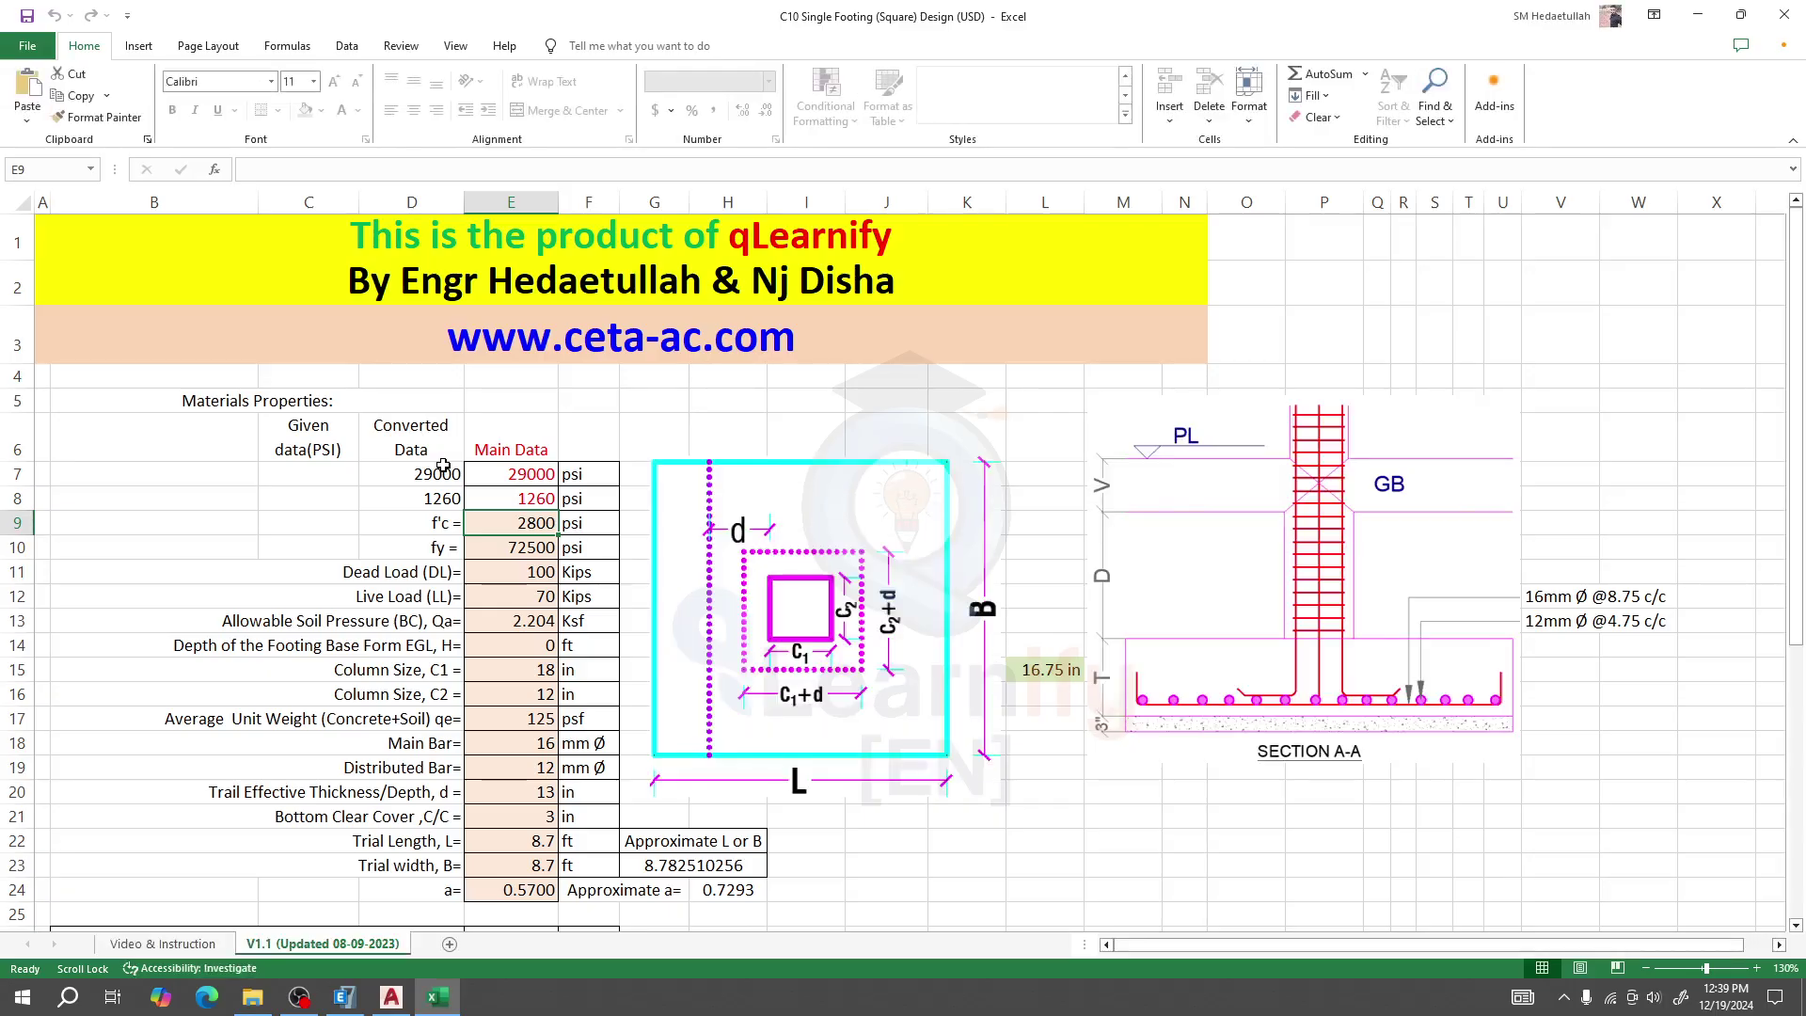
Review the V1.1 footing design sheet's inputs and results, and the Video & Instruction sheet
{"action": "scroll", "coordinate": [519, 641], "scroll_direction": "down", "scroll_amount": 3}
{"action": "scroll", "coordinate": [537, 559], "scroll_direction": "up", "scroll_amount": 3}
{"action": "scroll", "coordinate": [540, 612], "scroll_direction": "down", "scroll_amount": 12}
{"action": "scroll", "coordinate": [559, 654], "scroll_direction": "up", "scroll_amount": 12}
{"action": "left_click", "coordinate": [162, 943]}
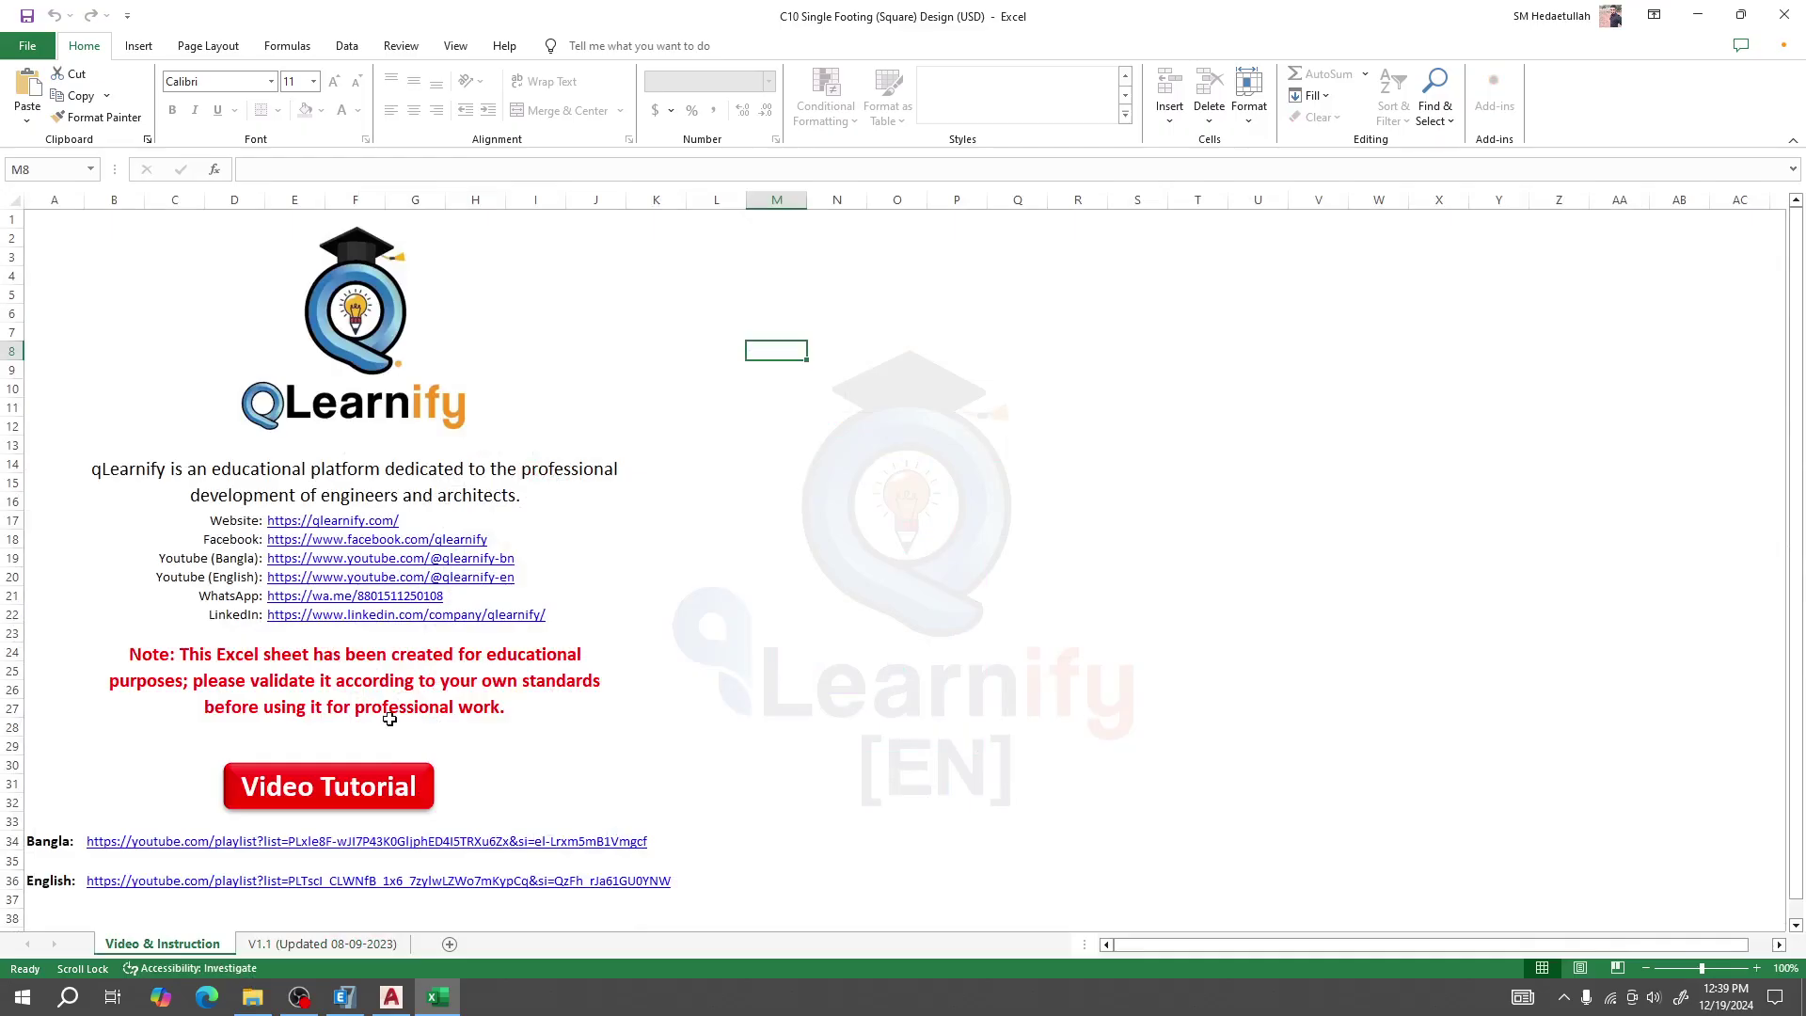
{"action": "scroll", "coordinate": [389, 719], "scroll_direction": "down", "scroll_amount": 2}
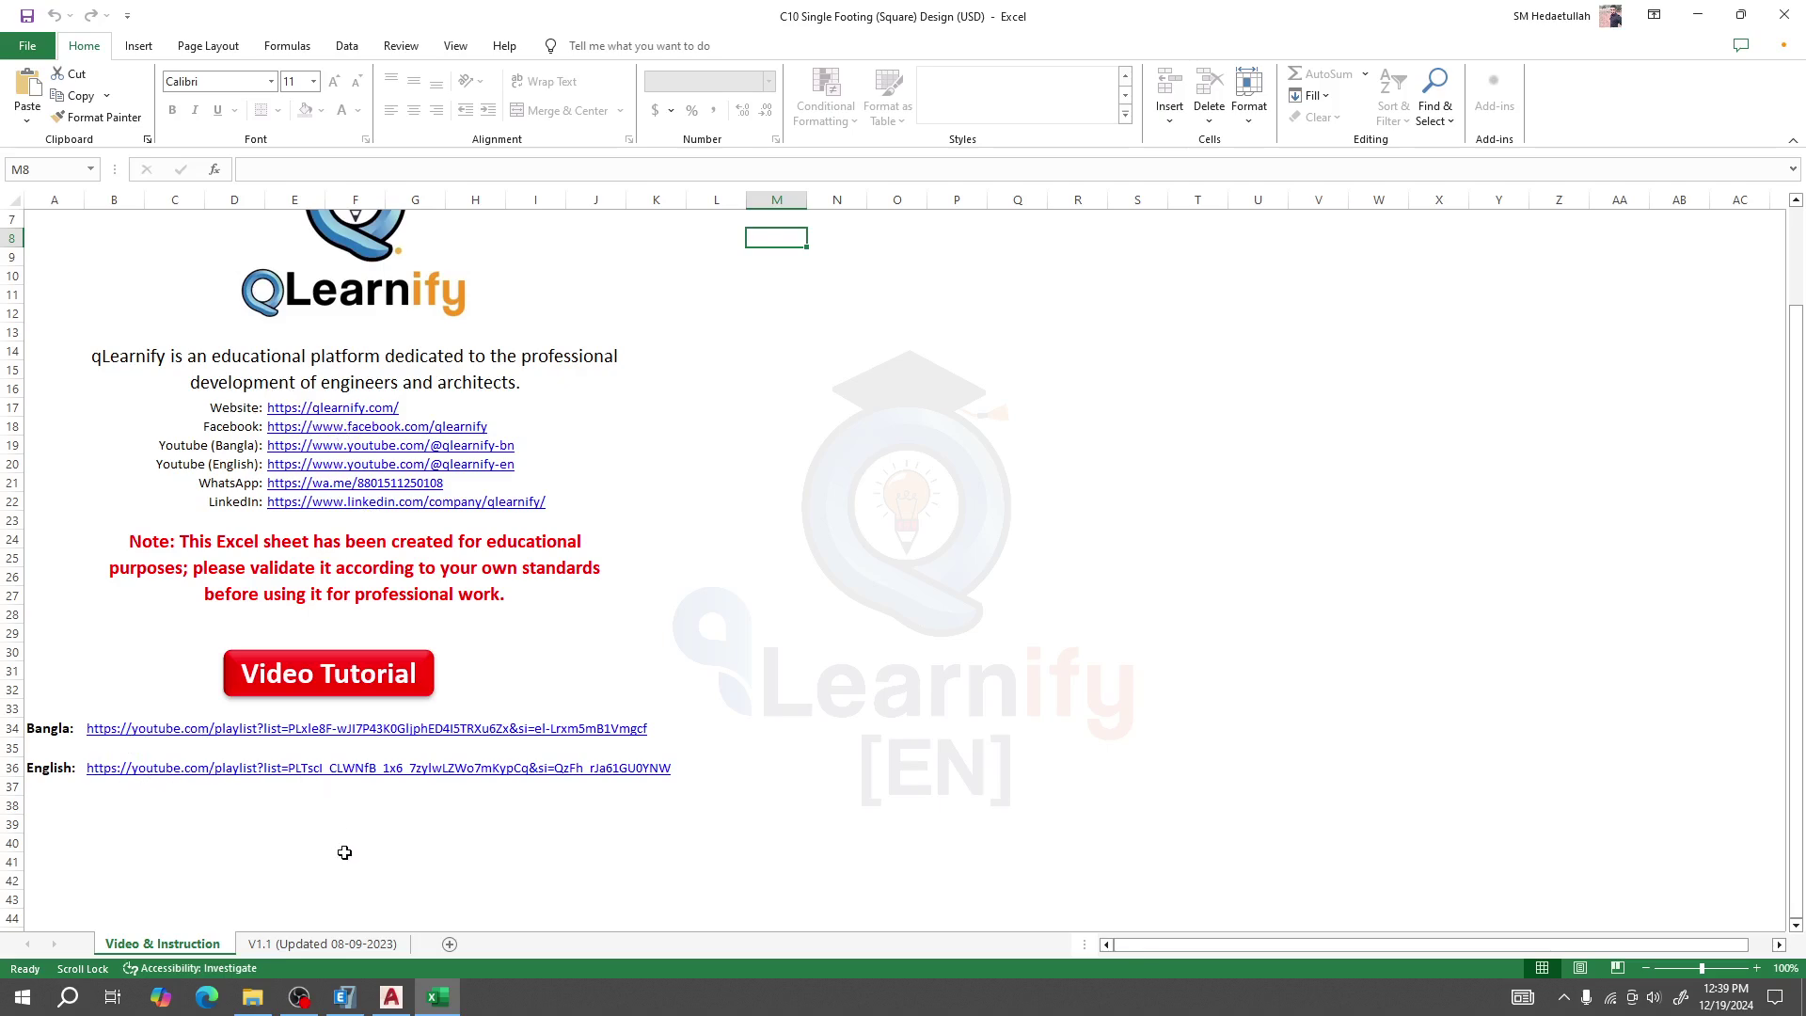
{"action": "left_click", "coordinate": [322, 944]}
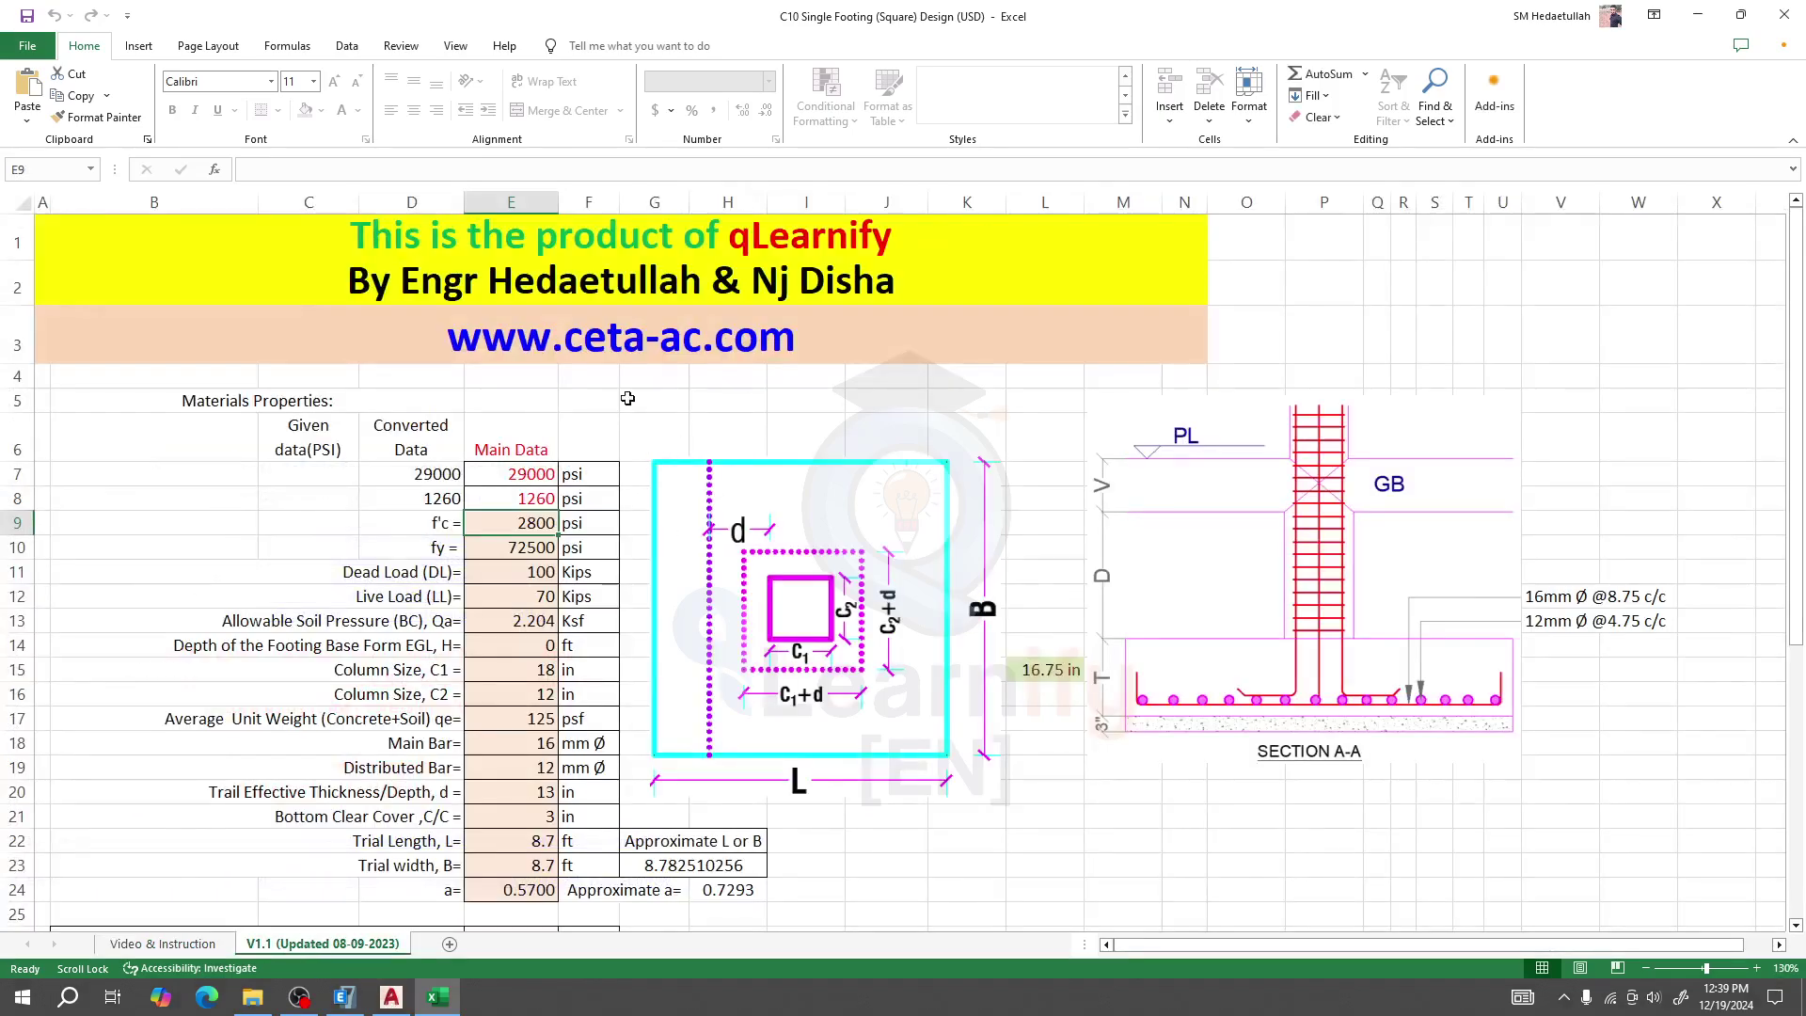
{"action": "scroll", "coordinate": [533, 553], "scroll_direction": "down", "scroll_amount": 1}
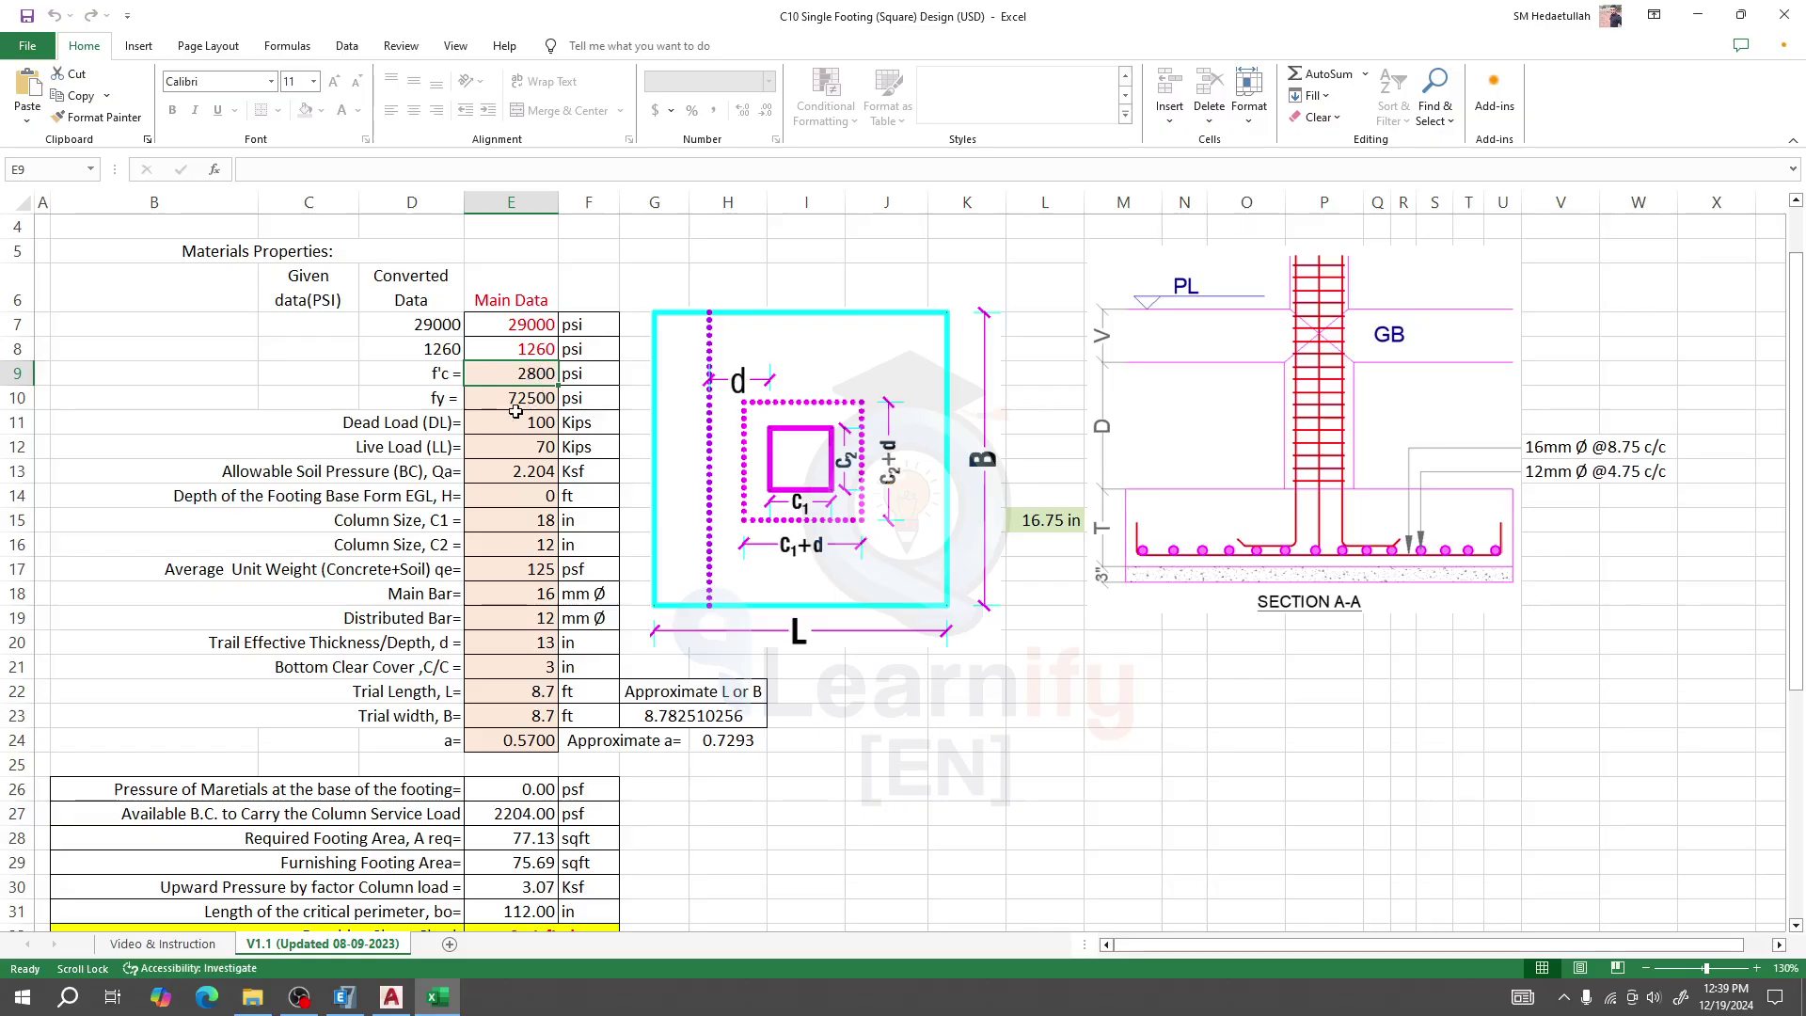
{"action": "key", "text": "Return"}
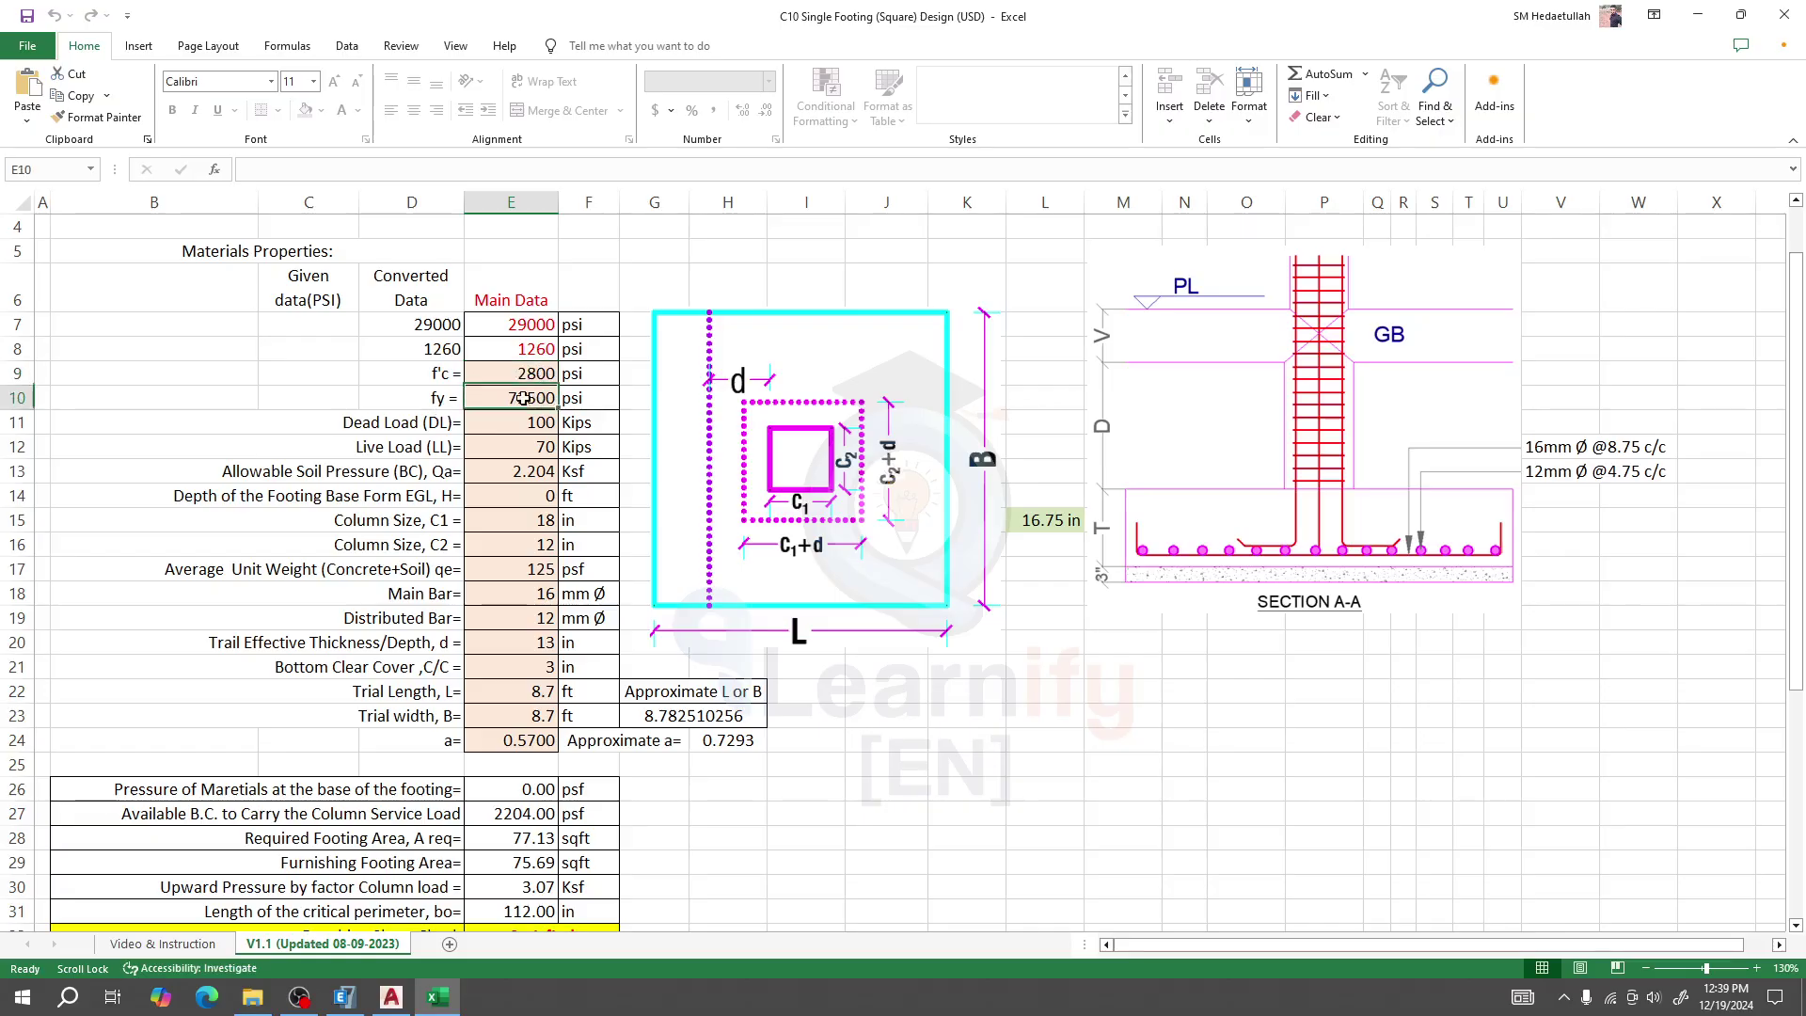
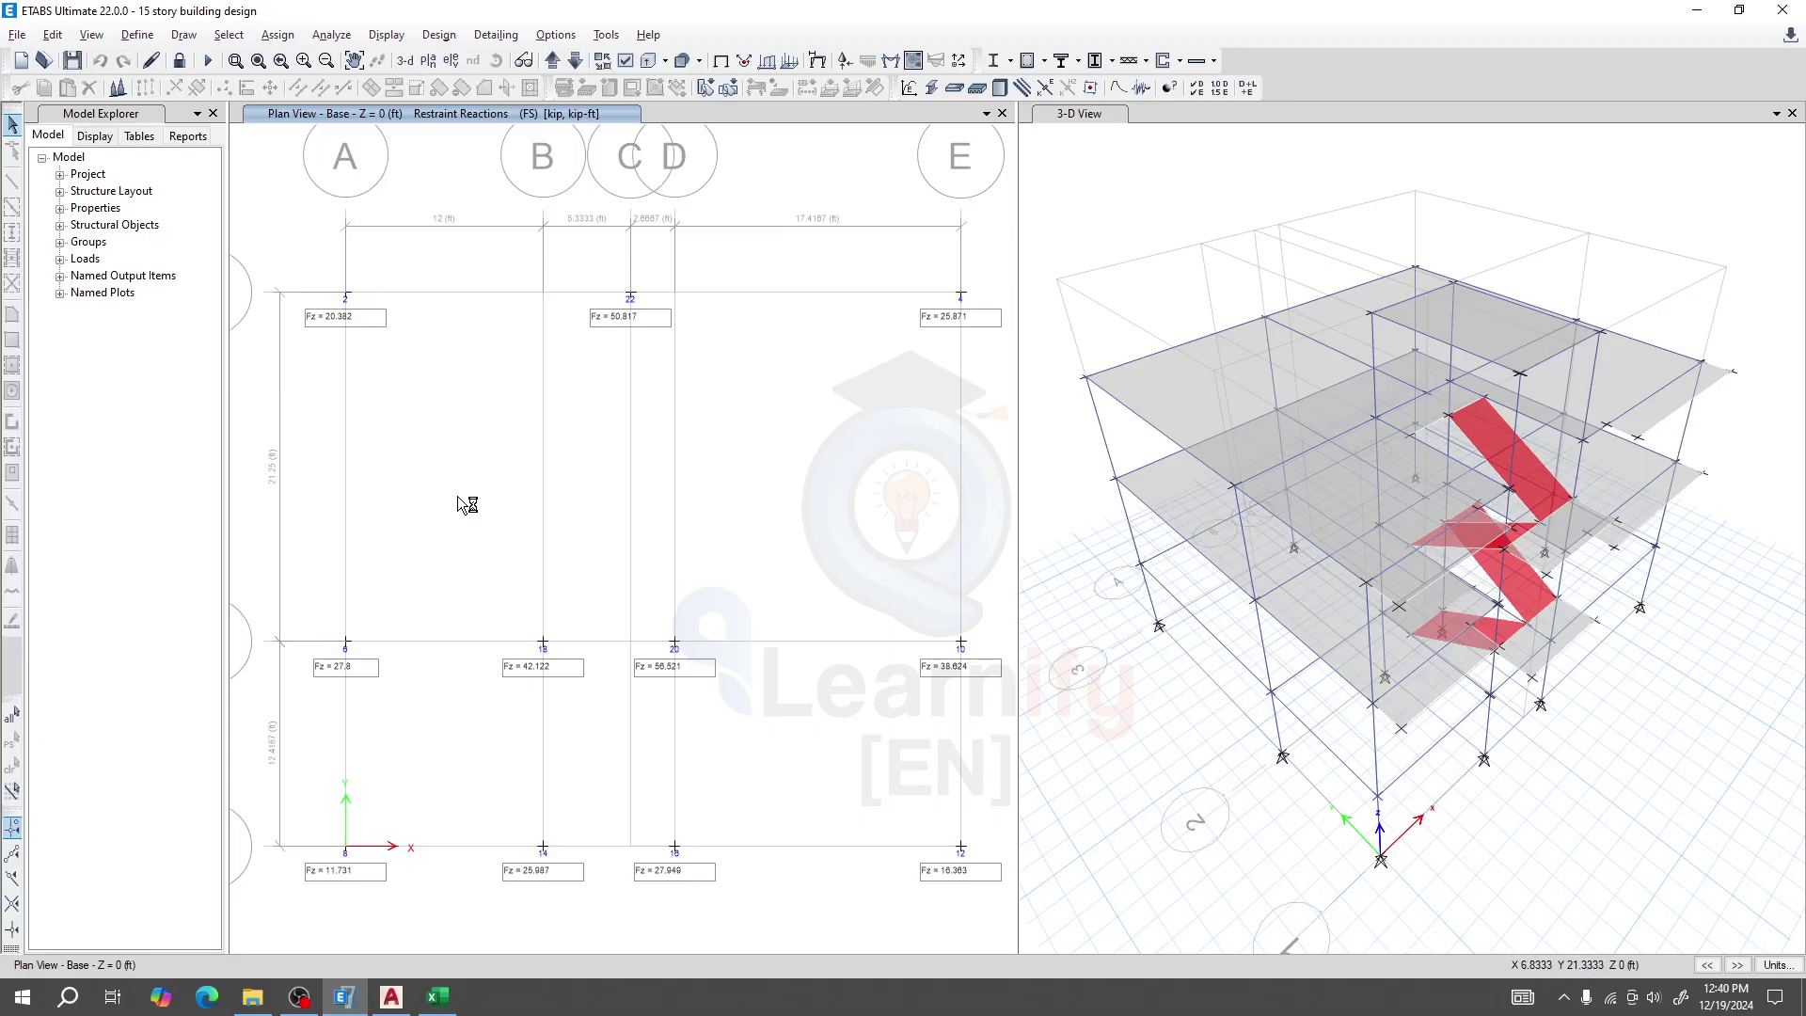
Read the base reaction at the grid B joint of the middle row in ETABS, and locate the matching SF4 footing in AutoCAD
{"action": "mouse_move", "coordinate": [543, 643]}
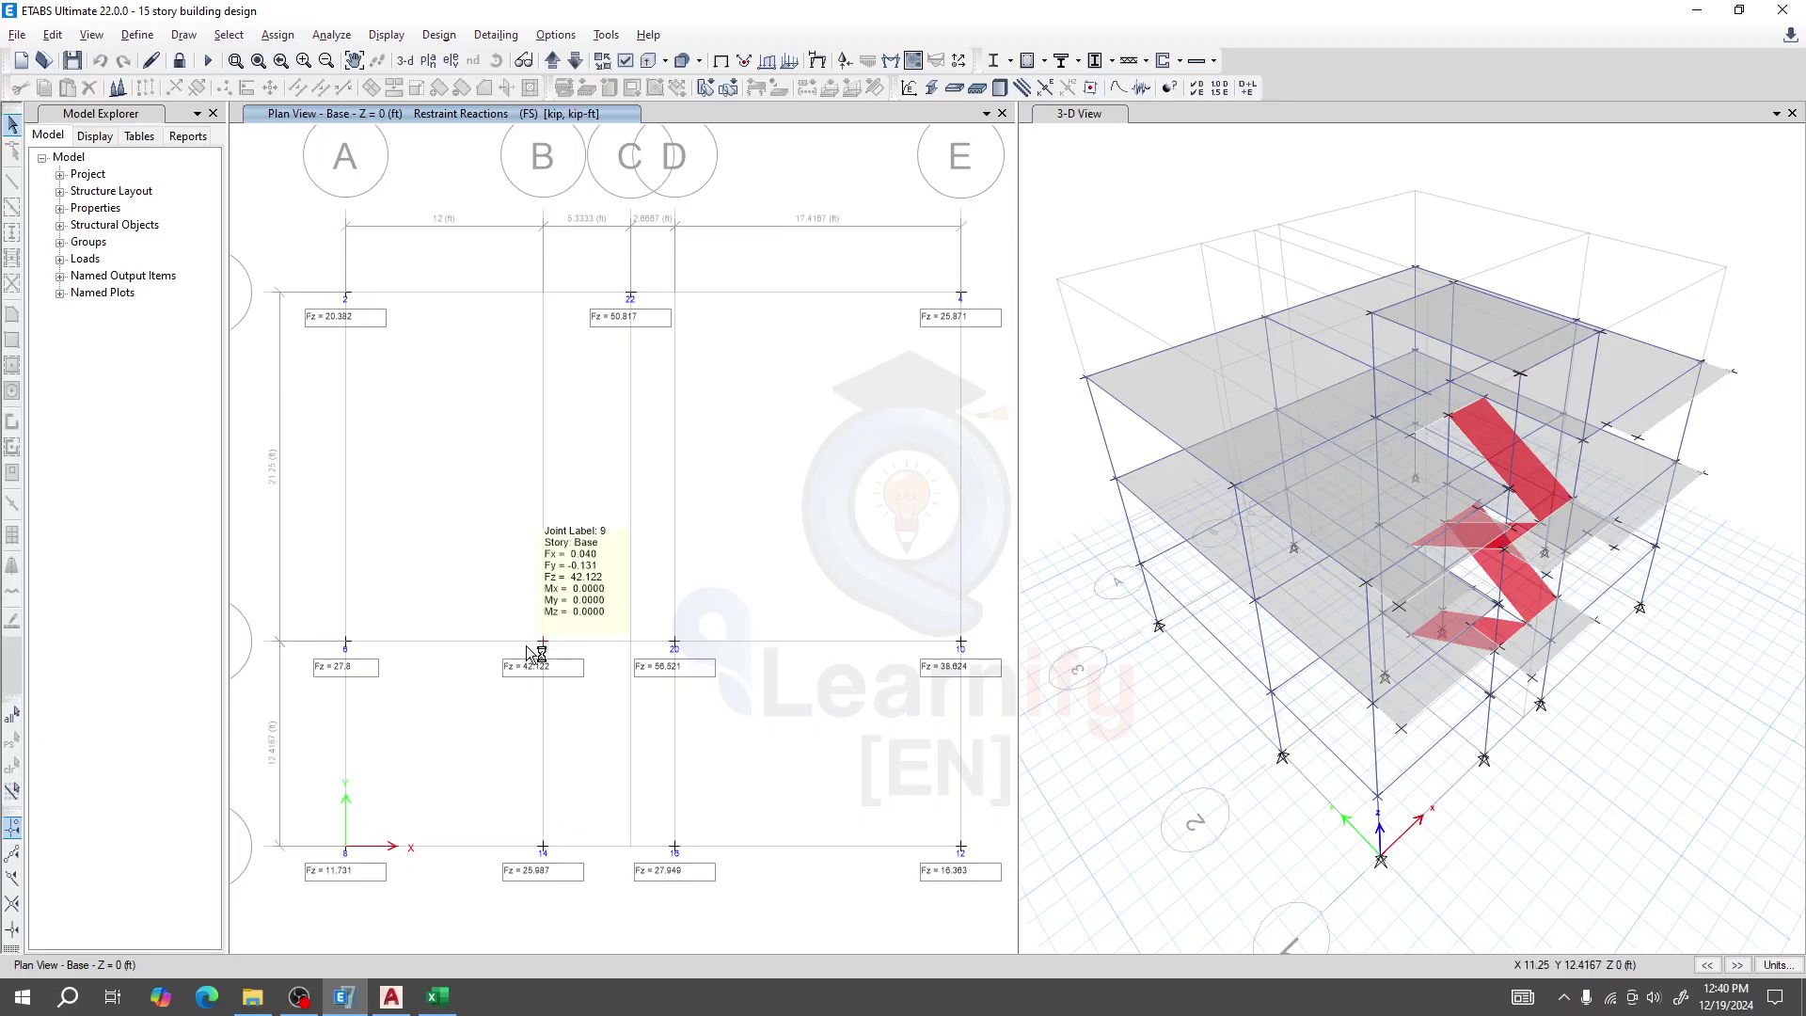
{"action": "left_click", "coordinate": [391, 996]}
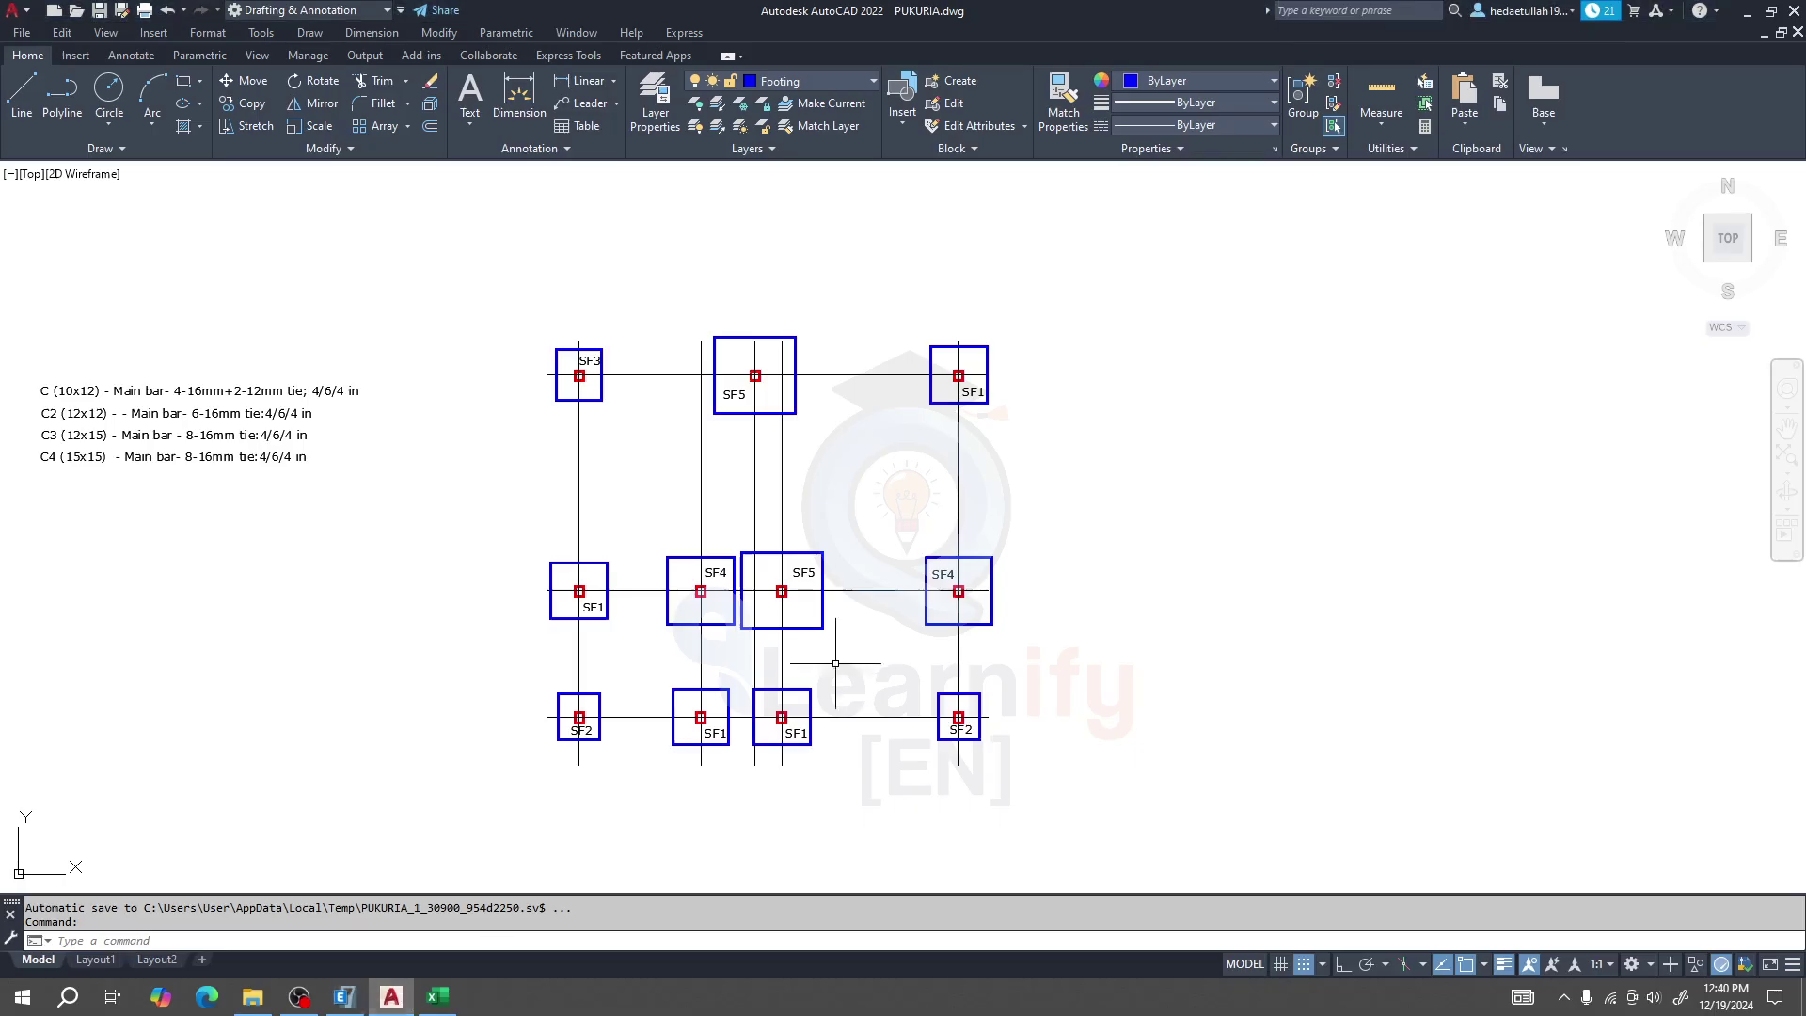
{"action": "scroll", "coordinate": [681, 620], "scroll_direction": "up", "scroll_amount": 4}
{"action": "left_click", "coordinate": [576, 86]}
{"action": "left_click", "coordinate": [647, 461]}
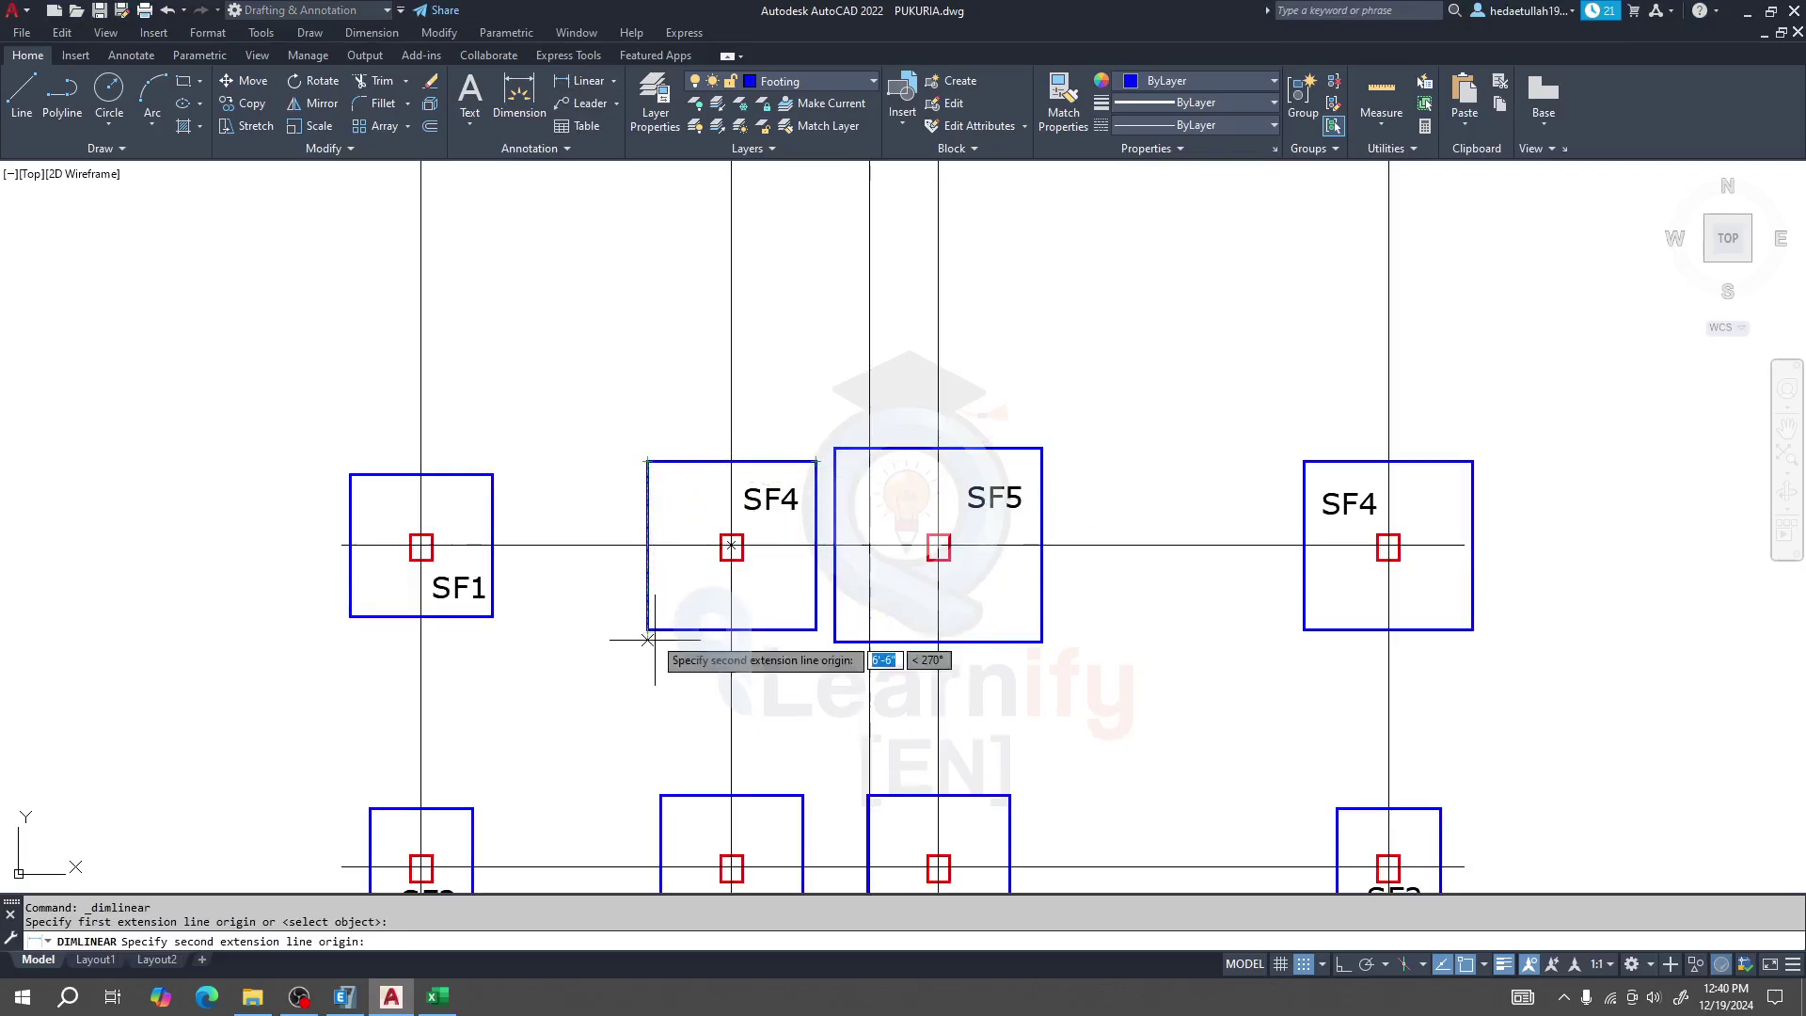
{"action": "key", "text": "Escape"}
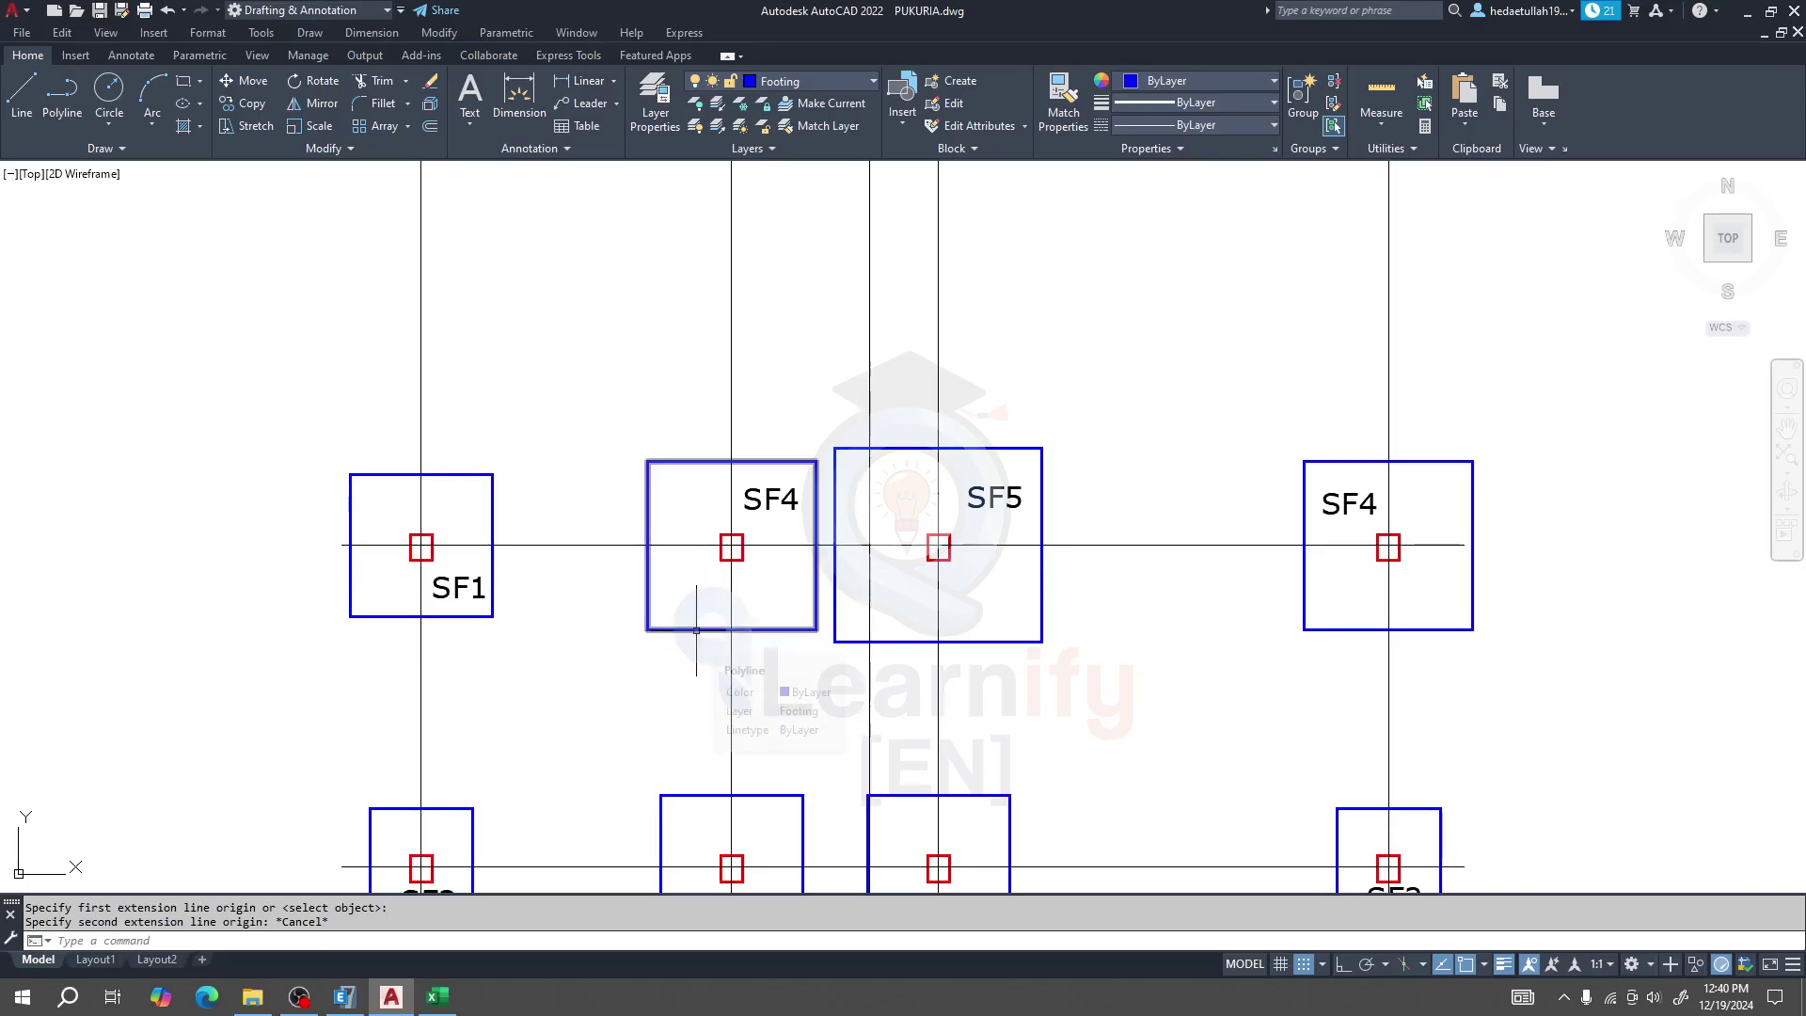
{"action": "scroll", "coordinate": [696, 630], "scroll_direction": "down", "scroll_amount": 2}
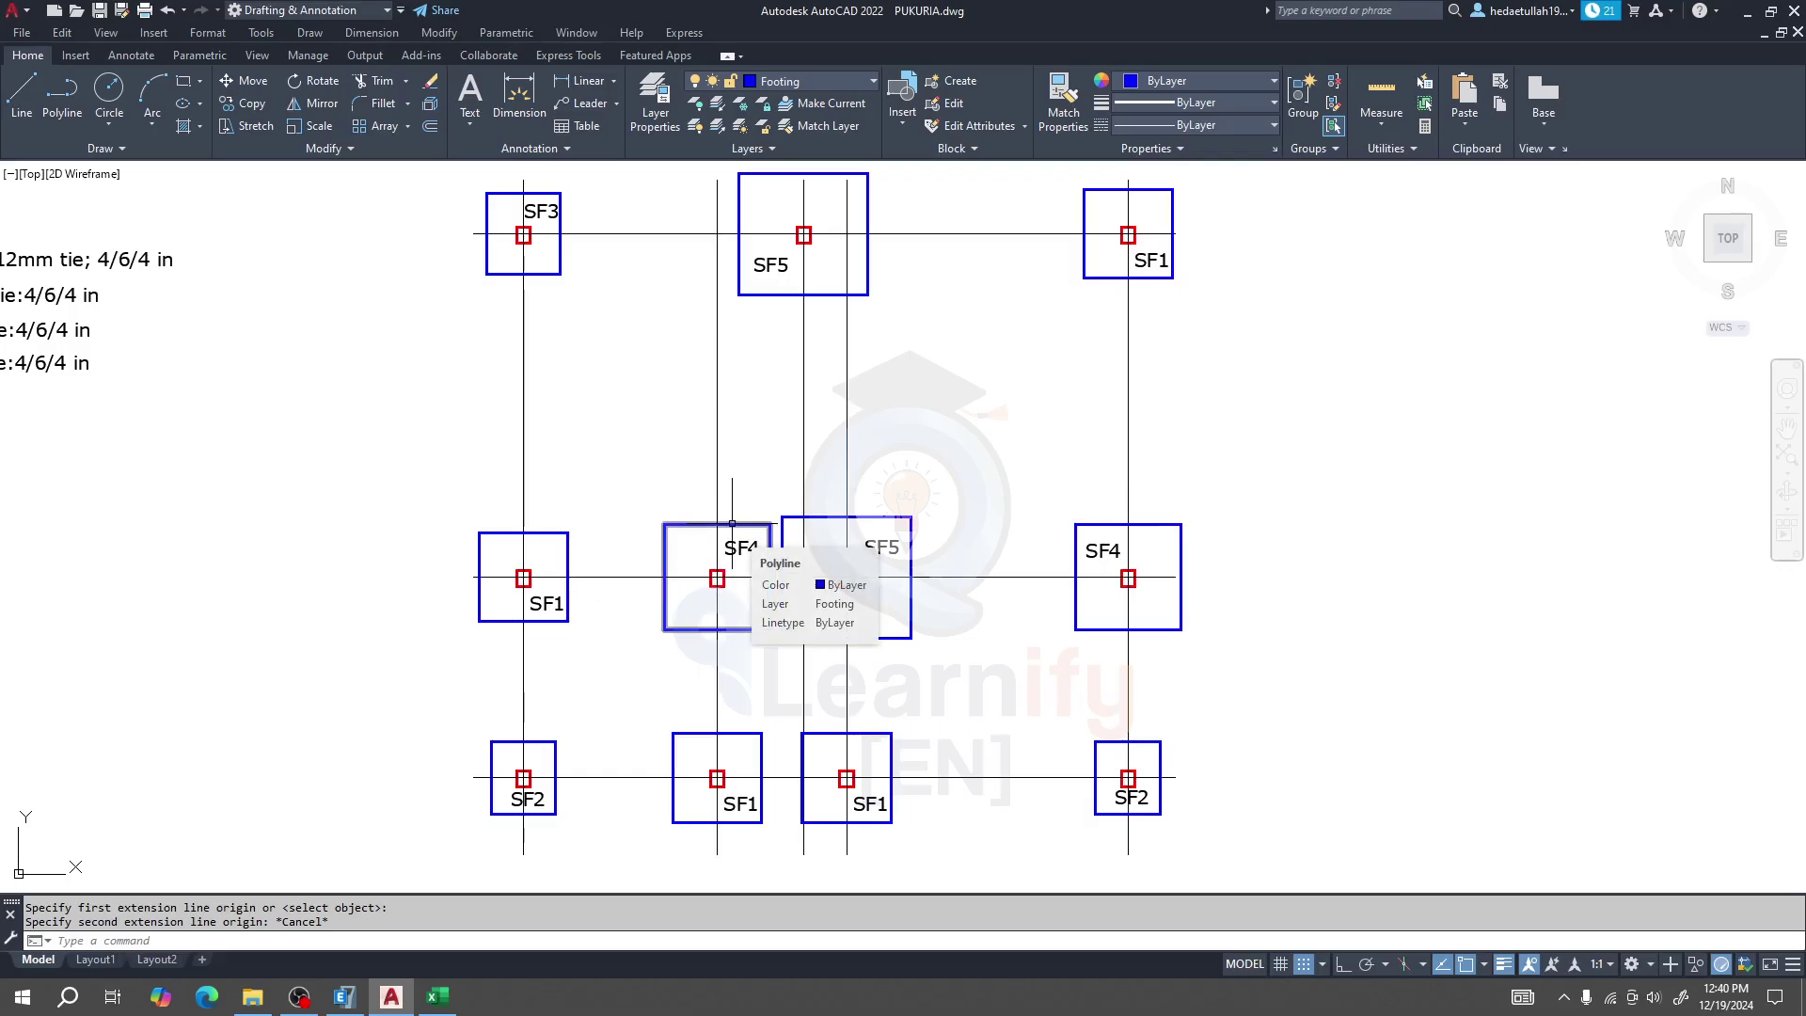
Switch to ETABS and compare the base reactions of the two SF4 columns at grids B and E of the middle row
{"action": "left_click", "coordinate": [349, 1004]}
{"action": "mouse_move", "coordinate": [544, 646]}
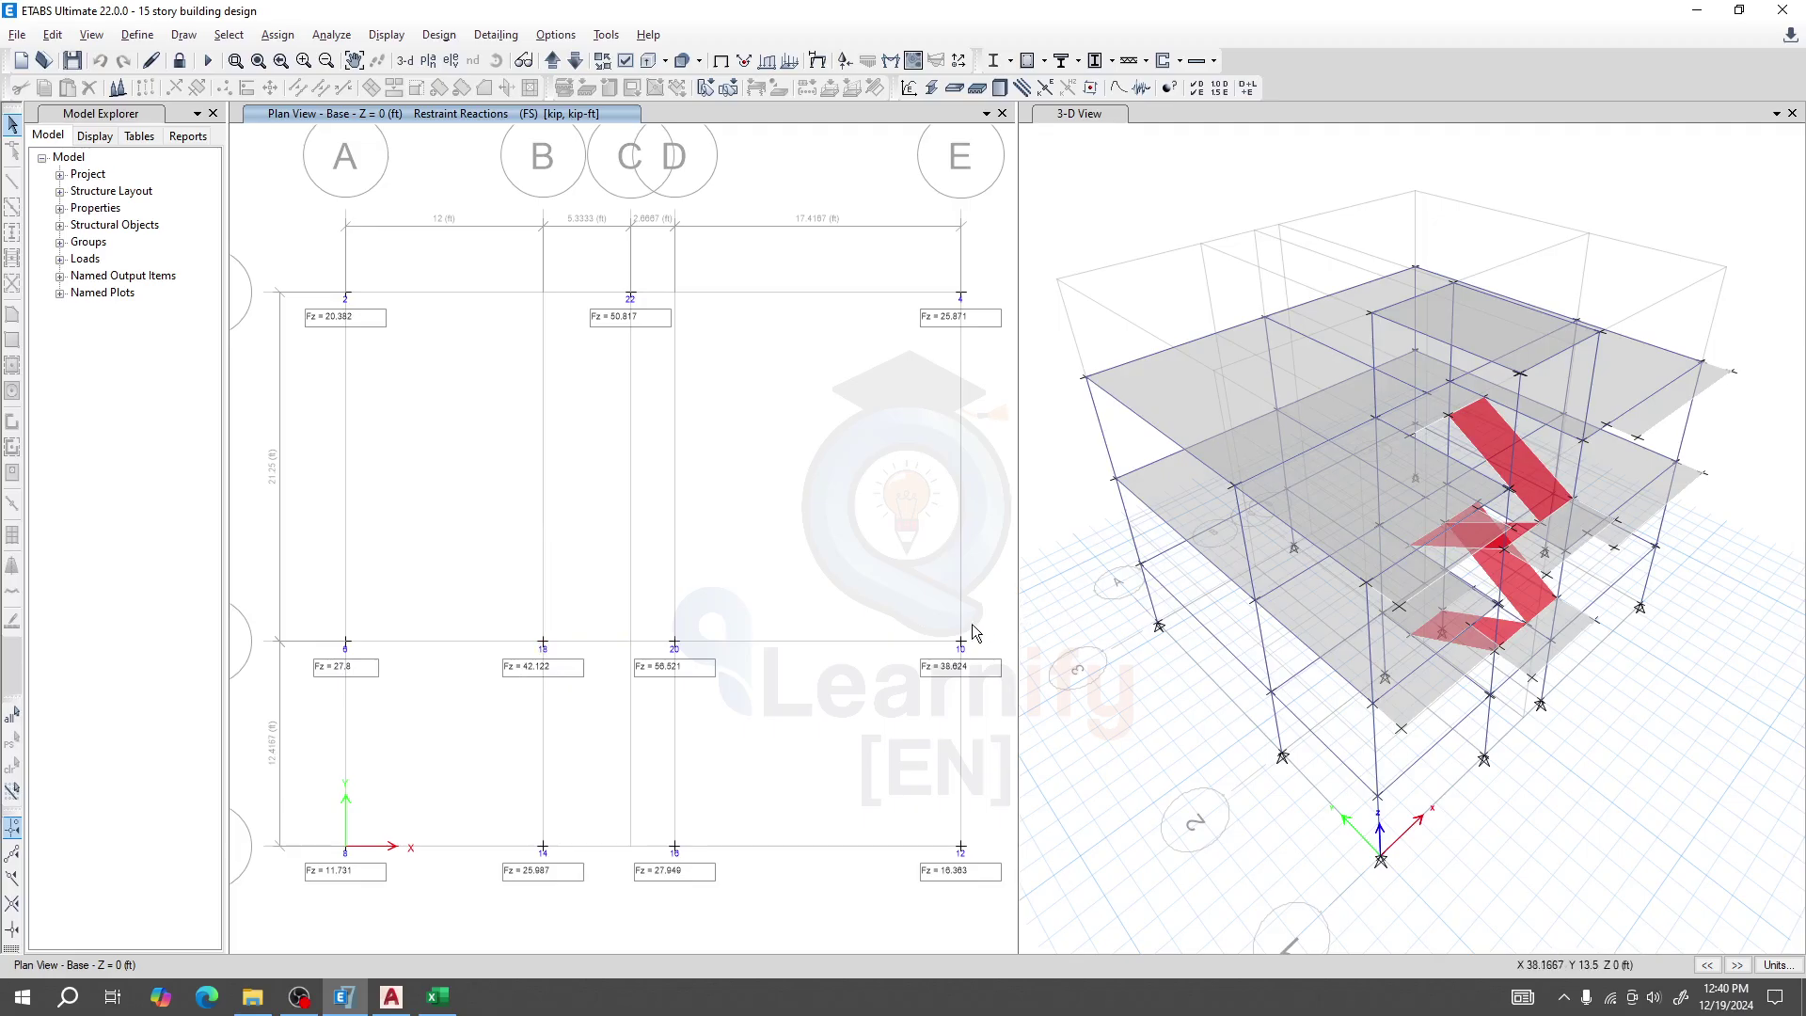
{"action": "mouse_move", "coordinate": [964, 646]}
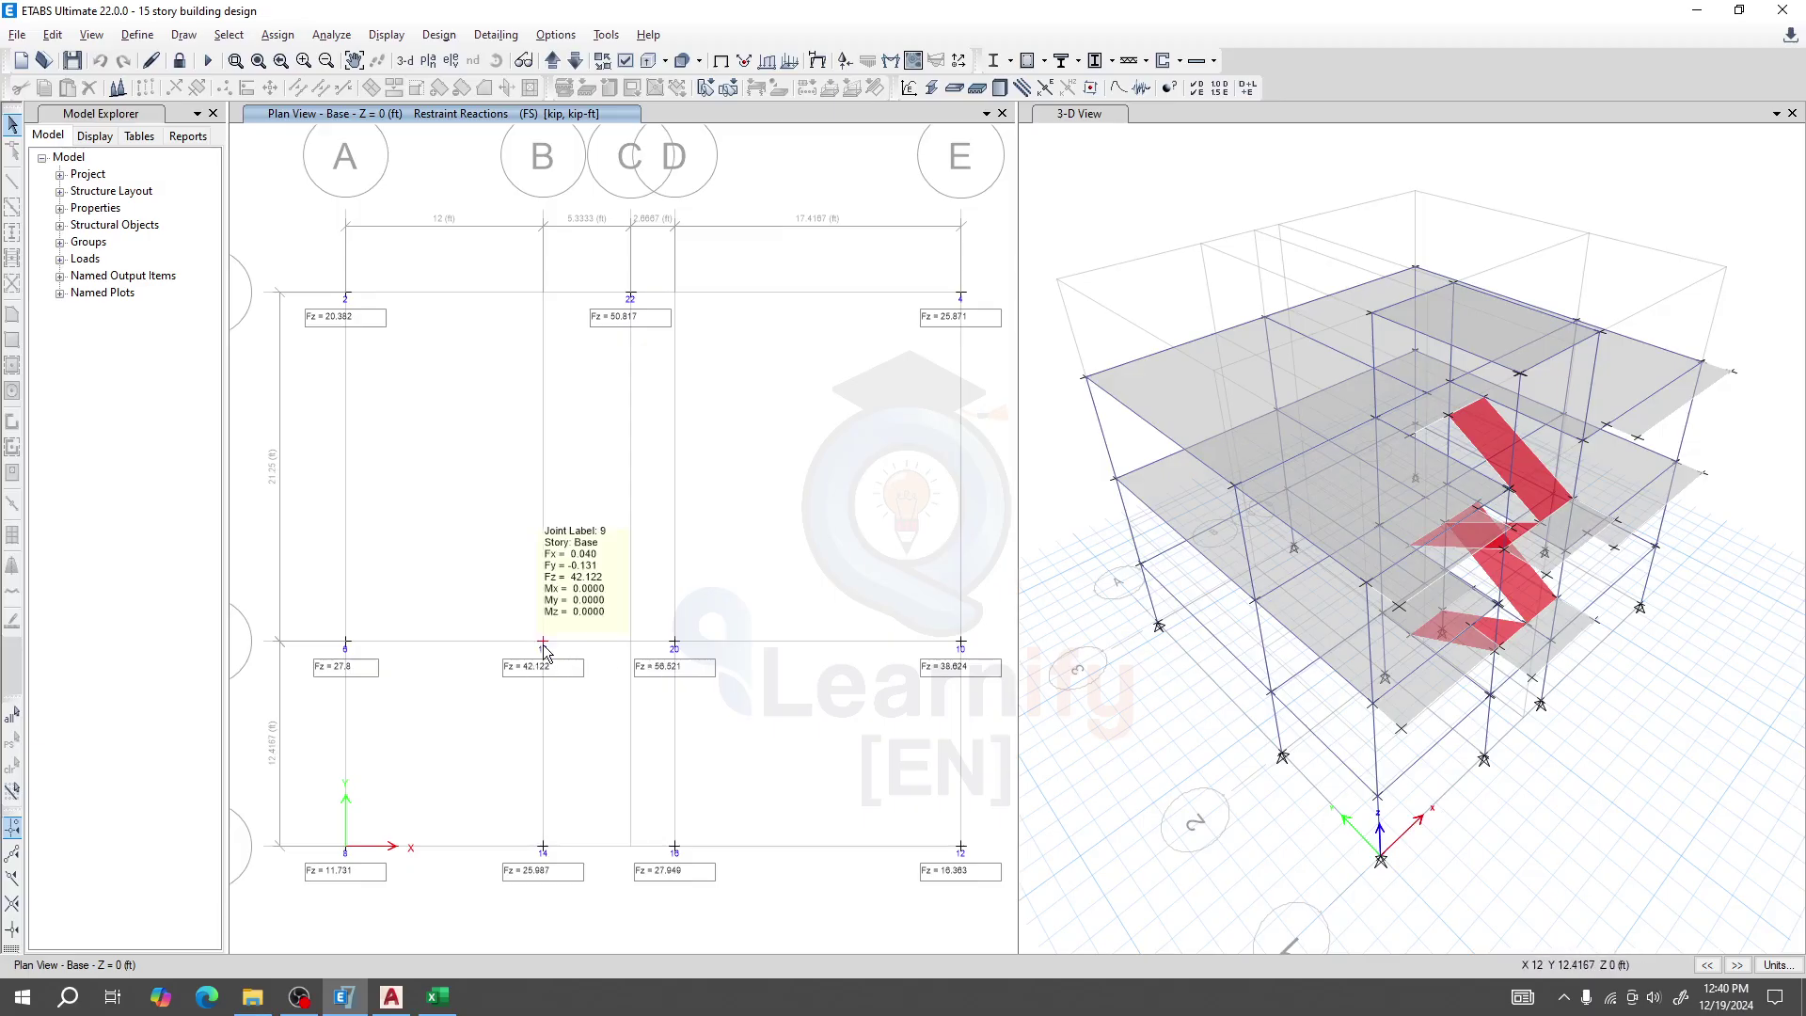
Display the tabulated Fz base reactions for the SL load combination
{"action": "left_click", "coordinate": [843, 63]}
{"action": "left_click", "coordinate": [859, 386]}
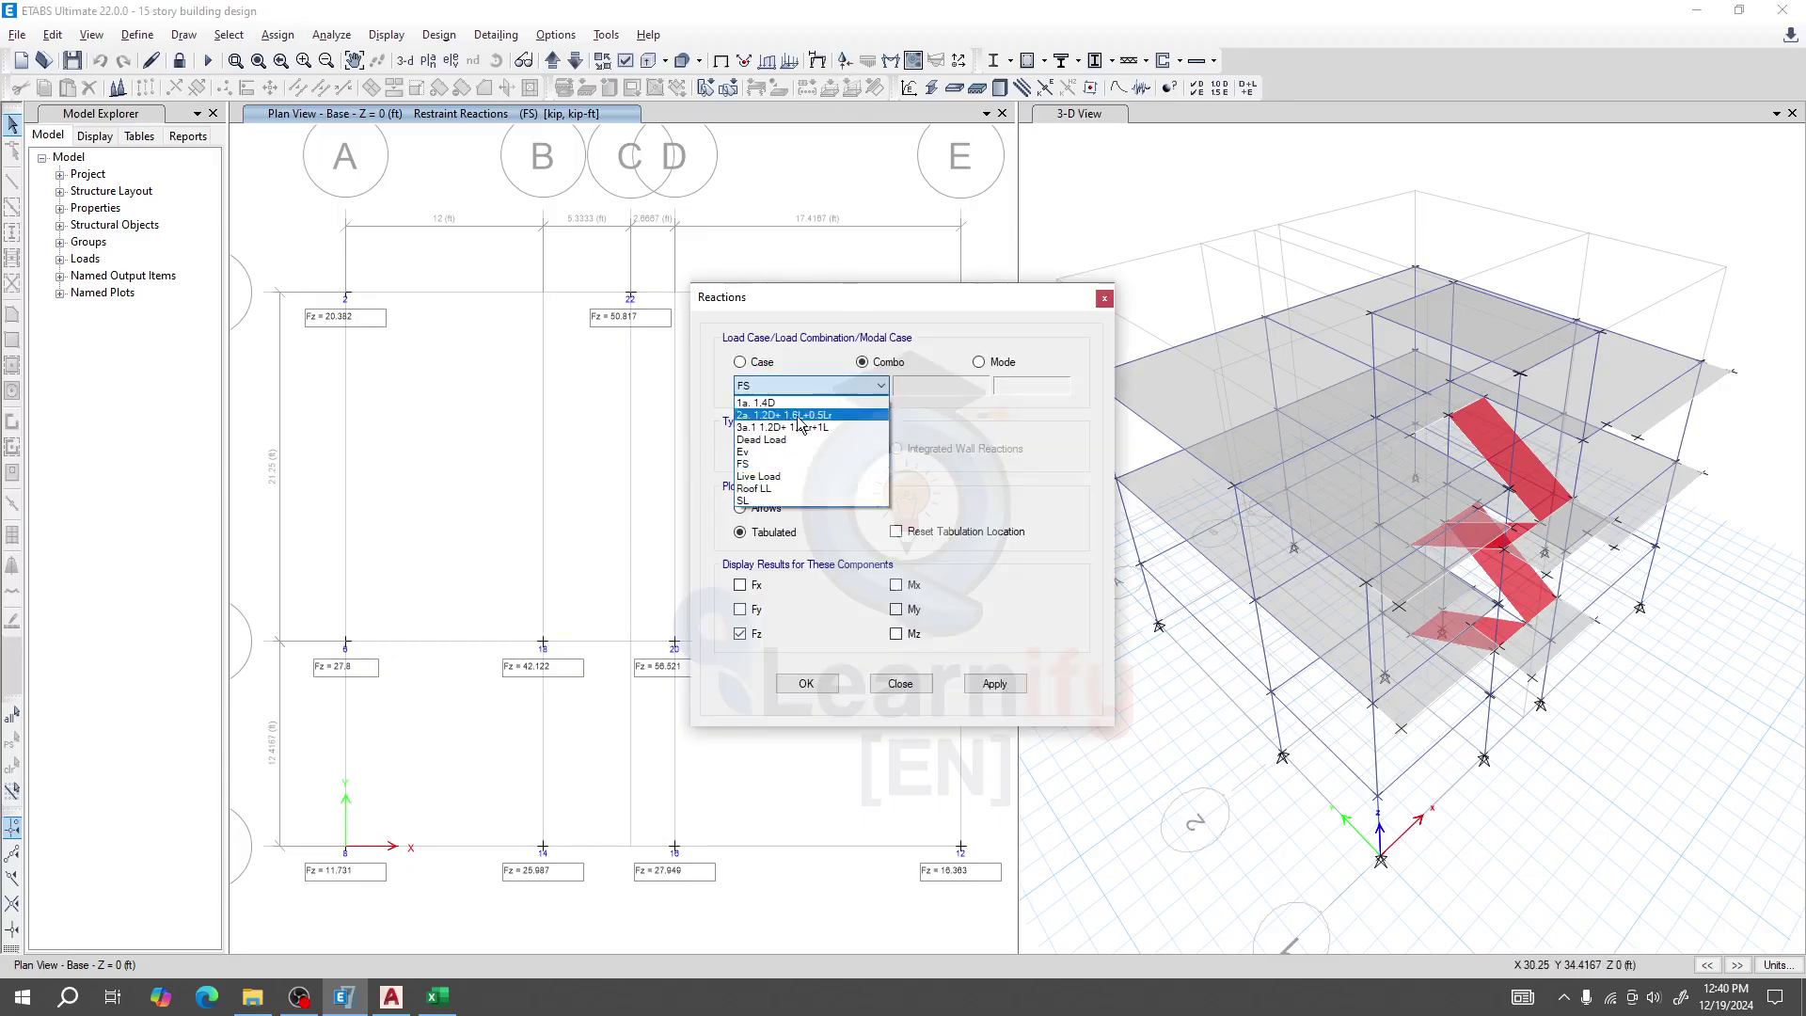
{"action": "left_click", "coordinate": [761, 502]}
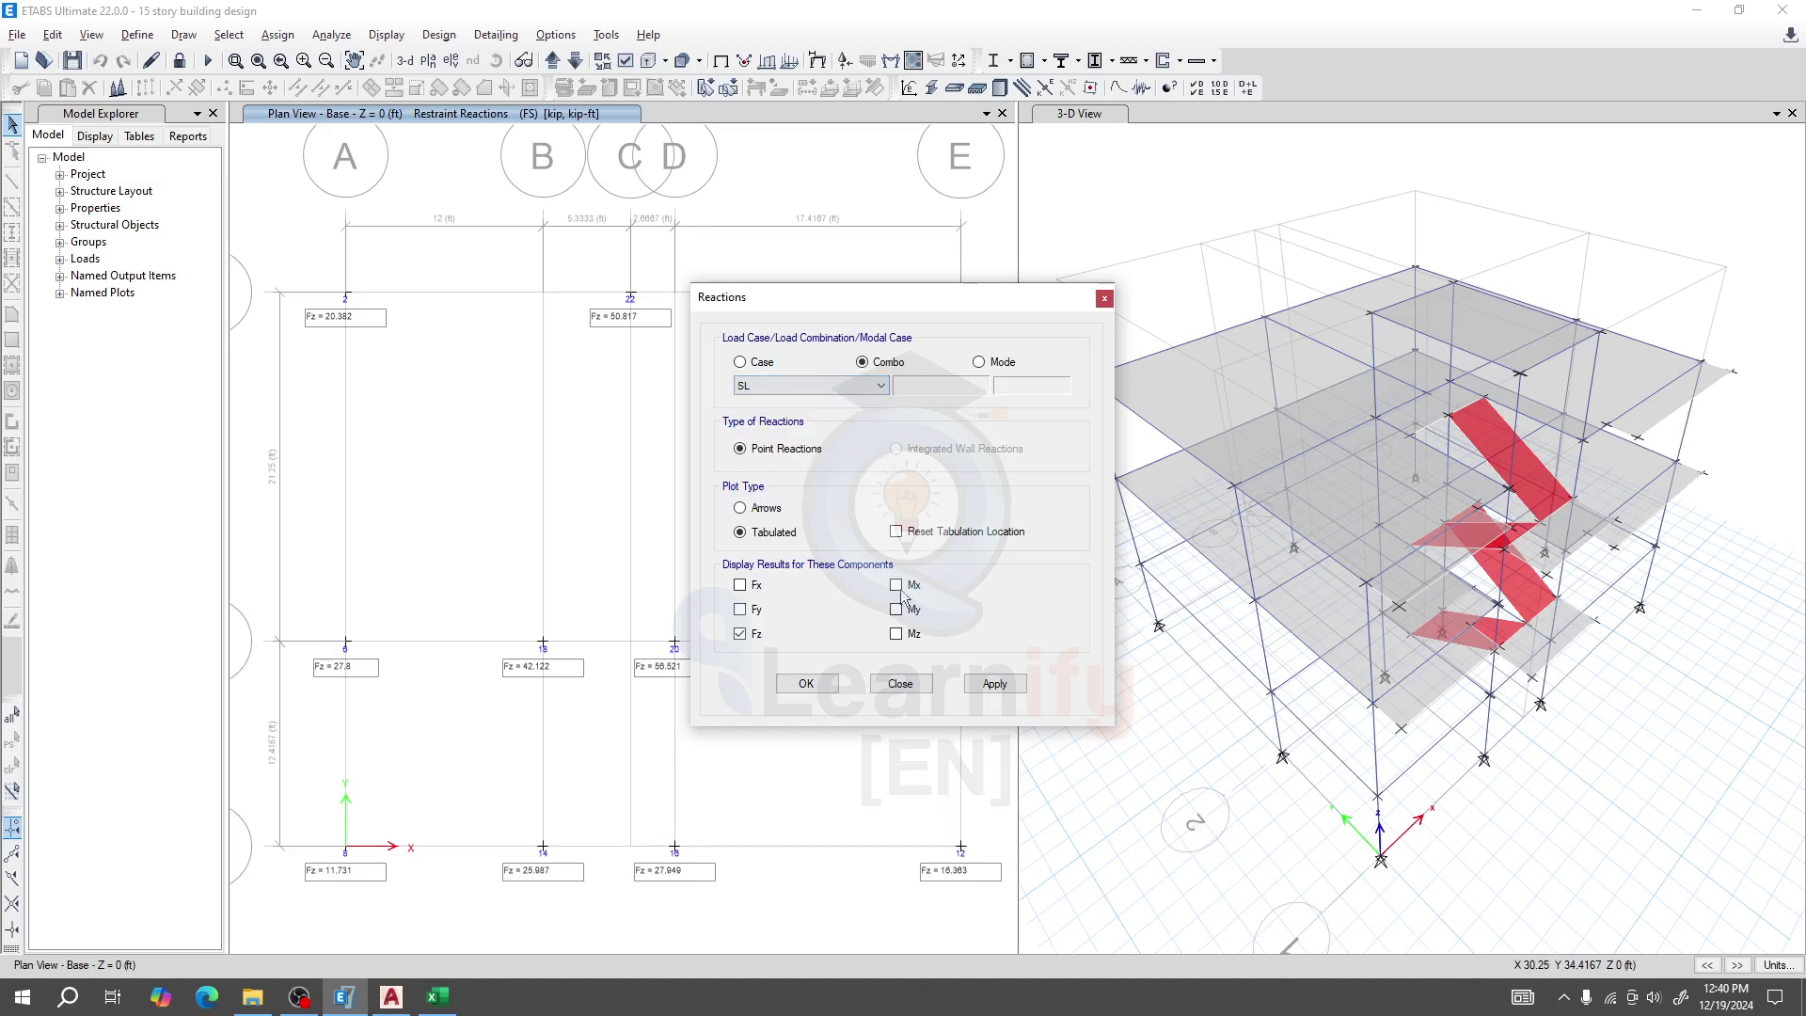
{"action": "left_click", "coordinate": [1003, 691]}
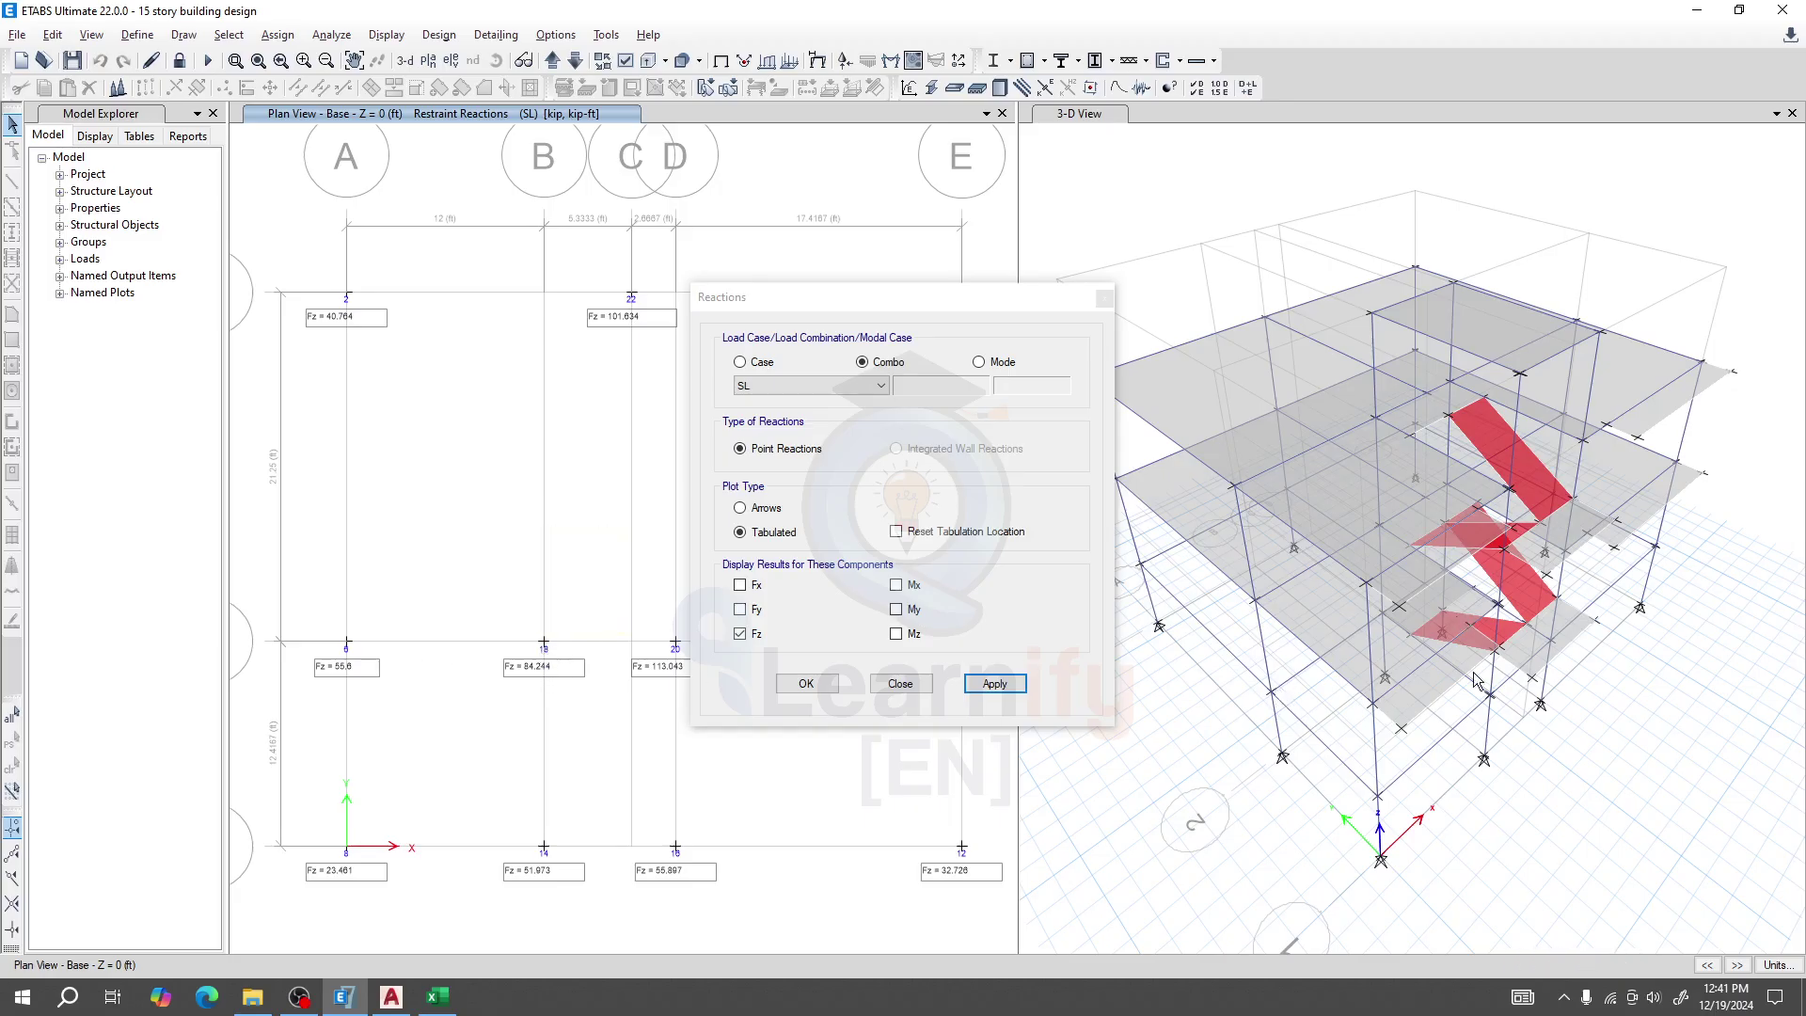
Check the section property of the ground-floor column at grid B of the middle row, and return to the Excel footing design sheet
{"action": "left_click_drag", "start_coordinate": [1472, 837], "coordinate": [1420, 670]}
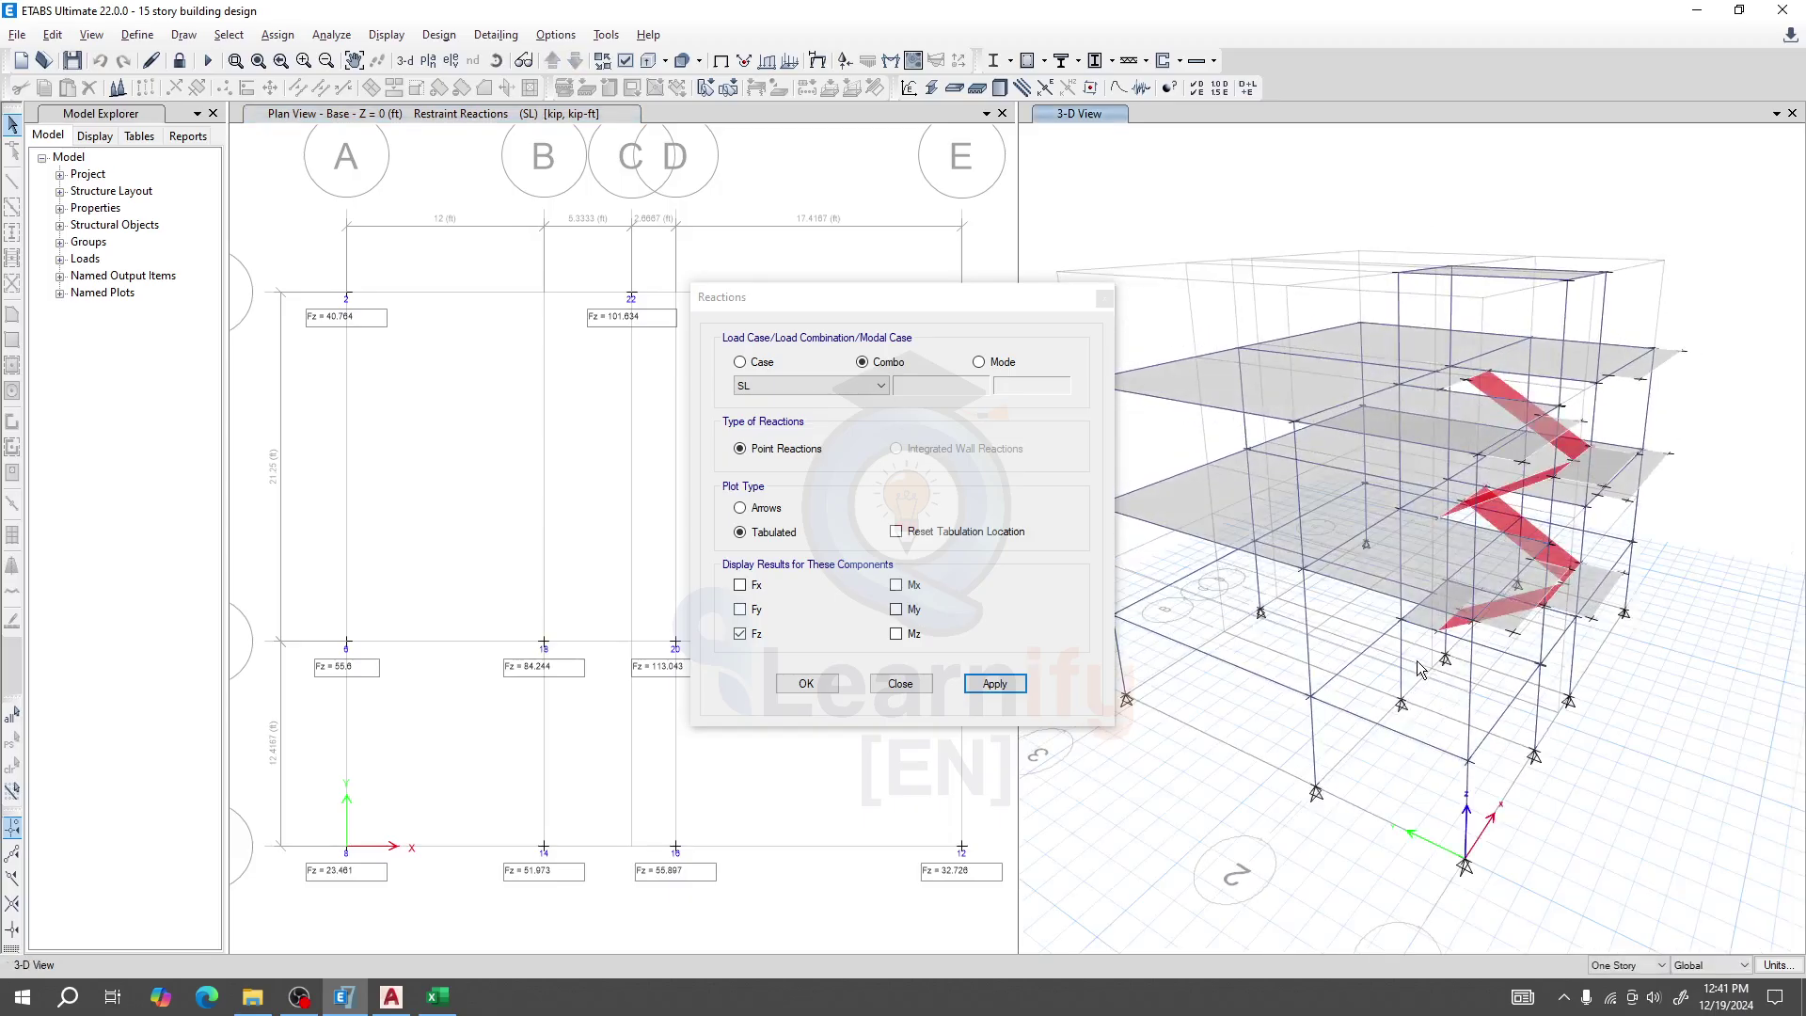
{"action": "right_click", "coordinate": [1402, 664]}
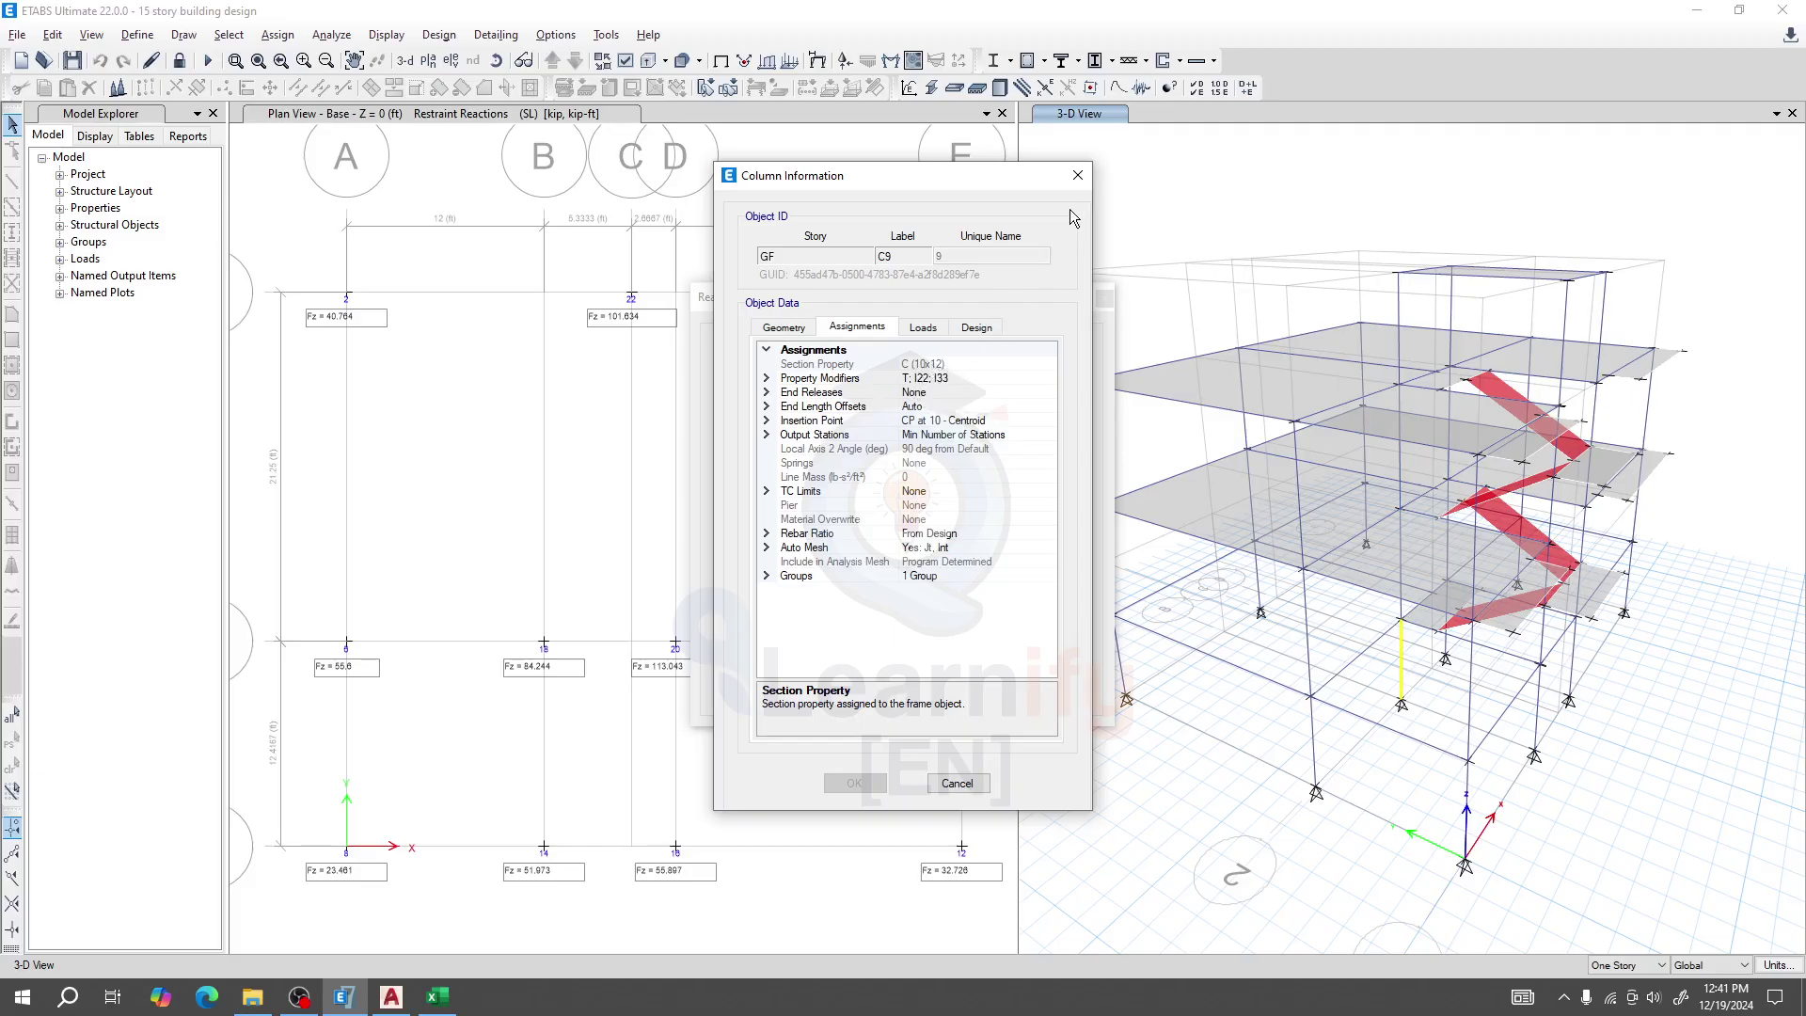
{"action": "left_click", "coordinate": [1078, 175]}
{"action": "left_click", "coordinate": [438, 997]}
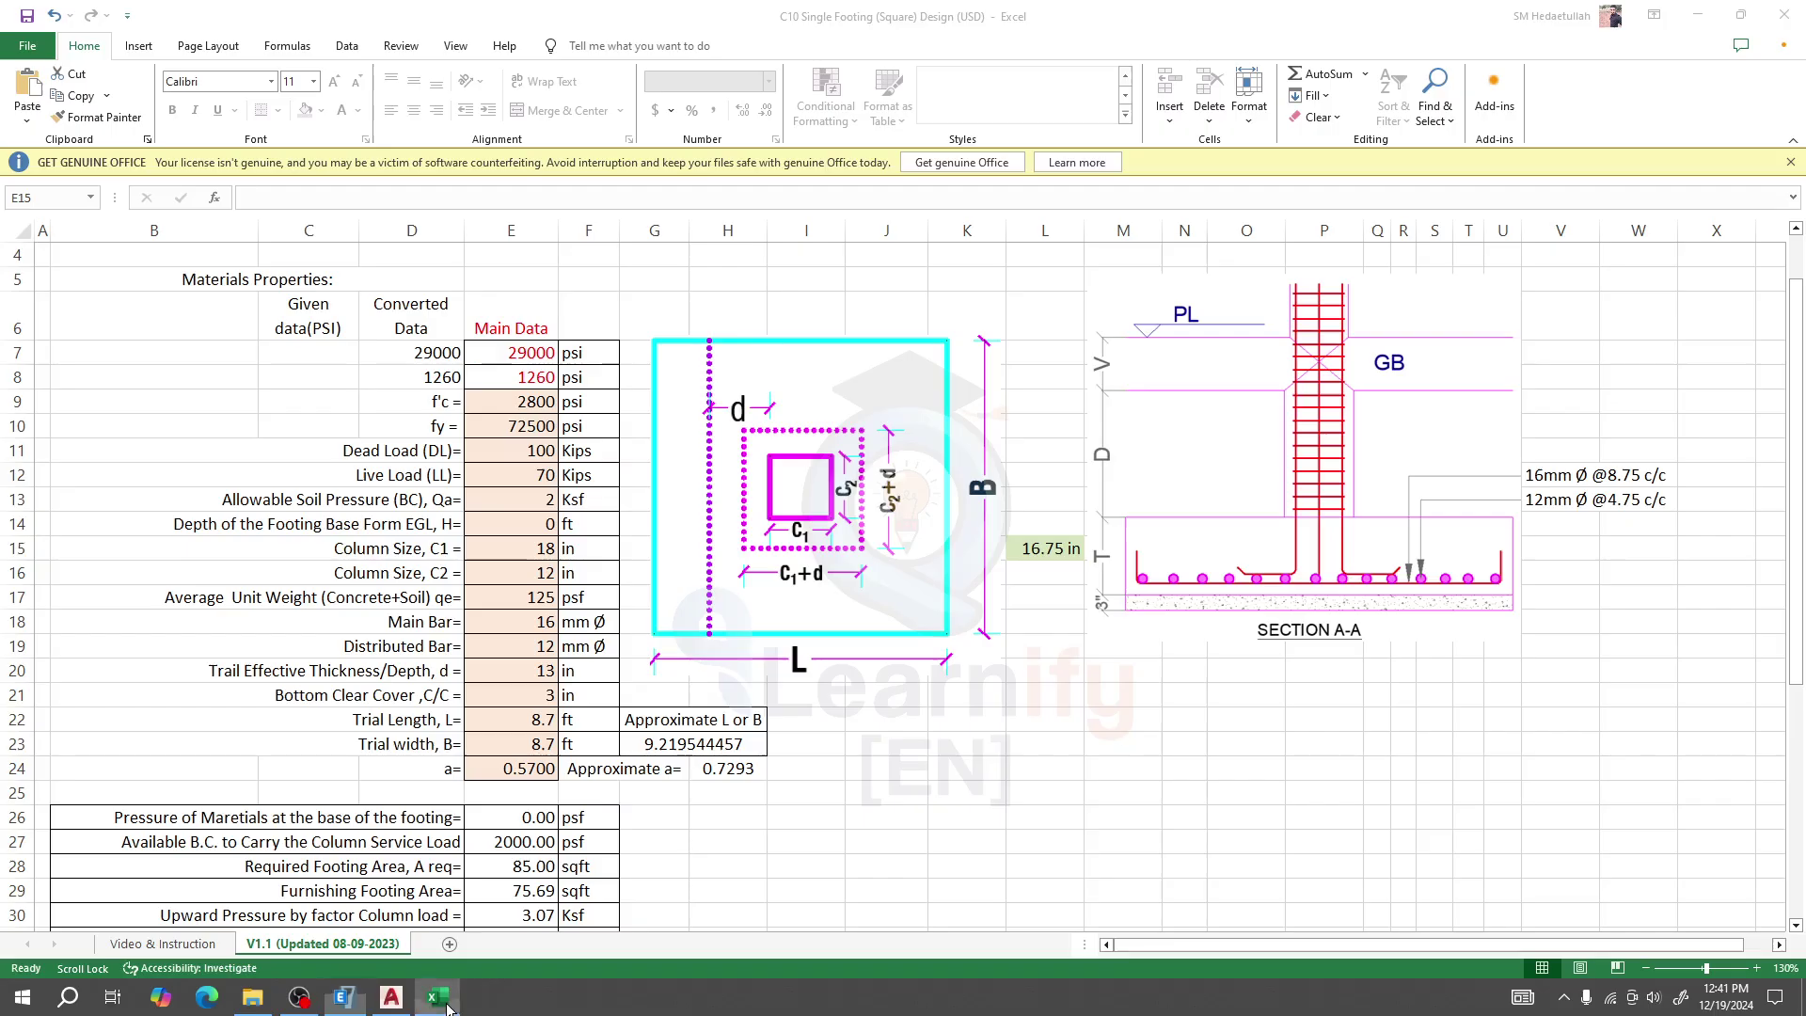
{"action": "left_click", "coordinate": [525, 577]}
{"action": "left_click", "coordinate": [512, 542]}
{"action": "left_click", "coordinate": [518, 569]}
{"action": "left_click", "coordinate": [518, 548]}
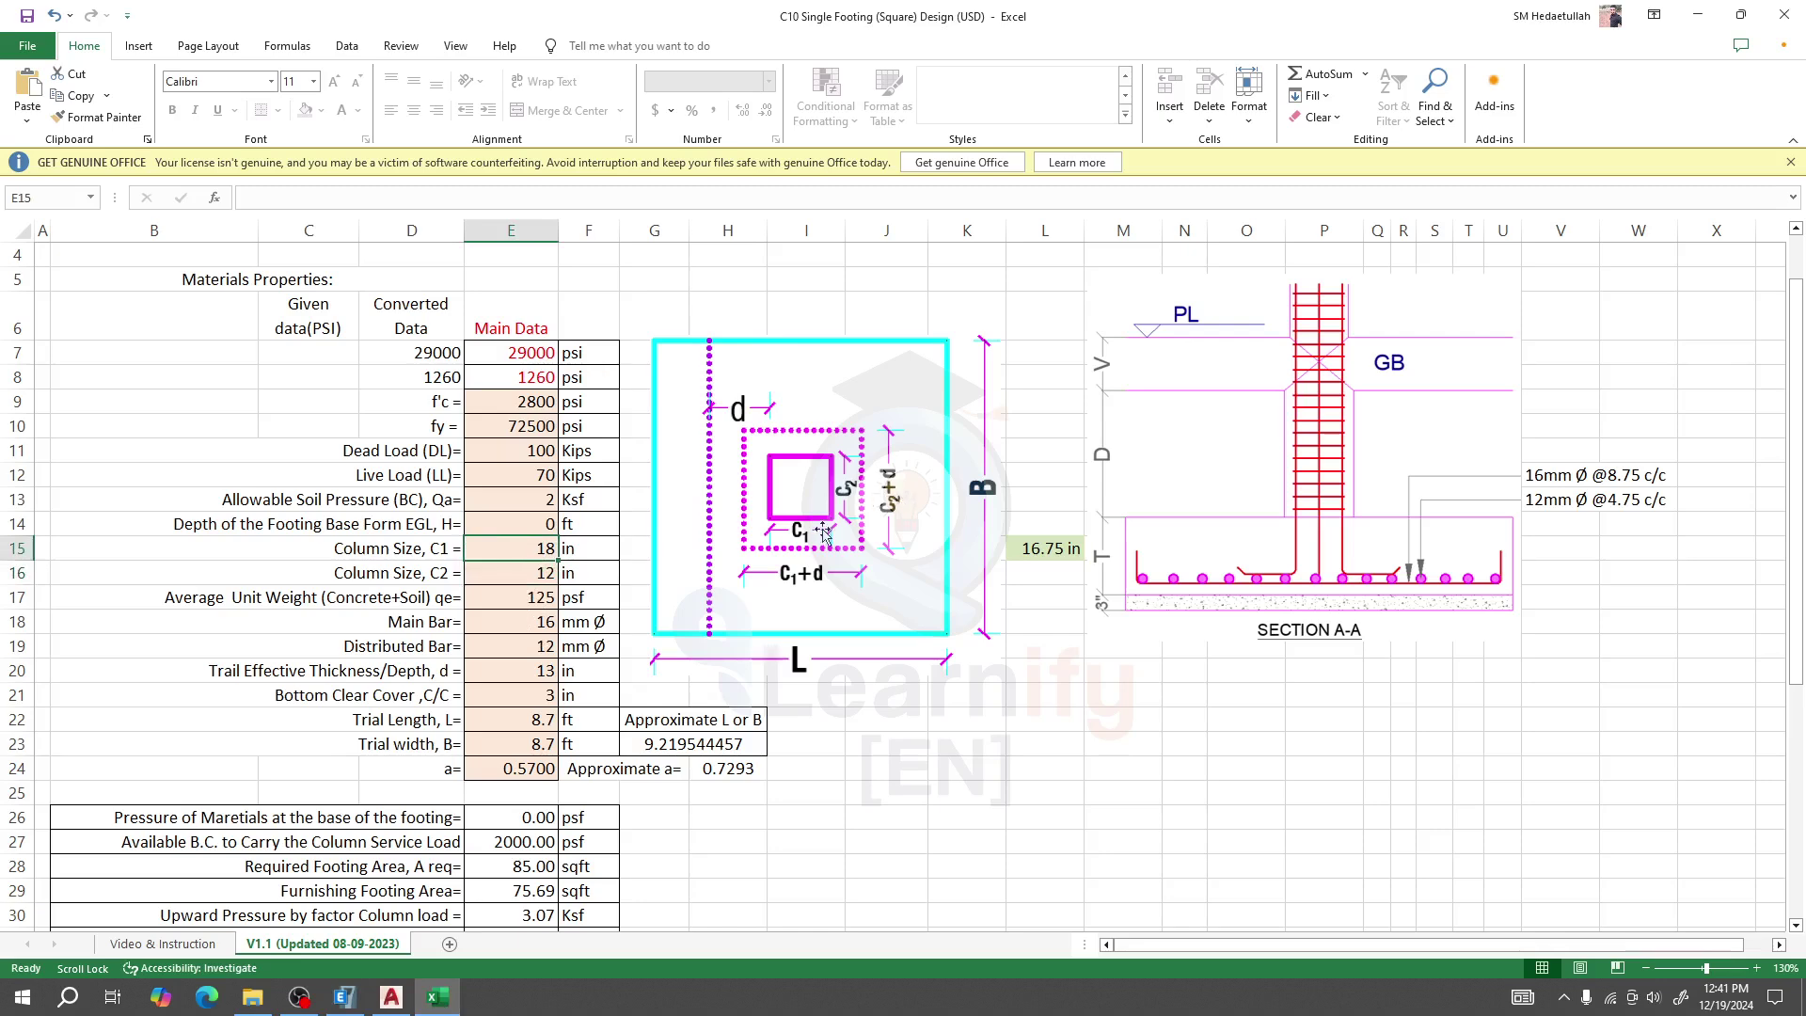
{"action": "type", "text": "10+E15"}
{"action": "key", "text": "Escape"}
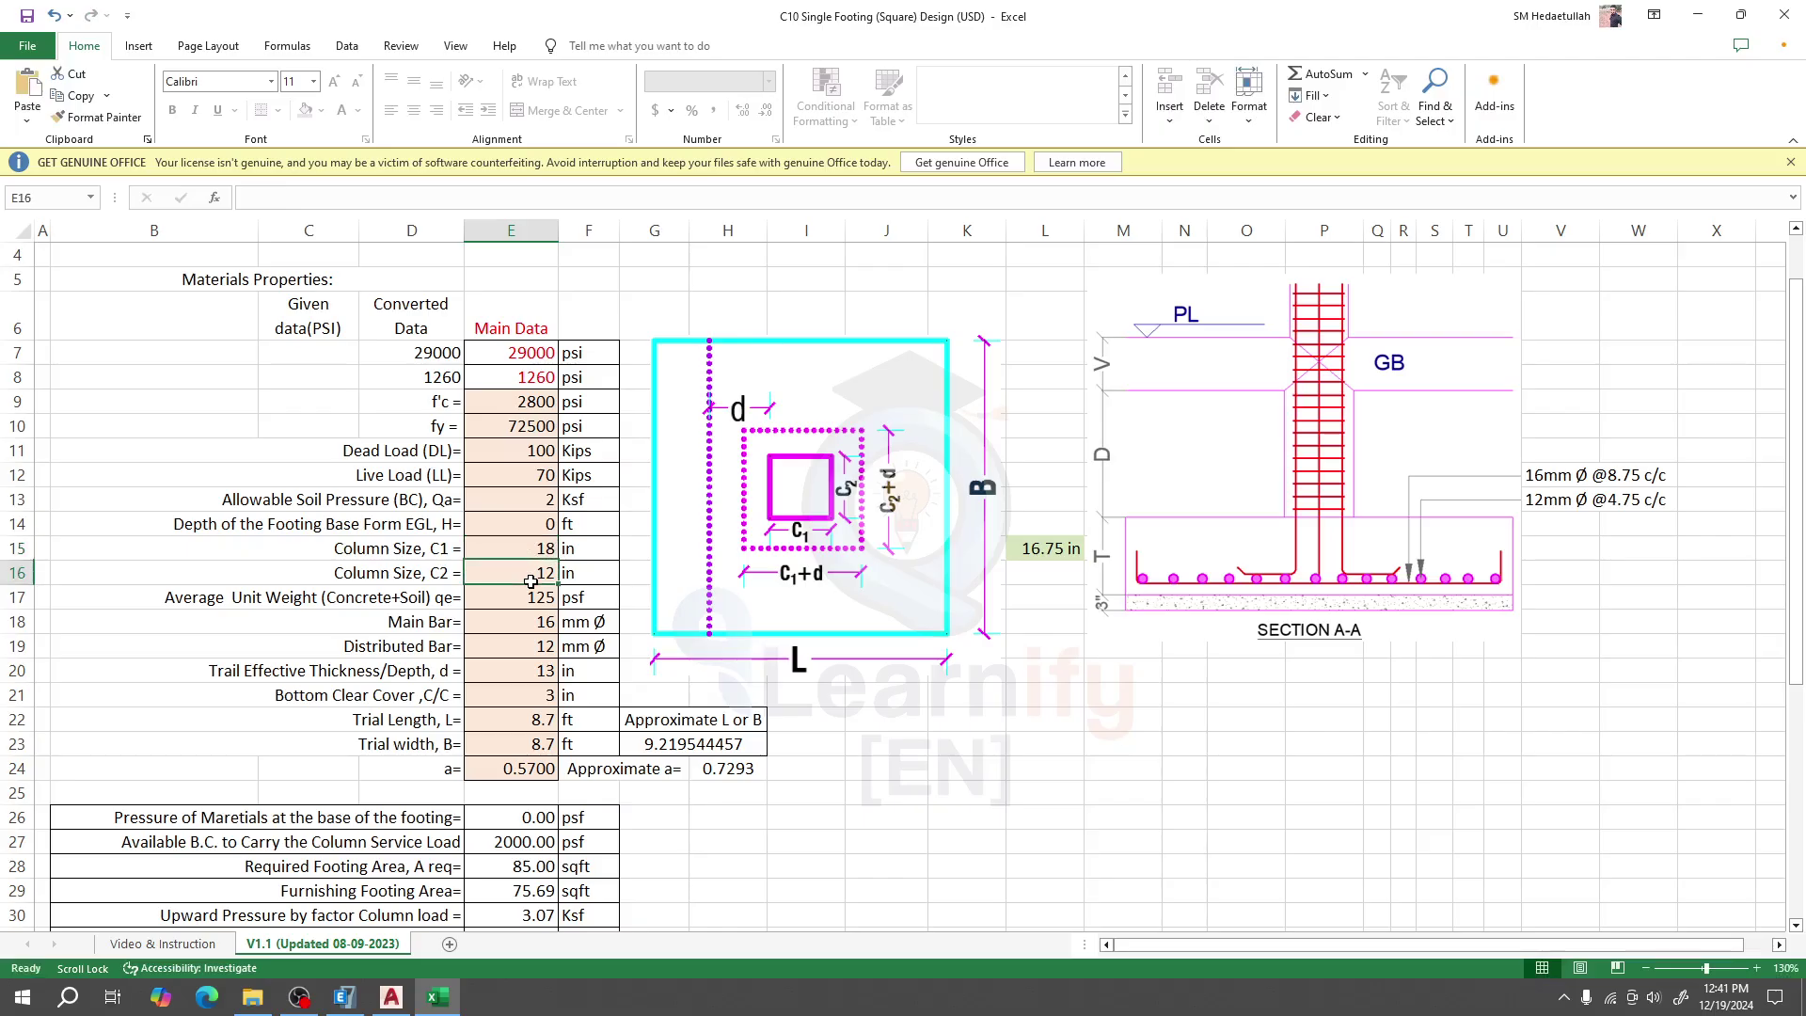
Set the column size C1 to 10 in in the footing design sheet
{"action": "type", "text": "1"}
{"action": "key", "text": "Return"}
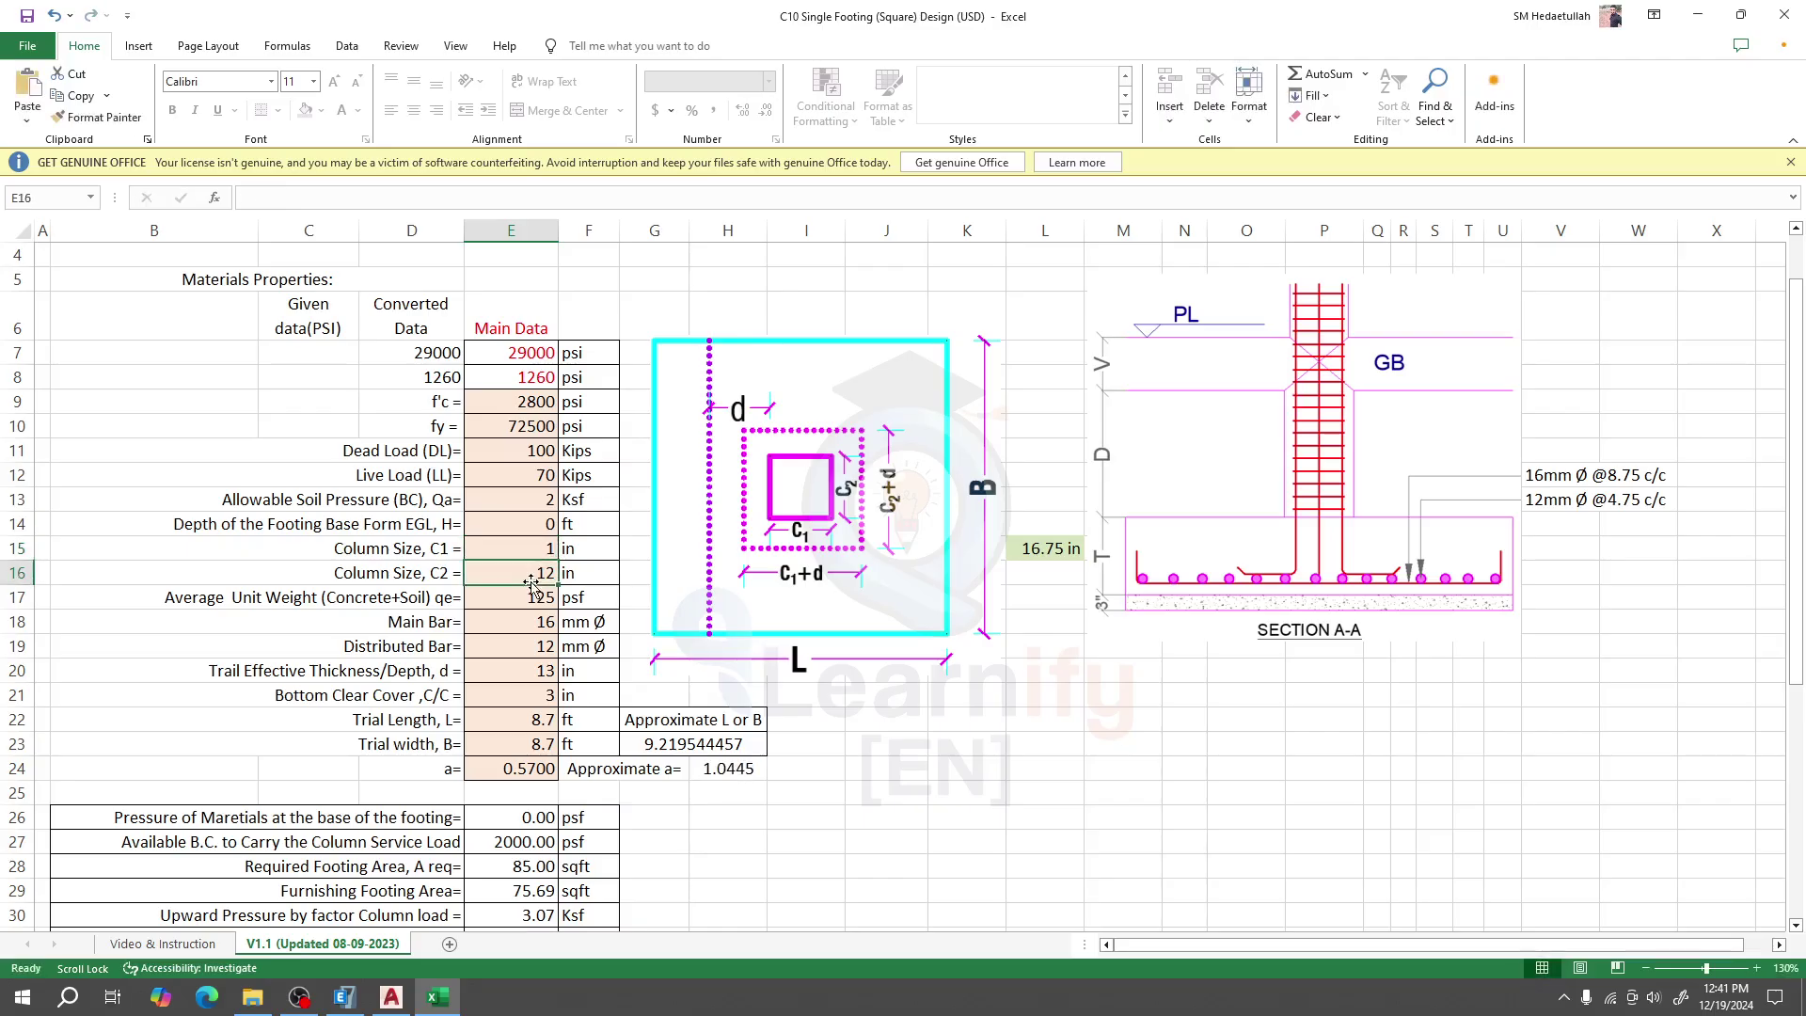
{"action": "key", "text": "Up"}
{"action": "type", "text": "0"}
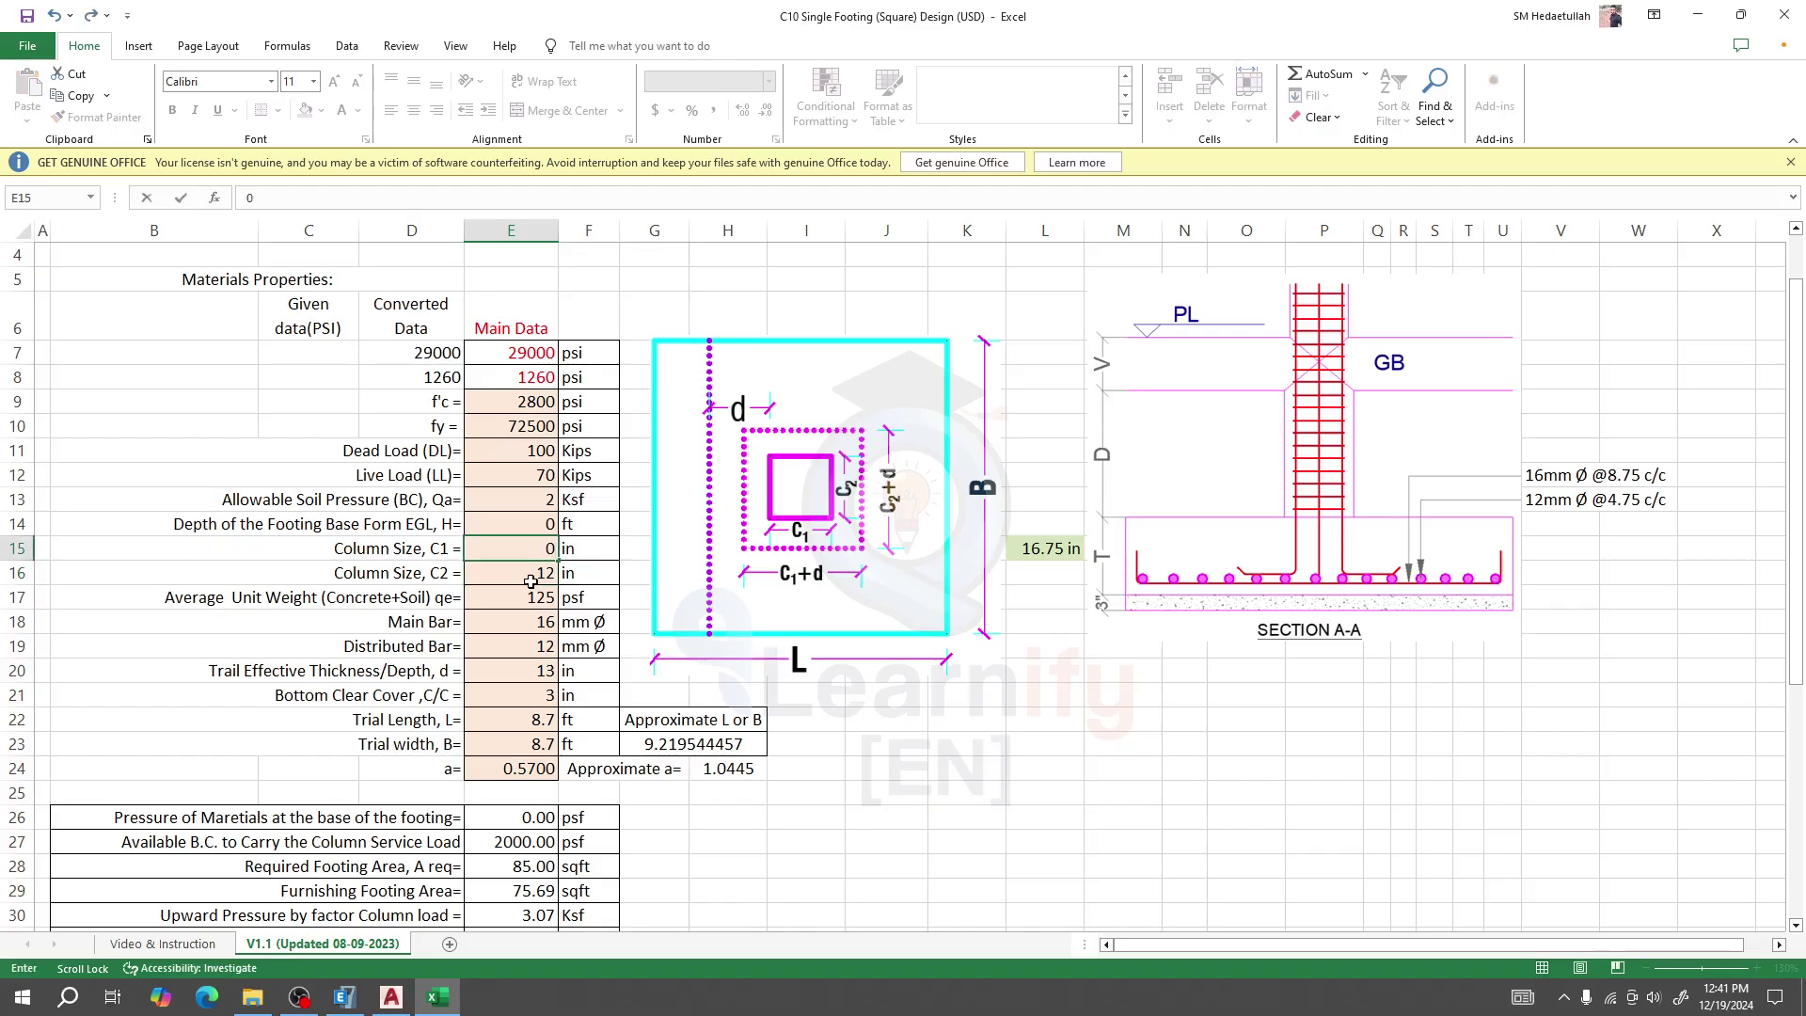
{"action": "key", "text": "Return"}
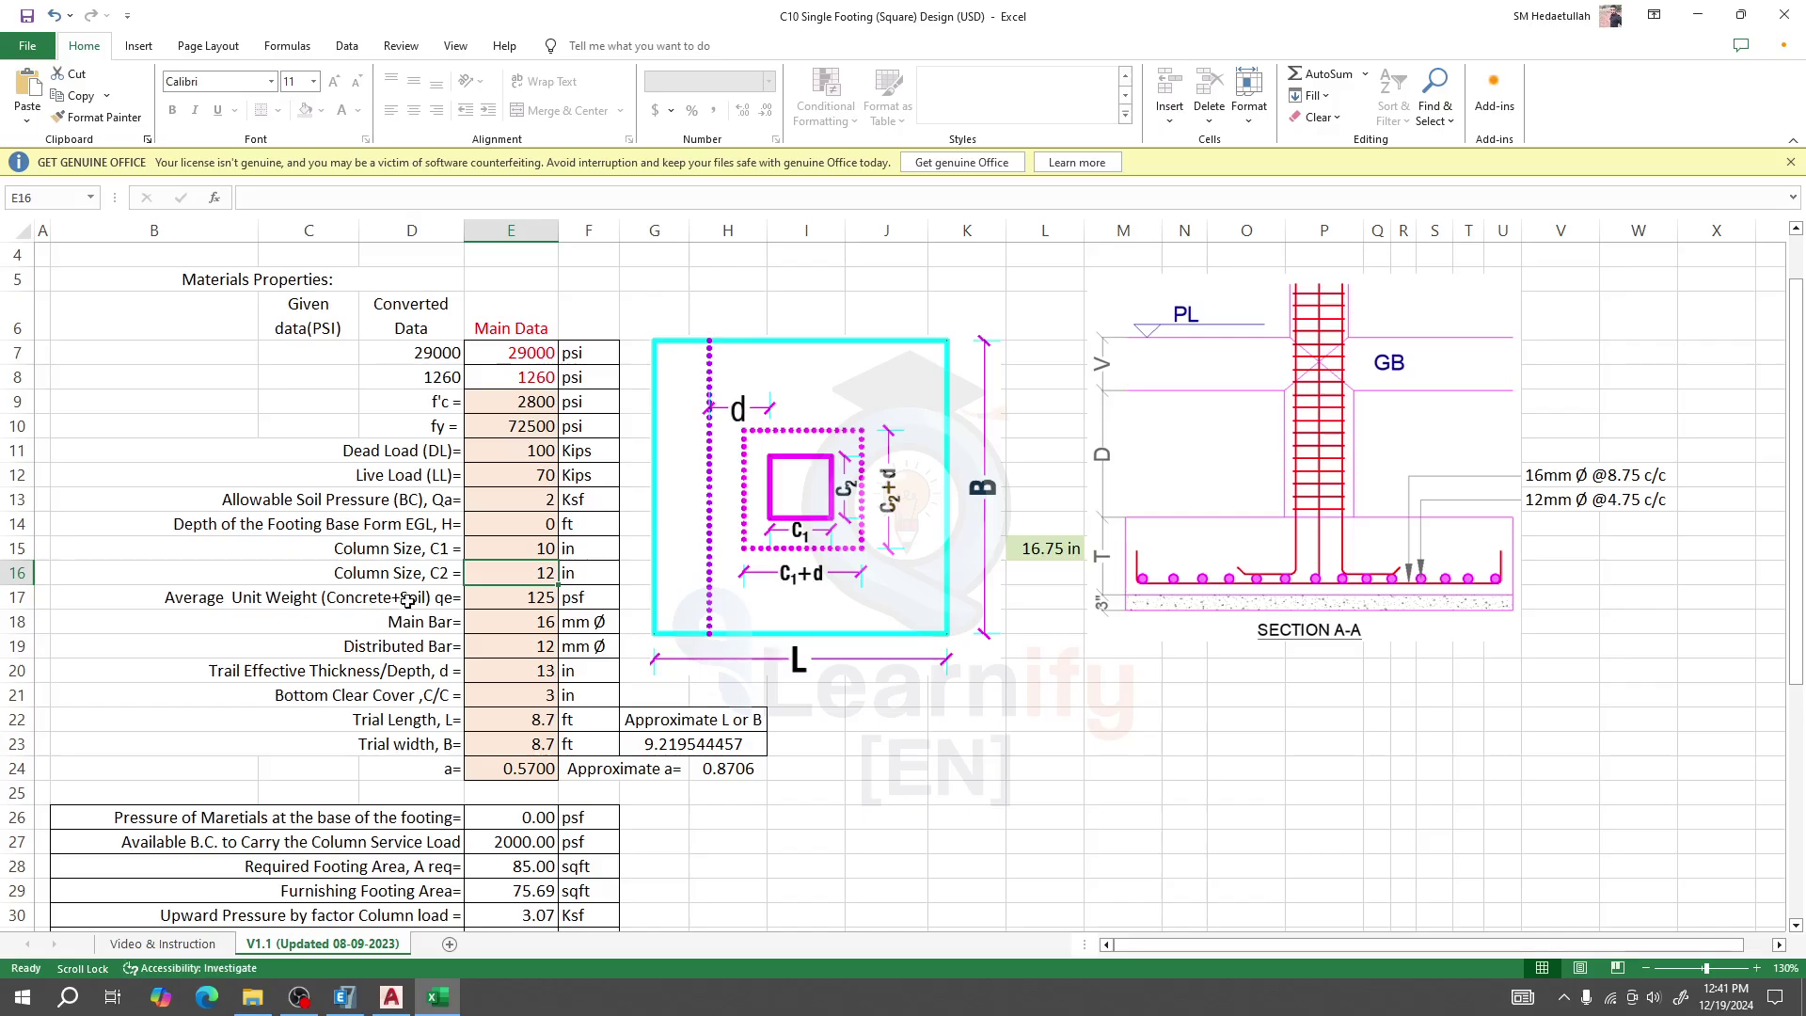
Set the main bar diameter to 12 mm
{"action": "left_click", "coordinate": [503, 599]}
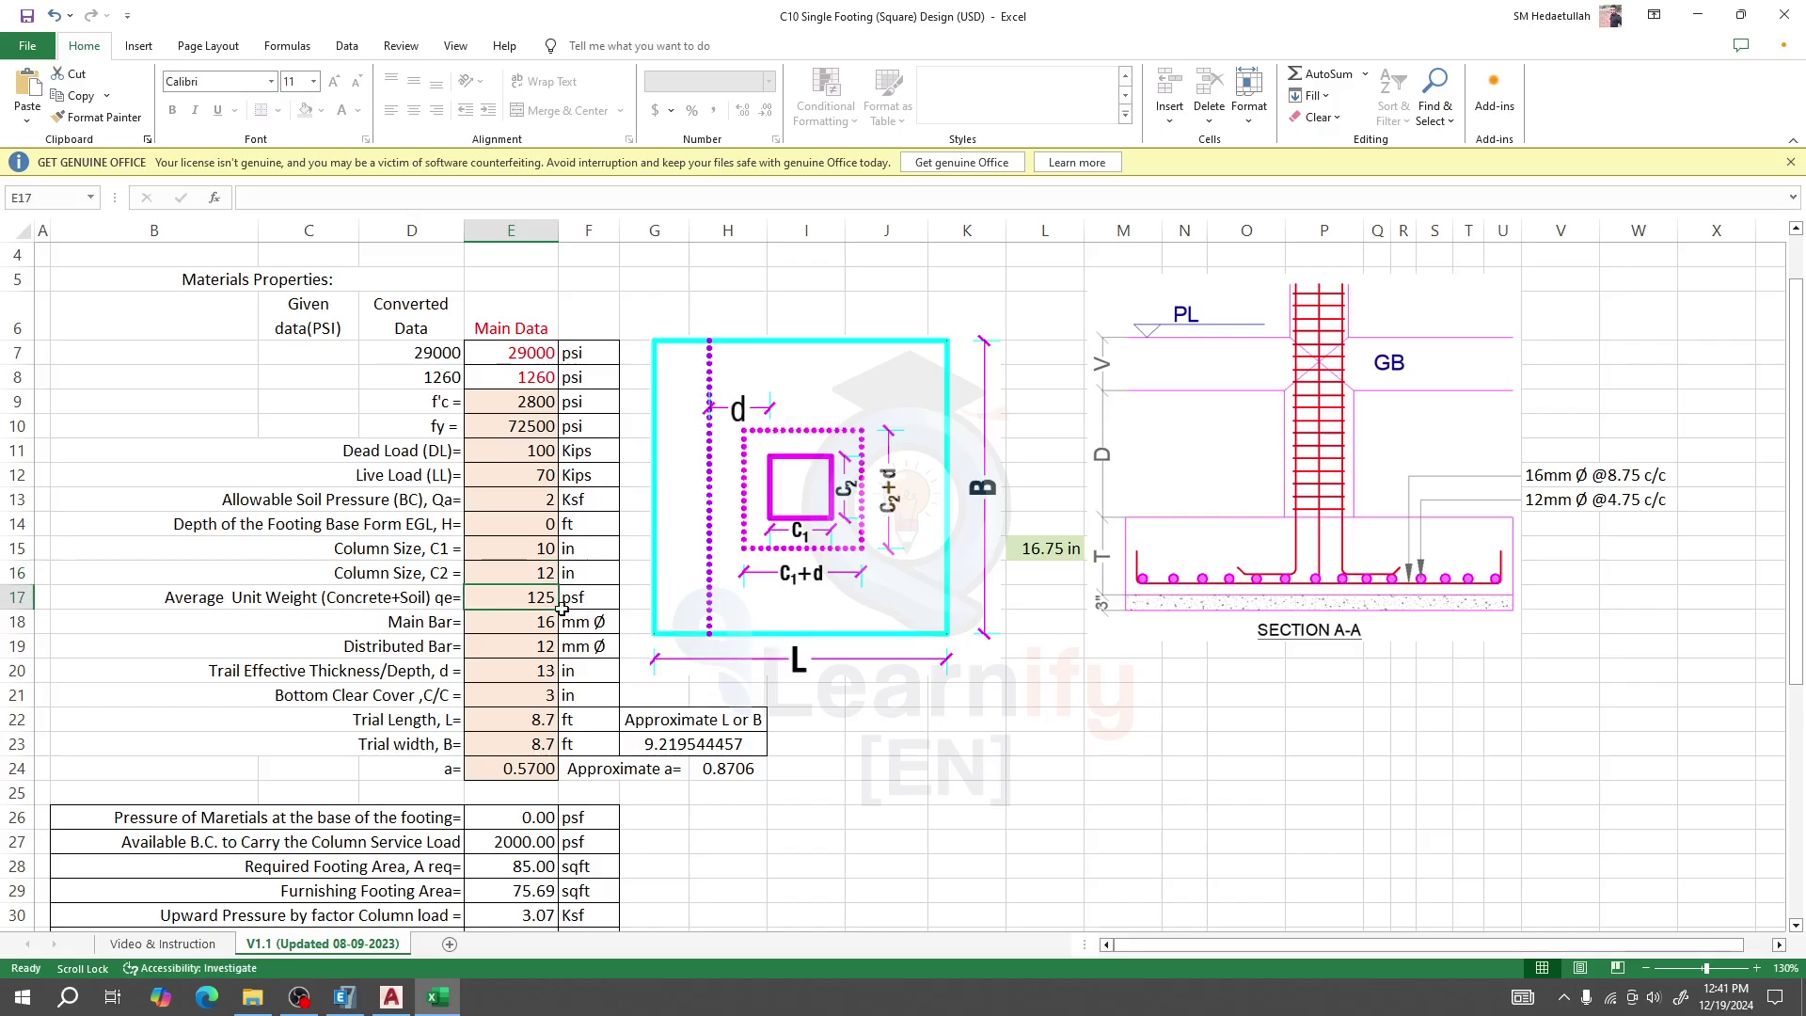
{"action": "left_click", "coordinate": [518, 624]}
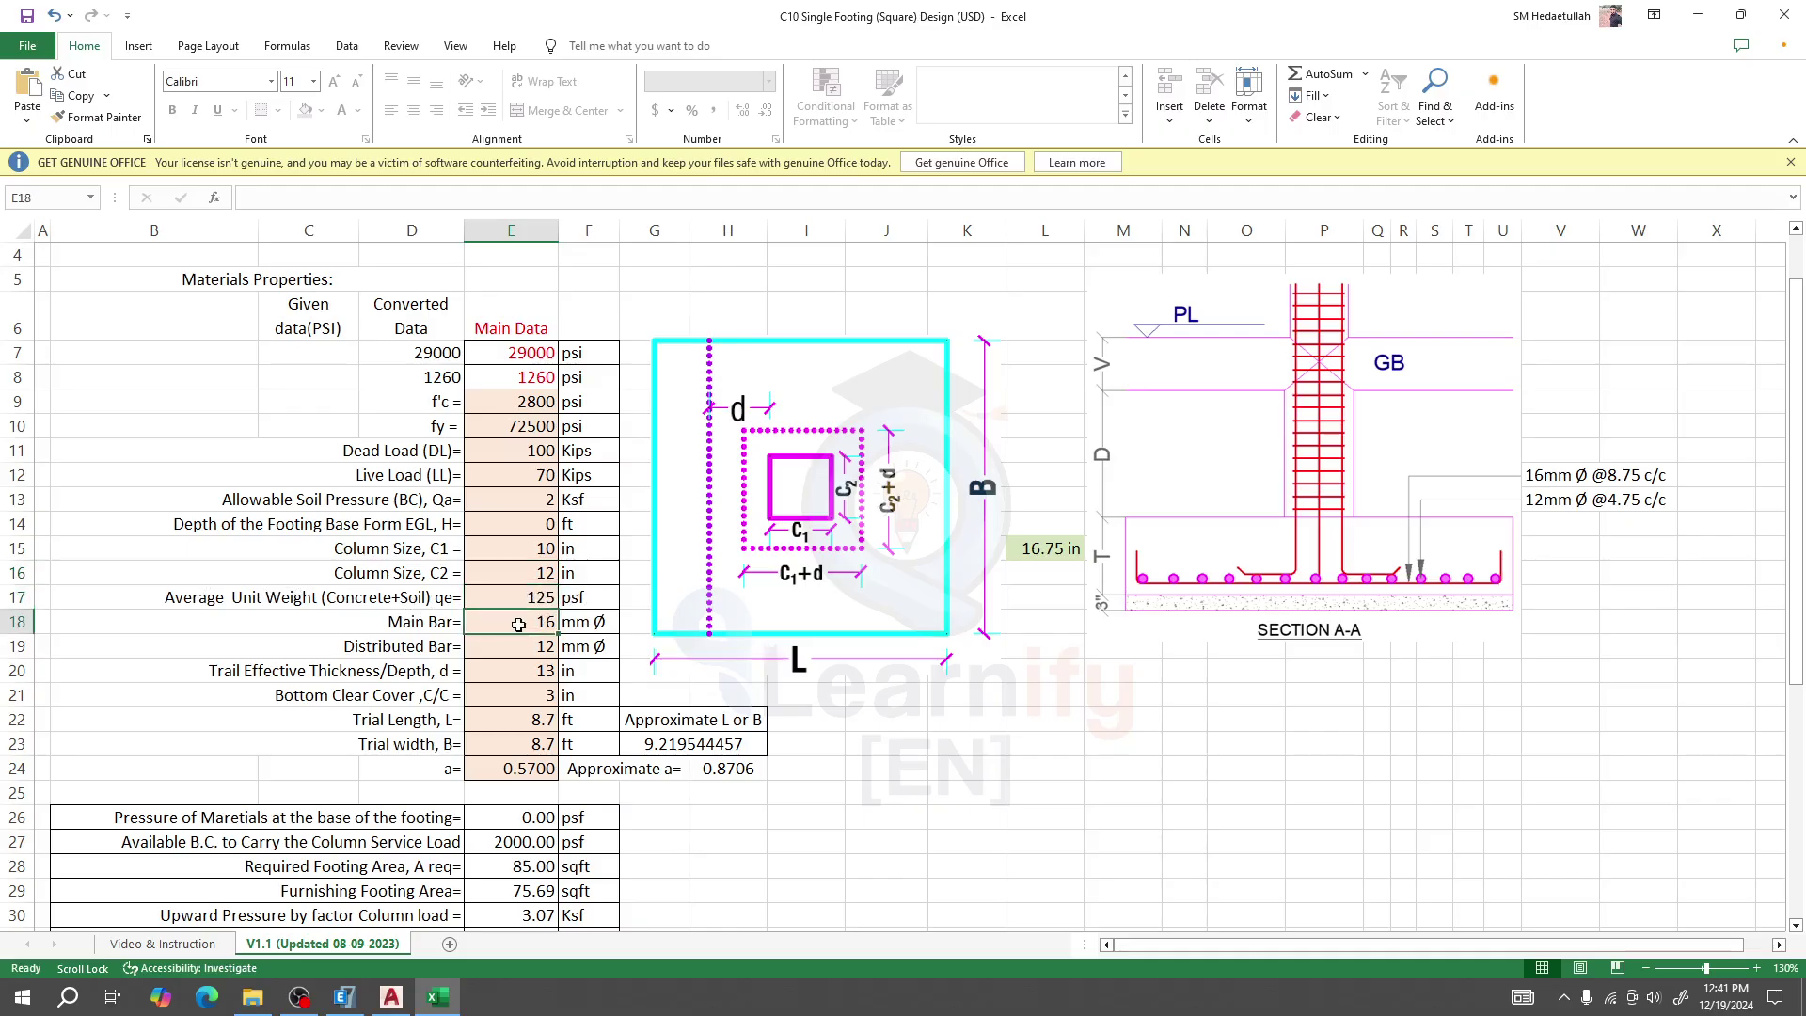
{"action": "type", "text": "1"}
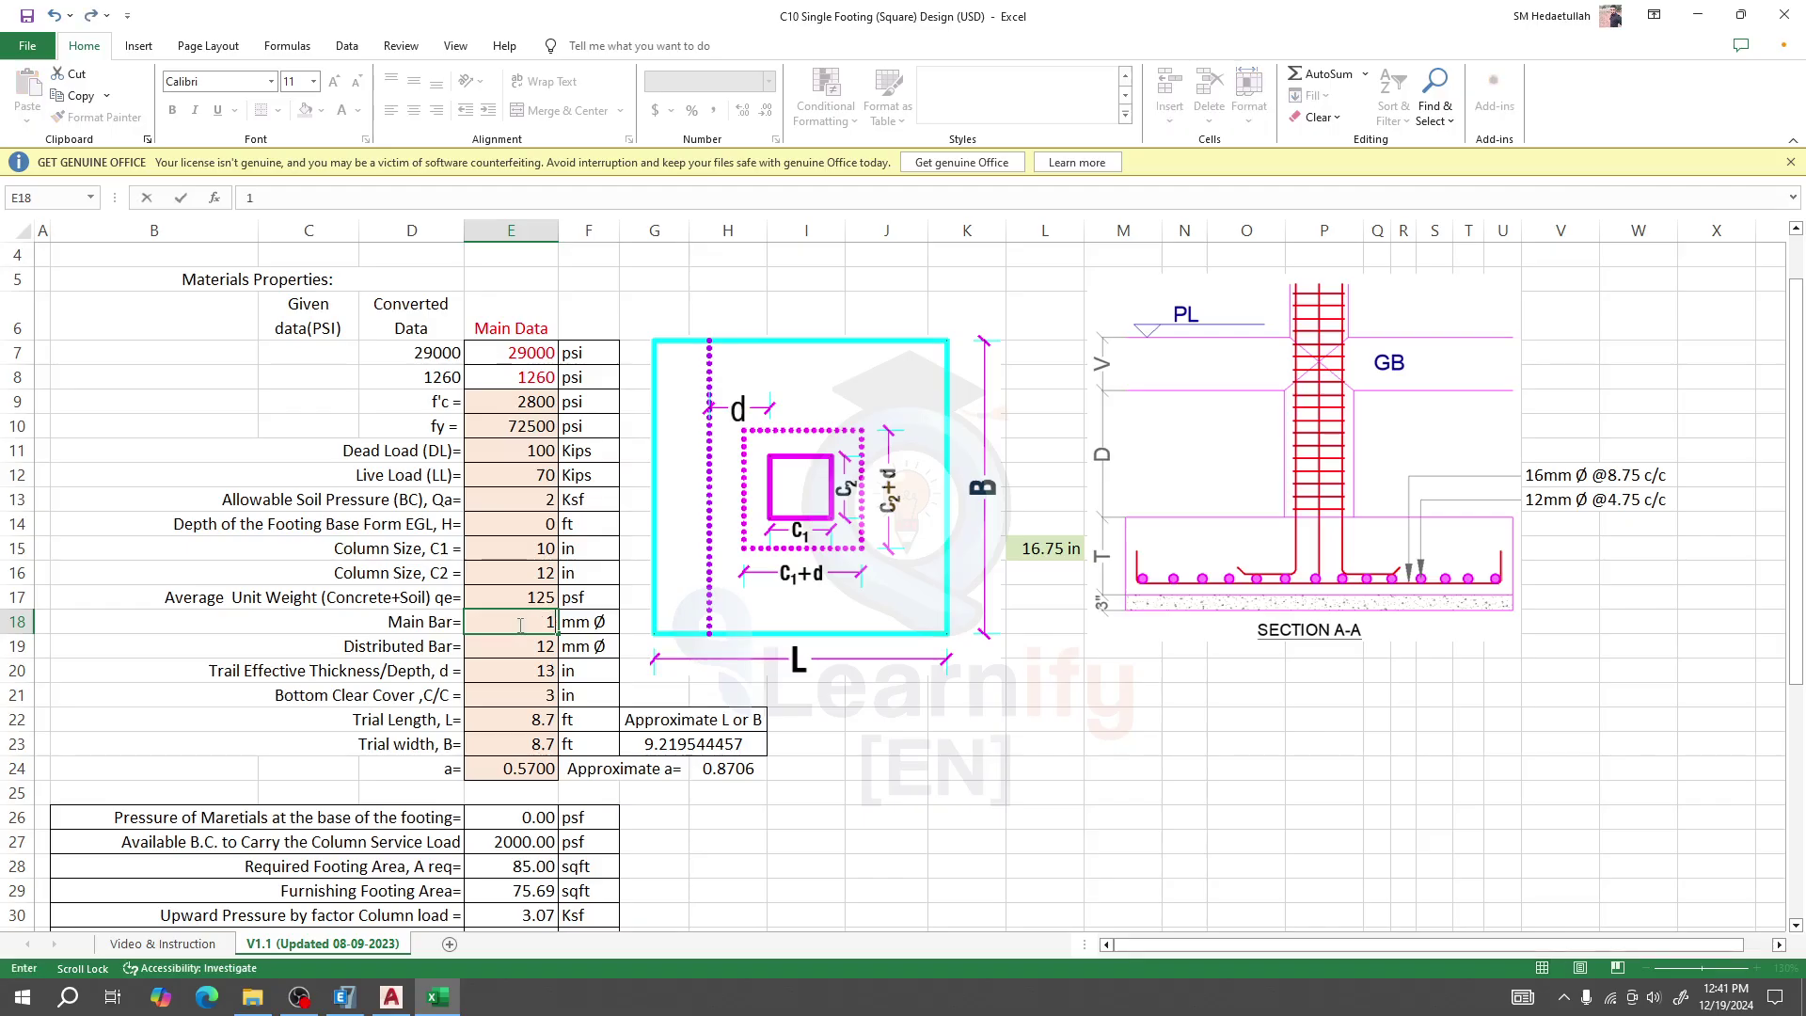
{"action": "key", "text": "Return"}
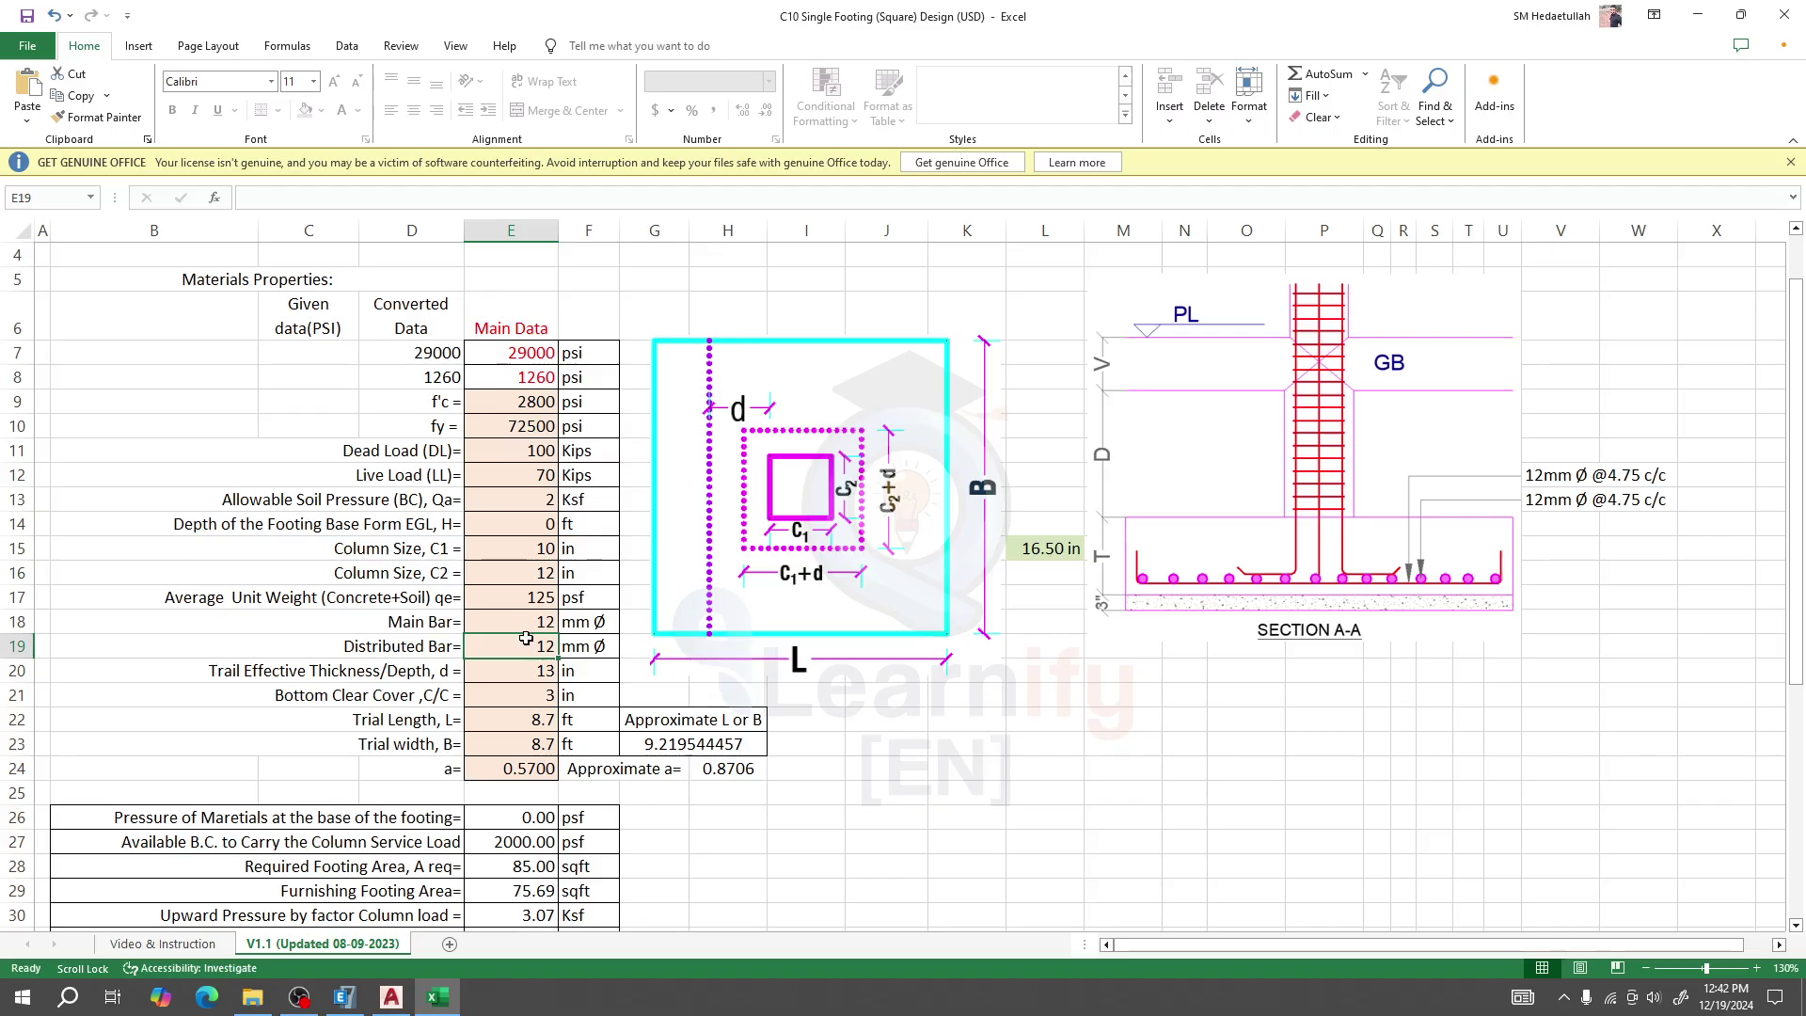
{"action": "left_click", "coordinate": [500, 678]}
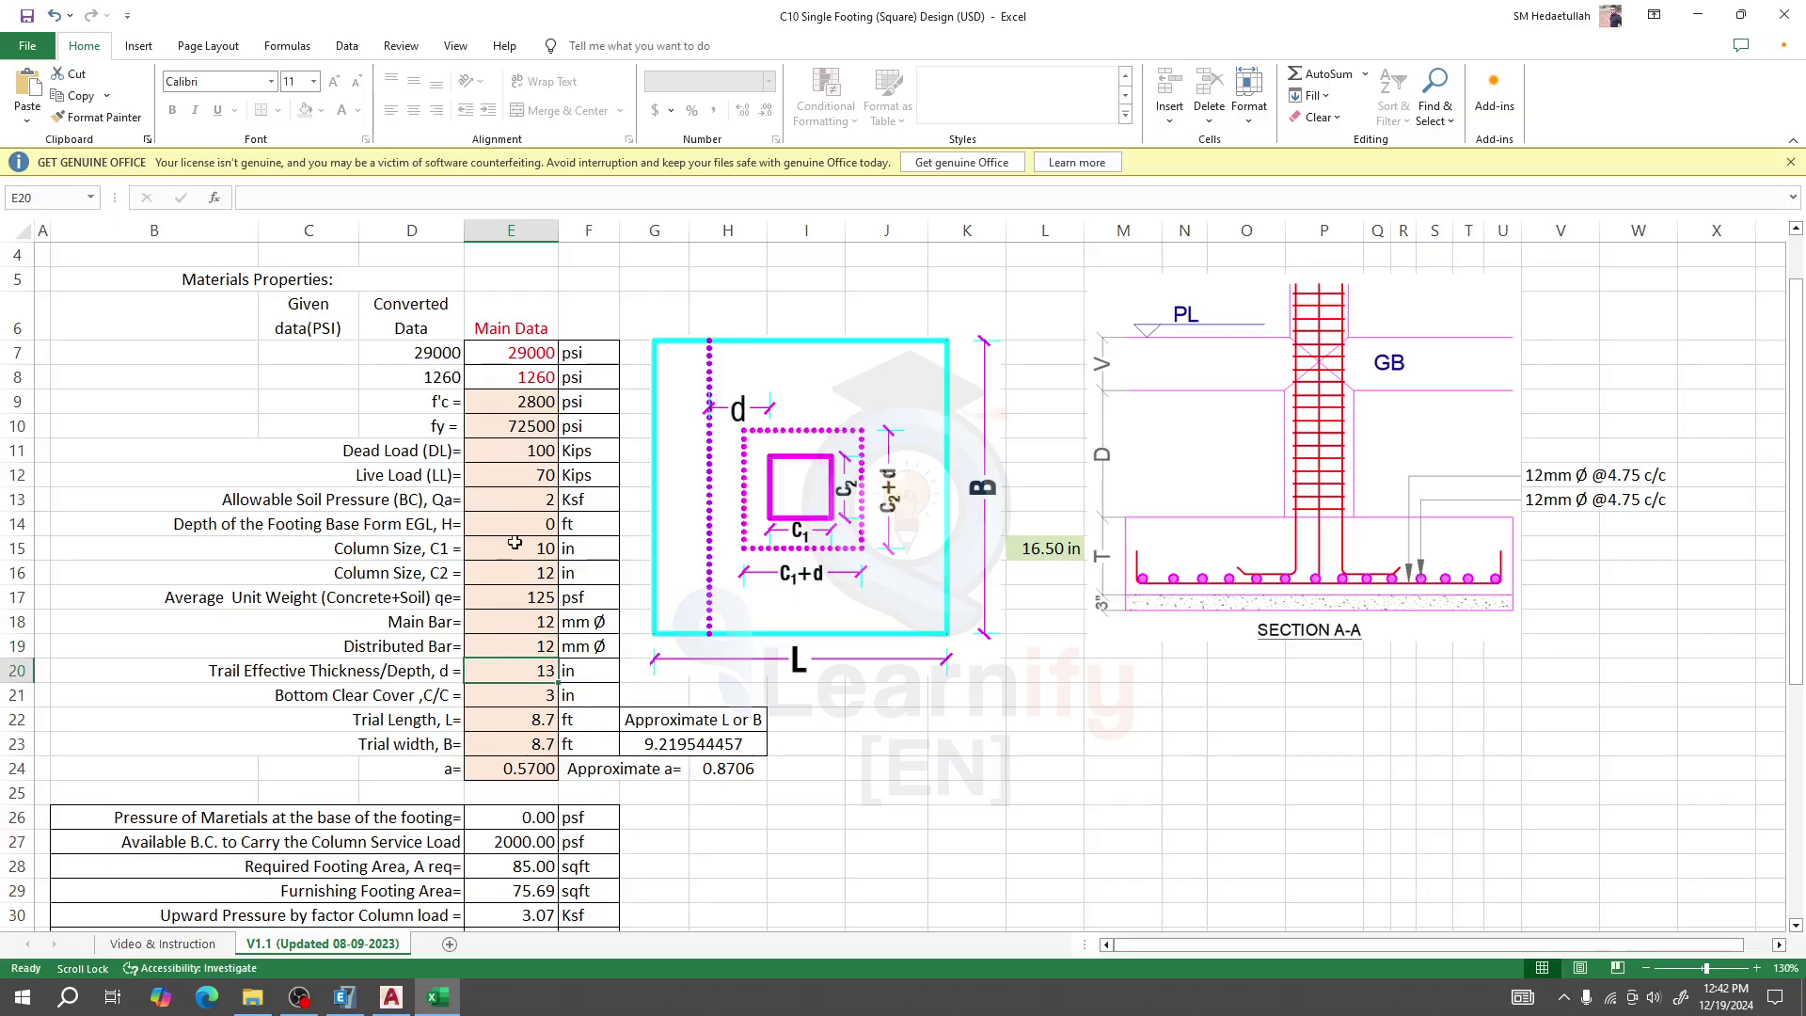
{"action": "left_click", "coordinate": [506, 473]}
{"action": "left_click", "coordinate": [505, 452]}
{"action": "left_click", "coordinate": [505, 472]}
{"action": "left_click", "coordinate": [510, 453]}
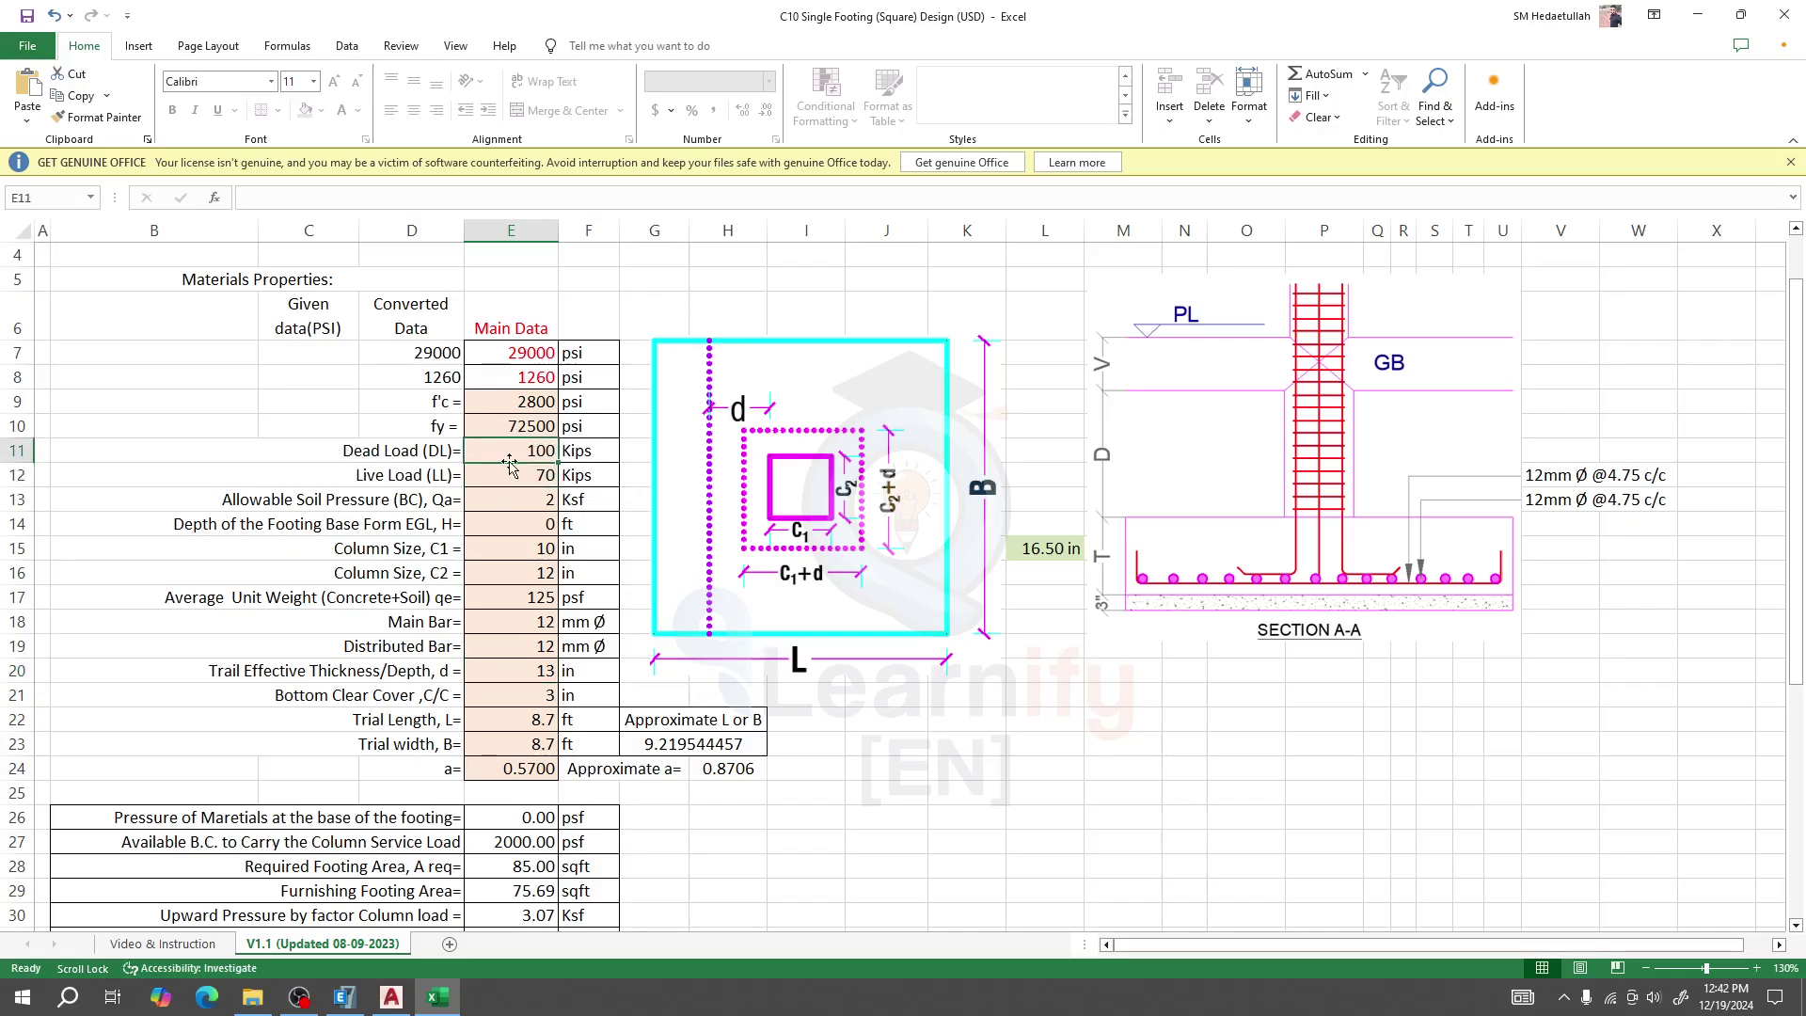
Switch to ETABS, open Calculator, and enter 85 as the rounded SL reaction of the grid B middle-row column
{"action": "left_click", "coordinate": [356, 1002]}
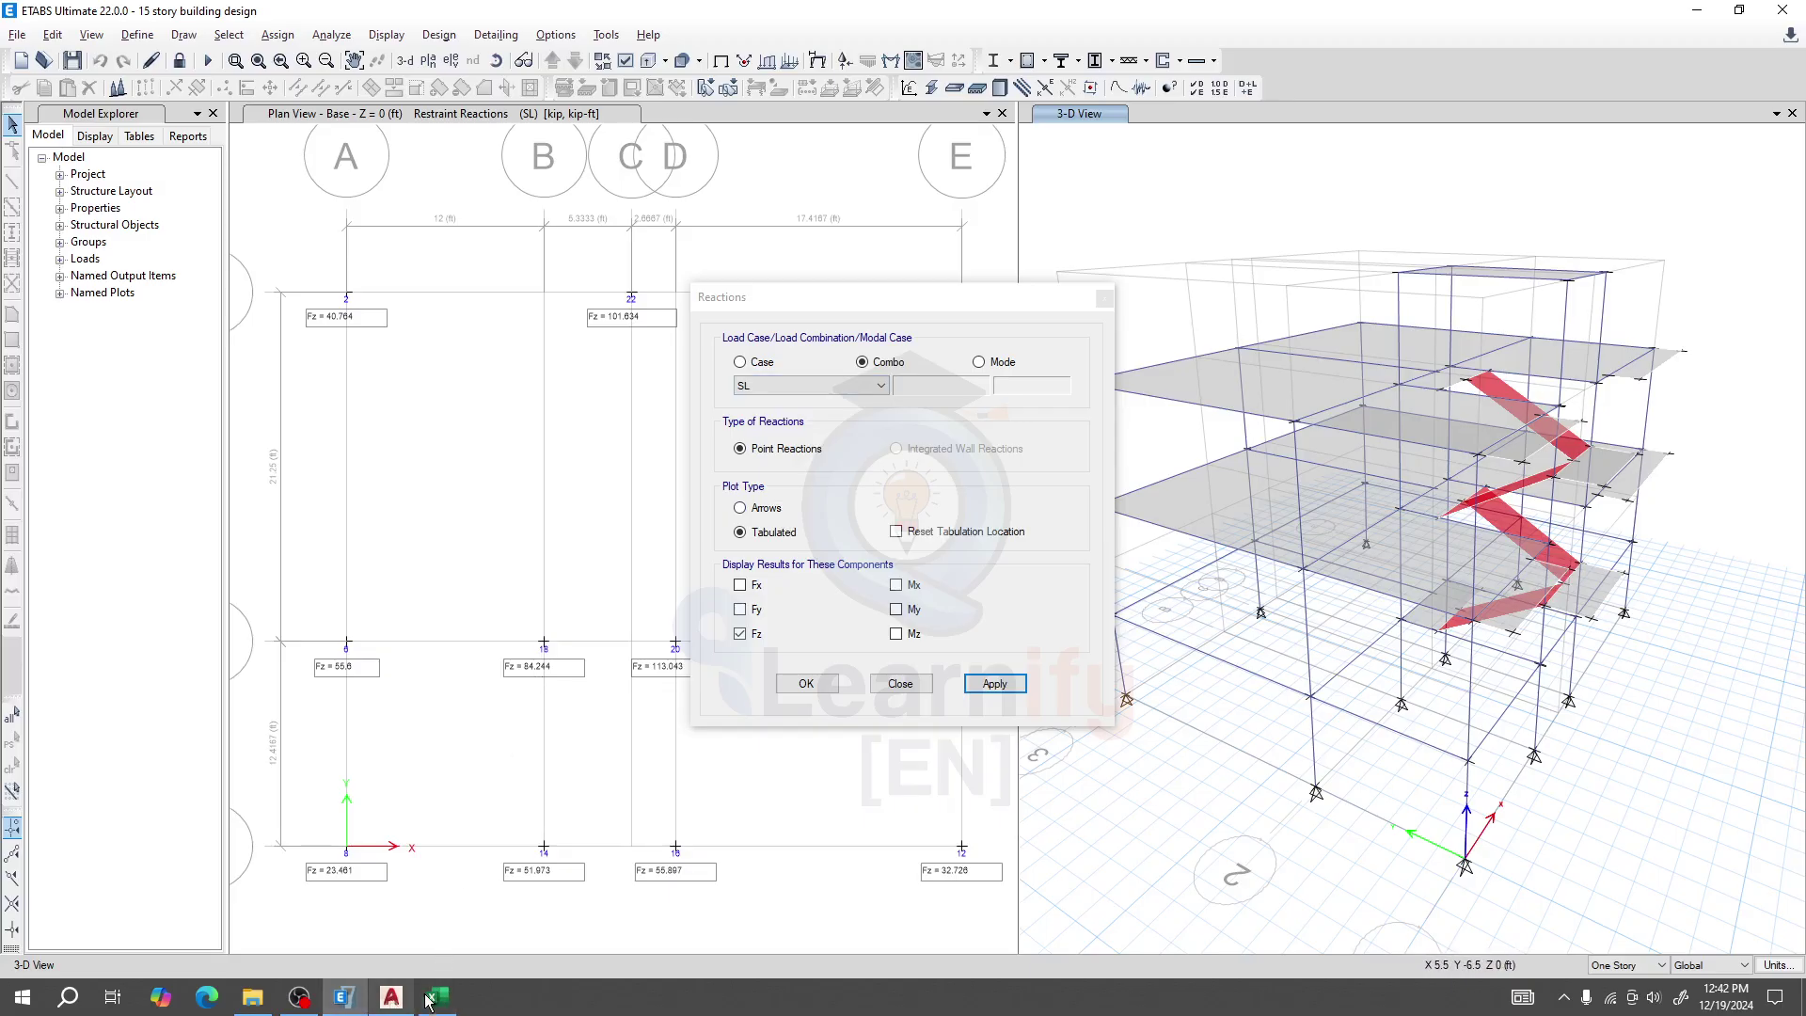
{"action": "left_click", "coordinate": [22, 996]}
{"action": "scroll", "coordinate": [242, 788], "scroll_direction": "down", "scroll_amount": 2}
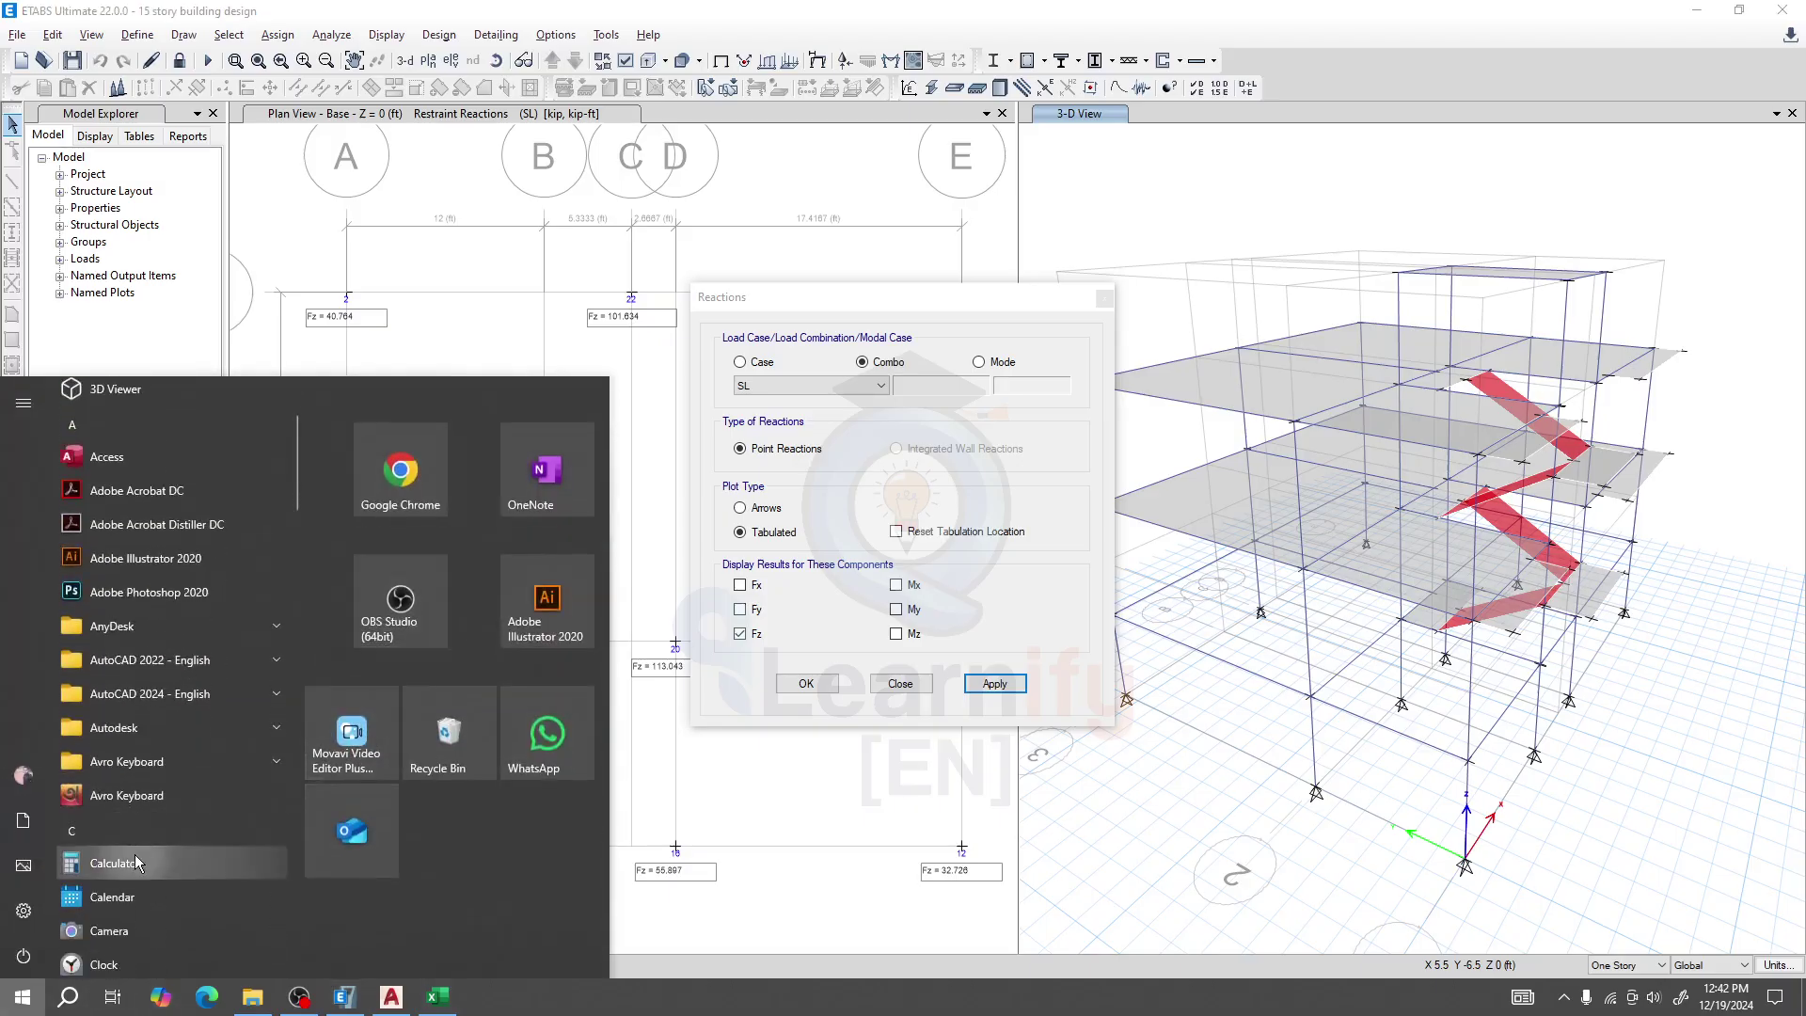
{"action": "left_click", "coordinate": [132, 854]}
{"action": "type", "text": "5"}
{"action": "key", "text": "BackSpace"}
{"action": "type", "text": "84"}
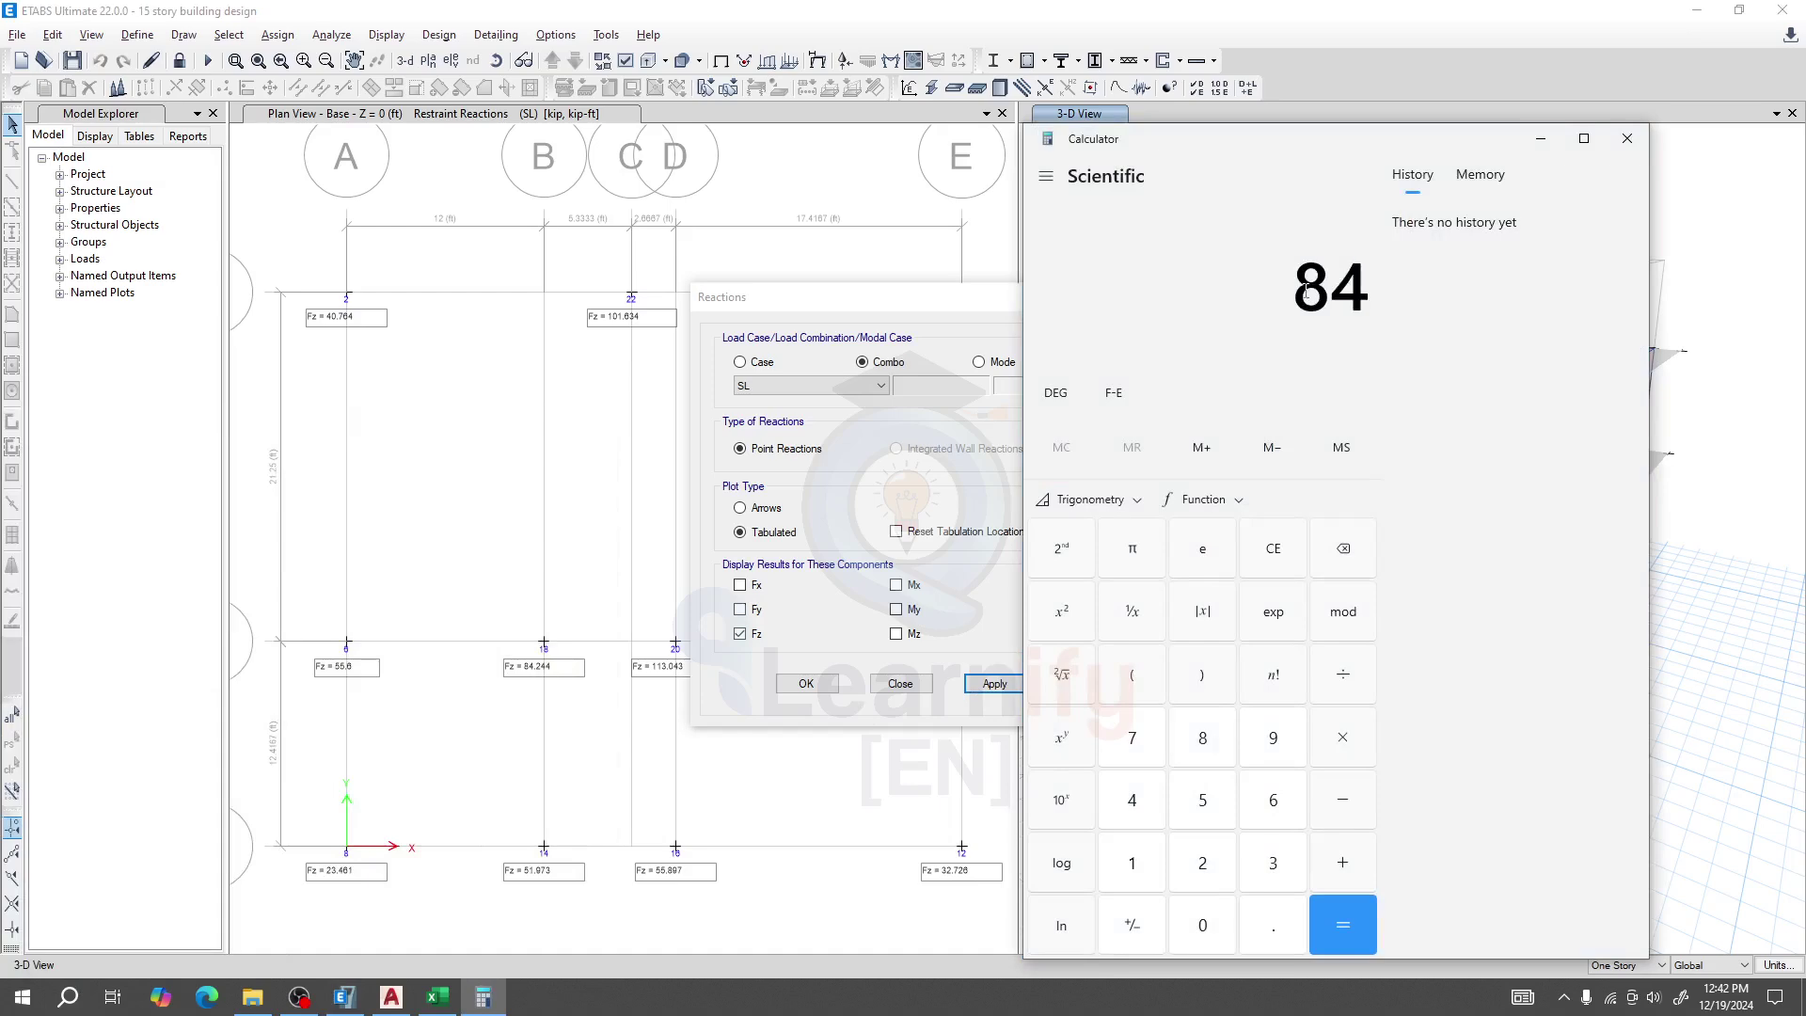
{"action": "key", "text": "BackSpace"}
{"action": "type", "text": "5"}
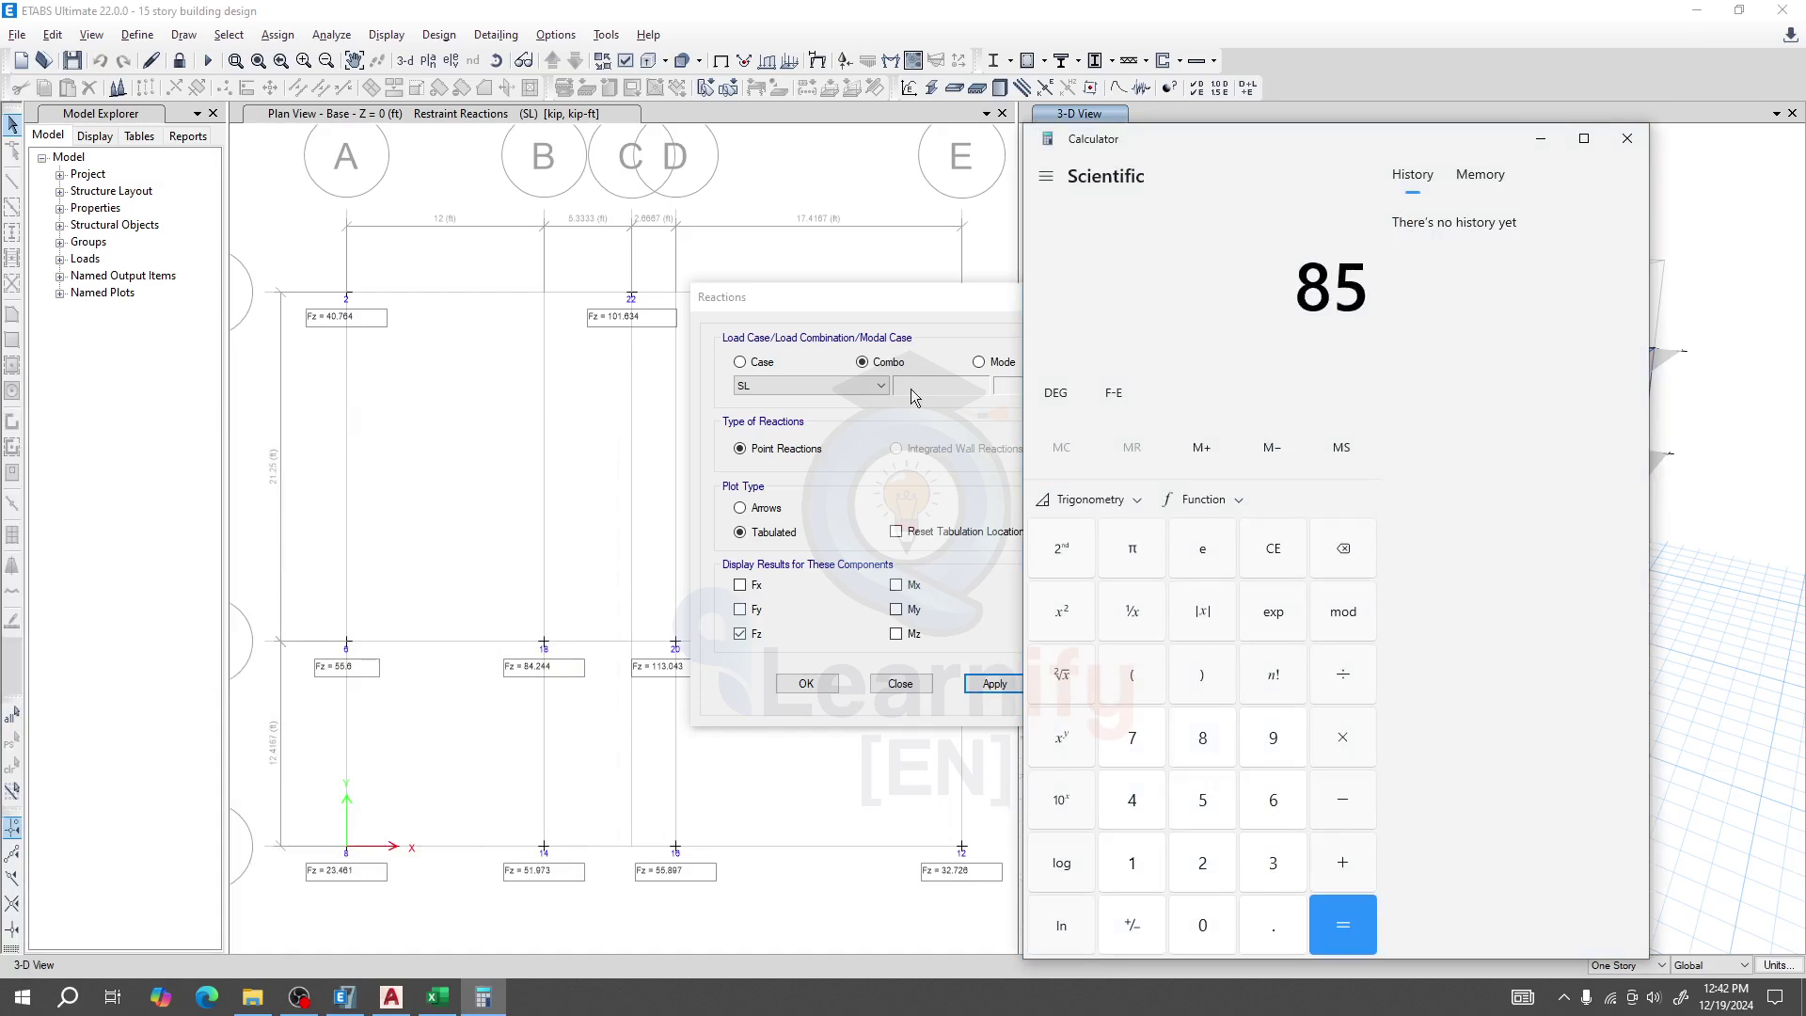
Display the tabulated Fz base reactions for the Dead Load combination in ETABS
{"action": "left_click", "coordinate": [875, 297]}
{"action": "left_click", "coordinate": [840, 387]}
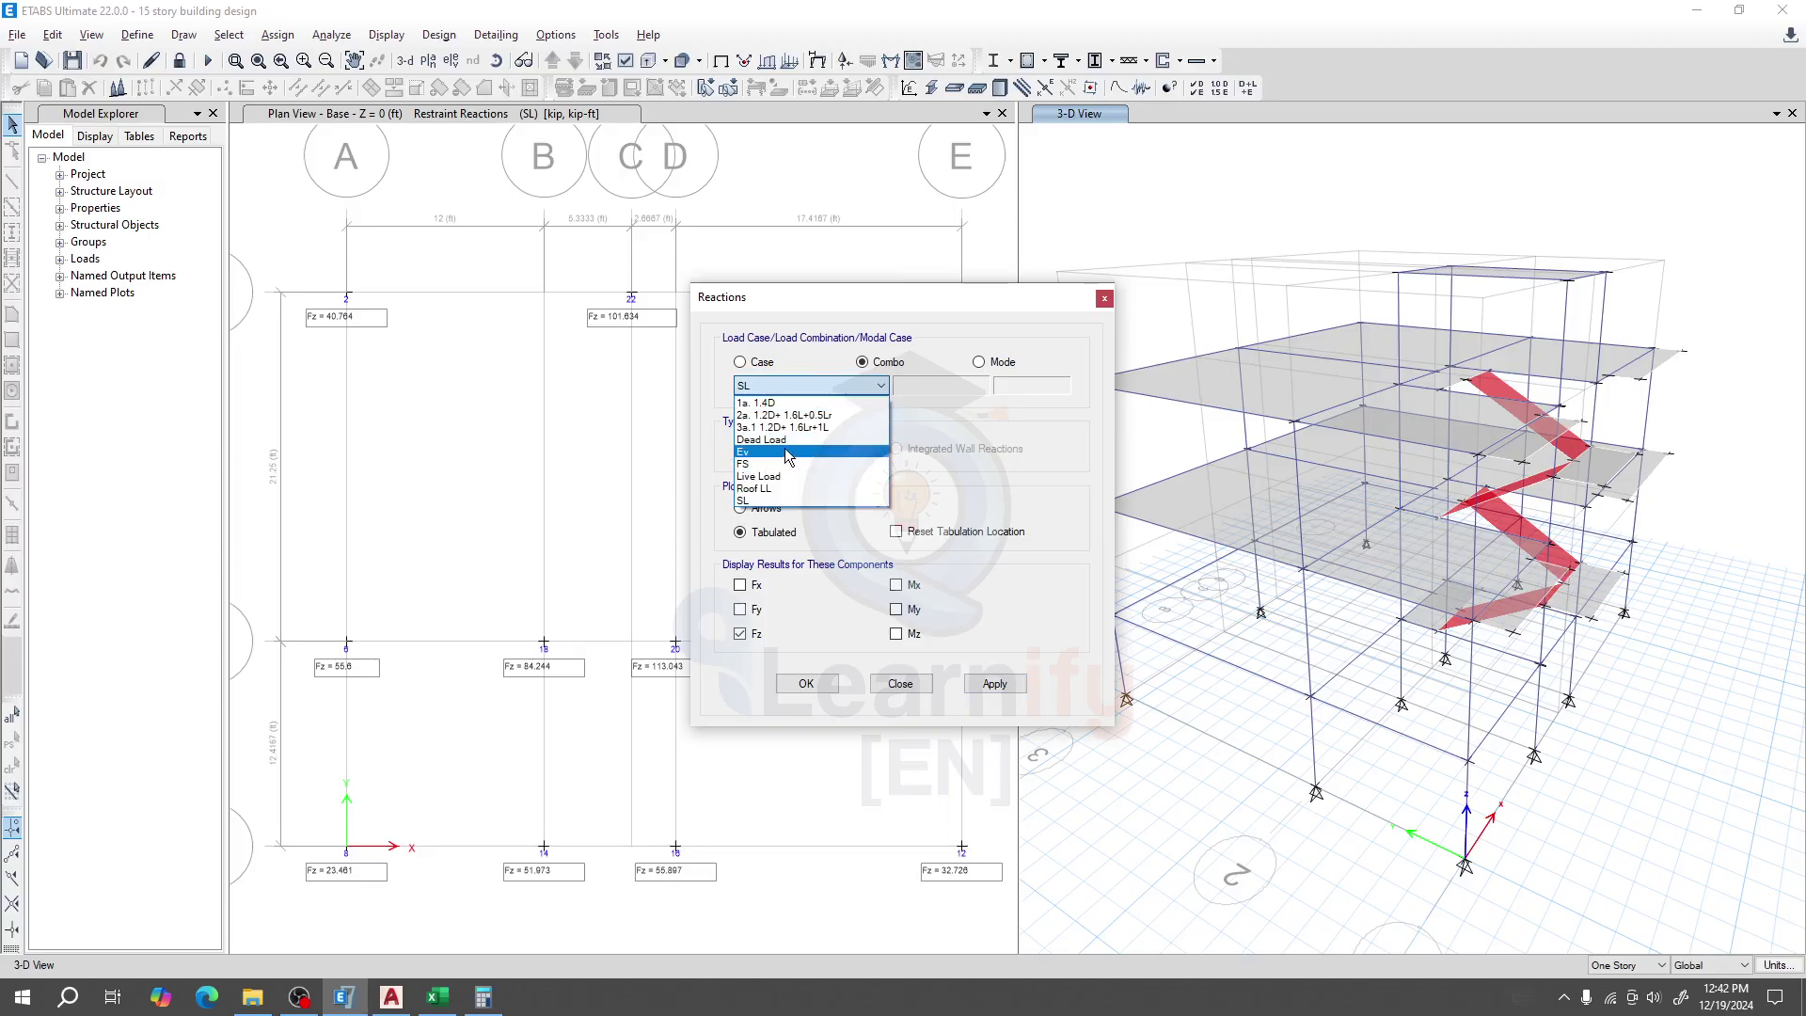
{"action": "left_click", "coordinate": [786, 440]}
{"action": "left_click", "coordinate": [995, 684]}
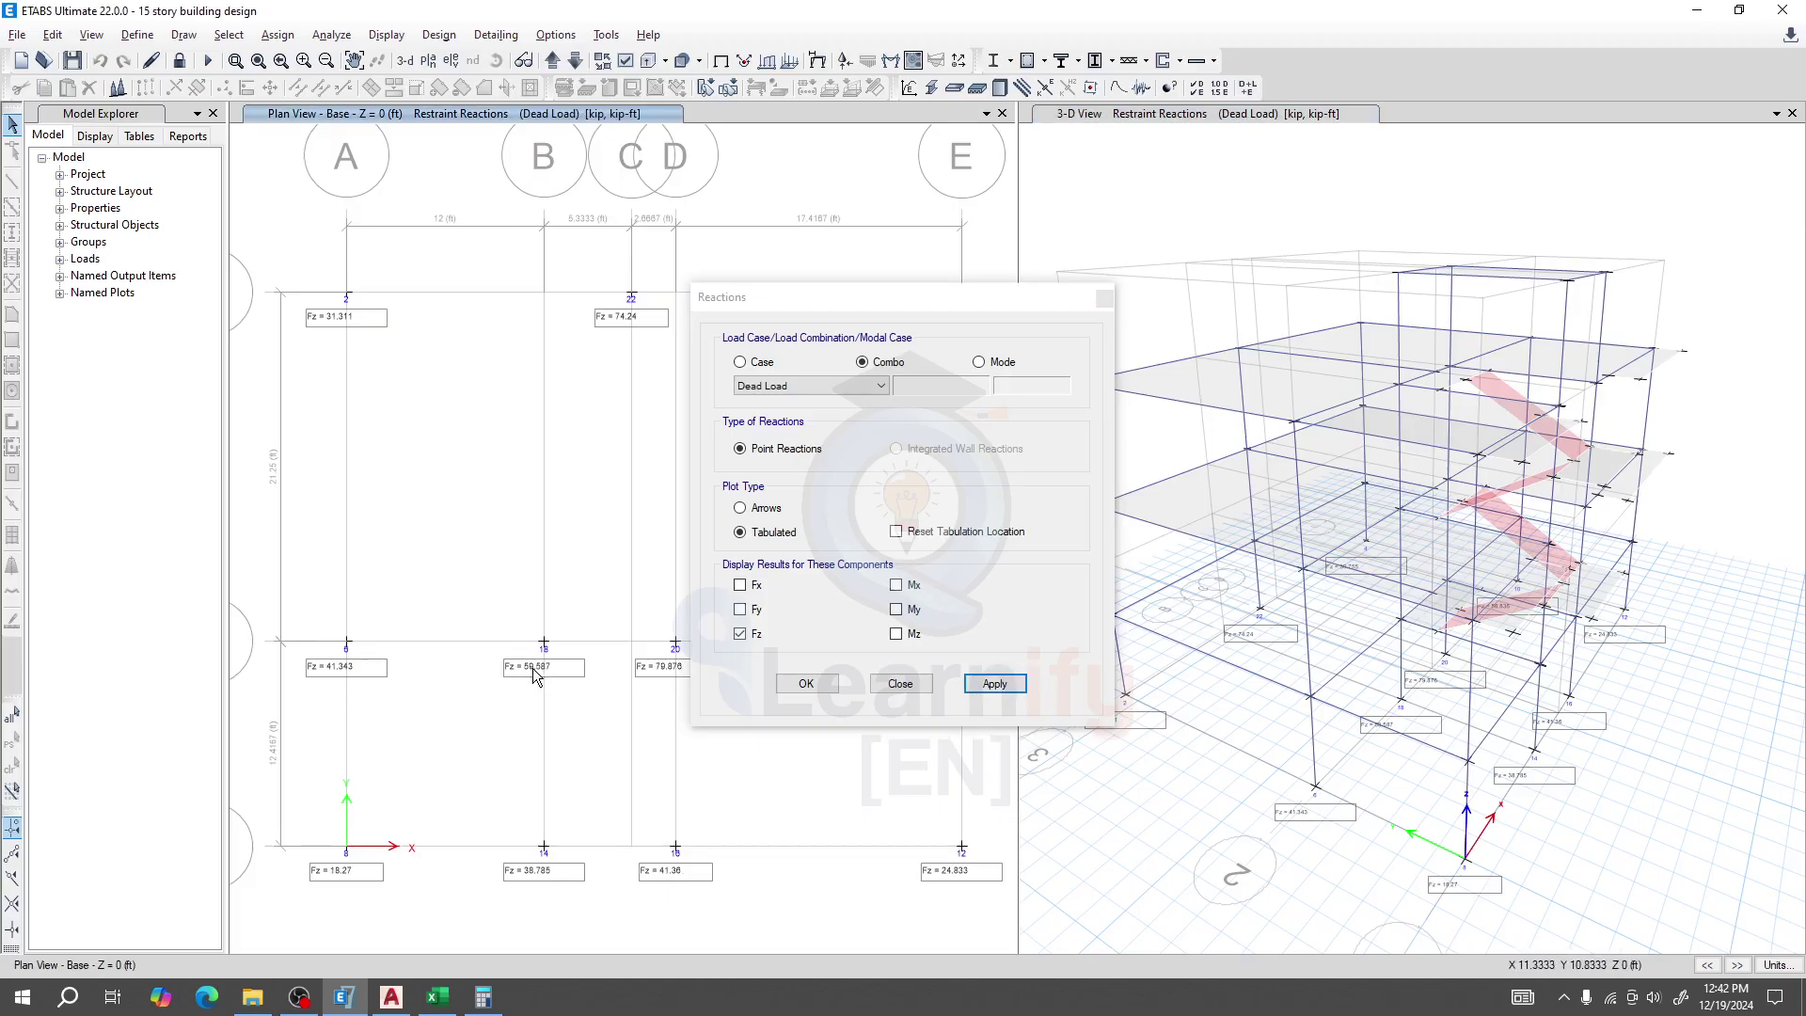
Return to the Excel footing sheet and set the dead load to 60 kips
{"action": "left_click", "coordinate": [437, 996]}
{"action": "left_click", "coordinate": [512, 483]}
{"action": "left_click", "coordinate": [515, 453]}
{"action": "key", "text": "BackSpace"}
{"action": "type", "text": "60"}
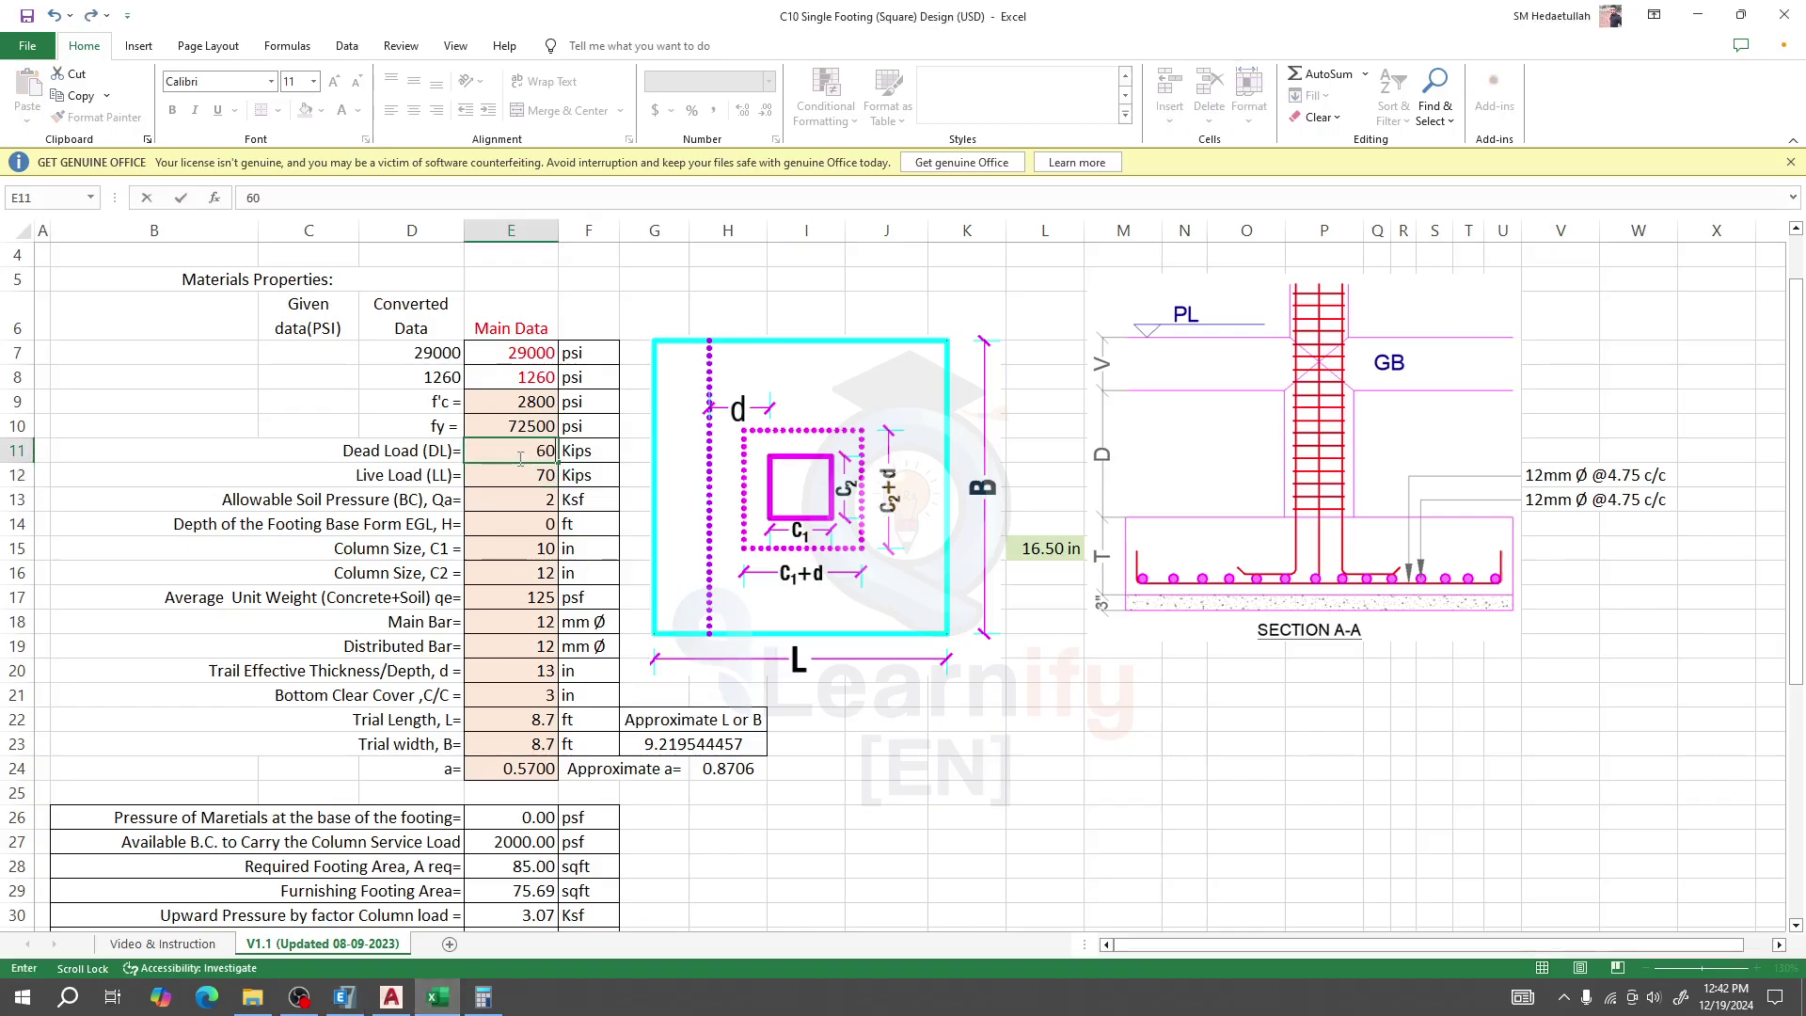
{"action": "key", "text": "Return"}
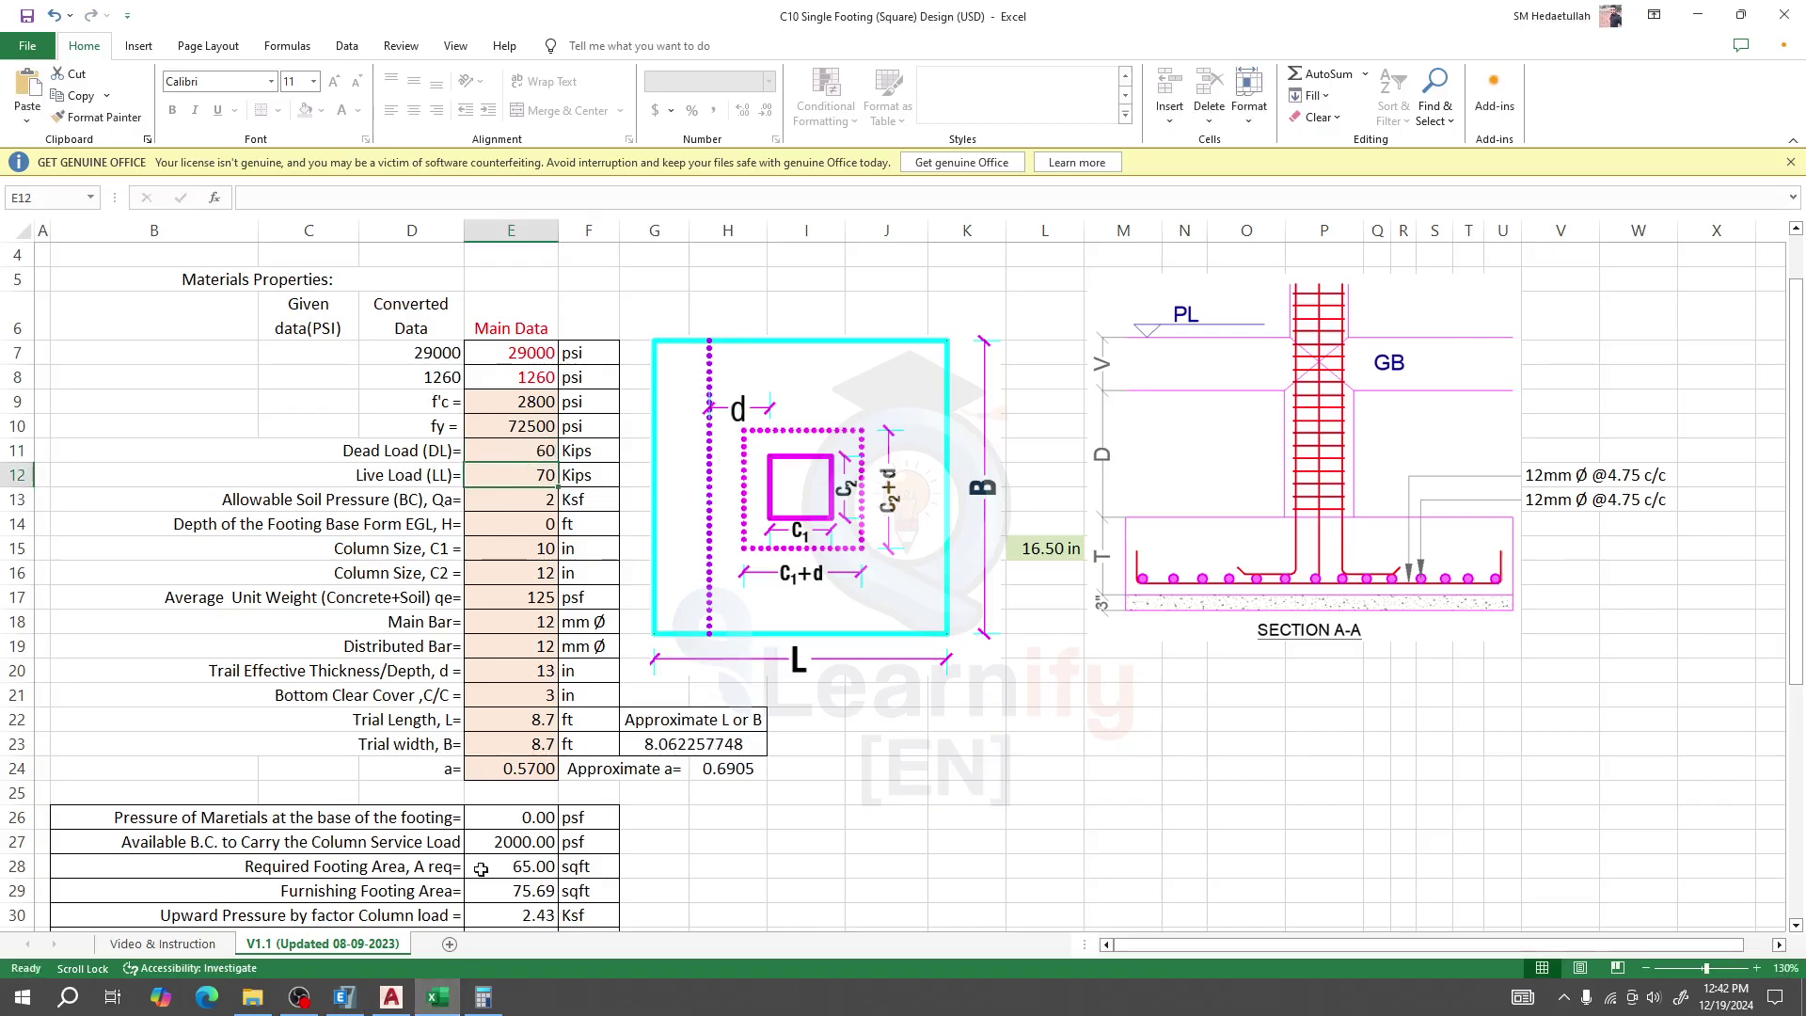
Switch to Calculator and subtract the 60-kip dead load from the total of 85
{"action": "left_click", "coordinate": [482, 996]}
{"action": "key", "text": "minus"}
{"action": "type", "text": "65"}
{"action": "key", "text": "BackSpace"}
{"action": "type", "text": "0"}
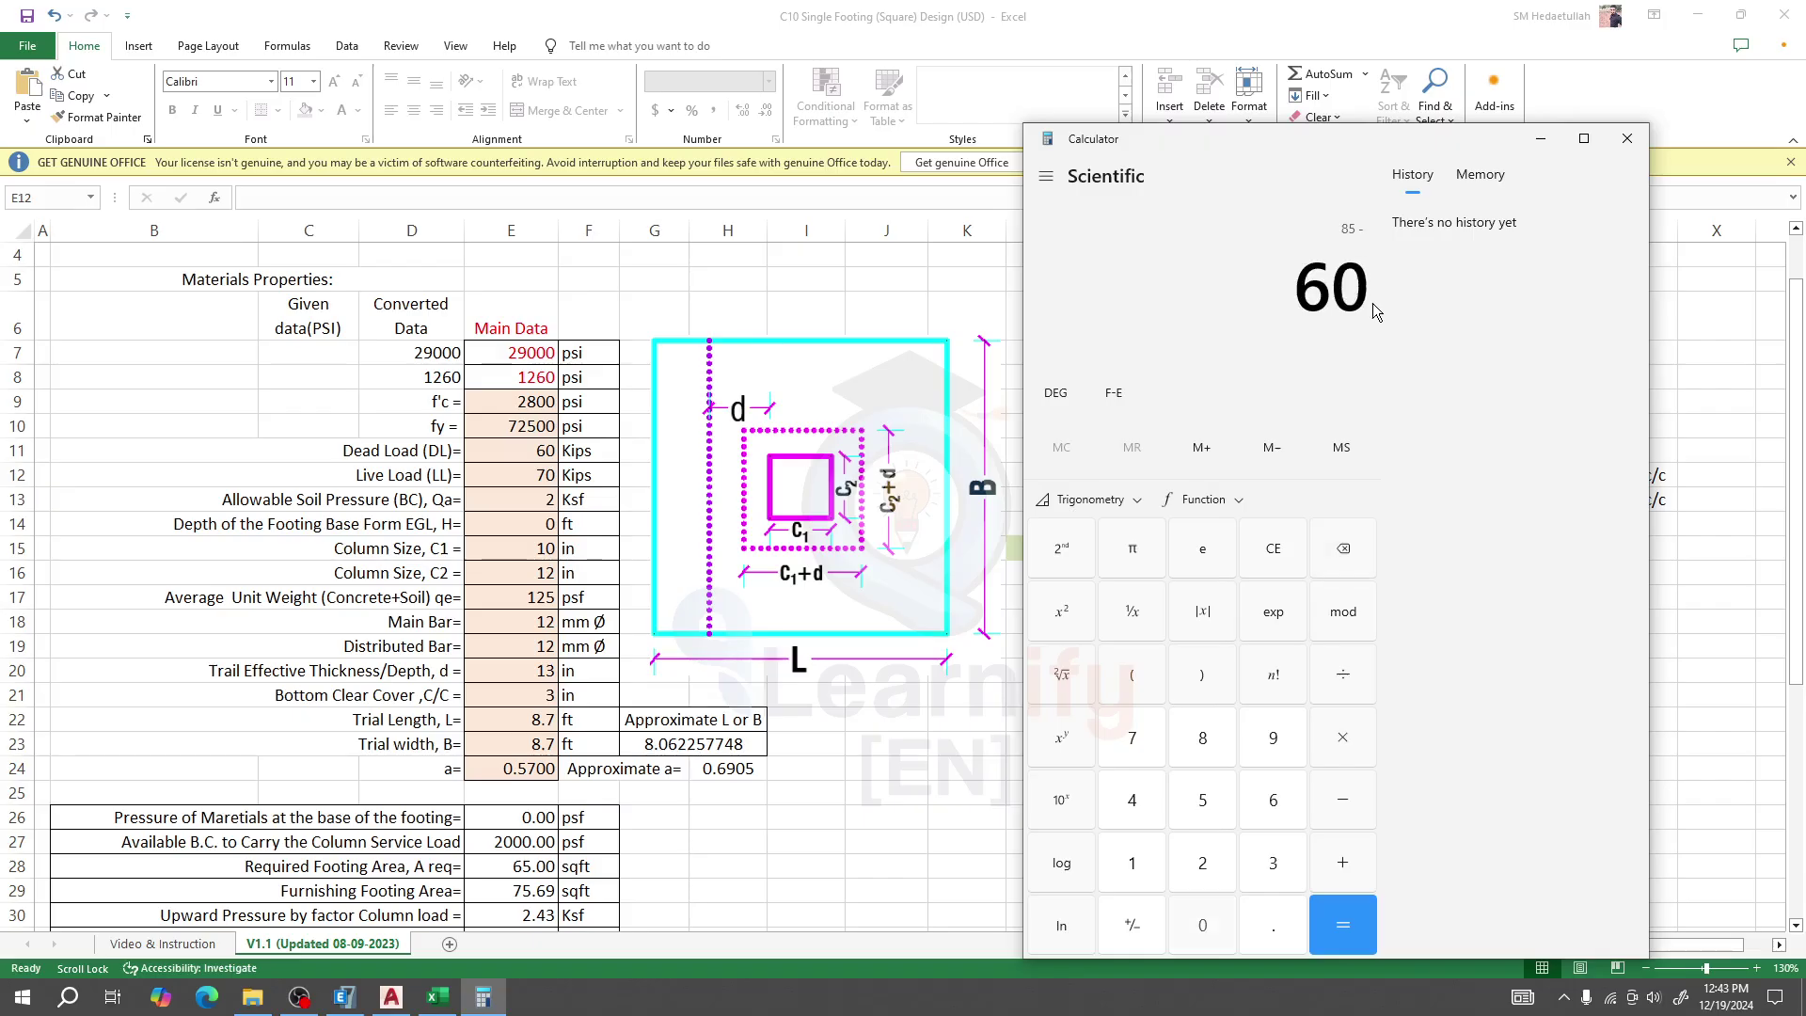
{"action": "key", "text": "Return"}
{"action": "left_click_drag", "start_coordinate": [1302, 295], "coordinate": [1339, 310]}
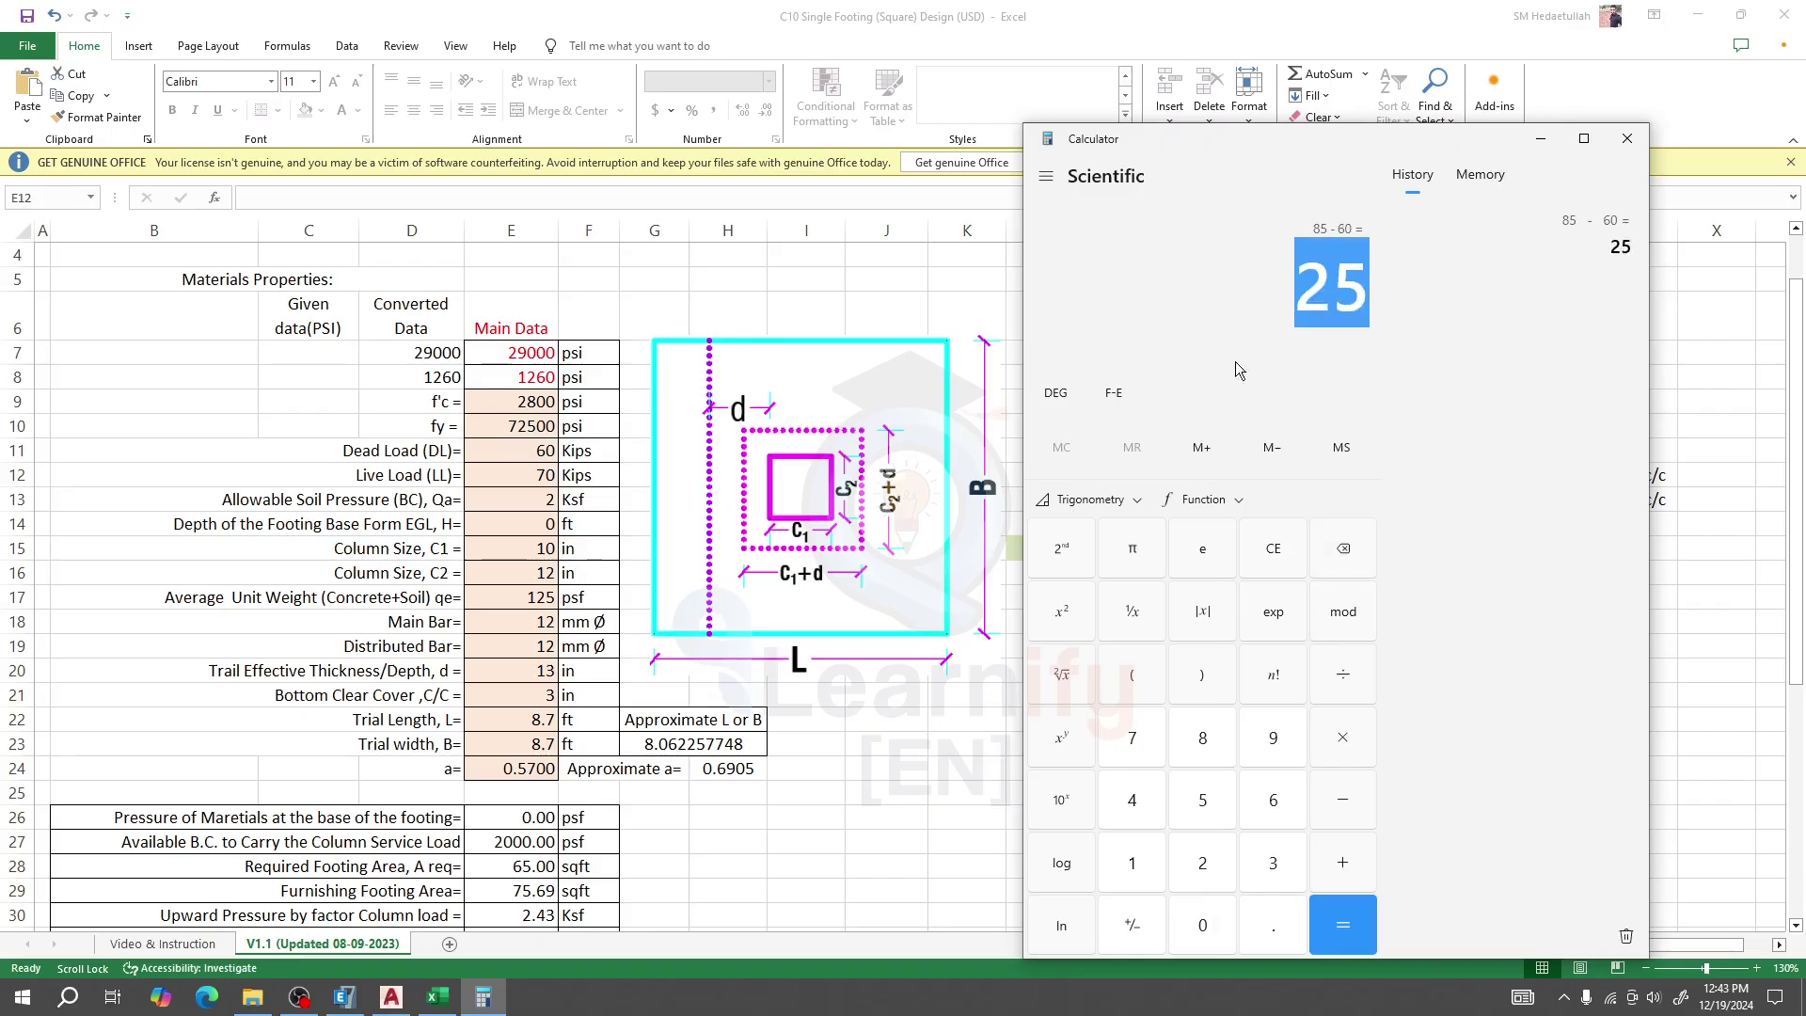
Set the live load to 30 kips in the Excel footing sheet
{"action": "left_click", "coordinate": [518, 477]}
{"action": "type", "text": "2"}
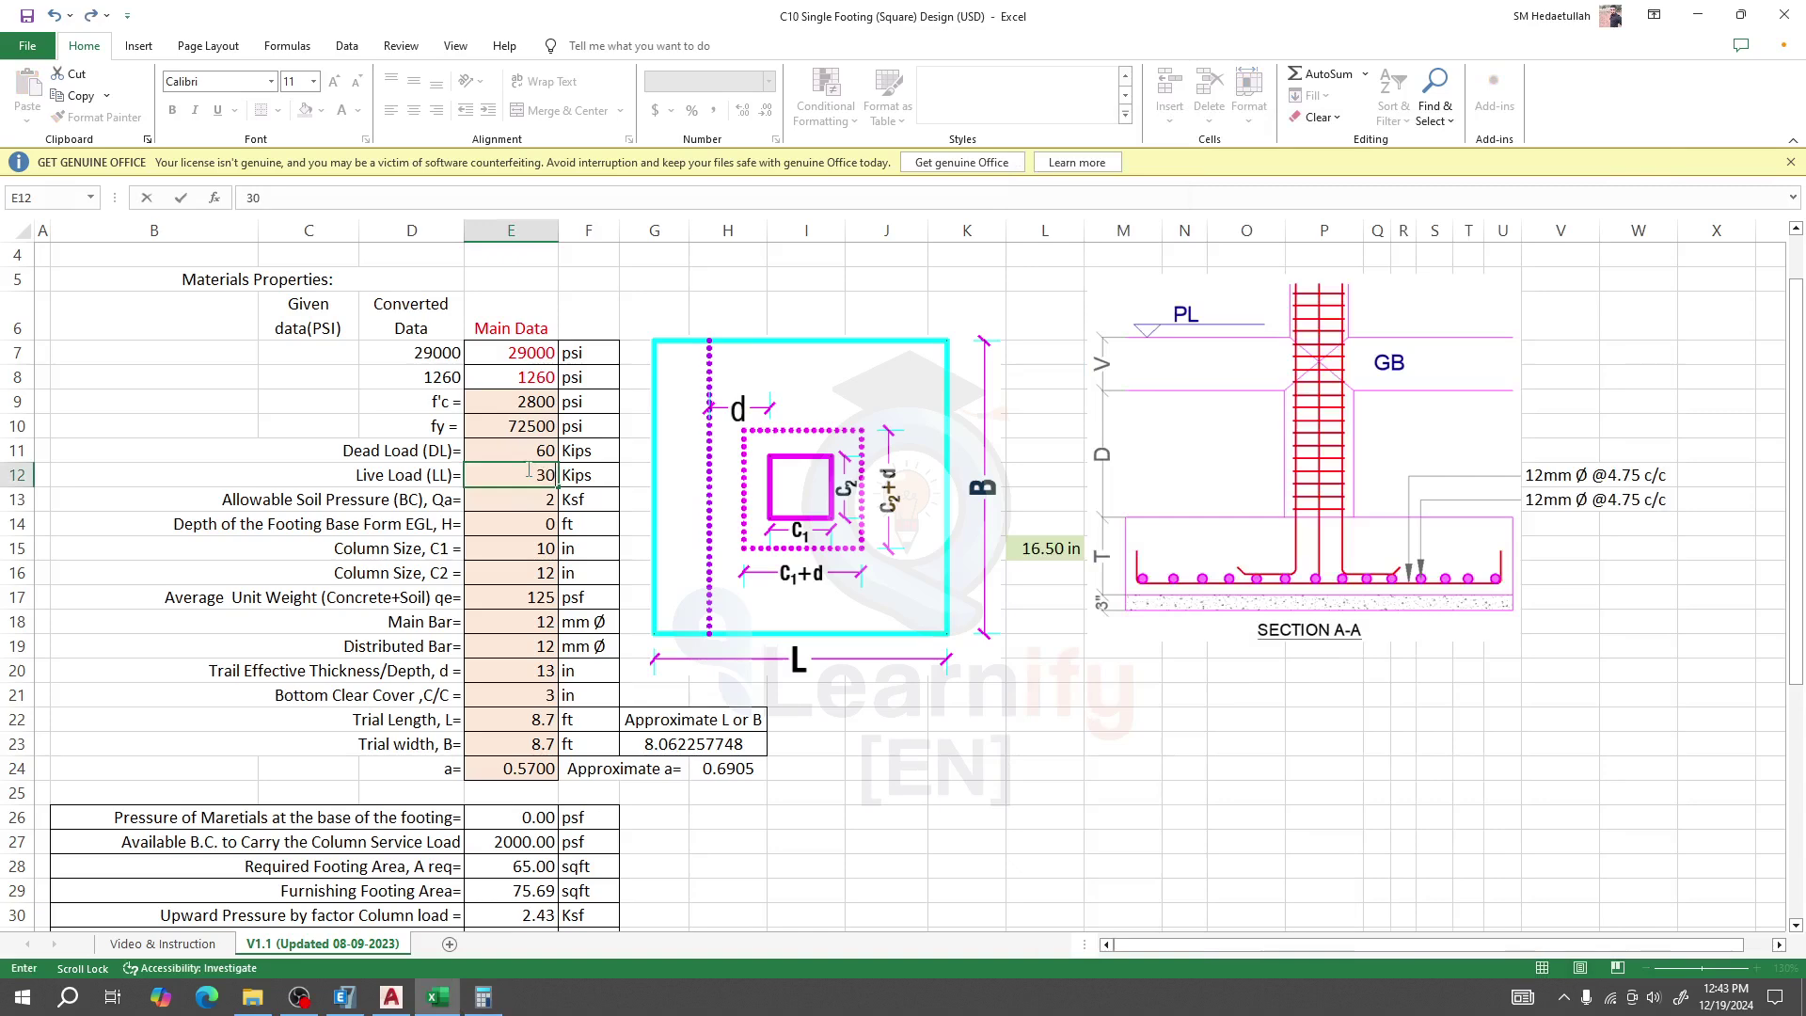
{"action": "type", "text": "0"}
{"action": "key", "text": "Return"}
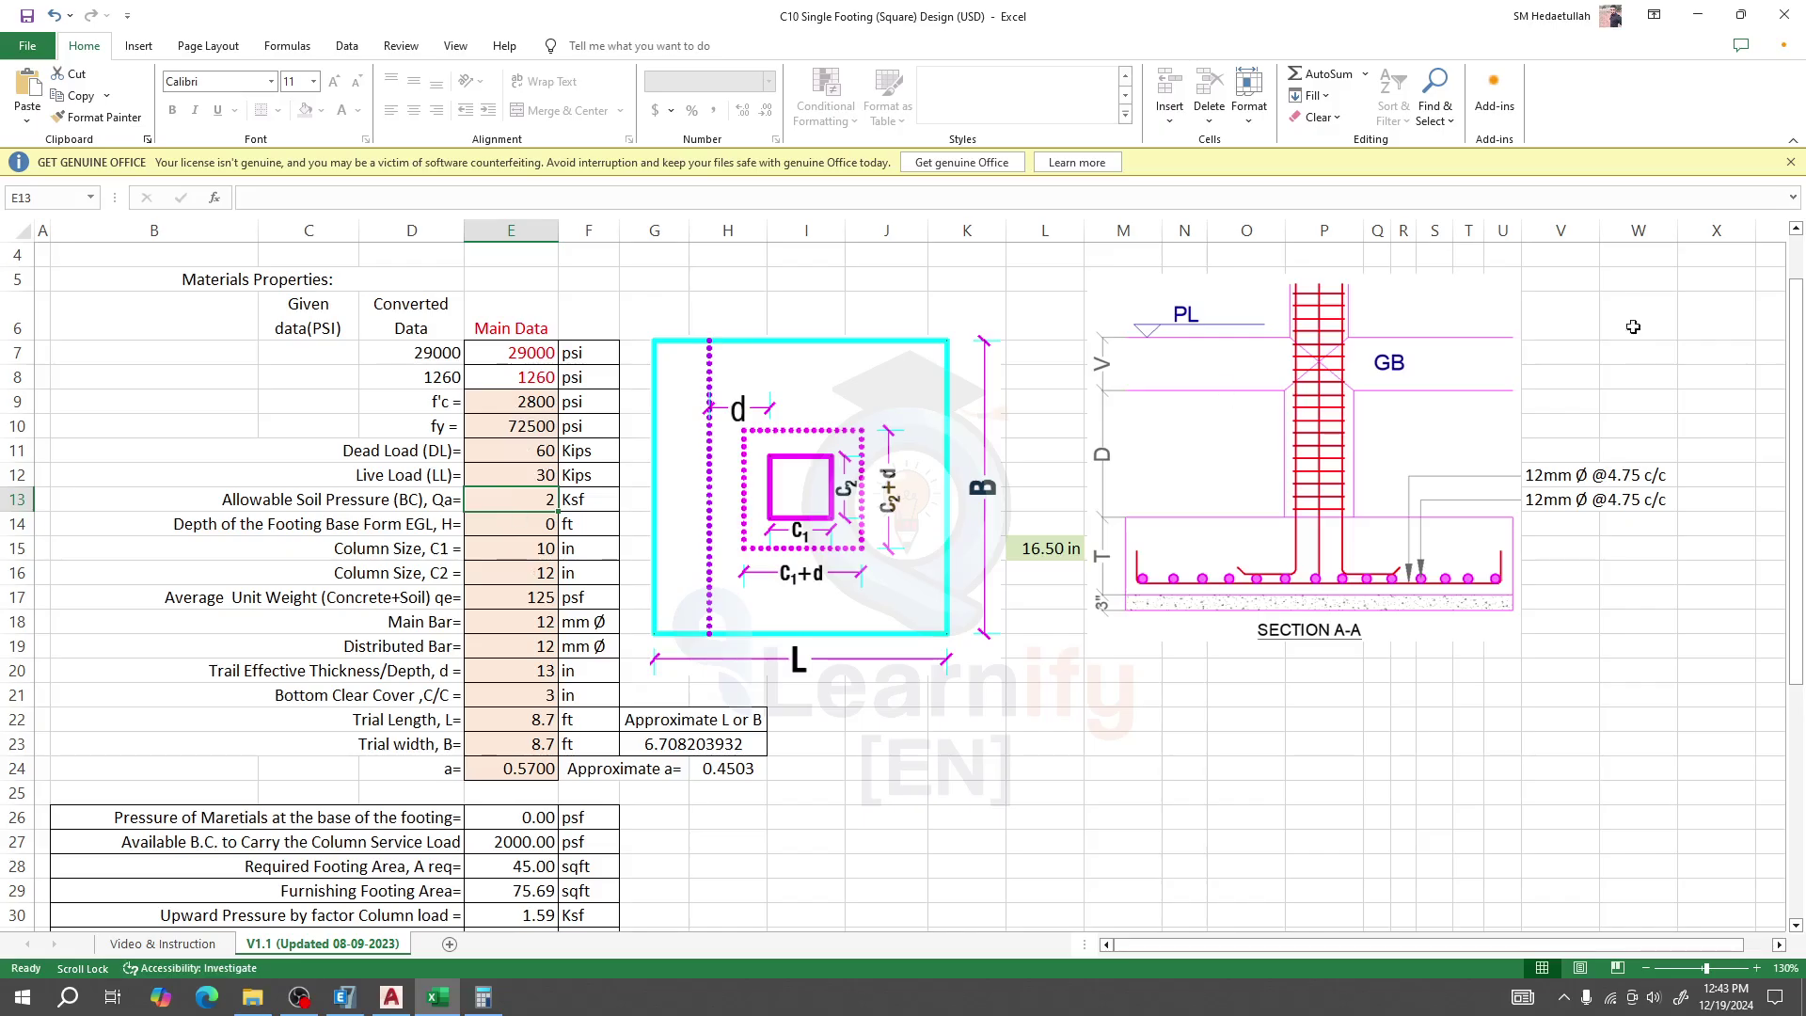
Dismiss the licence notice and review the punching shear, beam shear and rebar calculation results
{"action": "left_click", "coordinate": [1792, 161]}
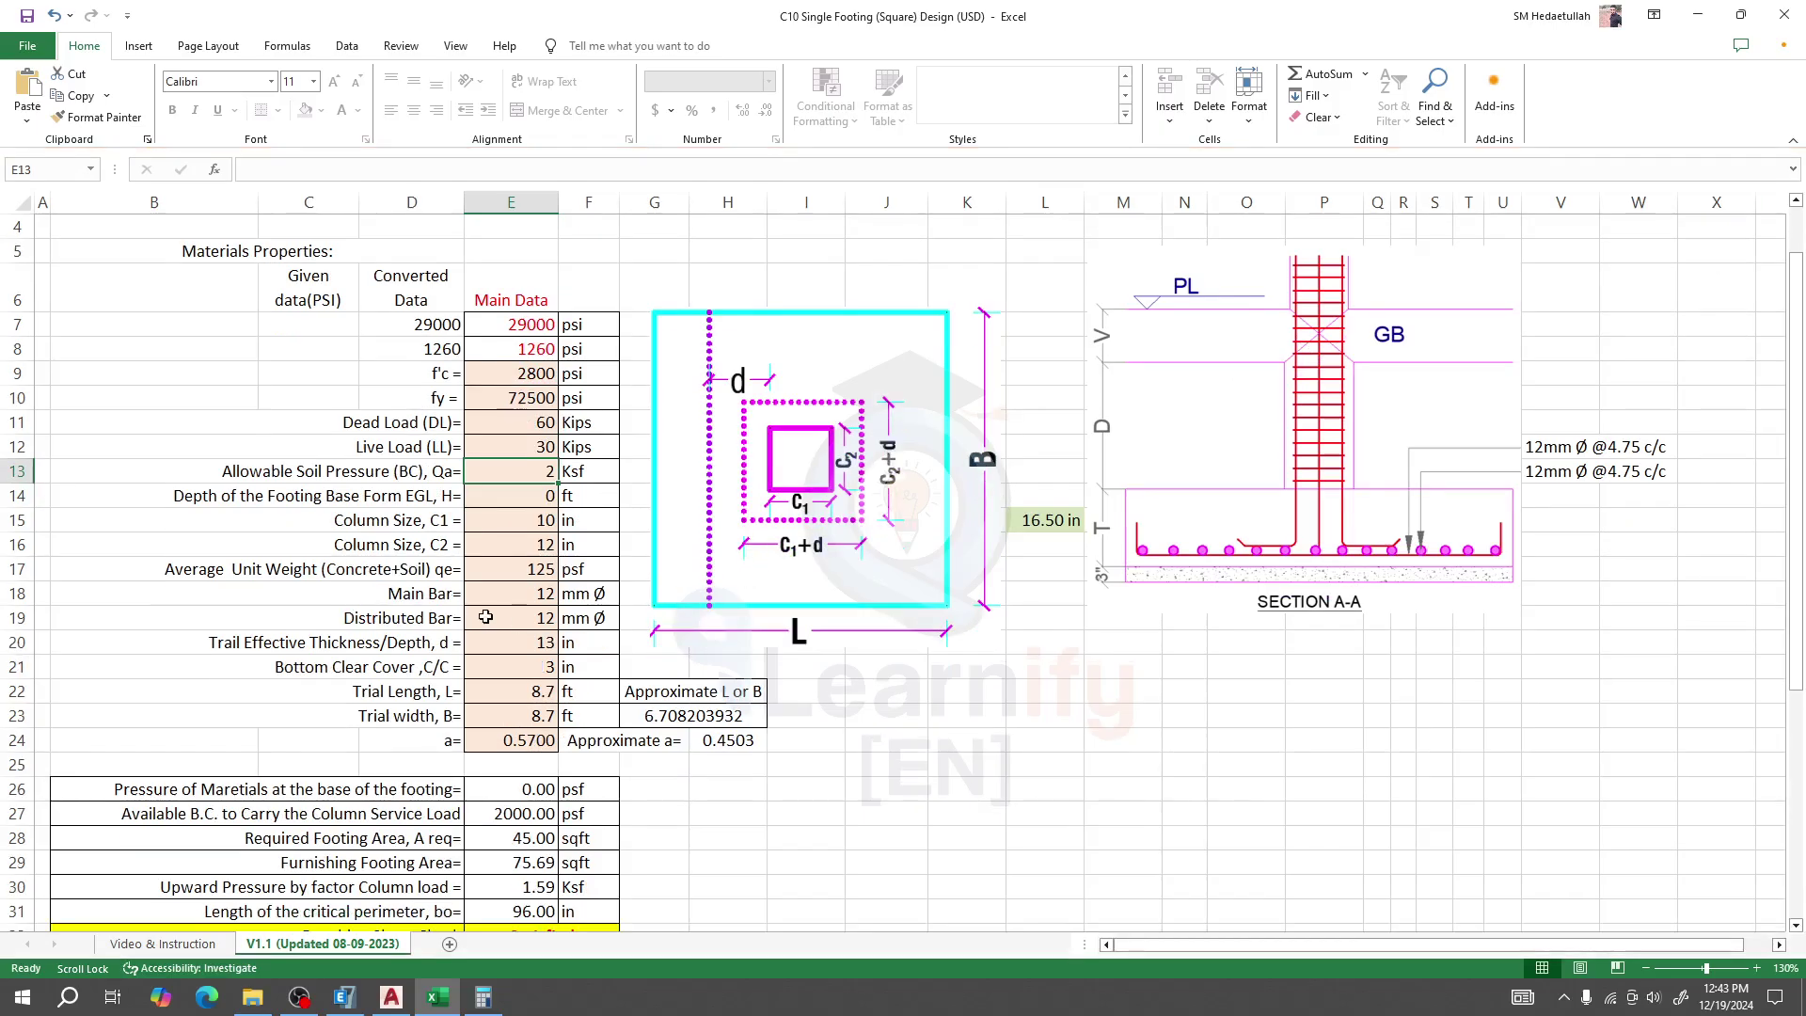
{"action": "scroll", "coordinate": [518, 593], "scroll_direction": "down", "scroll_amount": 3}
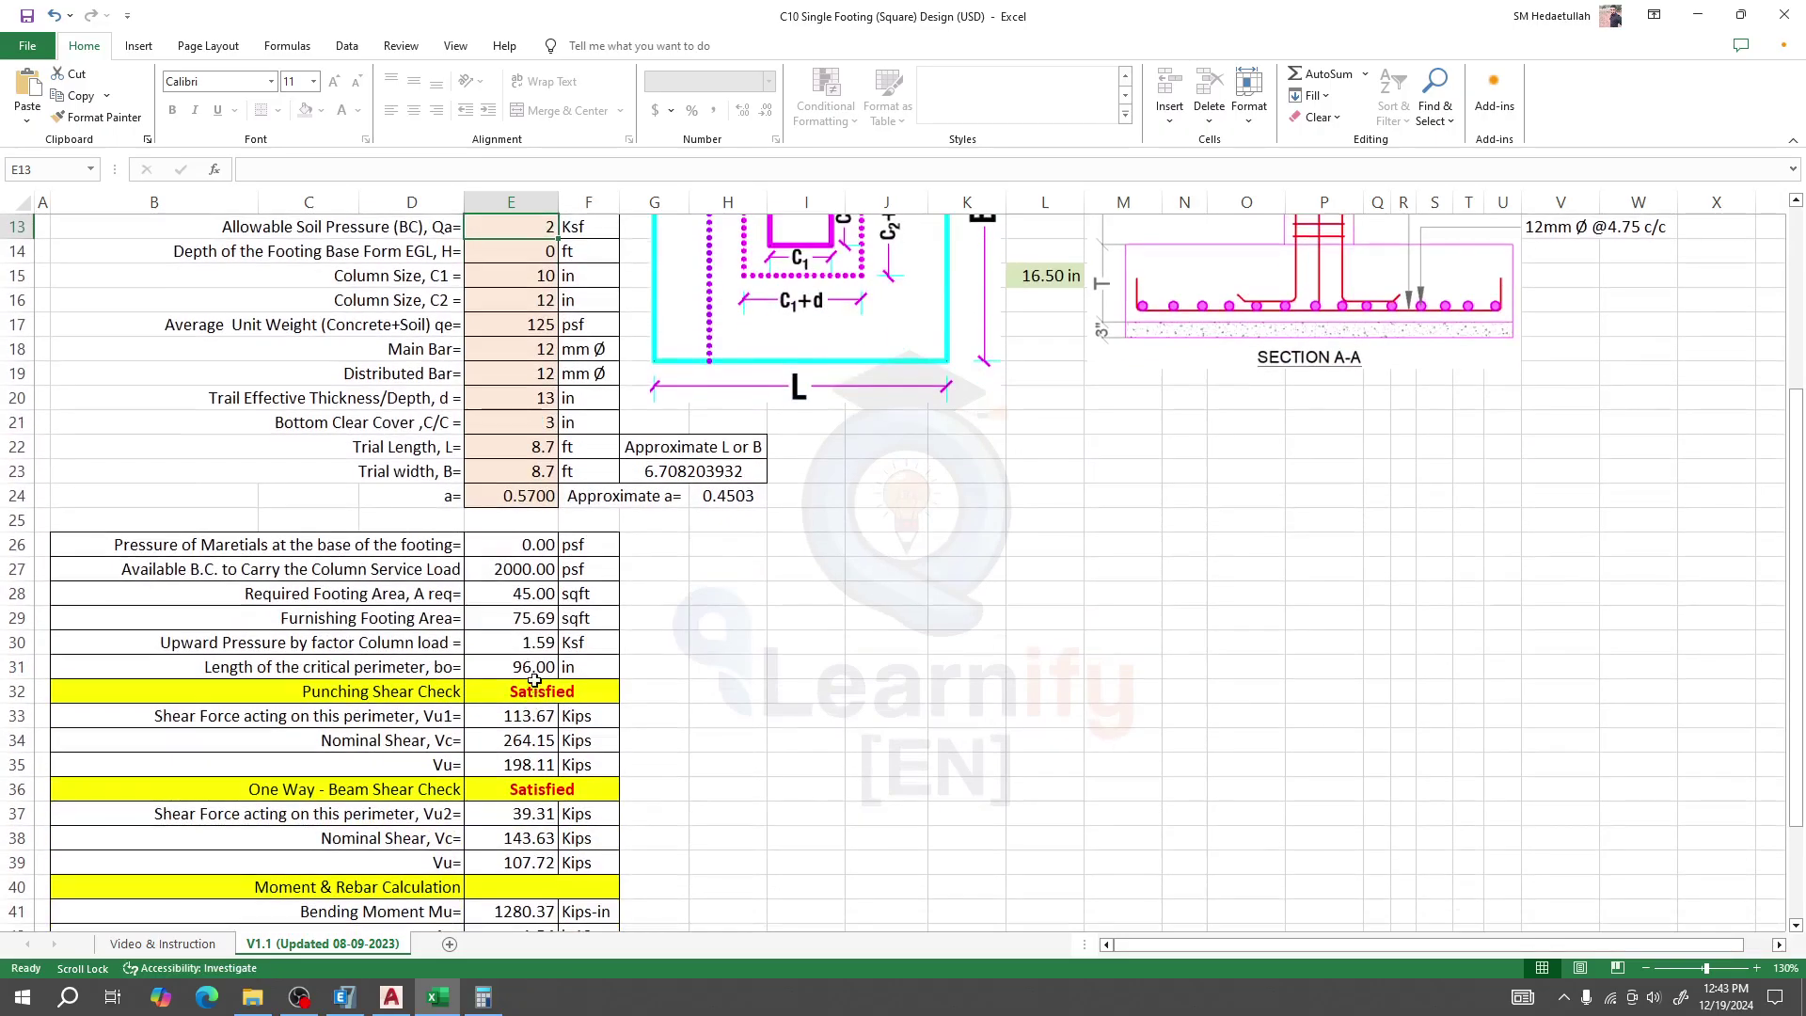
{"action": "scroll", "coordinate": [525, 773], "scroll_direction": "down", "scroll_amount": 2}
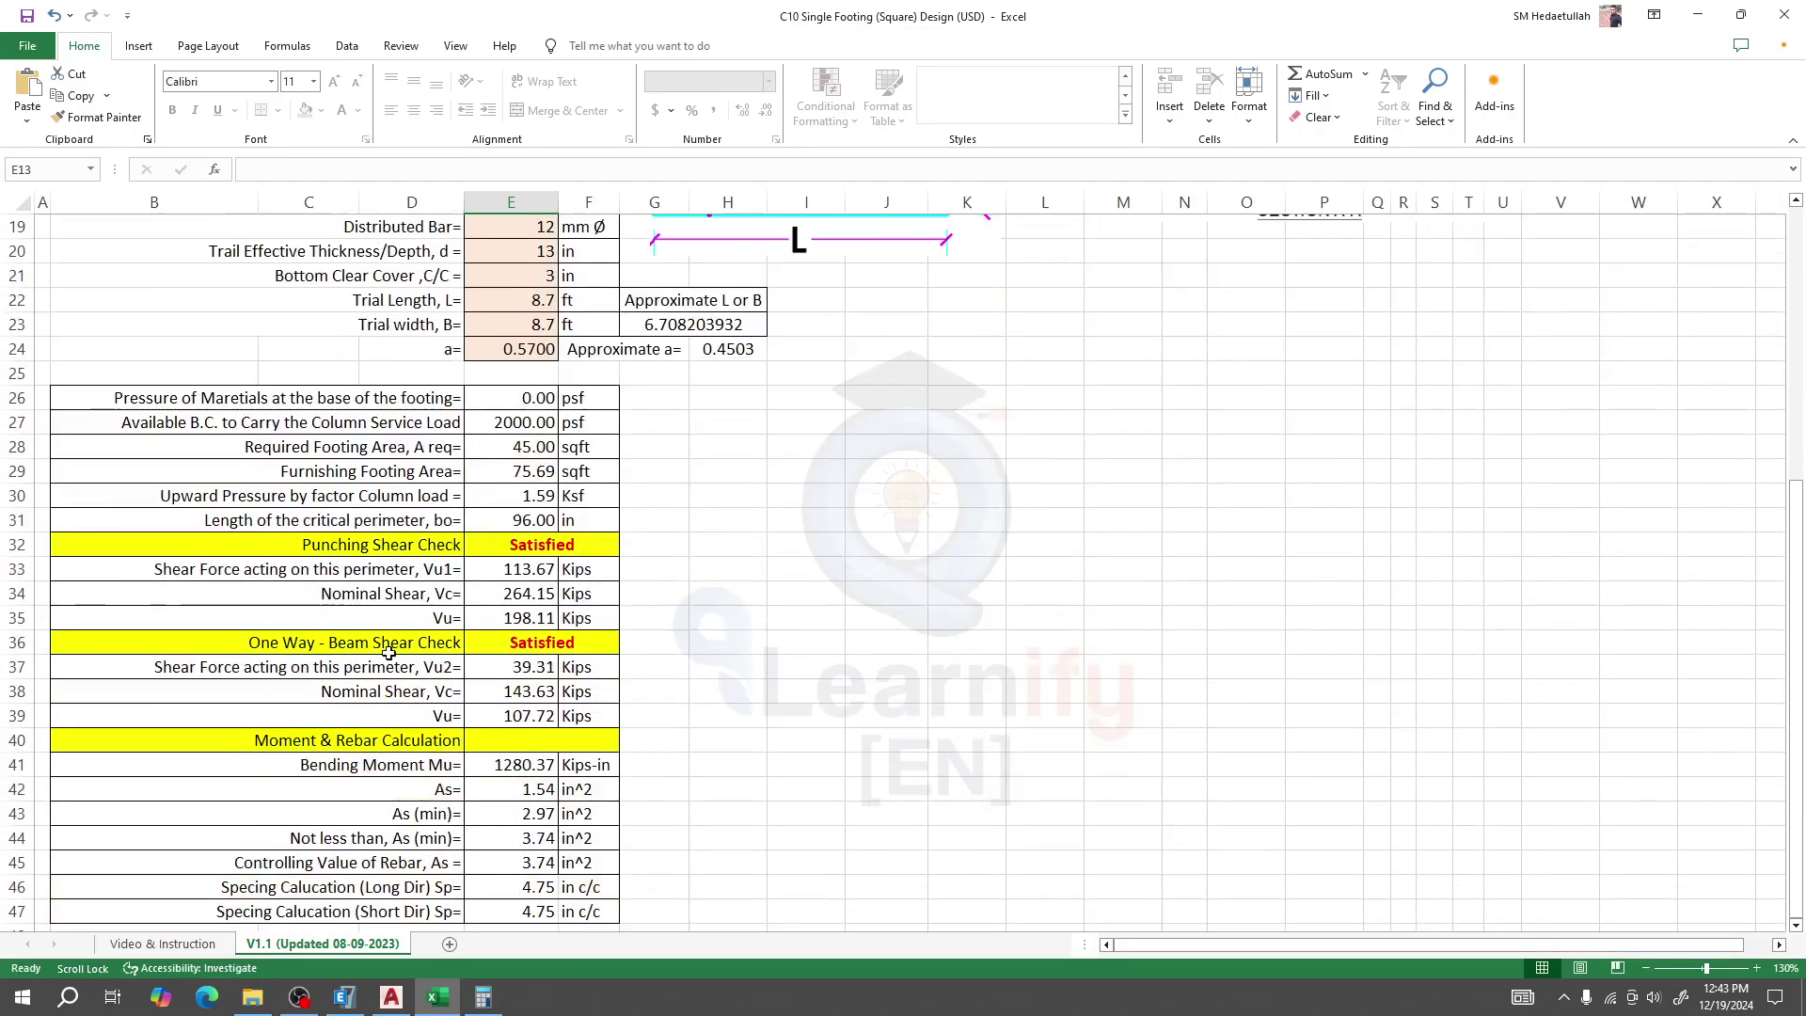
{"action": "scroll", "coordinate": [515, 654], "scroll_direction": "up", "scroll_amount": 4}
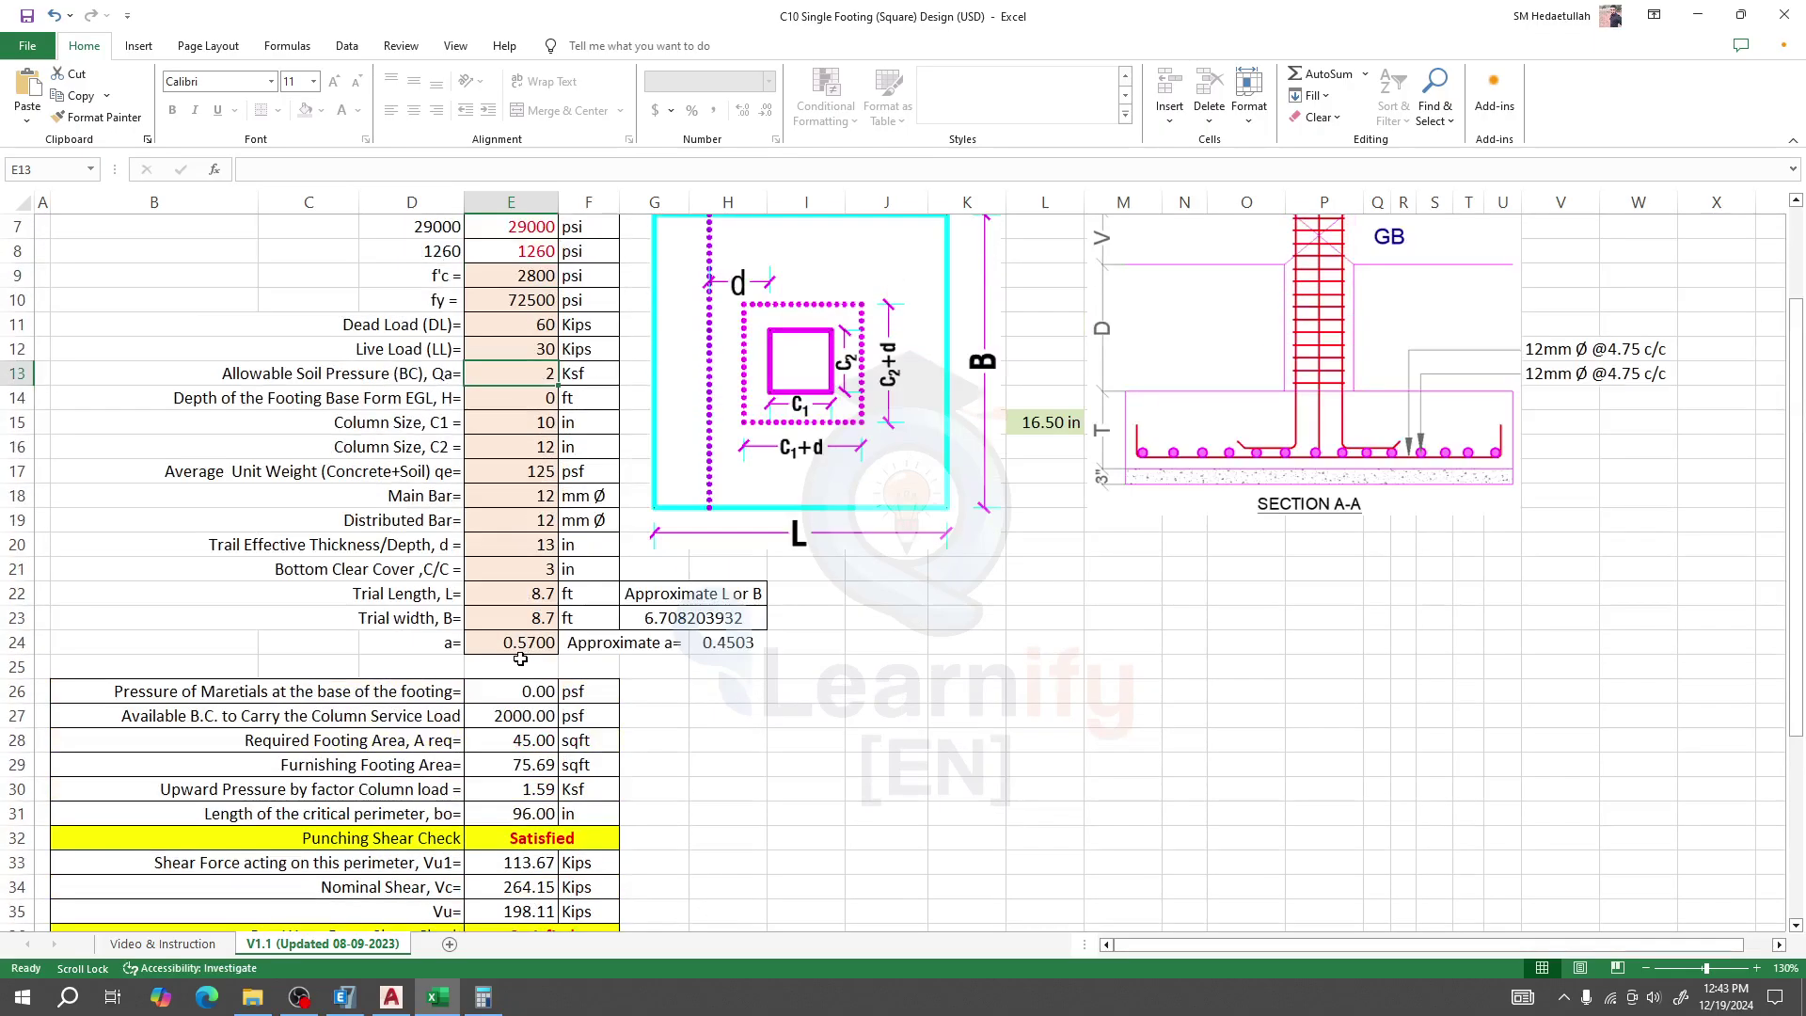
{"action": "scroll", "coordinate": [536, 639], "scroll_direction": "up", "scroll_amount": 1}
{"action": "scroll", "coordinate": [532, 565], "scroll_direction": "down", "scroll_amount": 1}
{"action": "scroll", "coordinate": [523, 564], "scroll_direction": "up", "scroll_amount": 1}
{"action": "scroll", "coordinate": [524, 564], "scroll_direction": "up", "scroll_amount": 1}
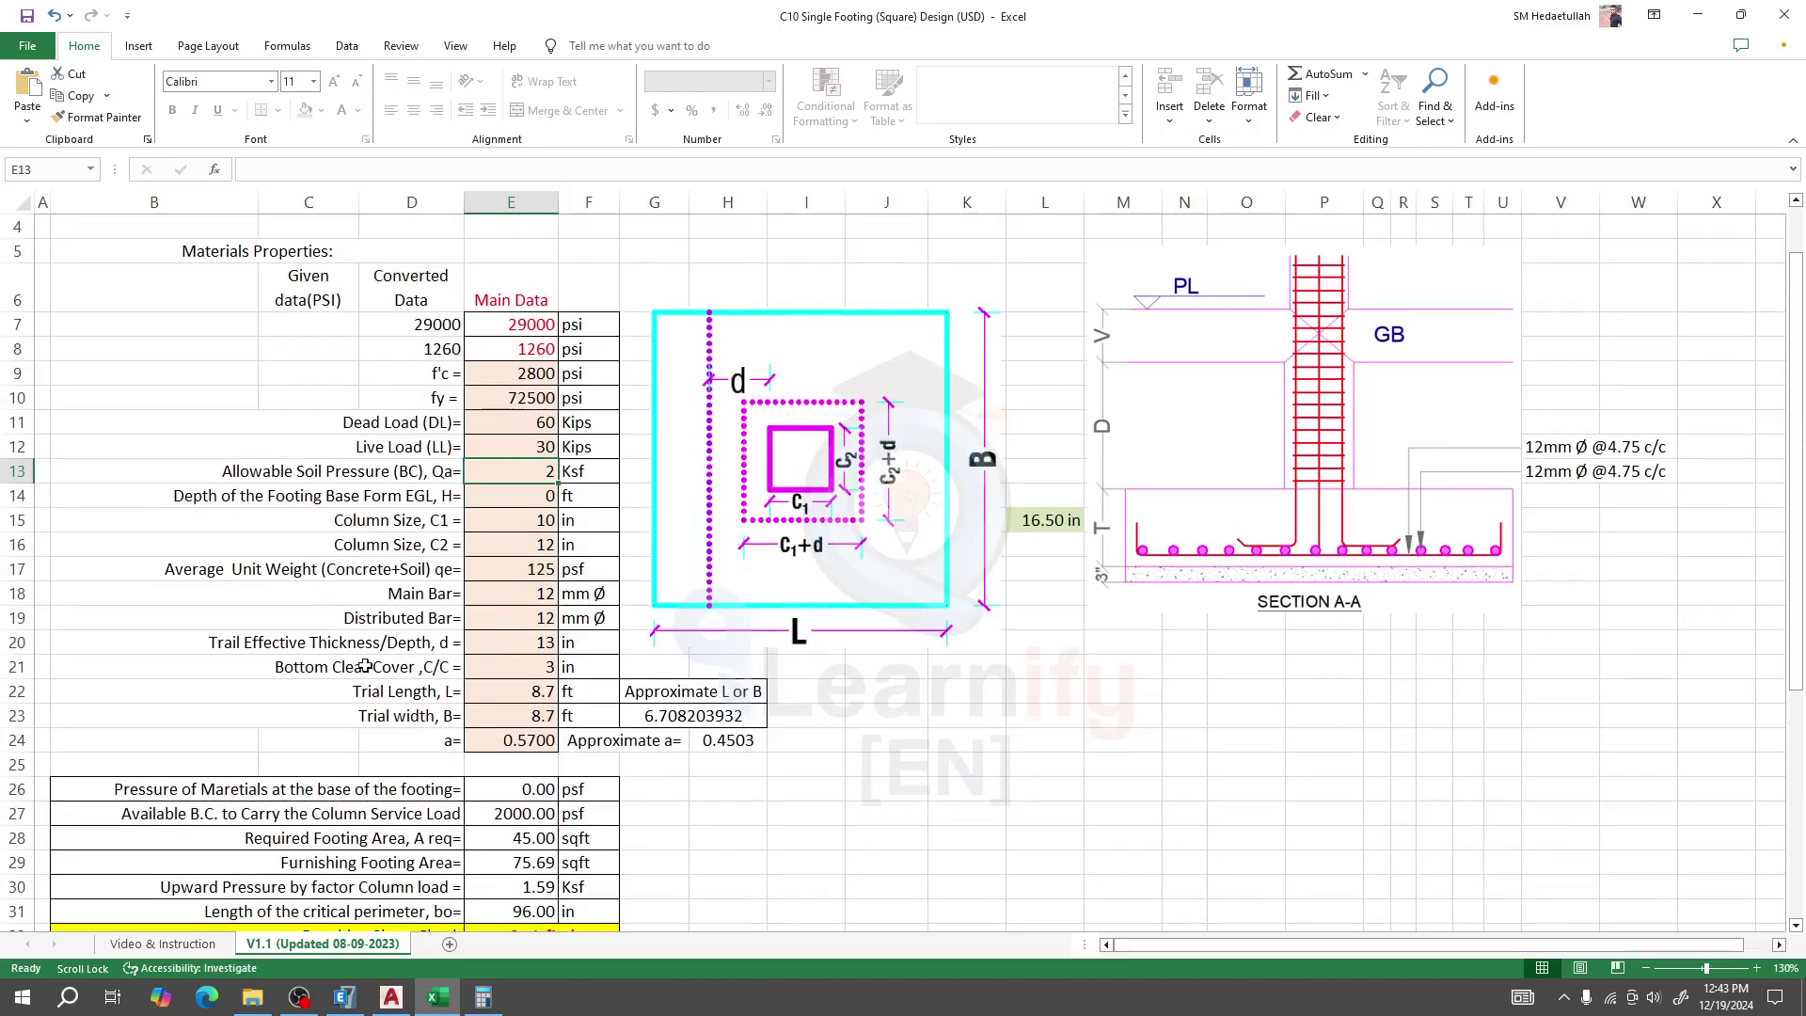
Review the bar diameter, trial effective depth and bottom clear cover inputs
{"action": "left_click", "coordinate": [522, 641]}
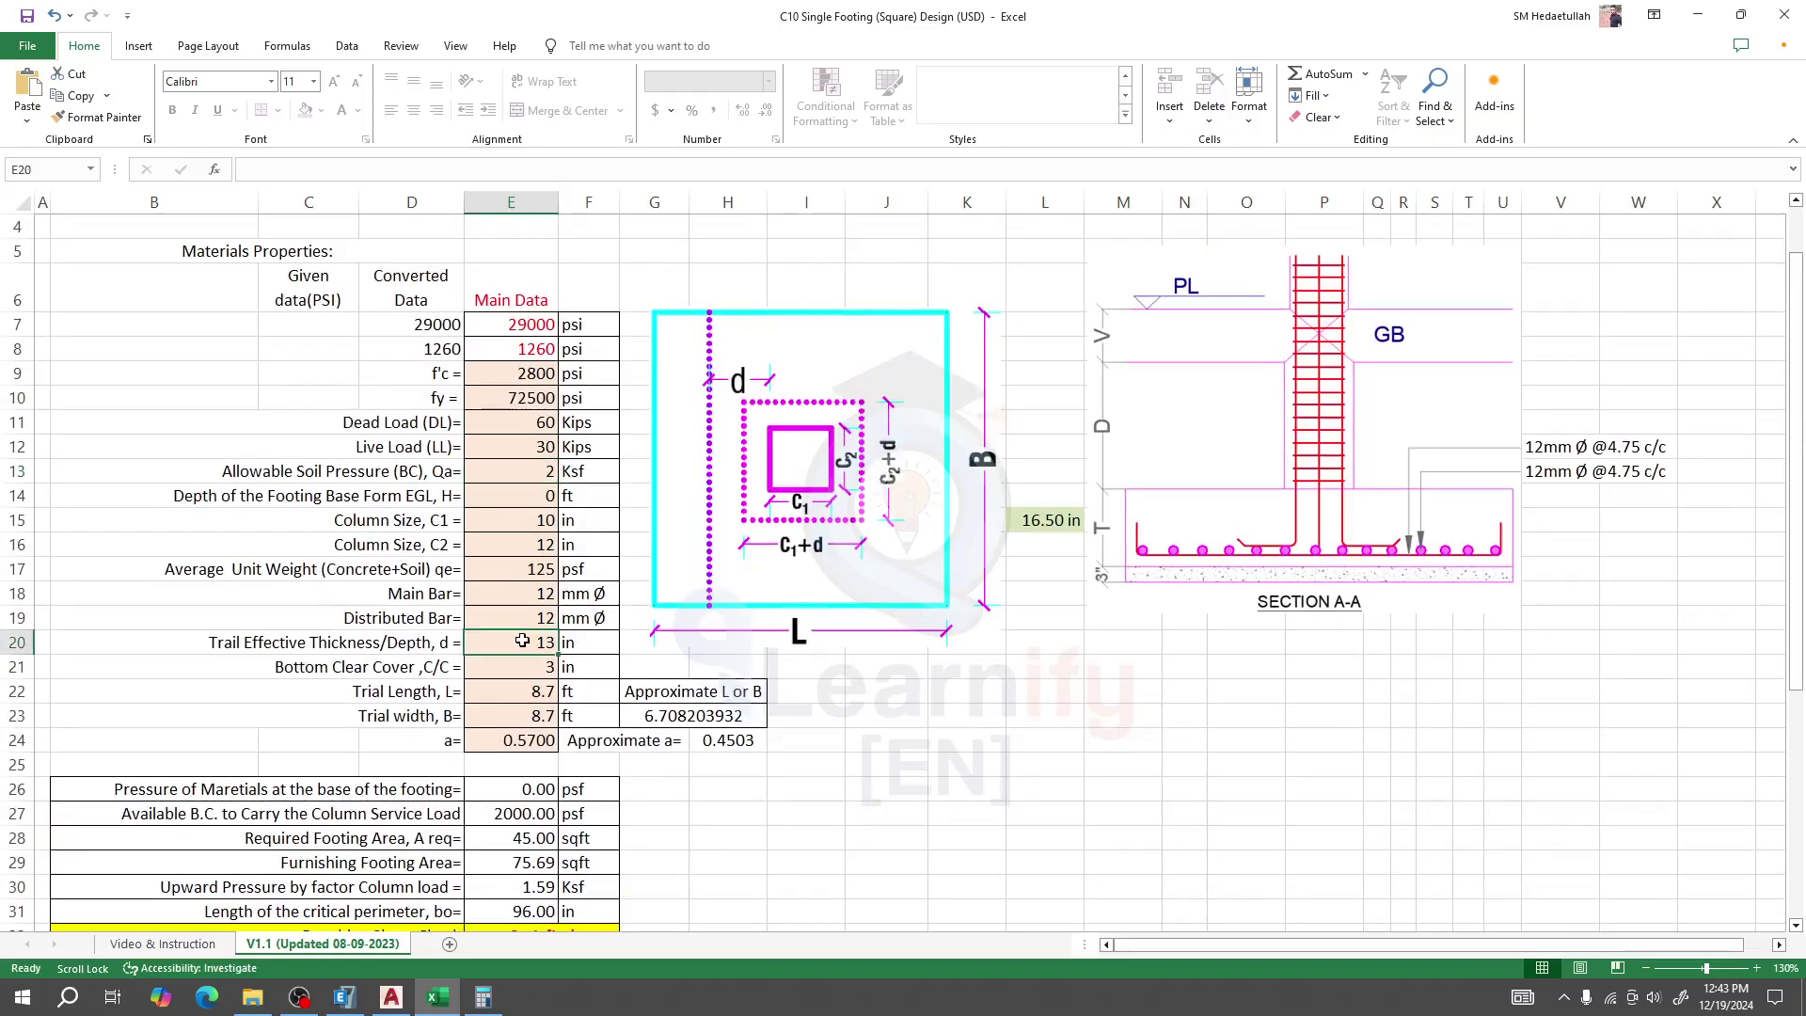
{"action": "left_click", "coordinate": [526, 670]}
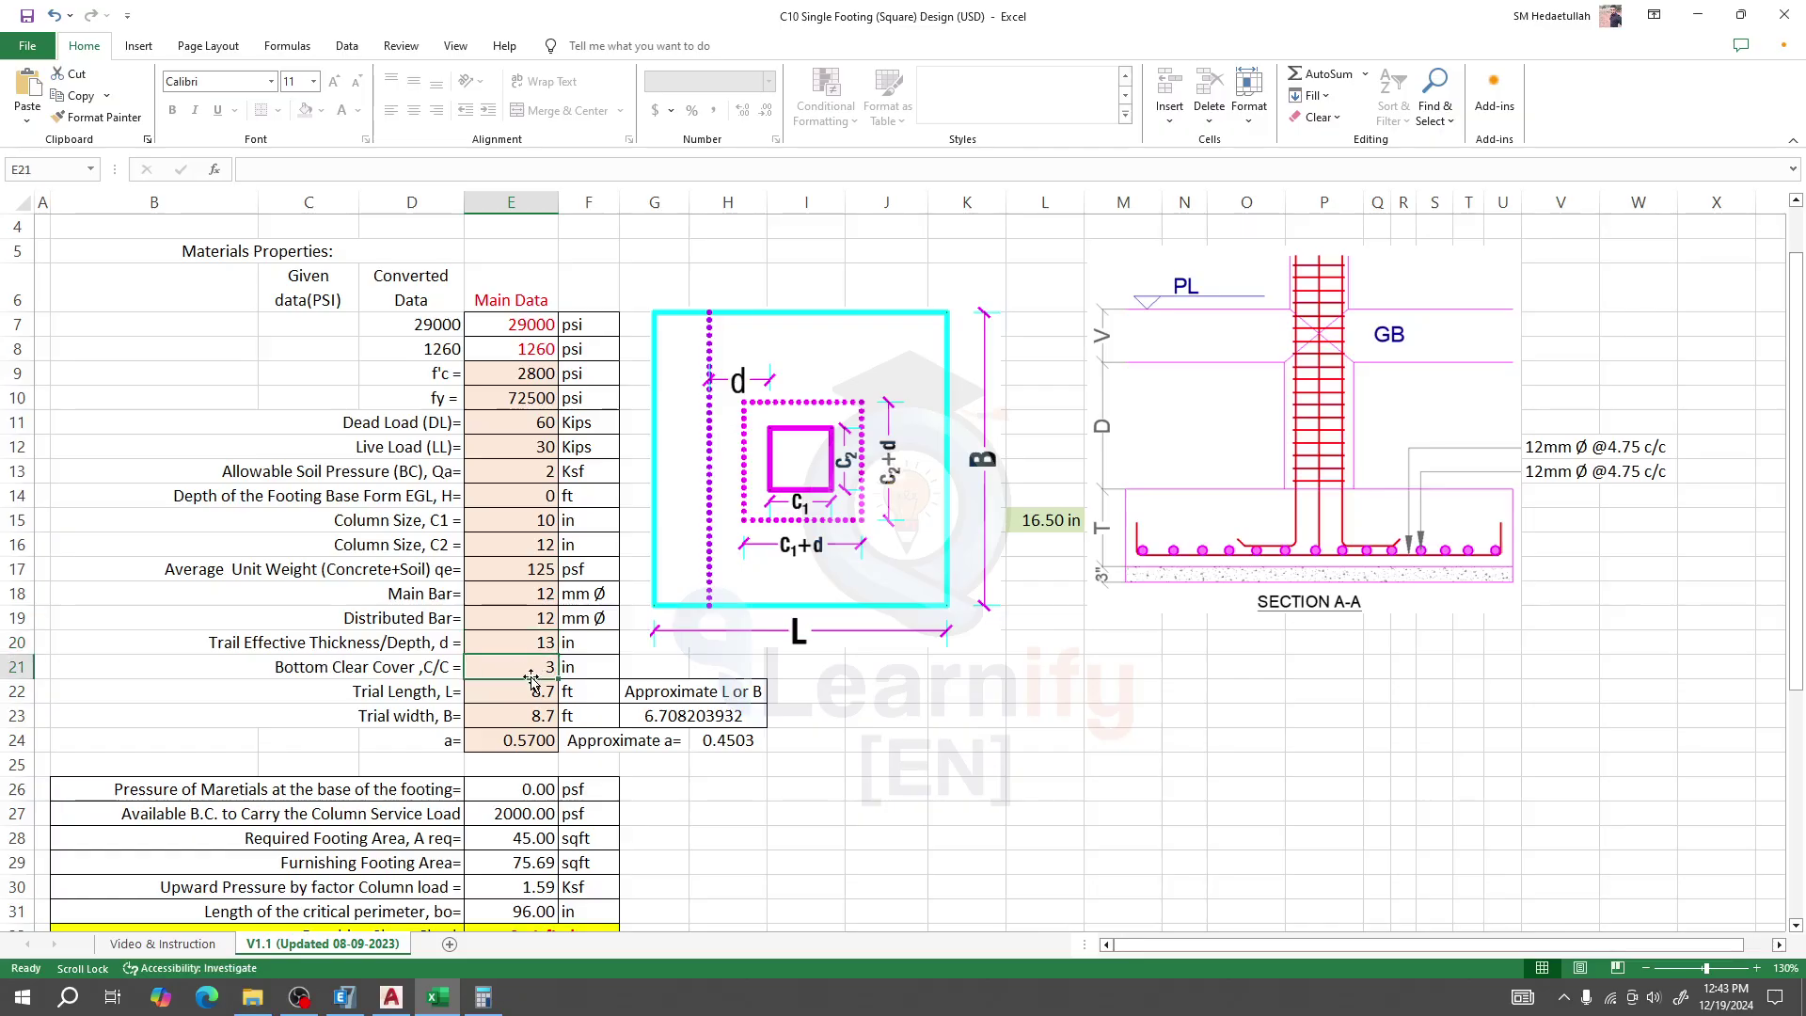
{"action": "left_click", "coordinate": [532, 648]}
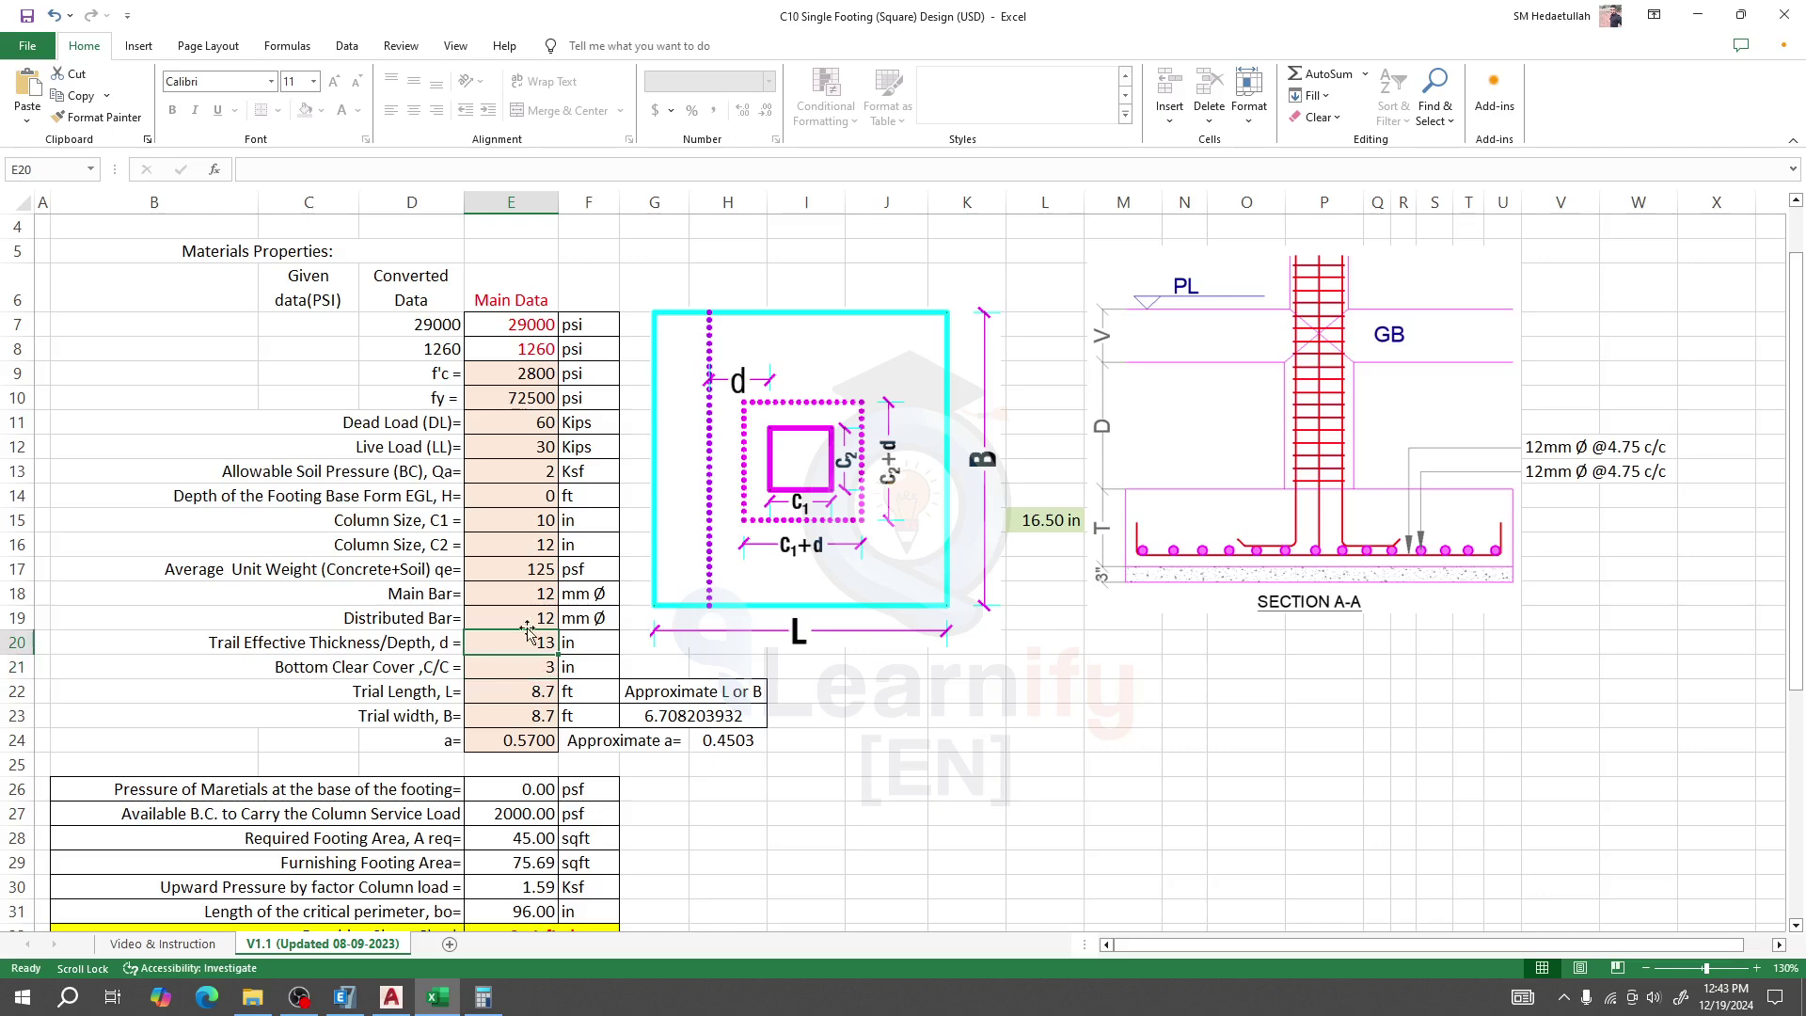
{"action": "left_click", "coordinate": [524, 622]}
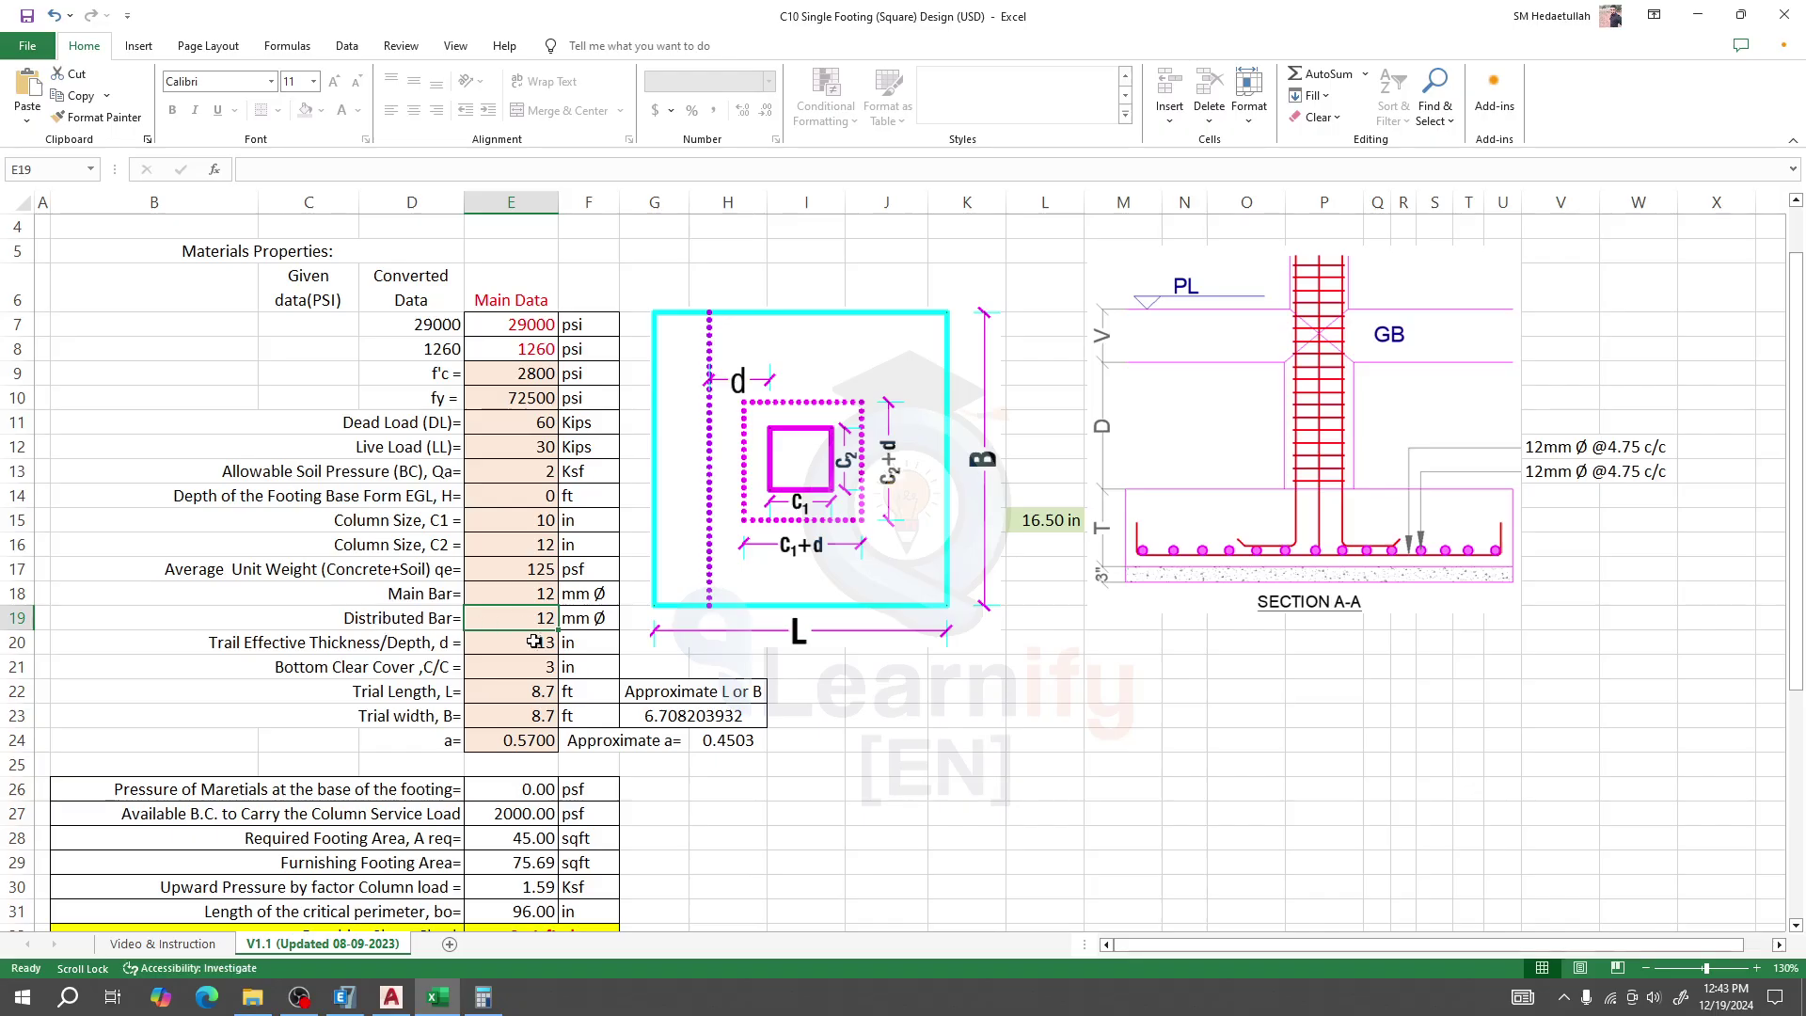
{"action": "left_click", "coordinate": [534, 640]}
{"action": "left_click", "coordinate": [535, 620]}
{"action": "left_click", "coordinate": [539, 642]}
{"action": "left_click", "coordinate": [513, 589]}
{"action": "left_click", "coordinate": [525, 613]}
Set the trial effective depth d to 10 in, and check the shear results and the footing thickness
{"action": "left_click", "coordinate": [511, 643]}
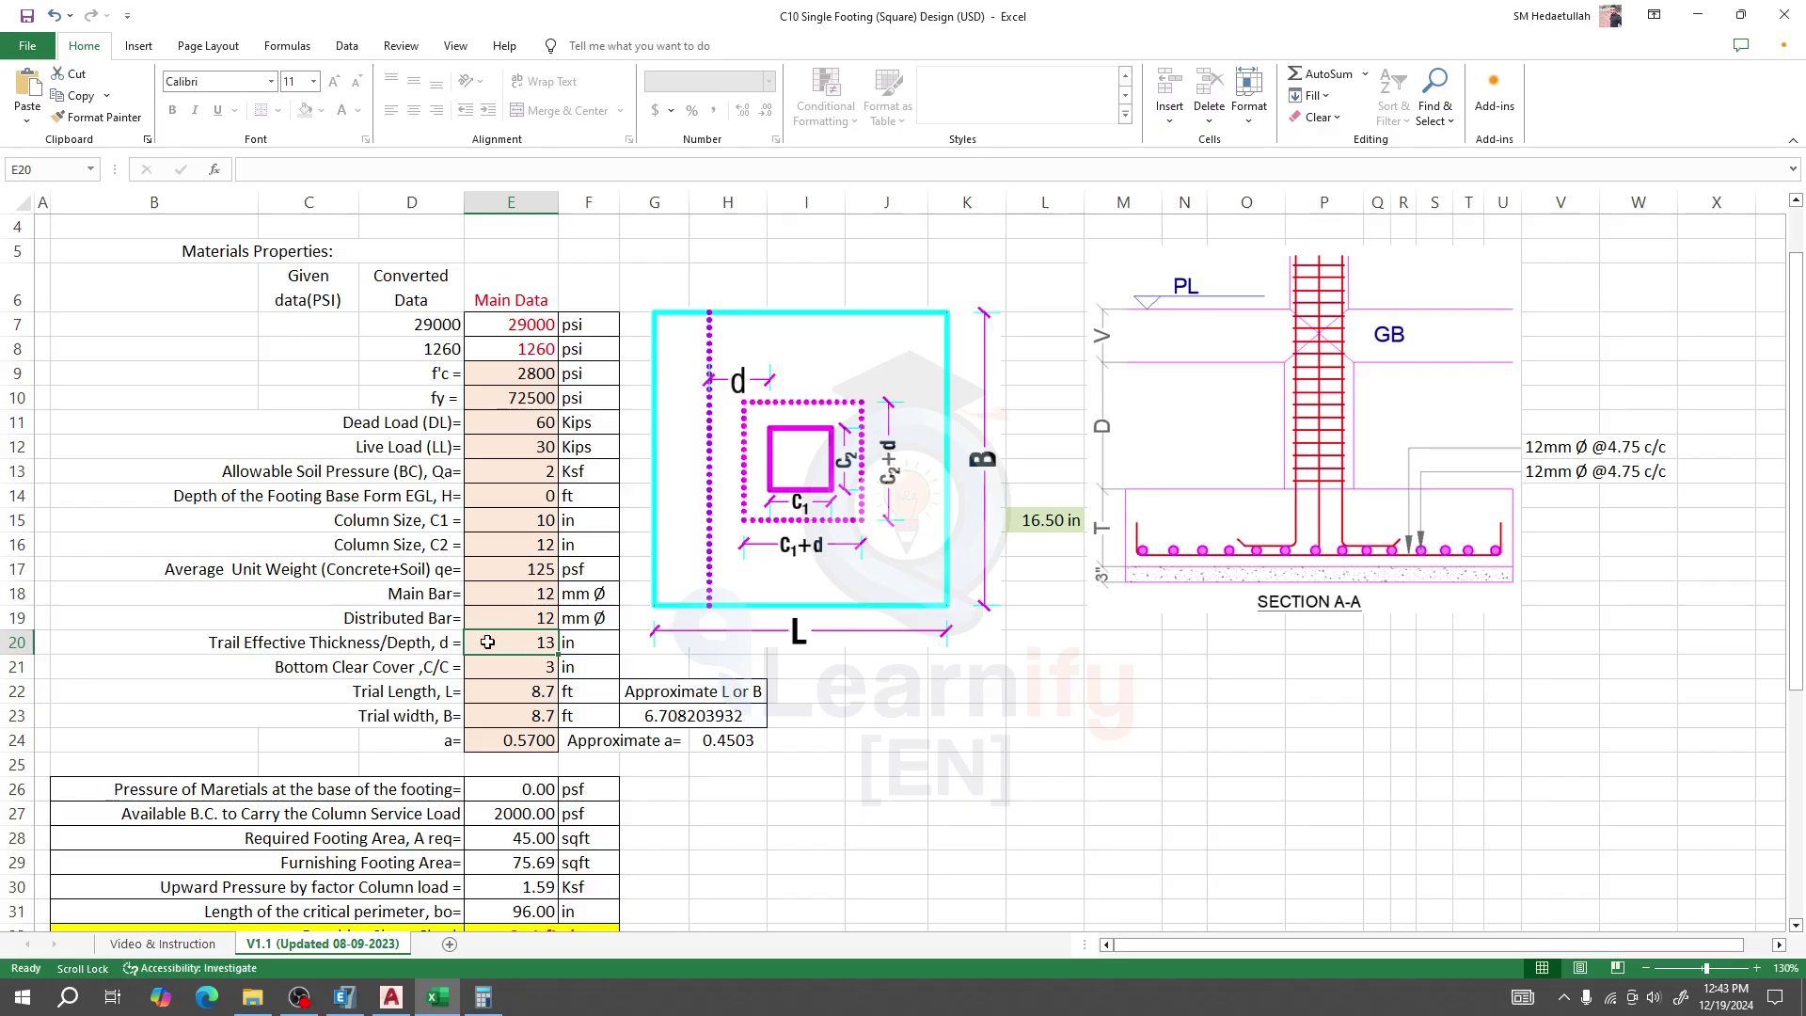
{"action": "type", "text": "10"}
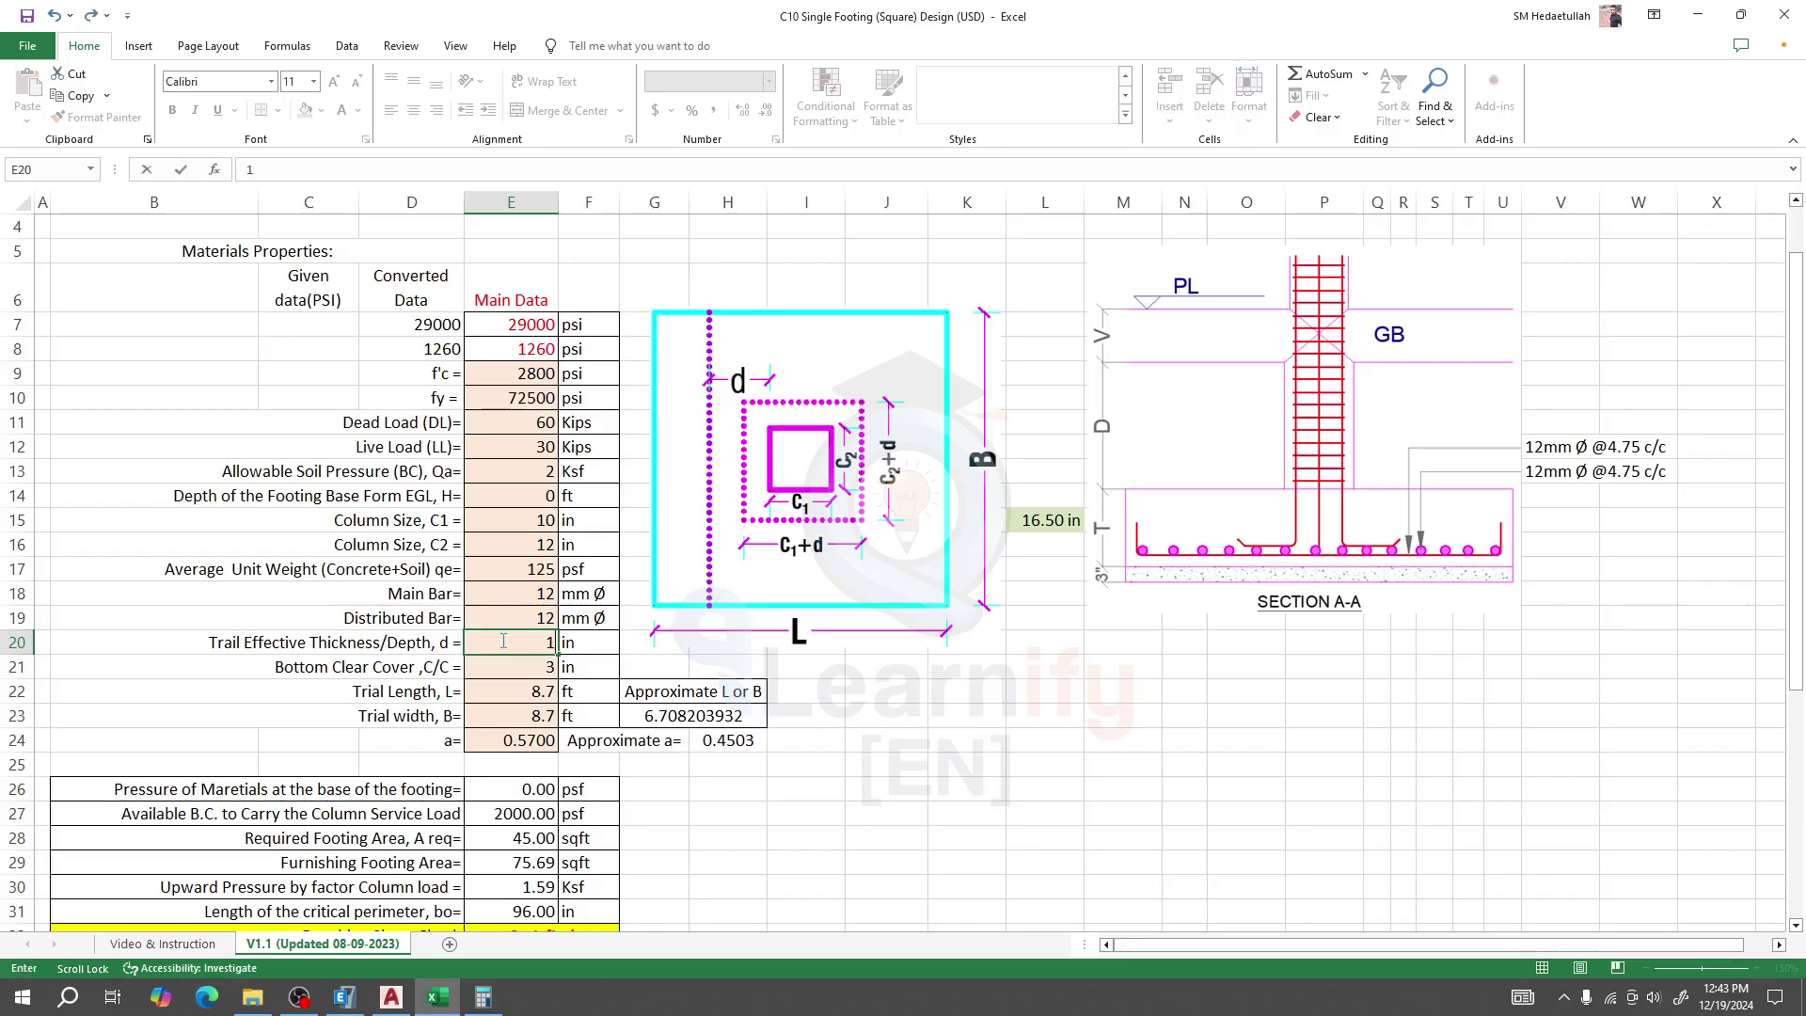
{"action": "key", "text": "Return"}
{"action": "scroll", "coordinate": [509, 737], "scroll_direction": "down", "scroll_amount": 1}
{"action": "scroll", "coordinate": [509, 737], "scroll_direction": "down", "scroll_amount": 2}
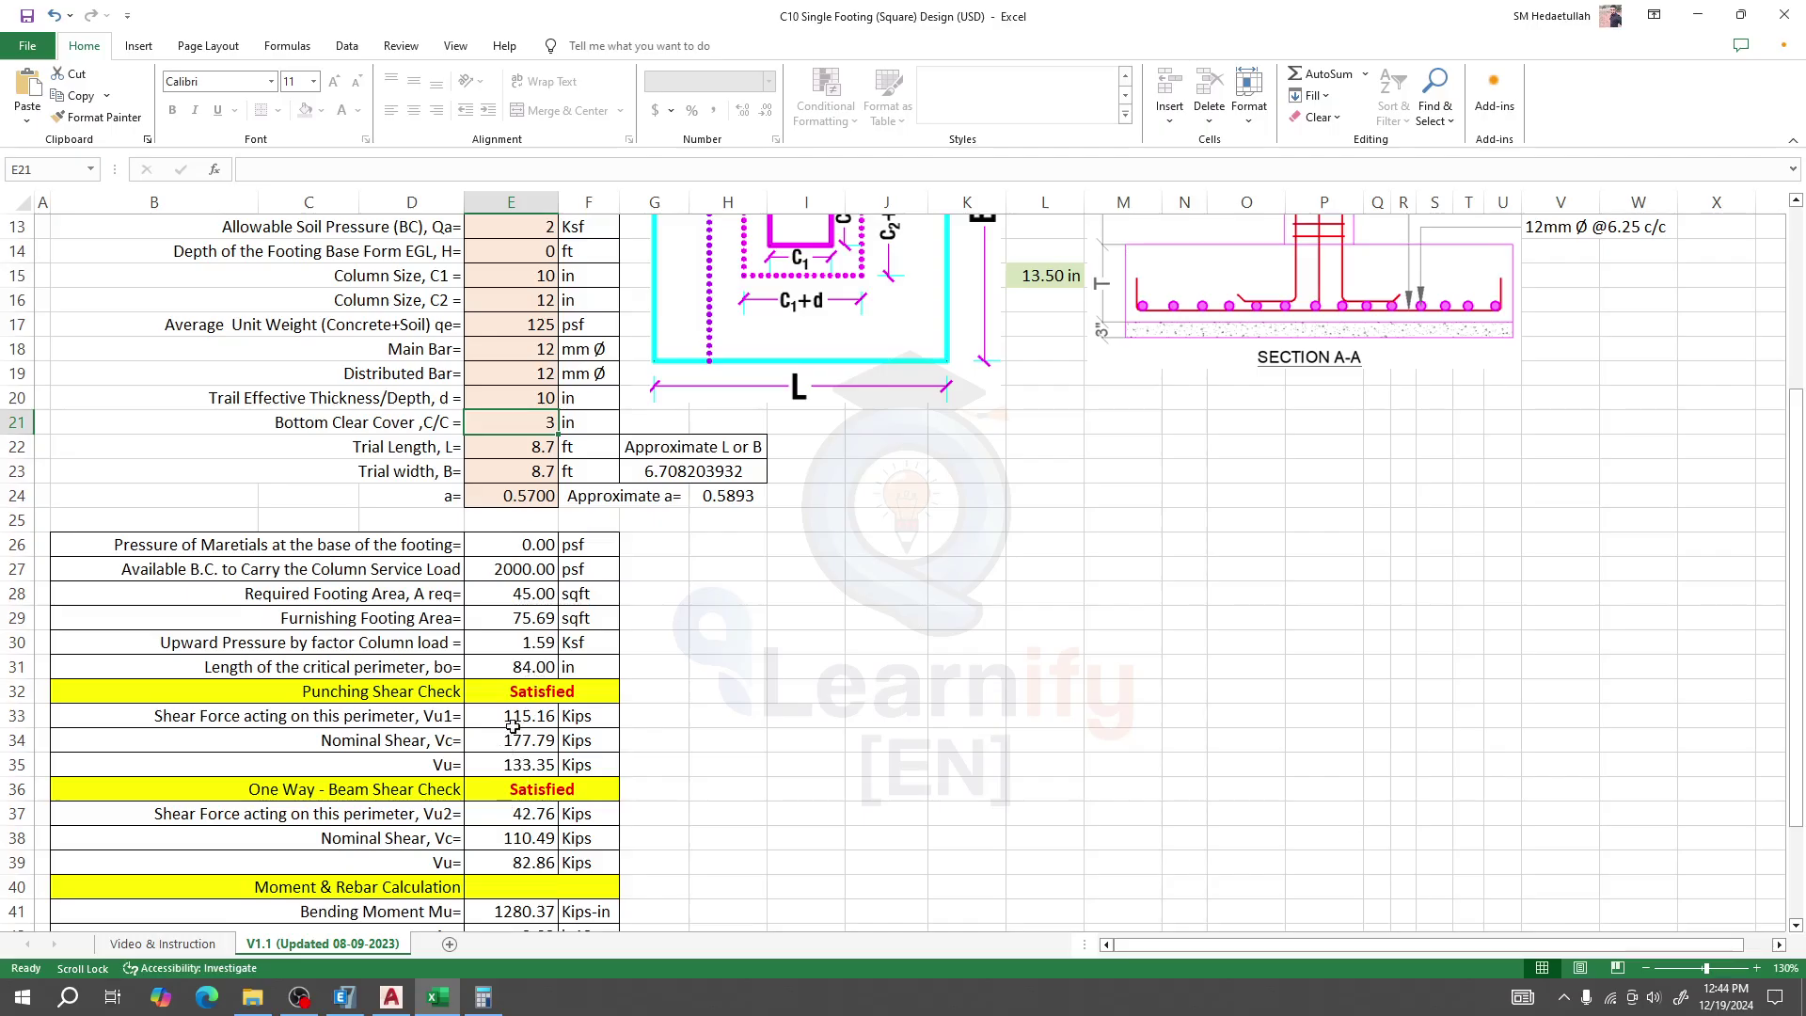
{"action": "scroll", "coordinate": [513, 728], "scroll_direction": "up", "scroll_amount": 3}
{"action": "scroll", "coordinate": [502, 641], "scroll_direction": "down", "scroll_amount": 1}
{"action": "left_click", "coordinate": [527, 548]}
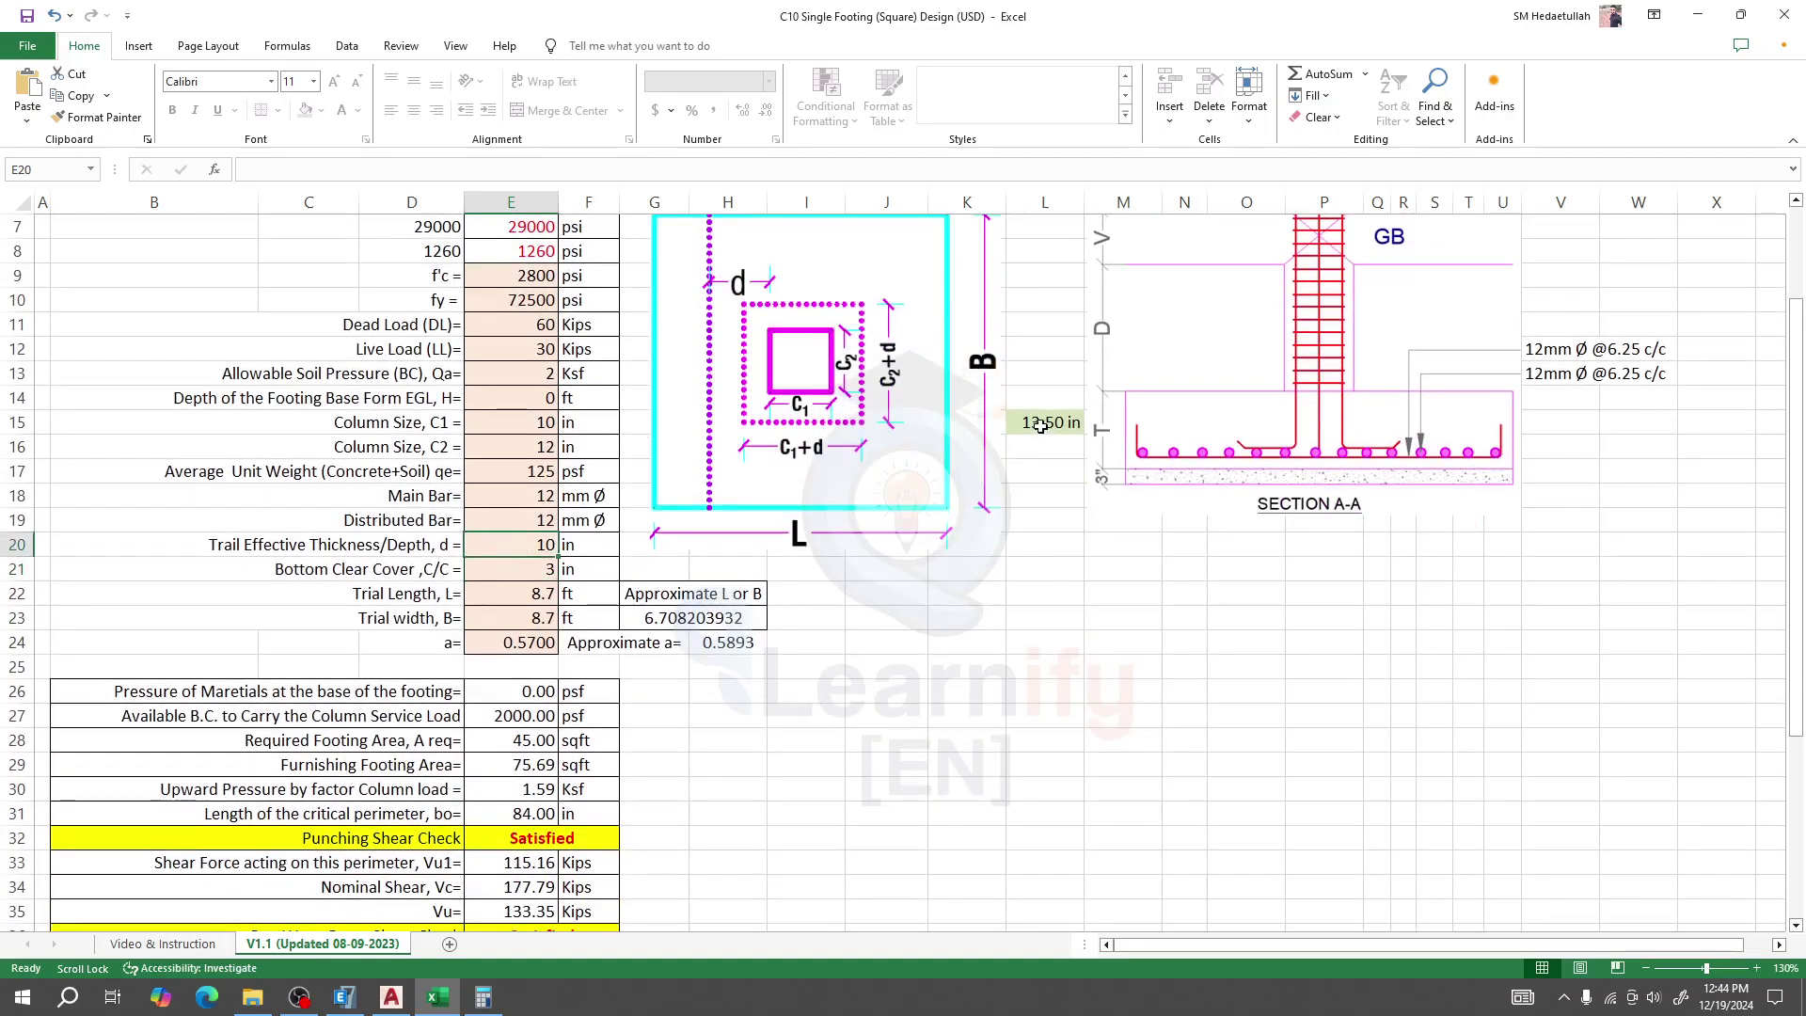
{"action": "scroll", "coordinate": [1047, 425], "scroll_direction": "up", "scroll_amount": 1}
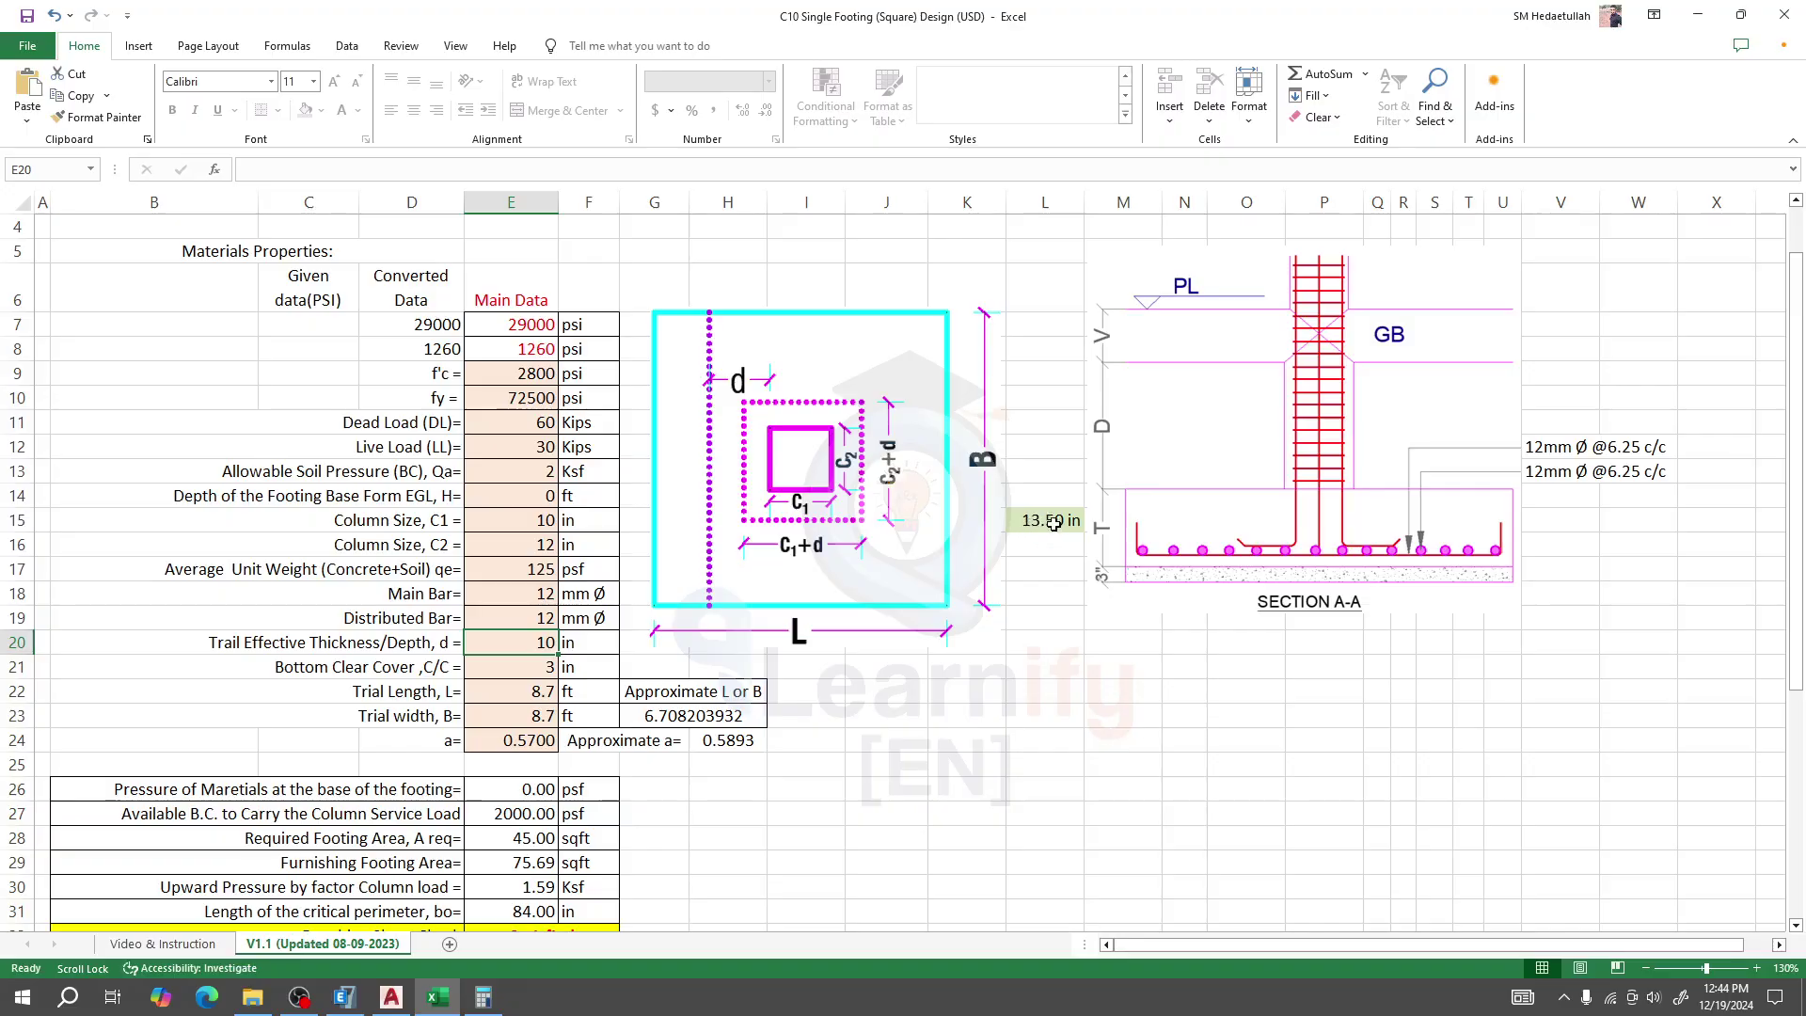
Try a trial effective depth d of 8 in and check the punching and beam shear results
{"action": "scroll", "coordinate": [1051, 520], "scroll_direction": "down", "scroll_amount": 1}
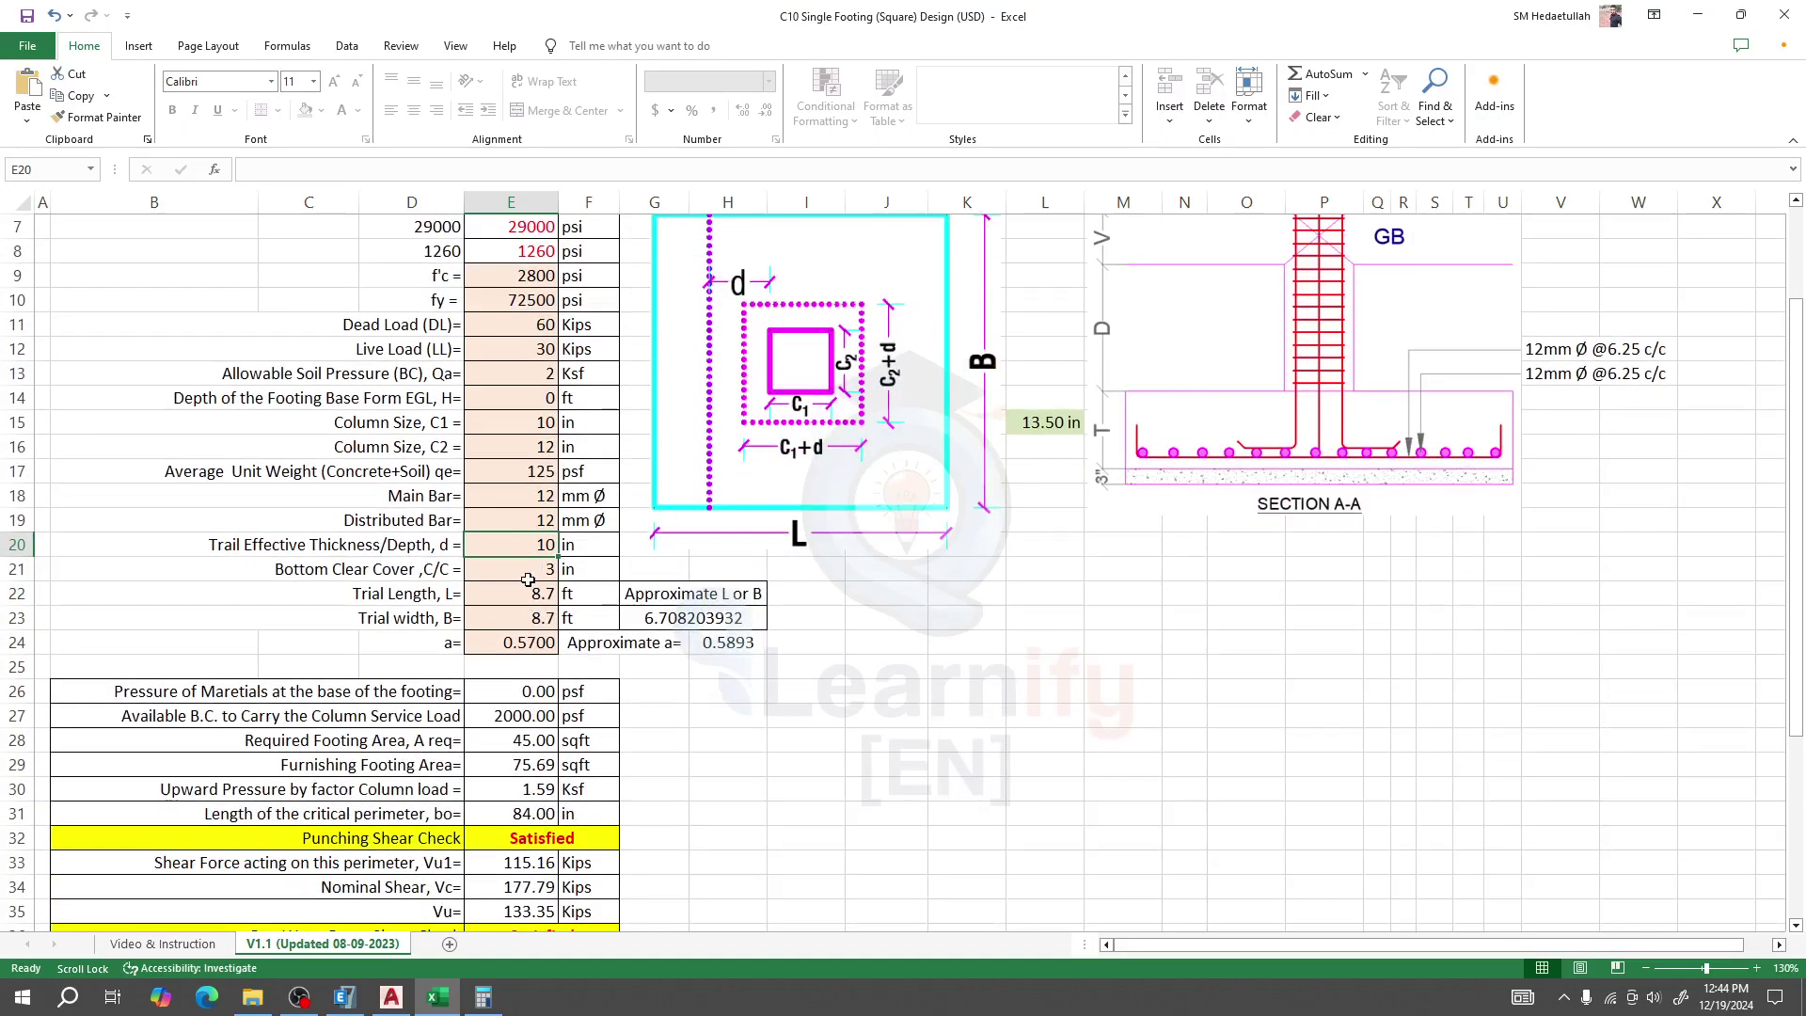
{"action": "type", "text": "8"}
{"action": "key", "text": "Return"}
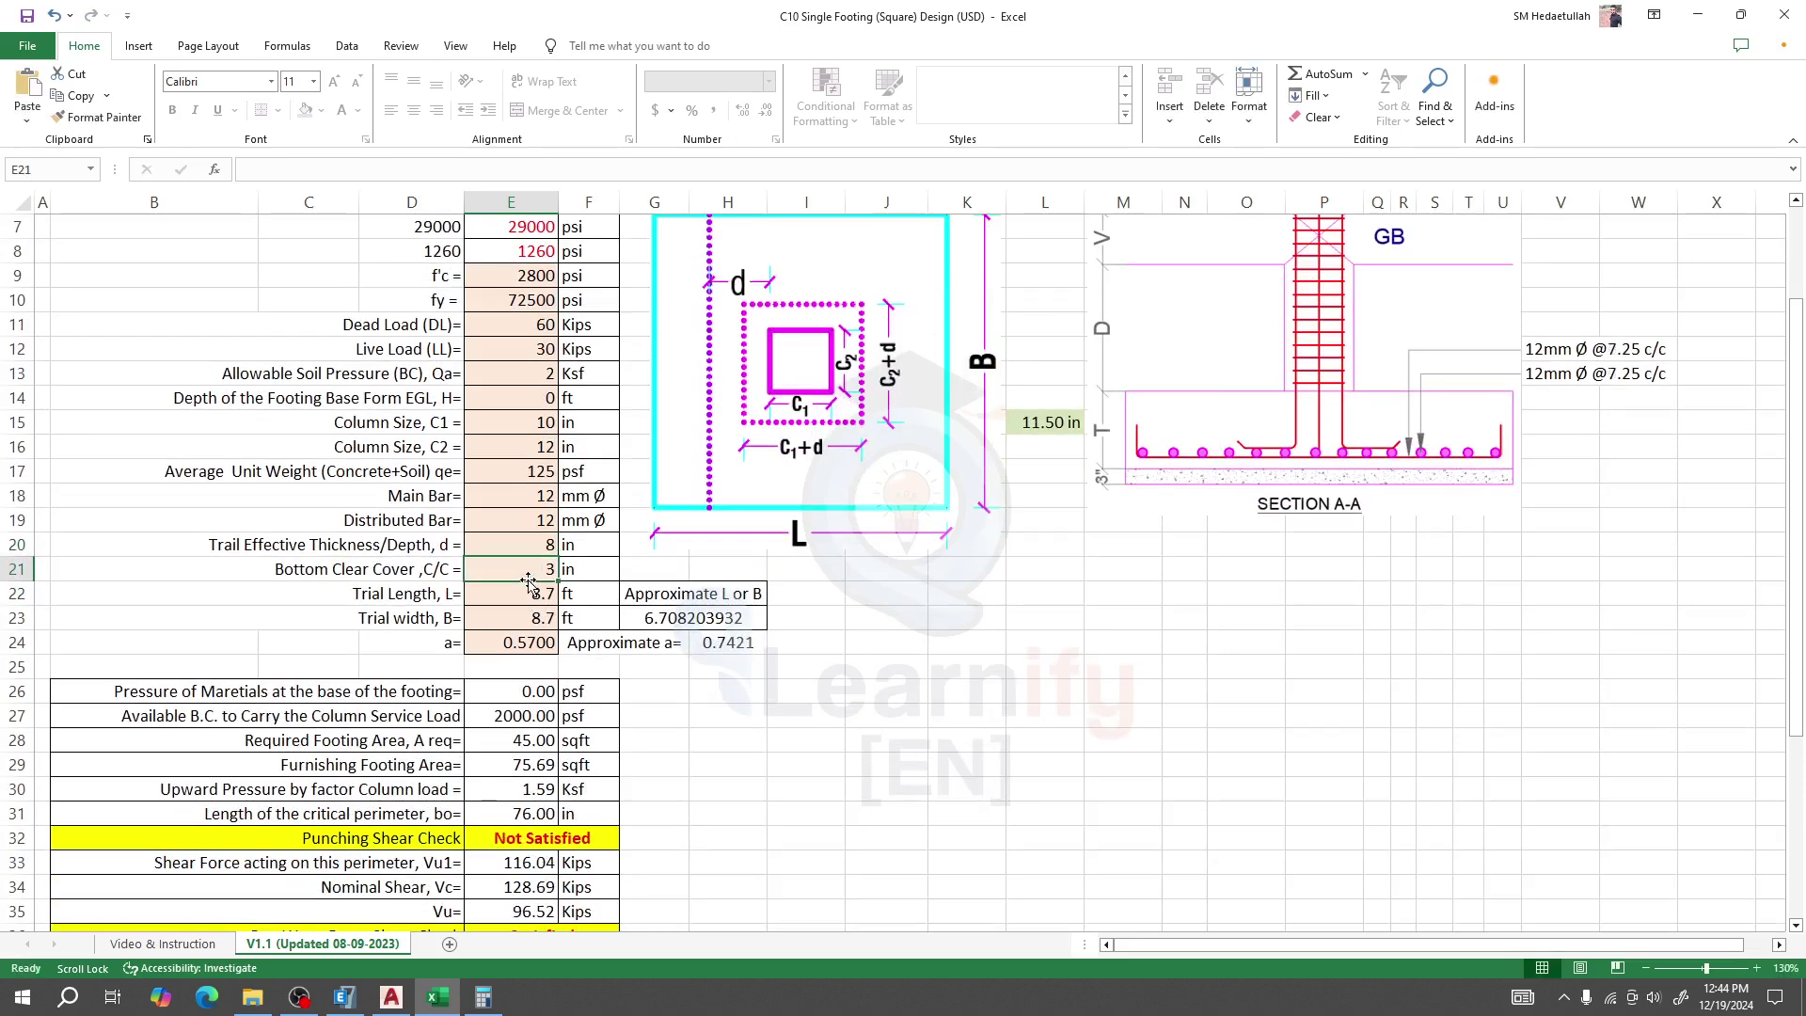
{"action": "scroll", "coordinate": [542, 651], "scroll_direction": "down", "scroll_amount": 2}
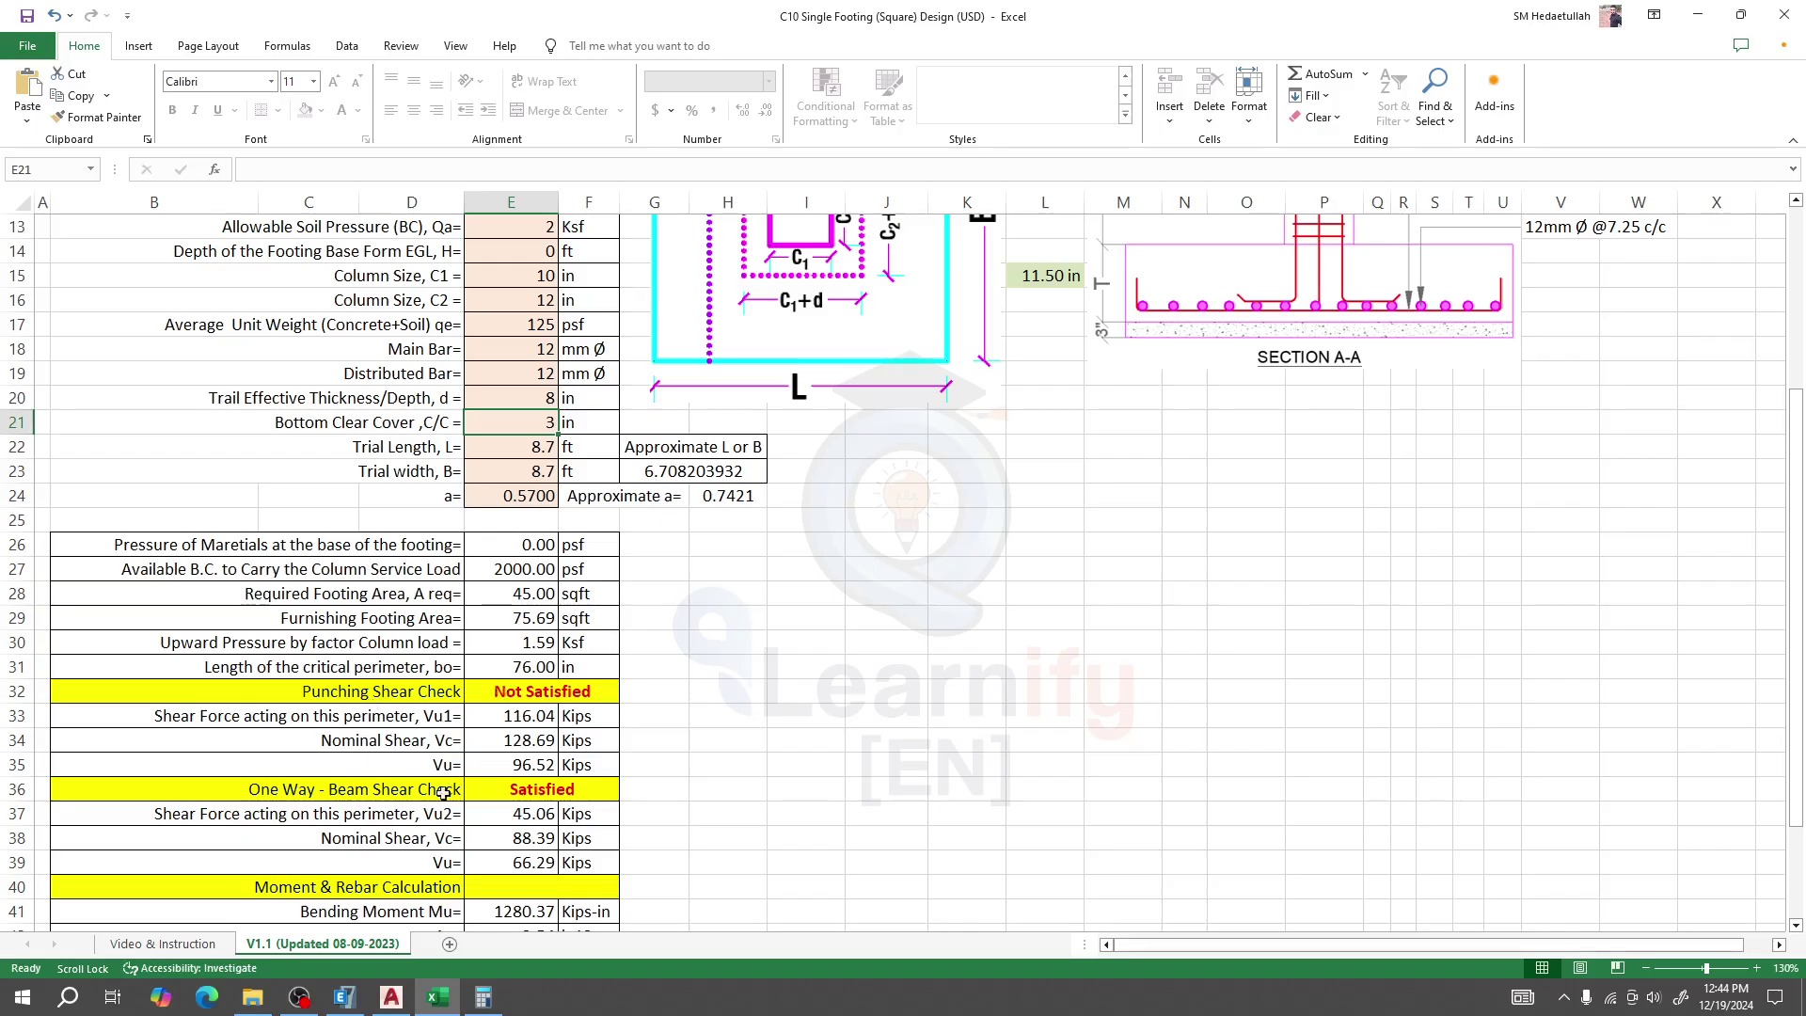
{"action": "scroll", "coordinate": [541, 799], "scroll_direction": "up", "scroll_amount": 1}
{"action": "scroll", "coordinate": [541, 798], "scroll_direction": "up", "scroll_amount": 1}
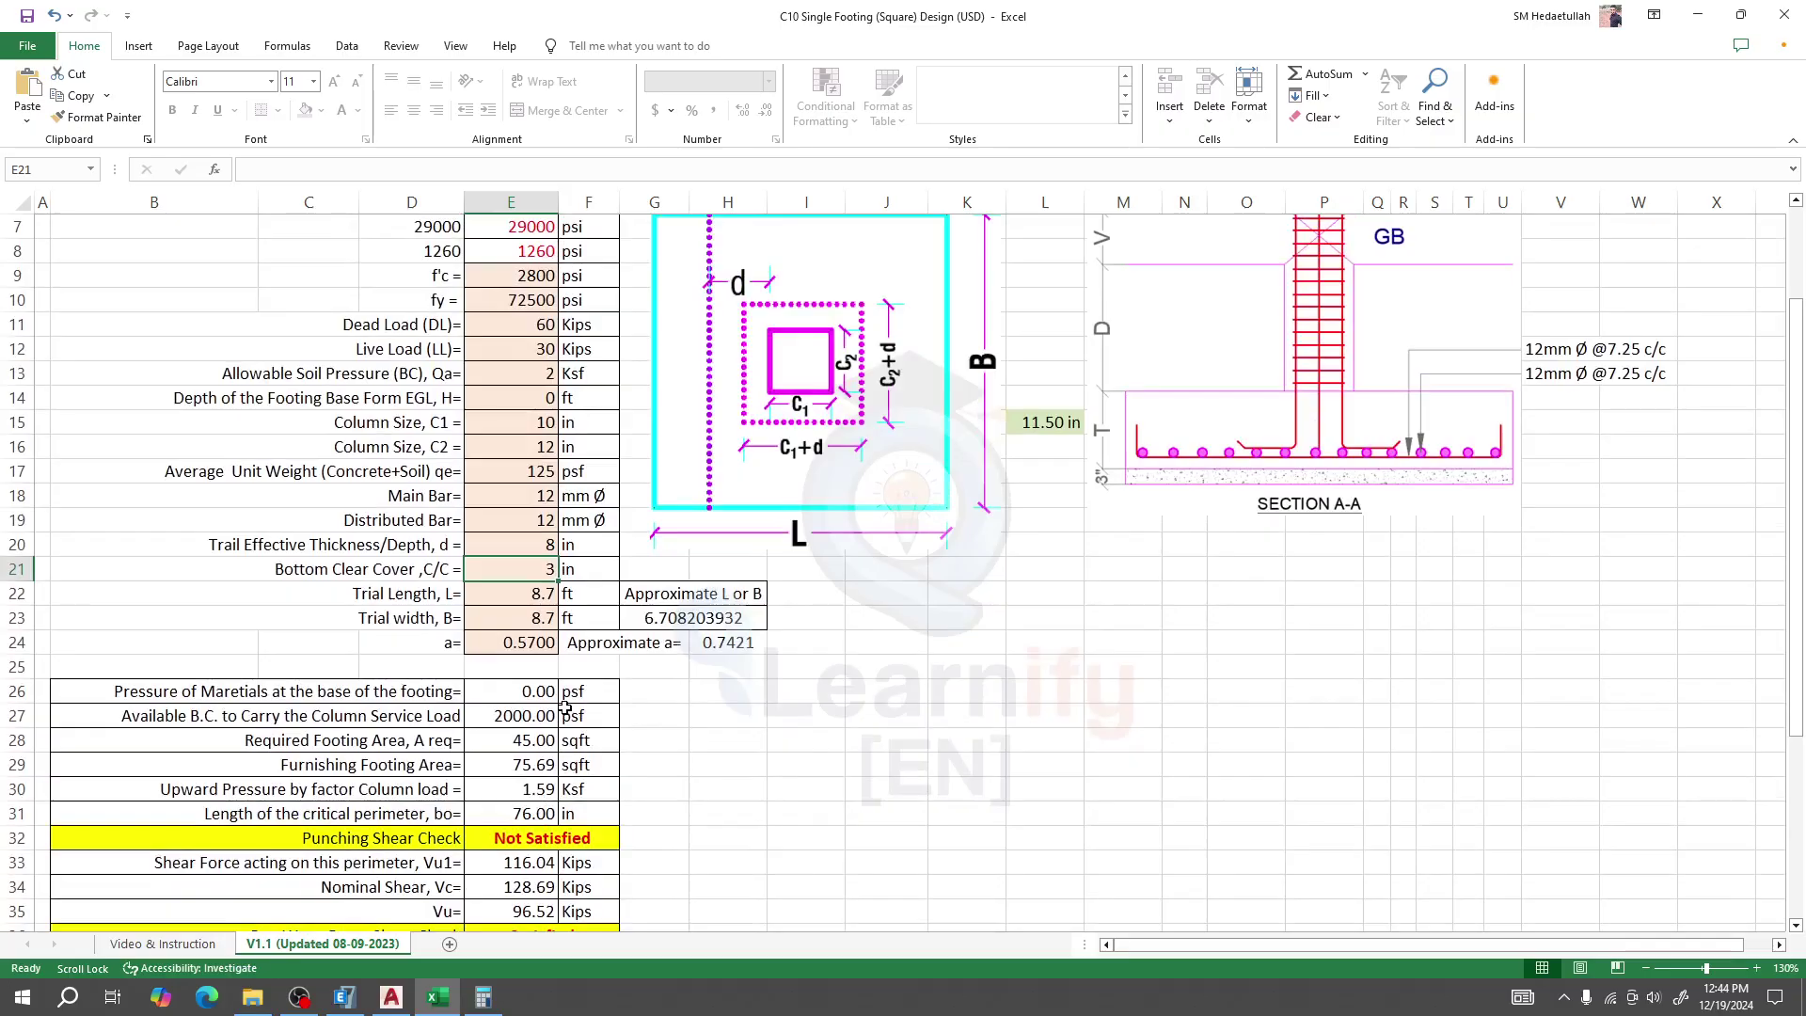
Set the trial length L and trial width B to 6.75 ft and check the footing area and shear results
{"action": "left_click", "coordinate": [541, 549]}
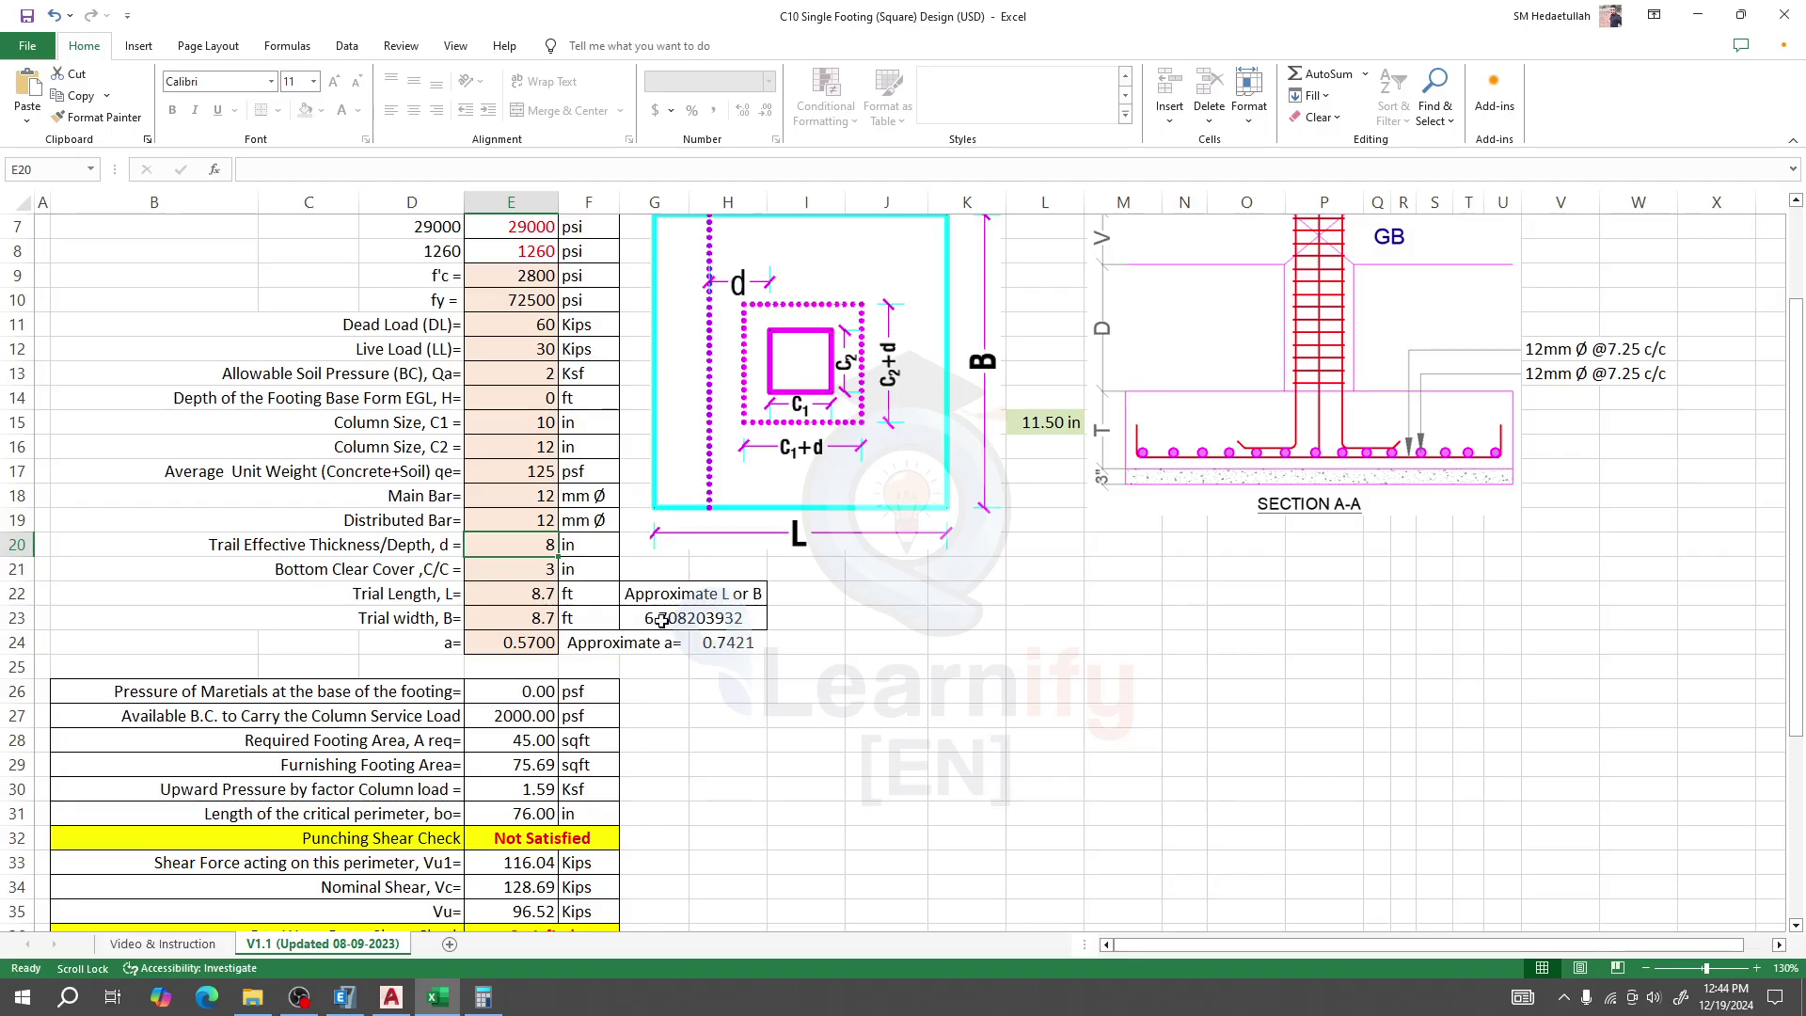
{"action": "left_click", "coordinate": [533, 600]}
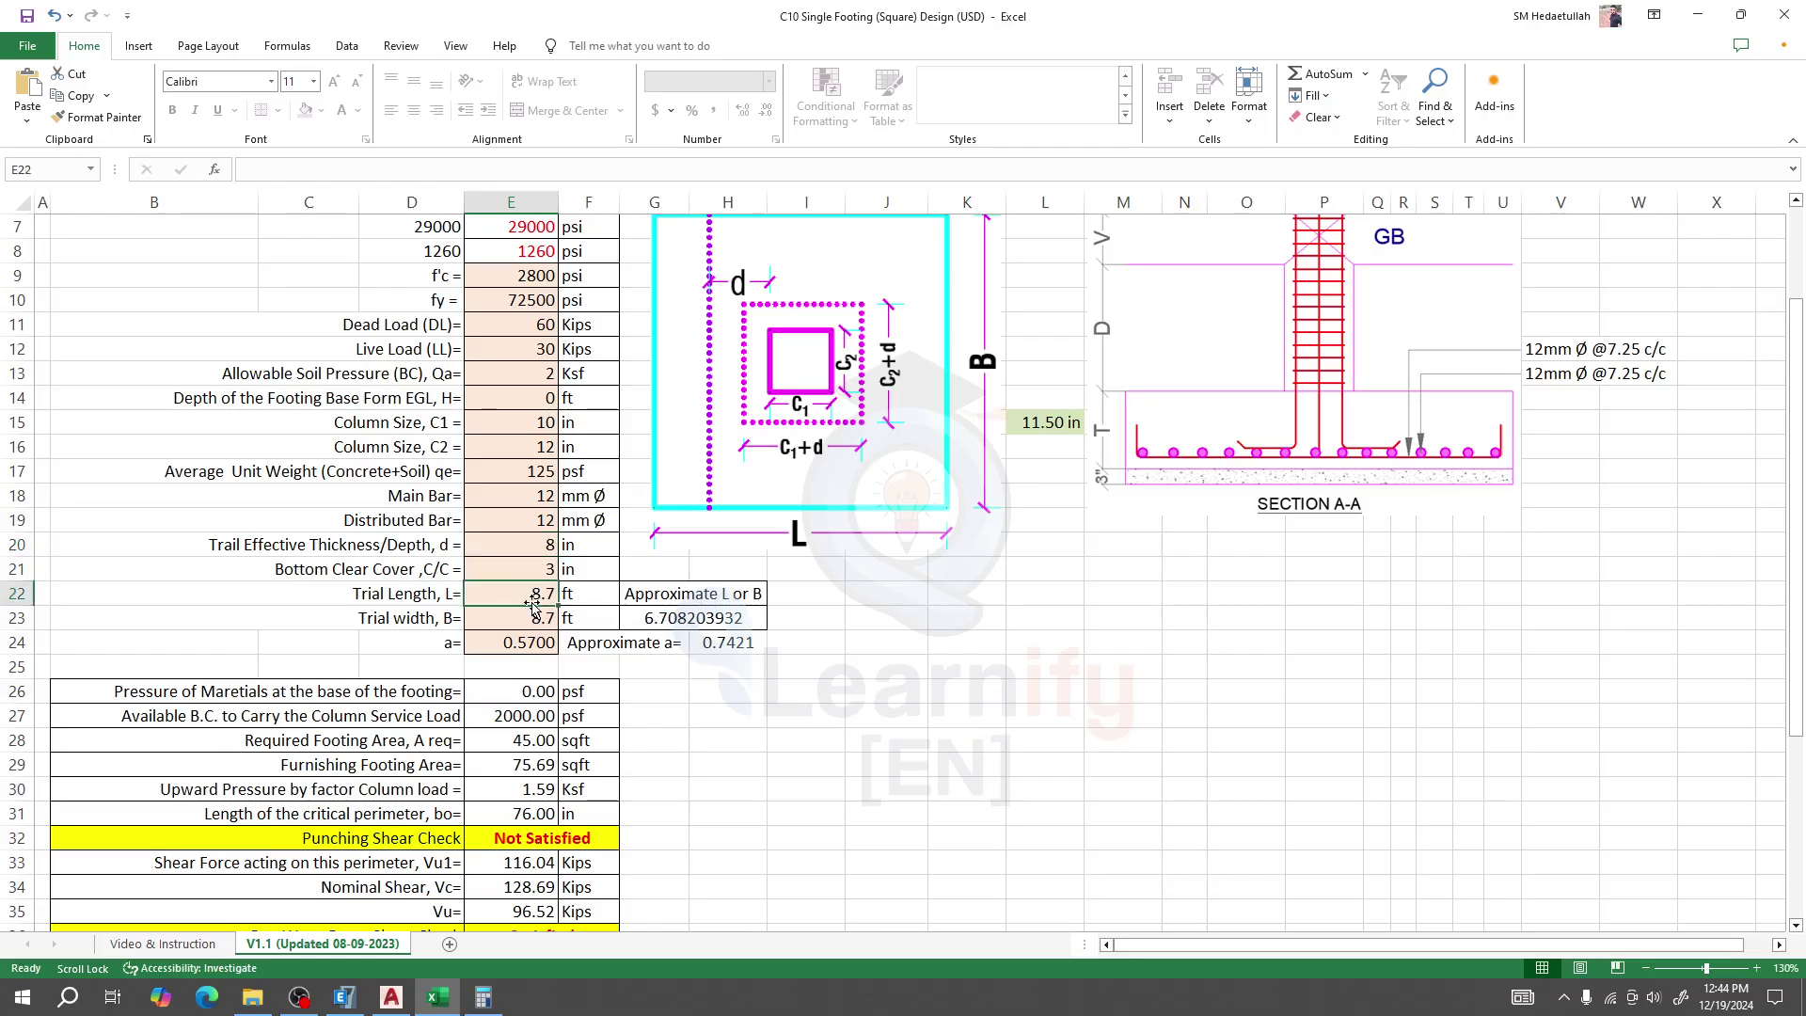
{"action": "type", "text": "6.75"}
{"action": "key", "text": "Return"}
{"action": "type", "text": "6."}
{"action": "key", "text": "Return"}
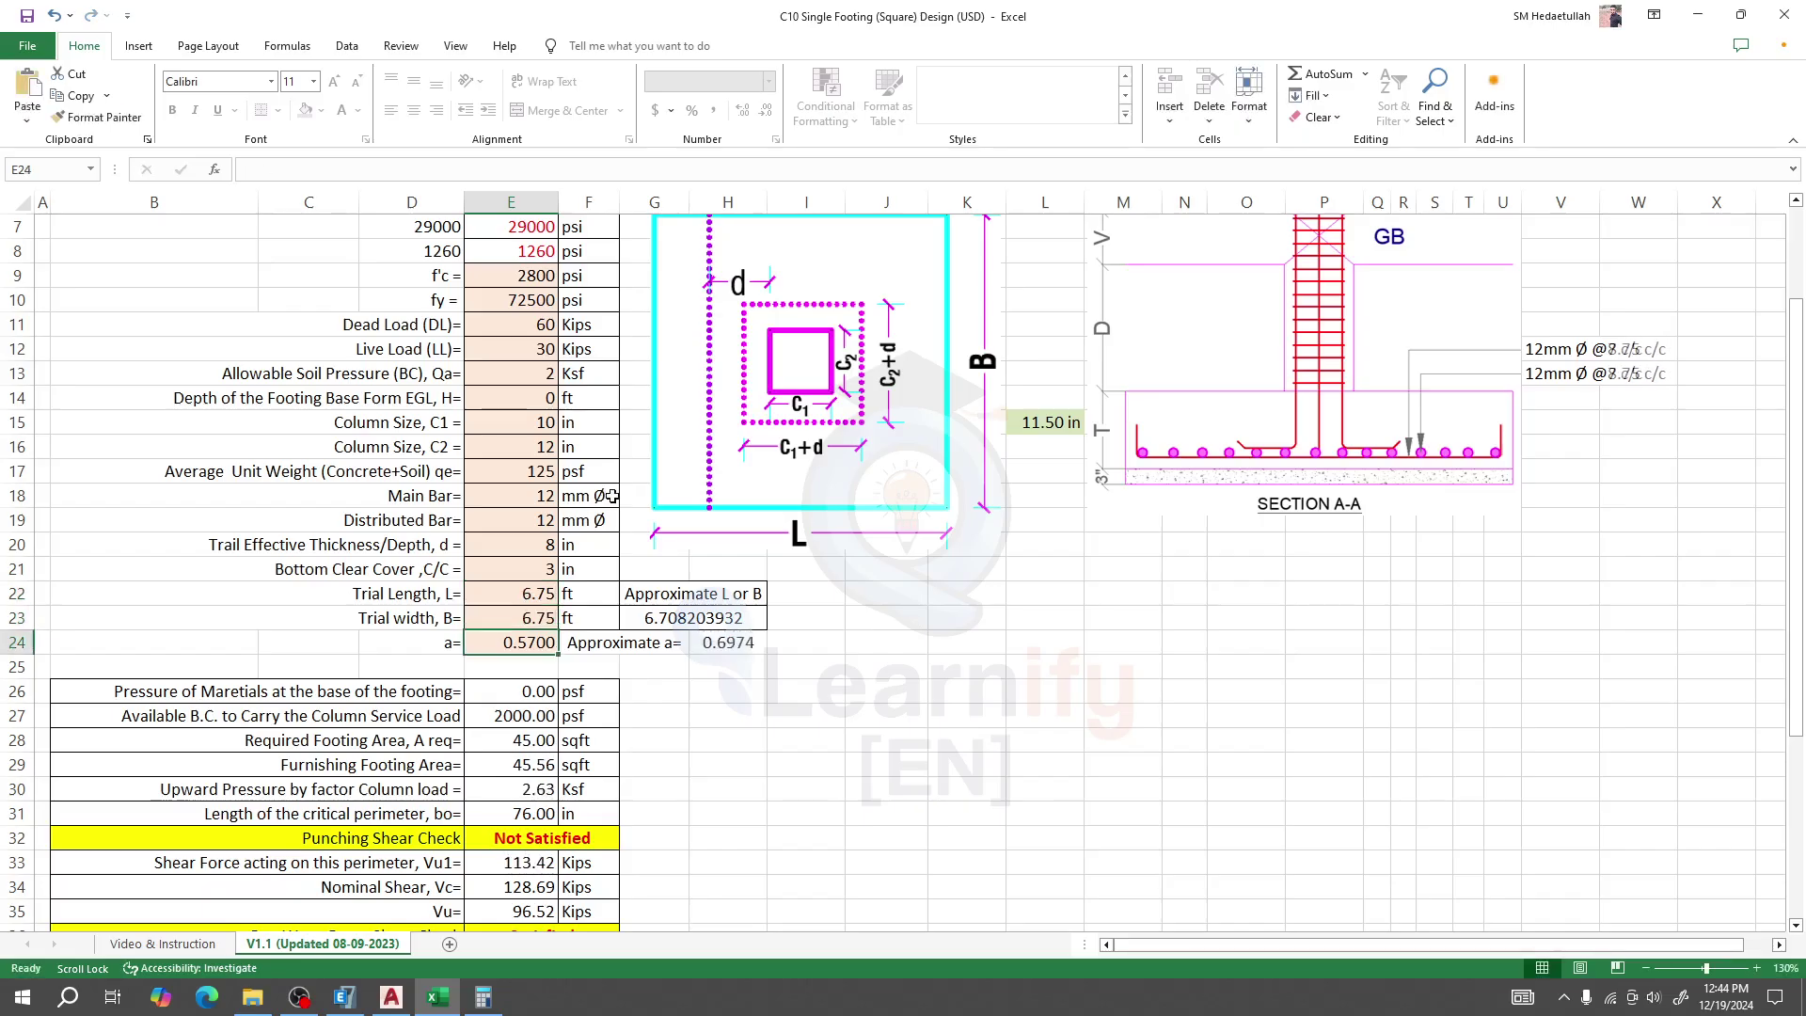
{"action": "scroll", "coordinate": [510, 799], "scroll_direction": "down", "scroll_amount": 1}
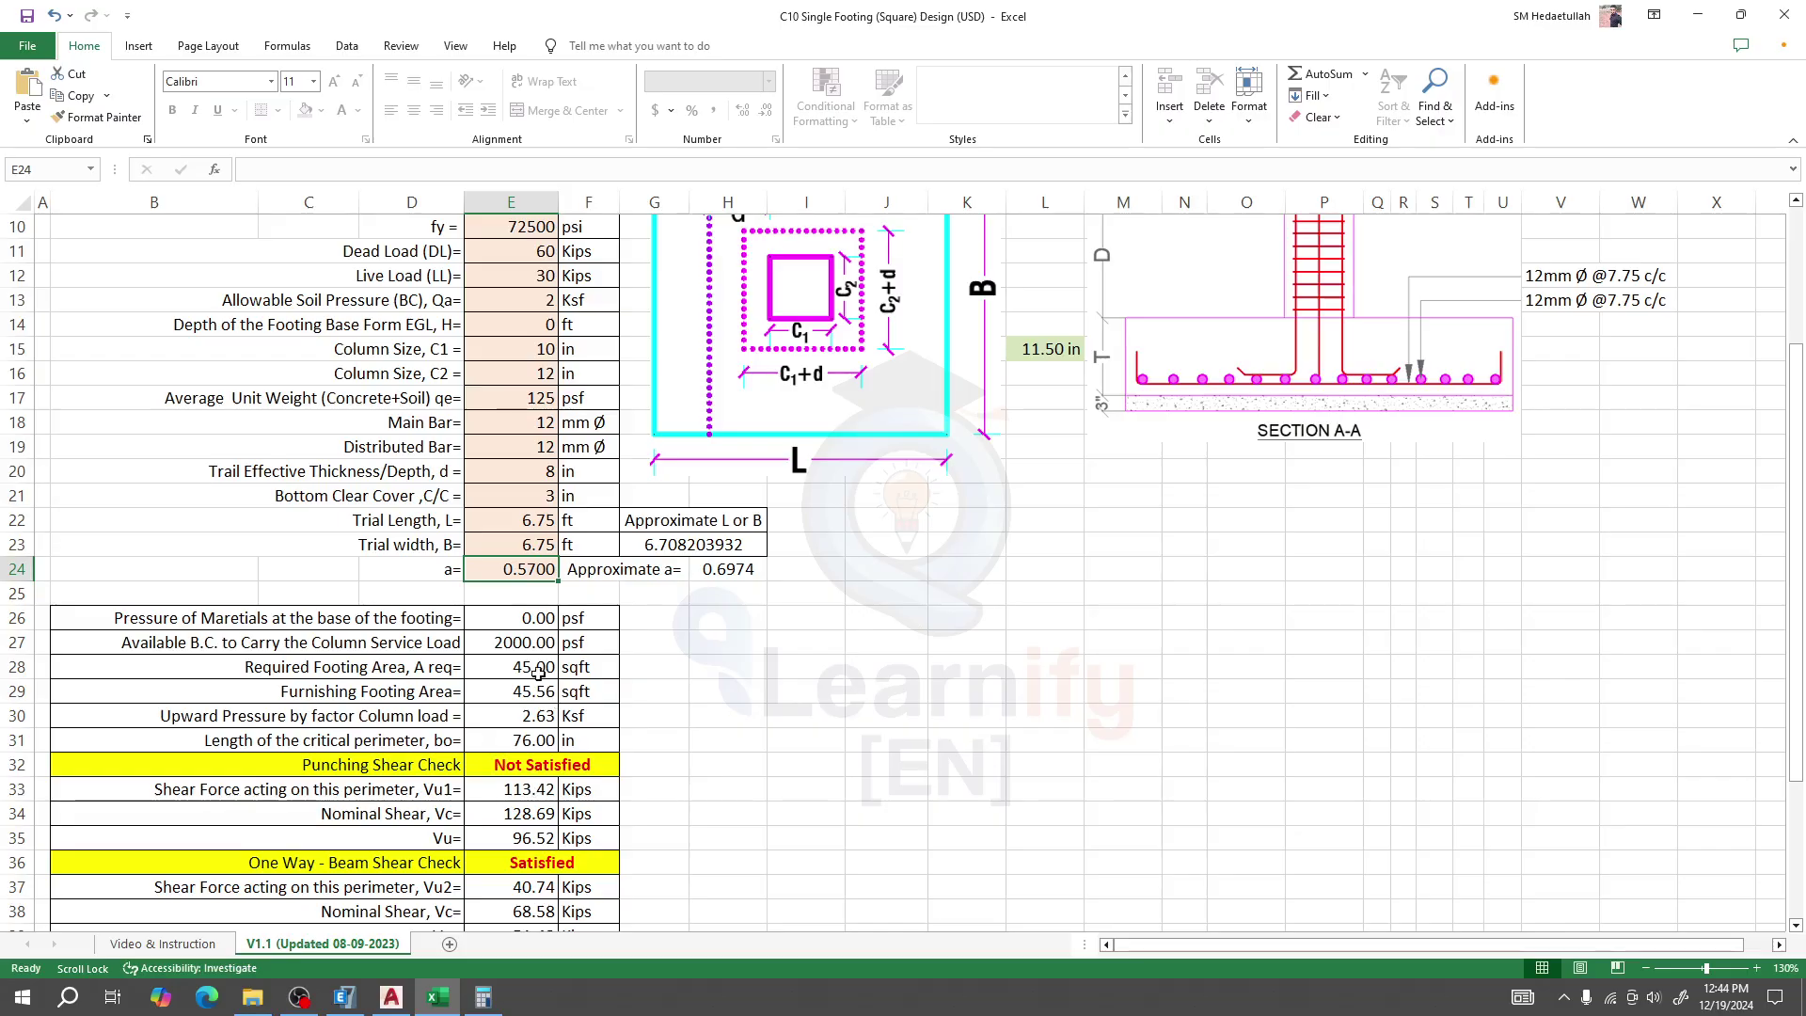
{"action": "scroll", "coordinate": [522, 771], "scroll_direction": "down", "scroll_amount": 1}
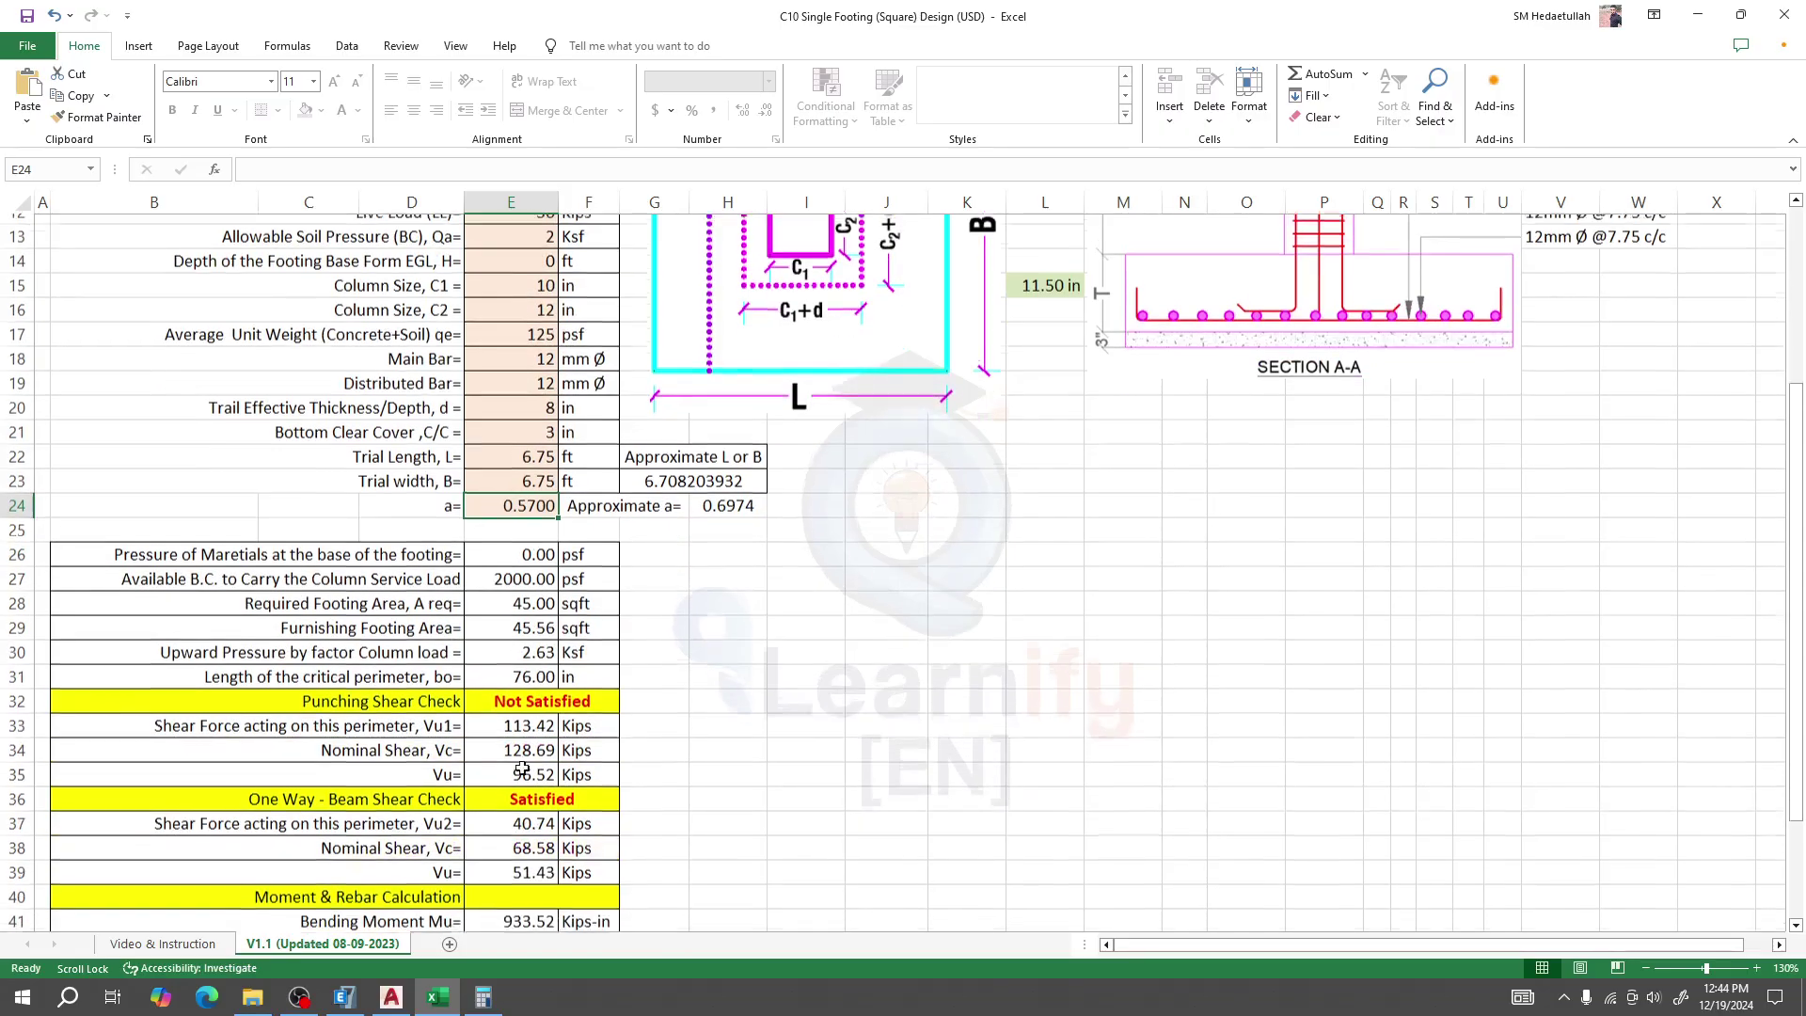
{"action": "scroll", "coordinate": [508, 687], "scroll_direction": "up", "scroll_amount": 2}
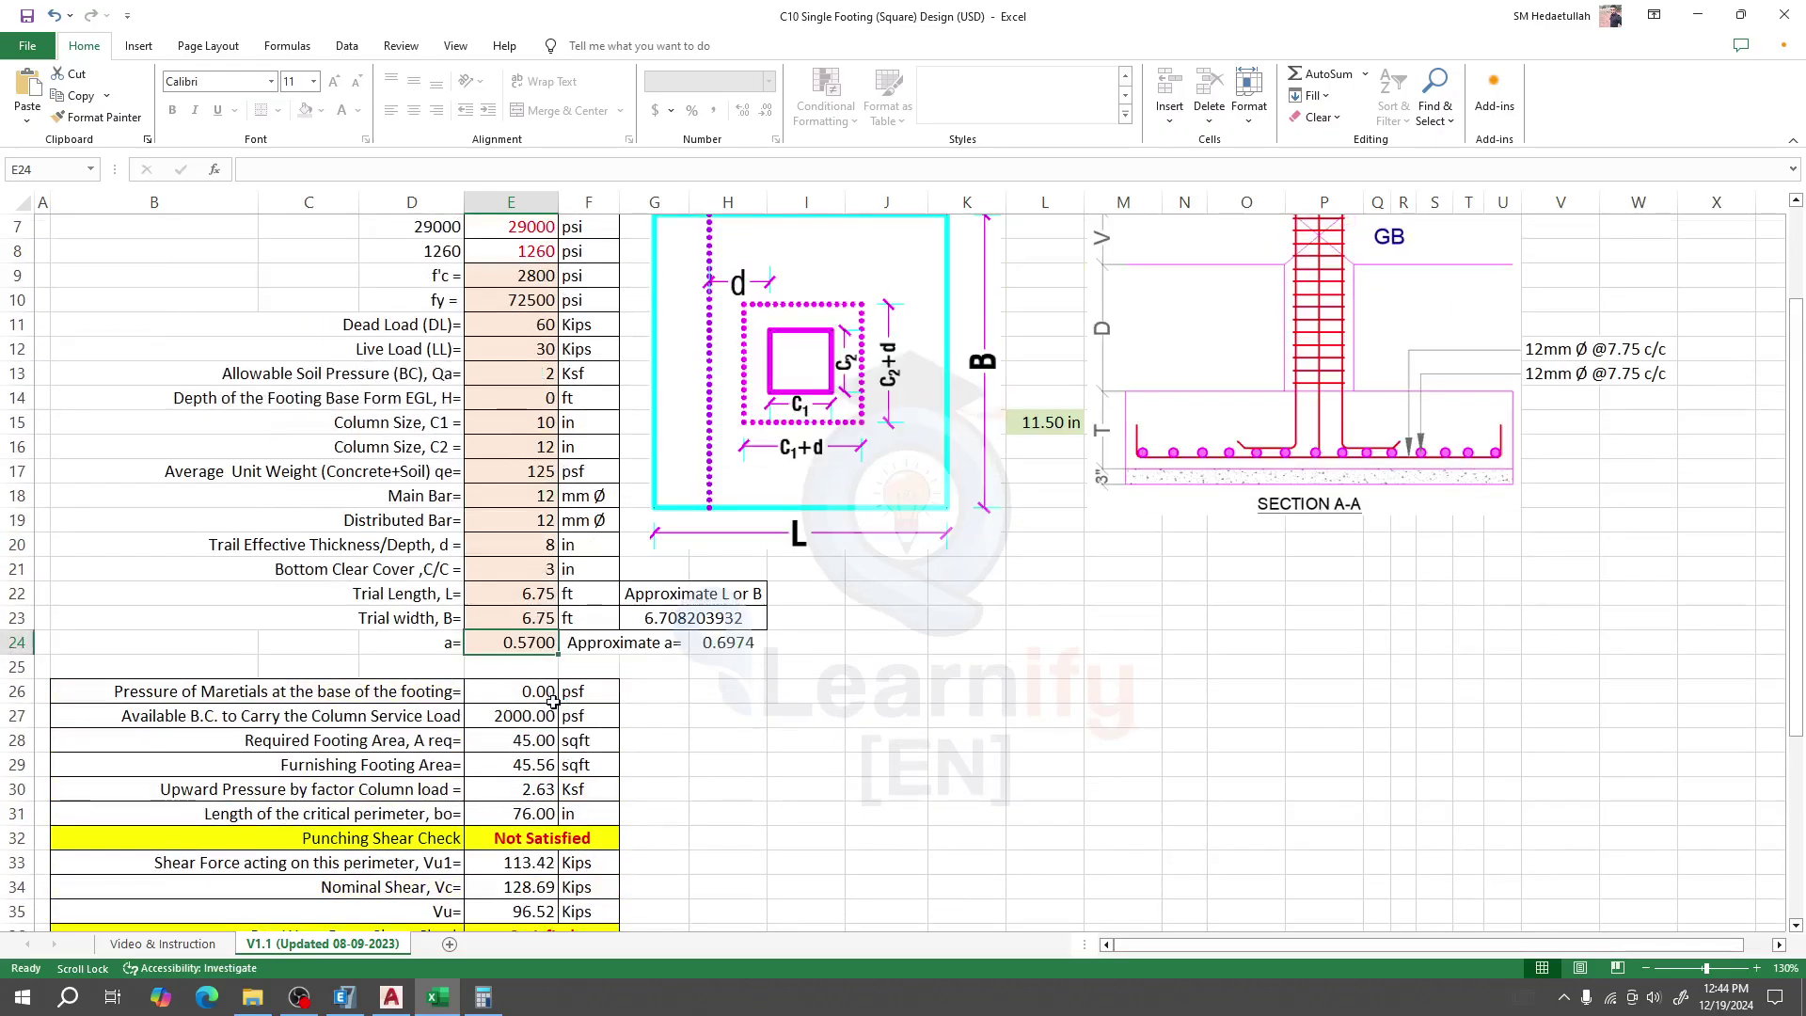
Try a trial effective depth d of 8.5 in and check the punching shear result
{"action": "left_click", "coordinate": [527, 535]}
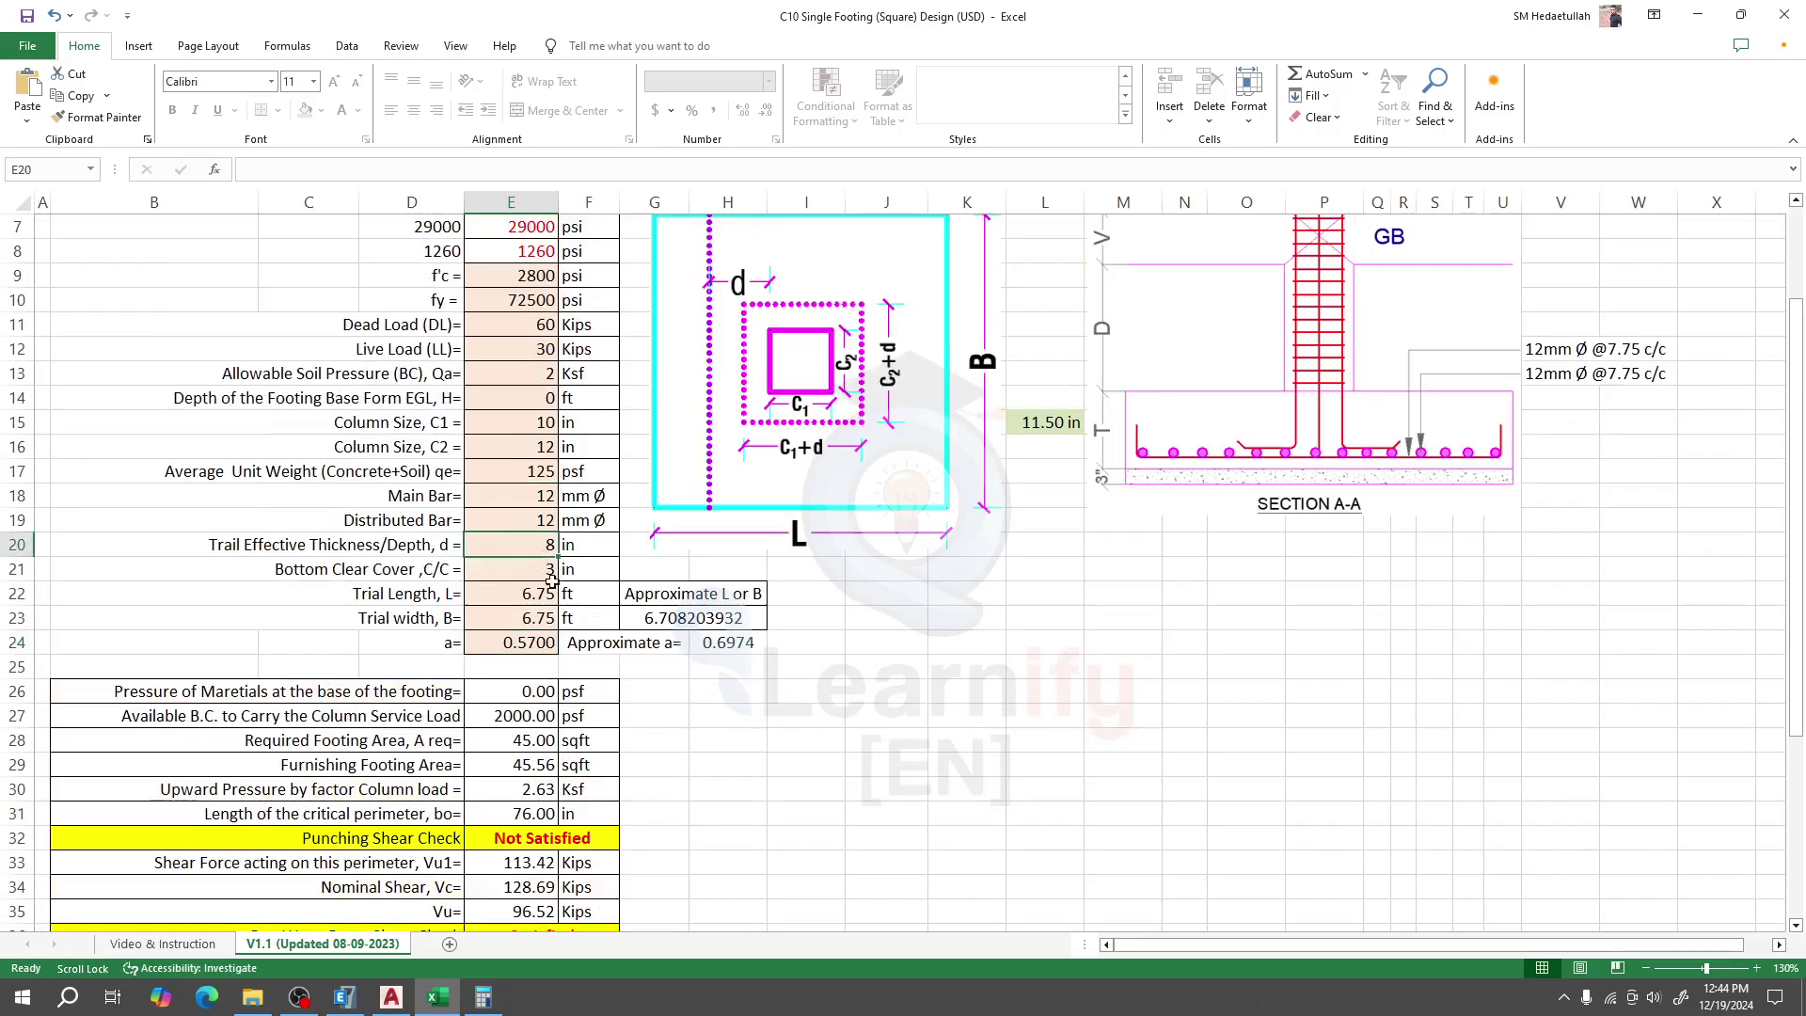
{"action": "type", "text": "8.5"}
{"action": "key", "text": "Return"}
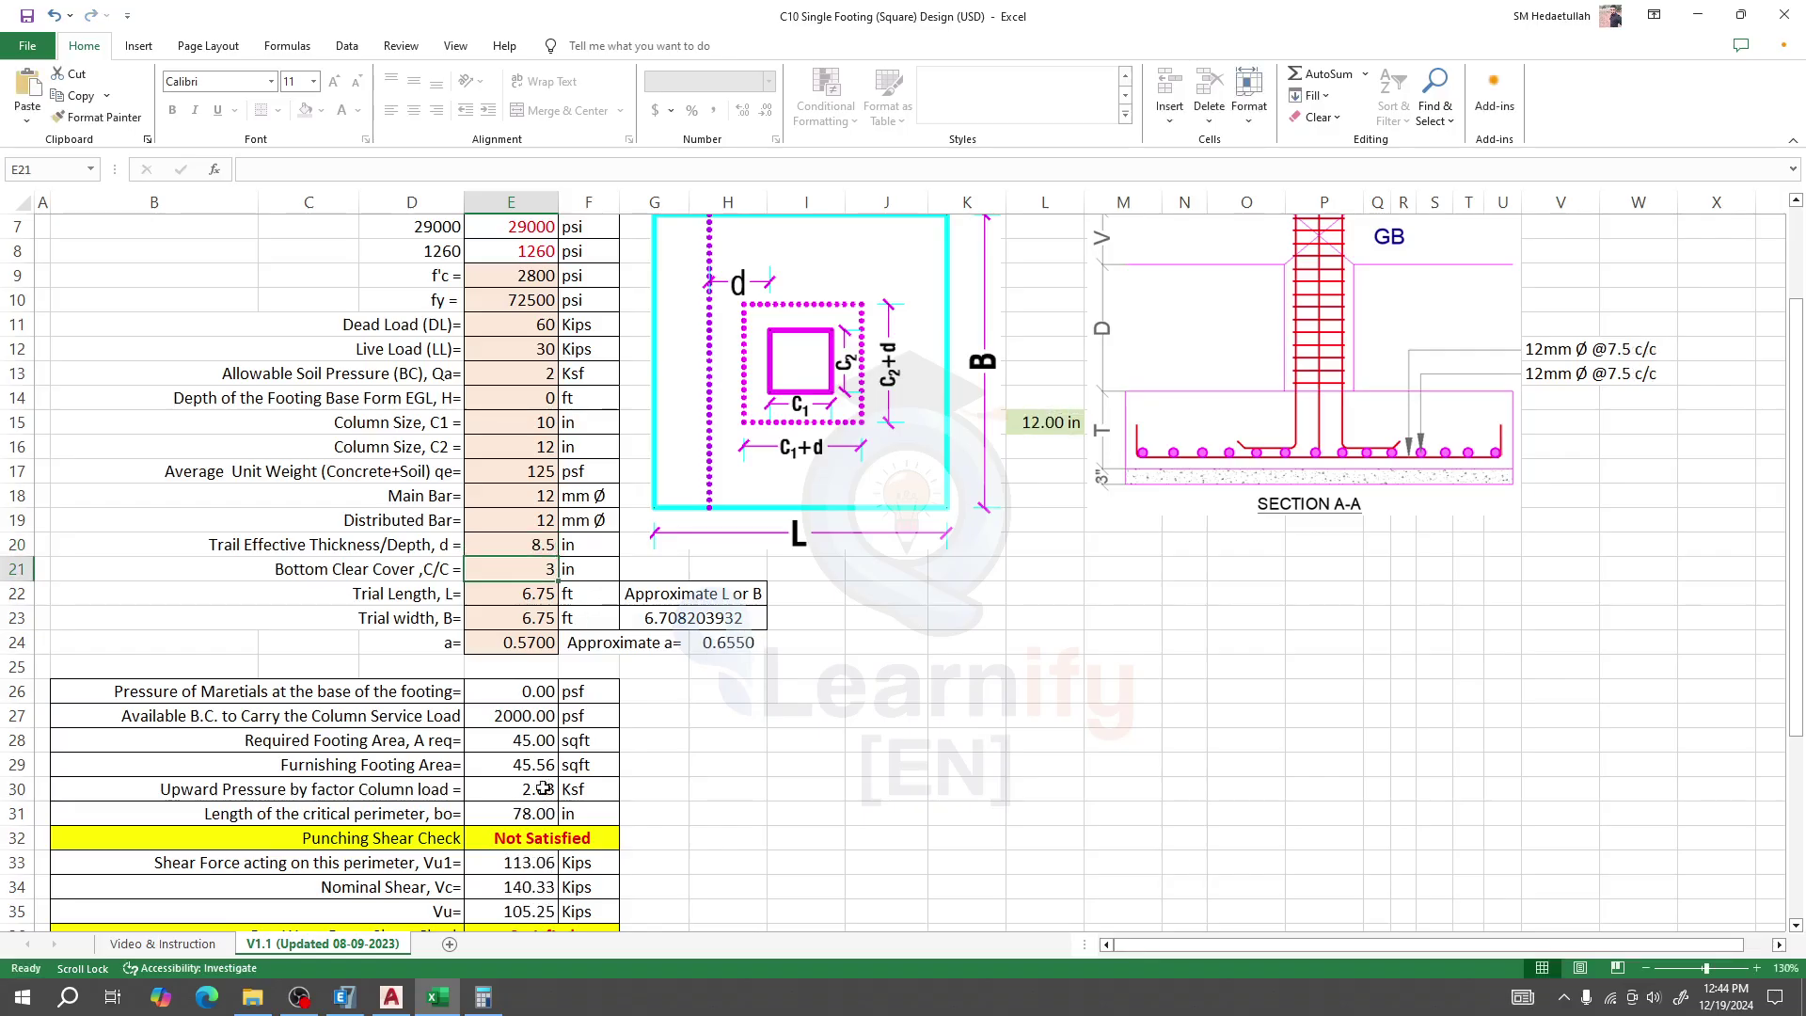
{"action": "scroll", "coordinate": [541, 768], "scroll_direction": "down", "scroll_amount": 2}
{"action": "scroll", "coordinate": [541, 768], "scroll_direction": "up", "scroll_amount": 2}
Increase the trial effective depth d to 9.5 in and check the punching shear, beam shear and rebar results
{"action": "left_click", "coordinate": [524, 544]}
{"action": "type", "text": "9.5"}
{"action": "key", "text": "Return"}
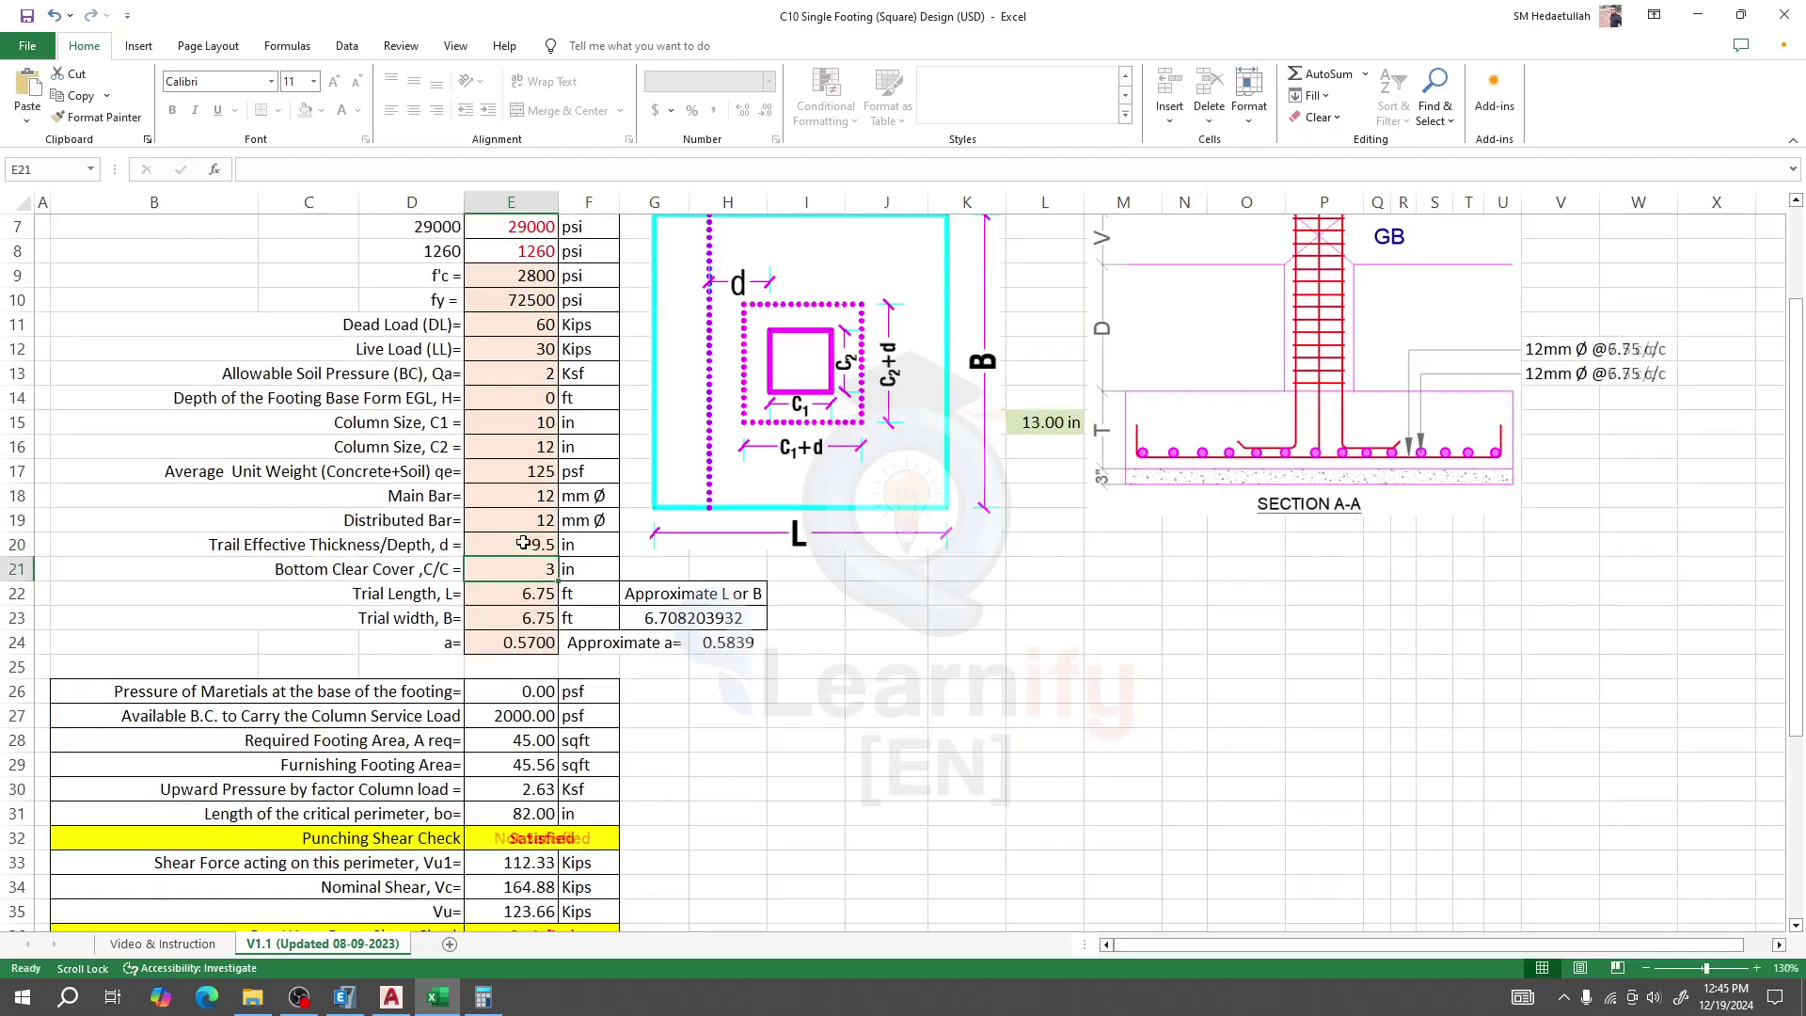
{"action": "scroll", "coordinate": [527, 547], "scroll_direction": "down", "scroll_amount": 2}
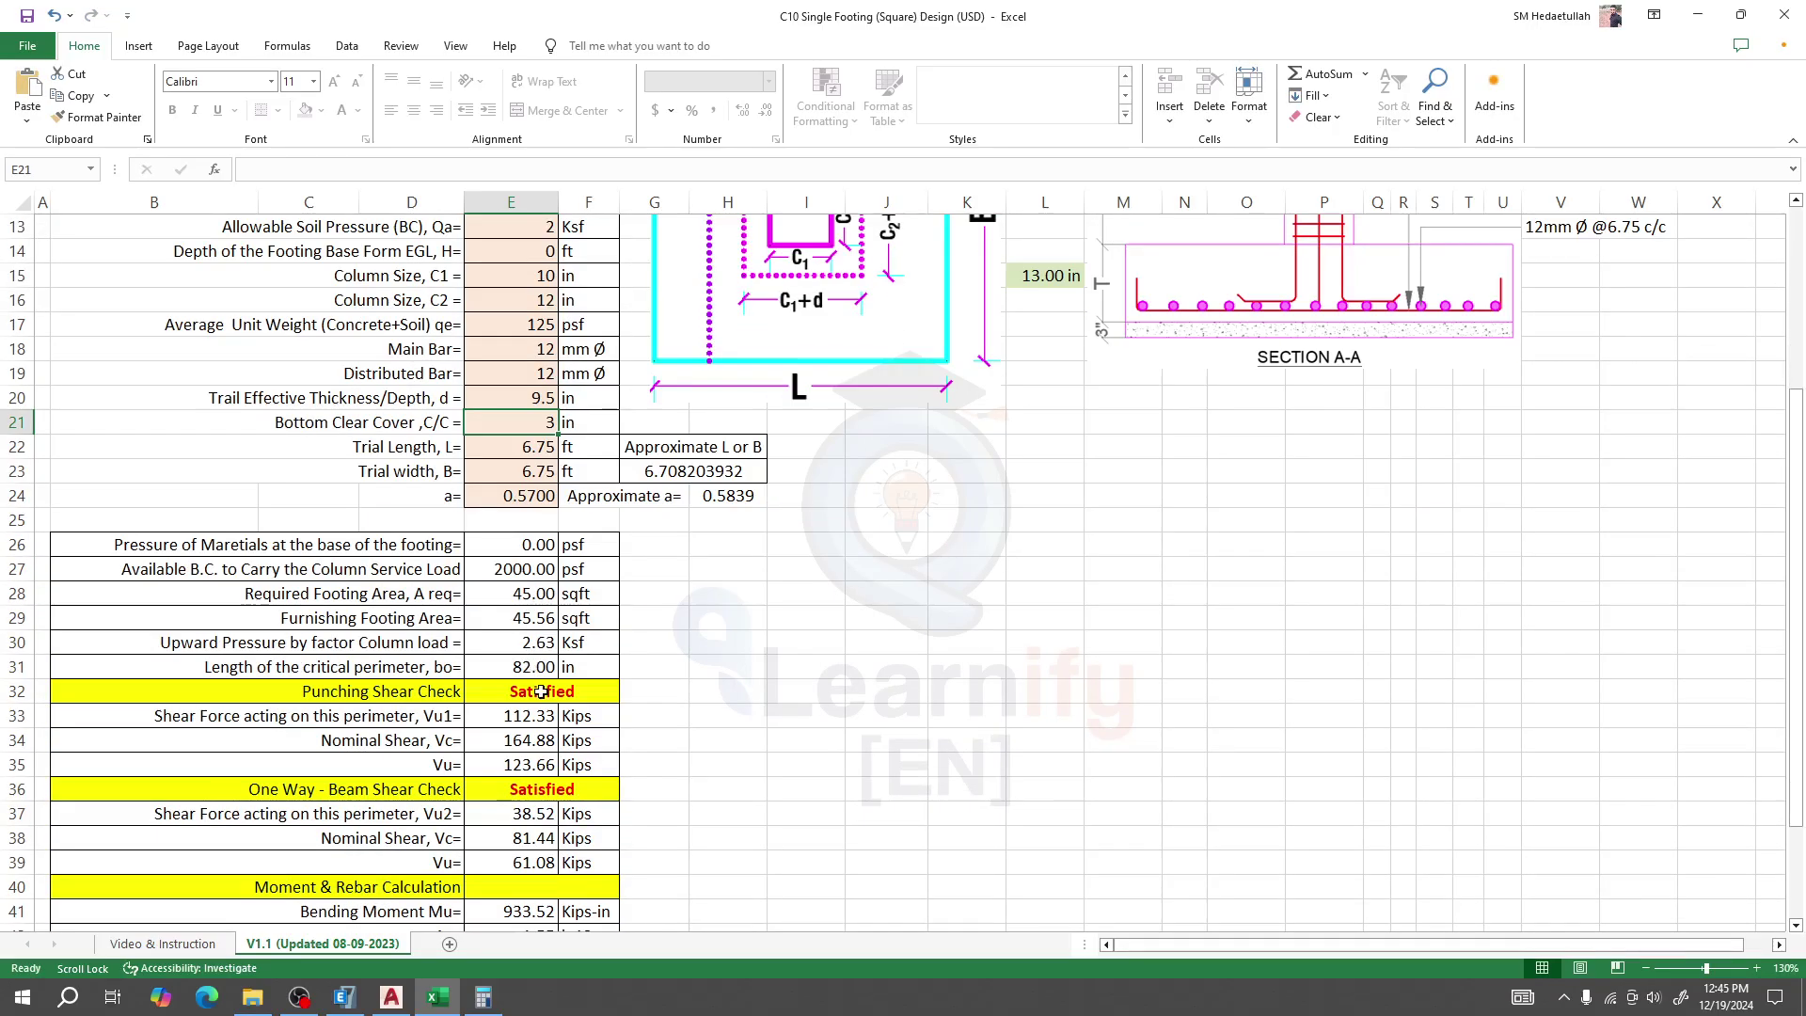
{"action": "scroll", "coordinate": [541, 686], "scroll_direction": "down", "scroll_amount": 1}
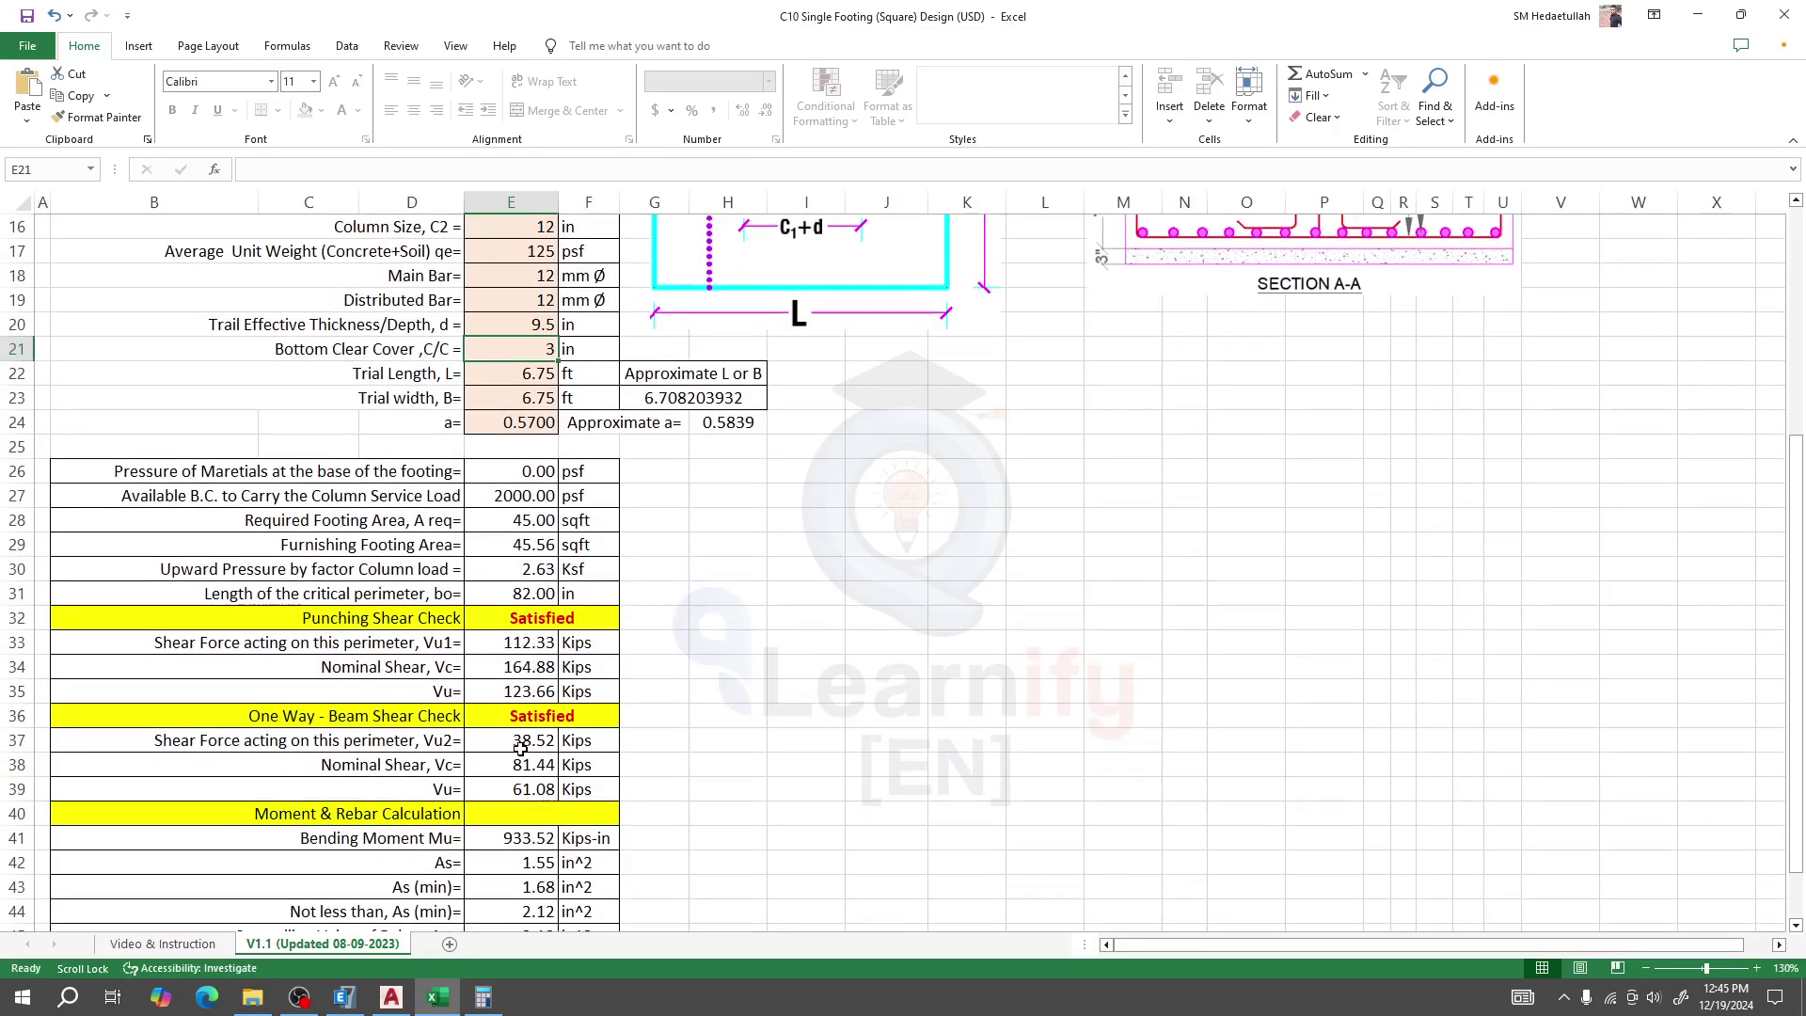
{"action": "scroll", "coordinate": [520, 747], "scroll_direction": "up", "scroll_amount": 2}
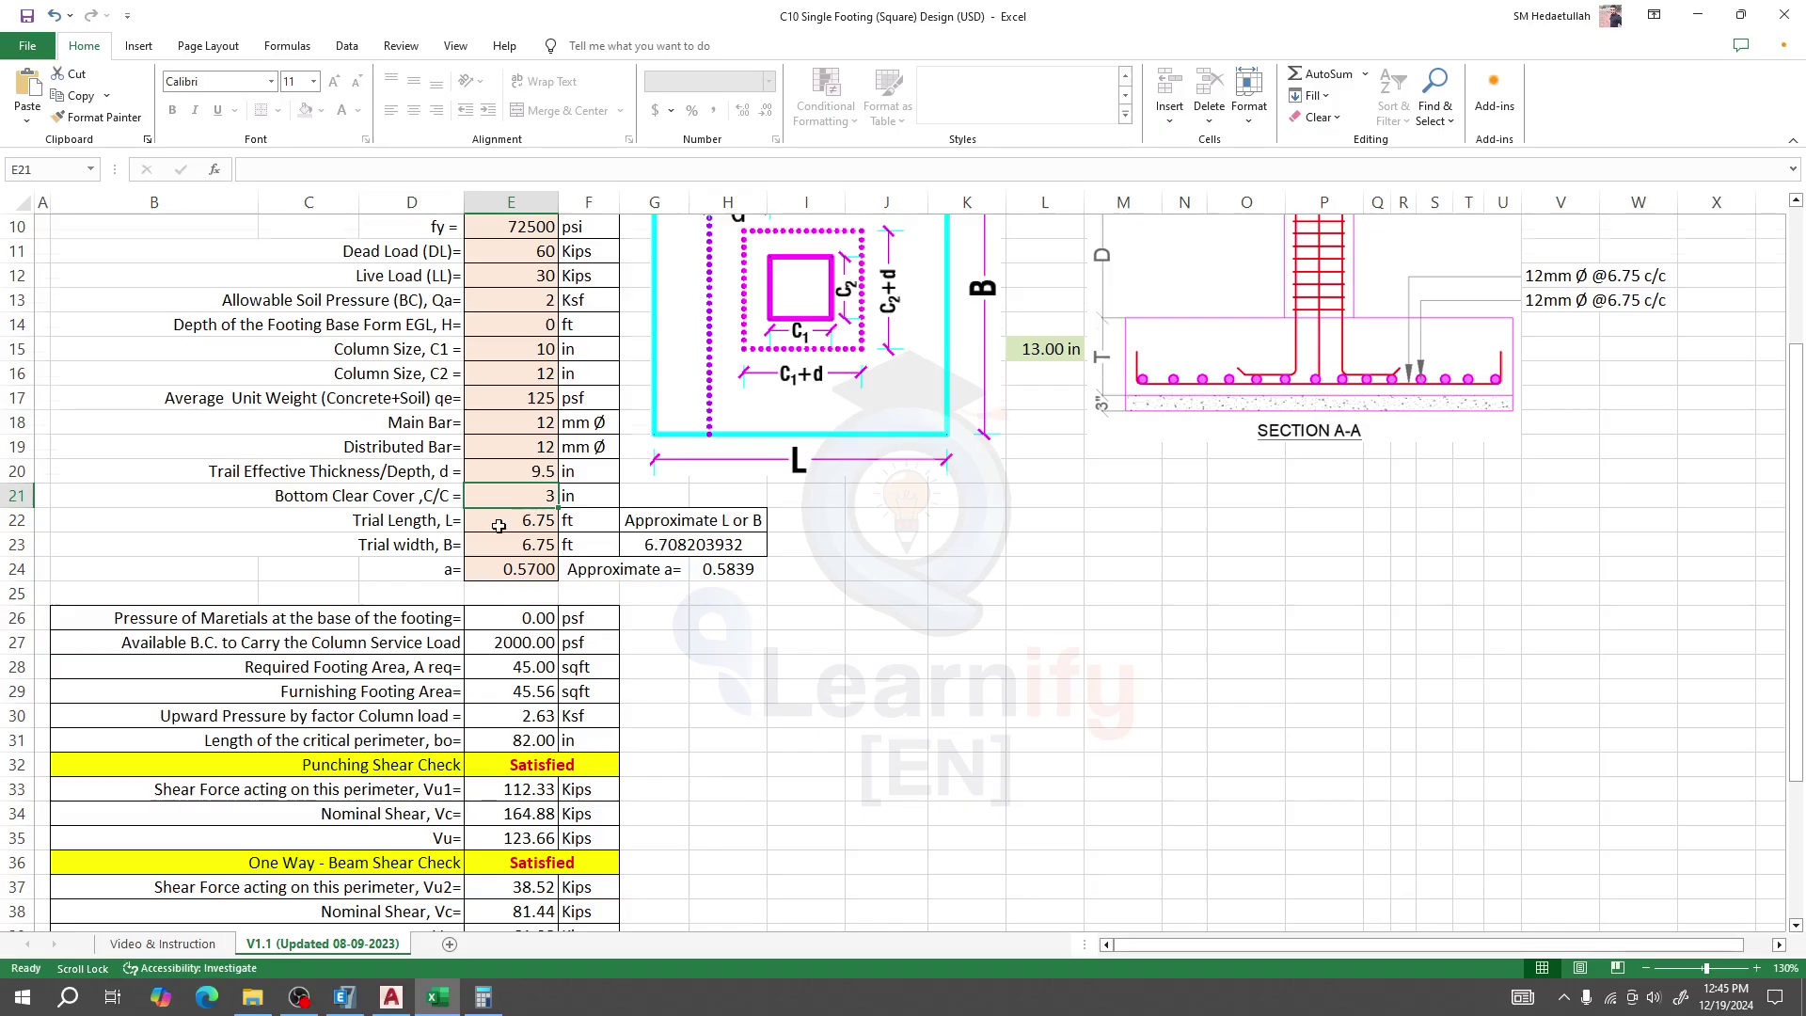
Set the live load to 25 kips and check the approximate footing length
{"action": "scroll", "coordinate": [499, 527], "scroll_direction": "up", "scroll_amount": 1}
{"action": "left_click", "coordinate": [520, 350]}
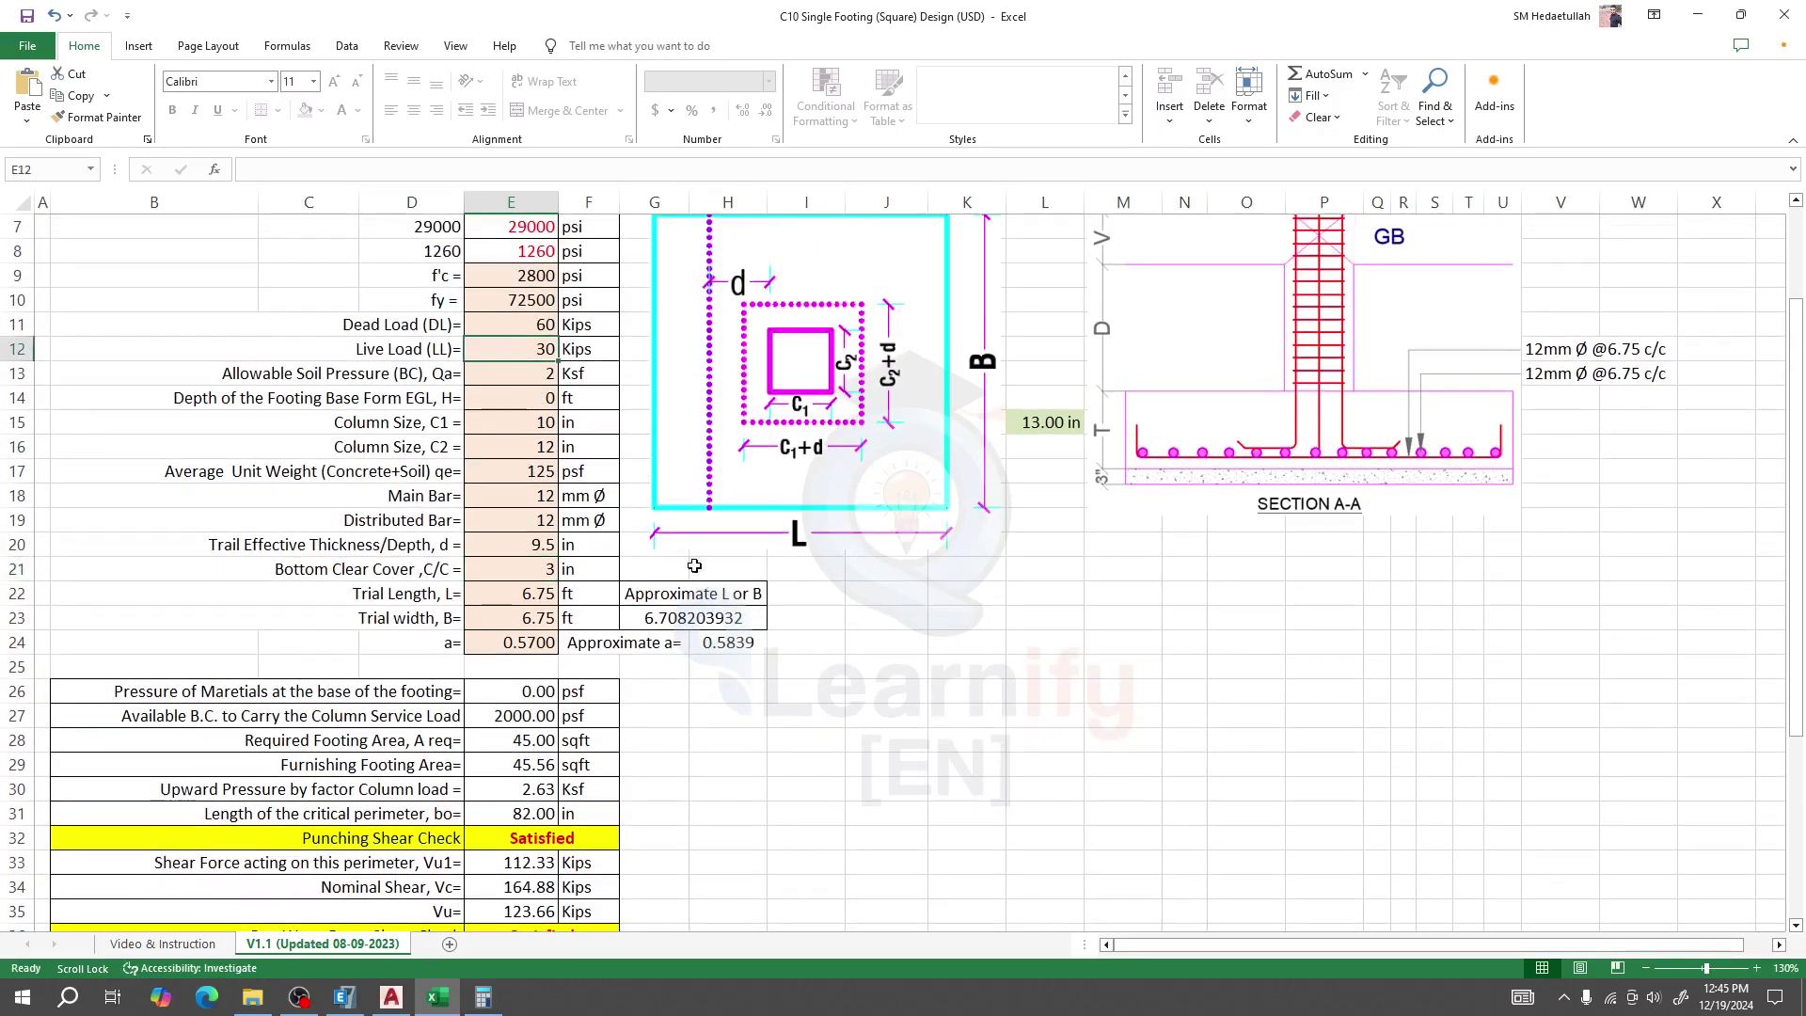
{"action": "type", "text": "25"}
{"action": "key", "text": "Return"}
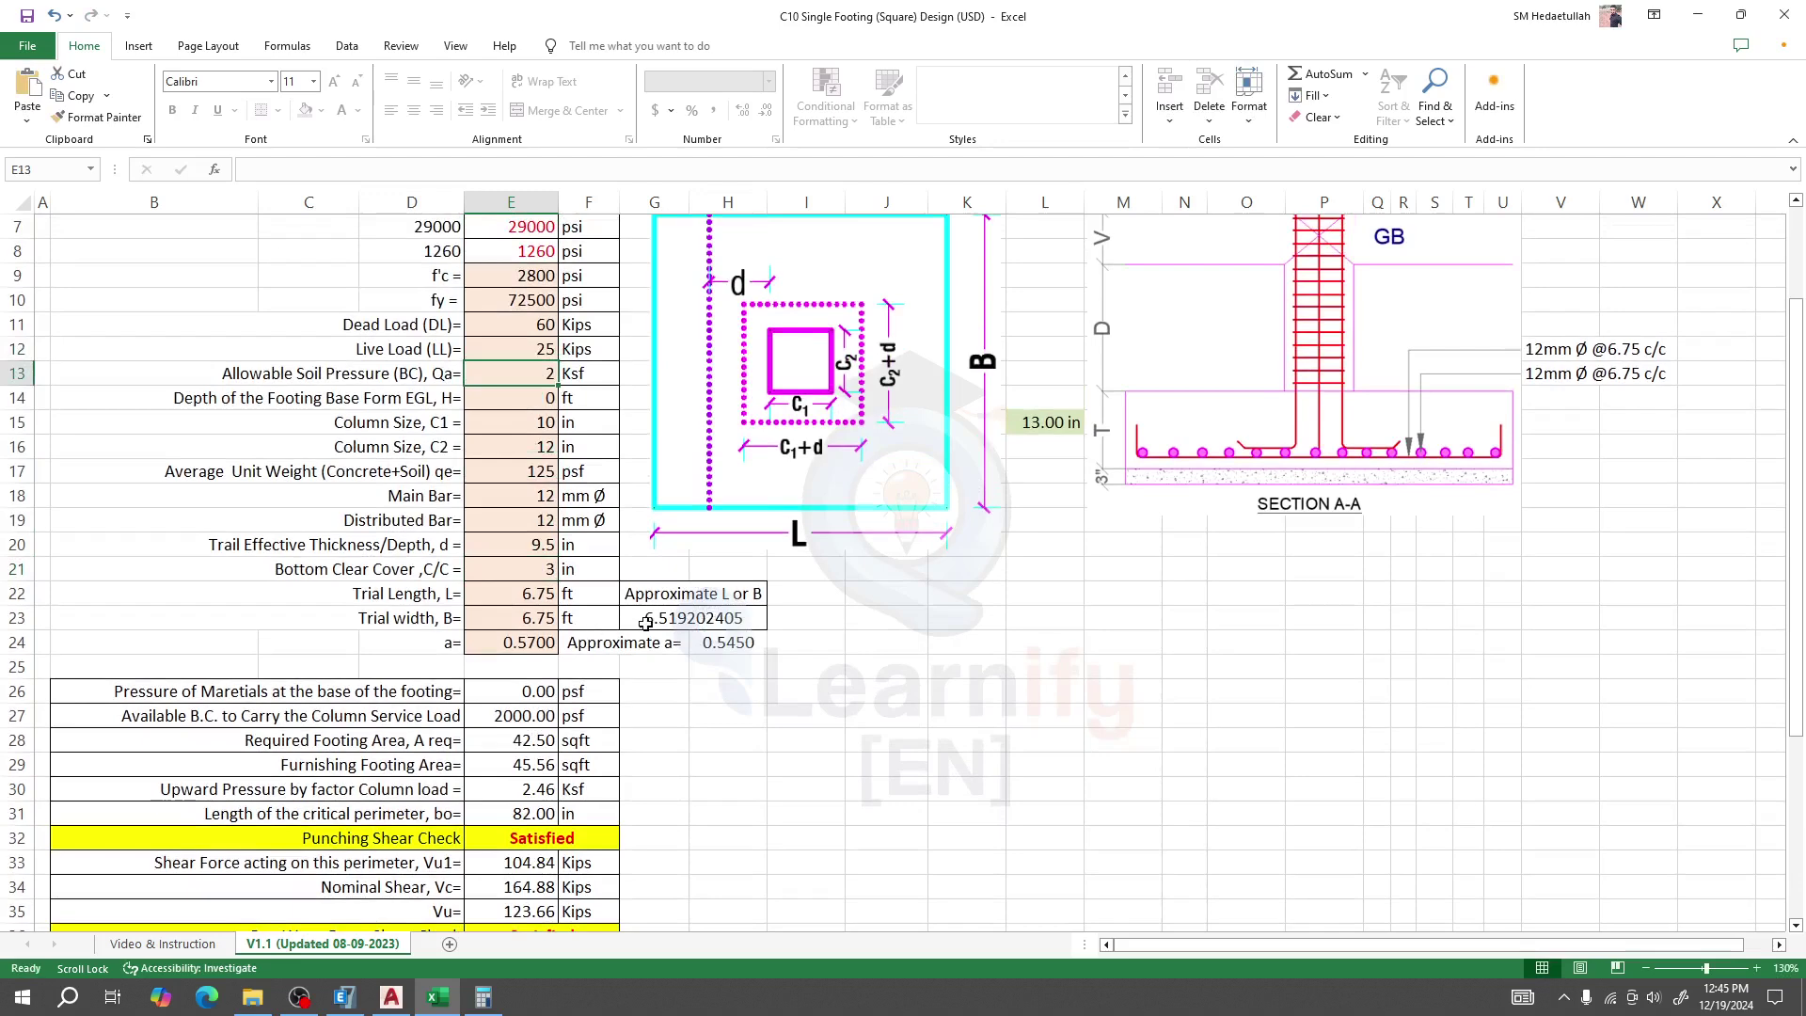
{"action": "left_click", "coordinate": [533, 360]}
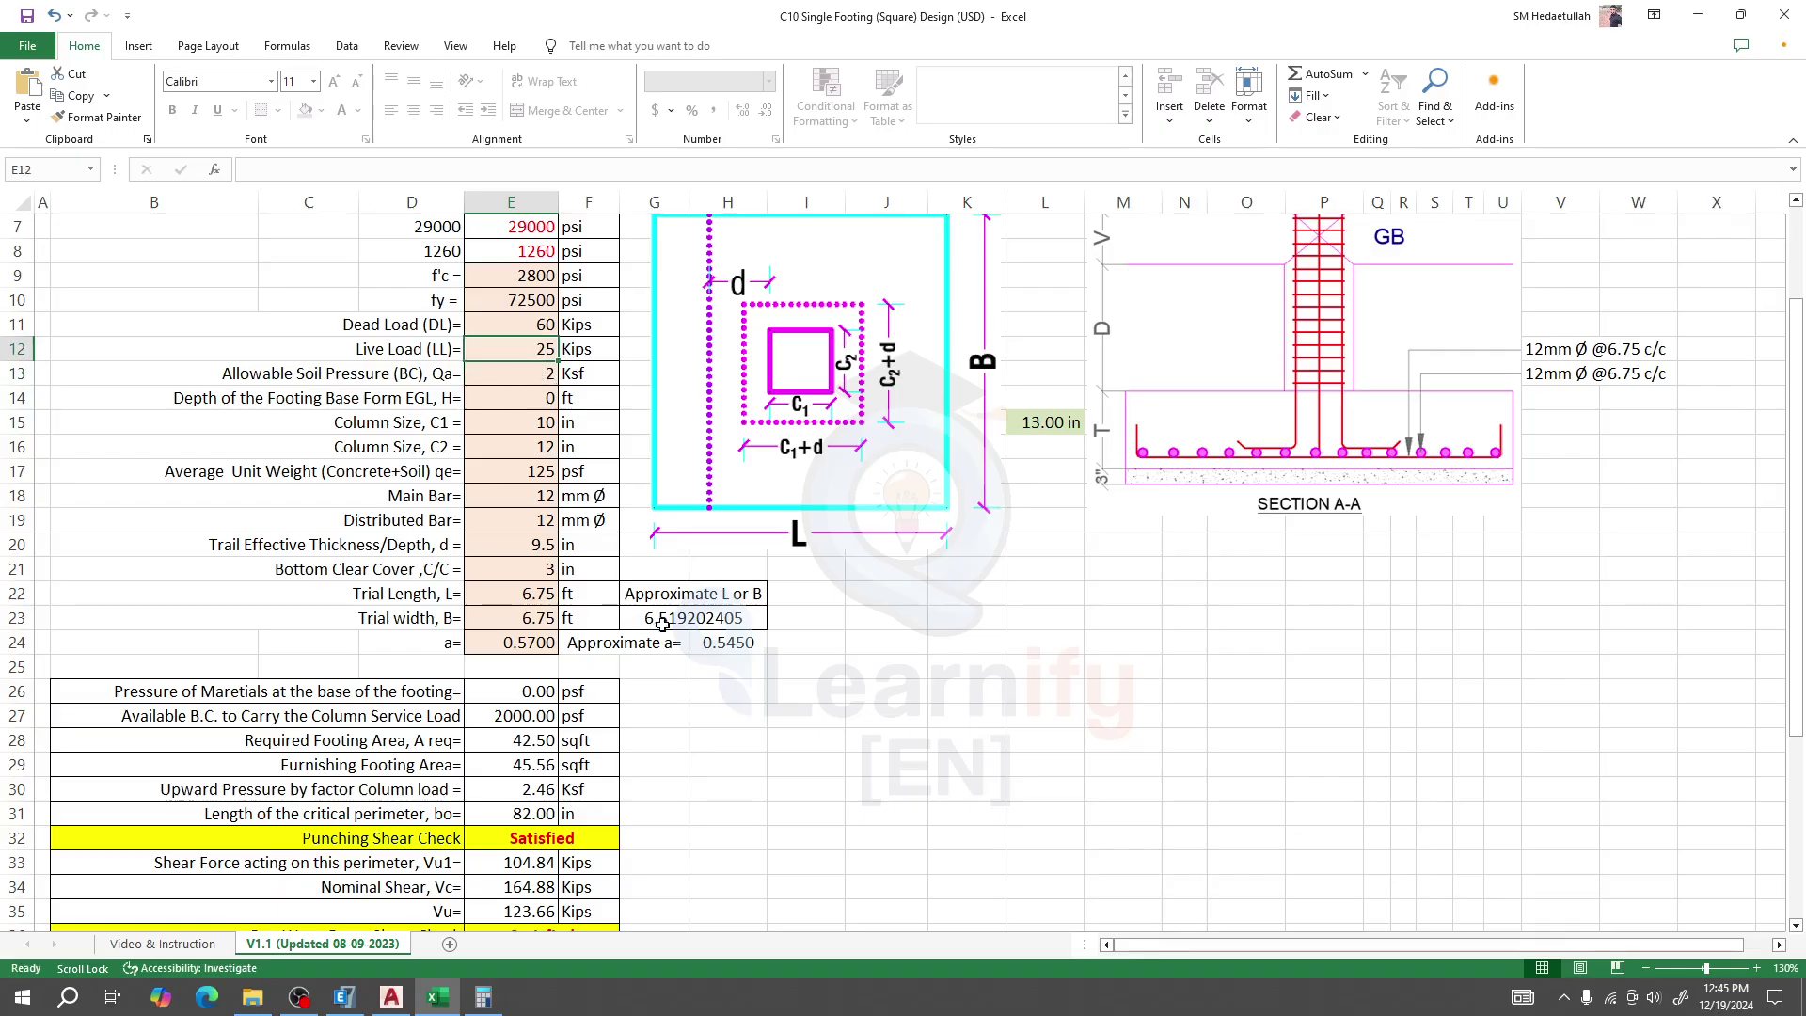
Set the trial length L and trial width B to 6.5 ft and check the shear results
{"action": "left_click", "coordinate": [541, 591]}
{"action": "type", "text": "6.5"}
{"action": "key", "text": "Return"}
{"action": "type", "text": "6"}
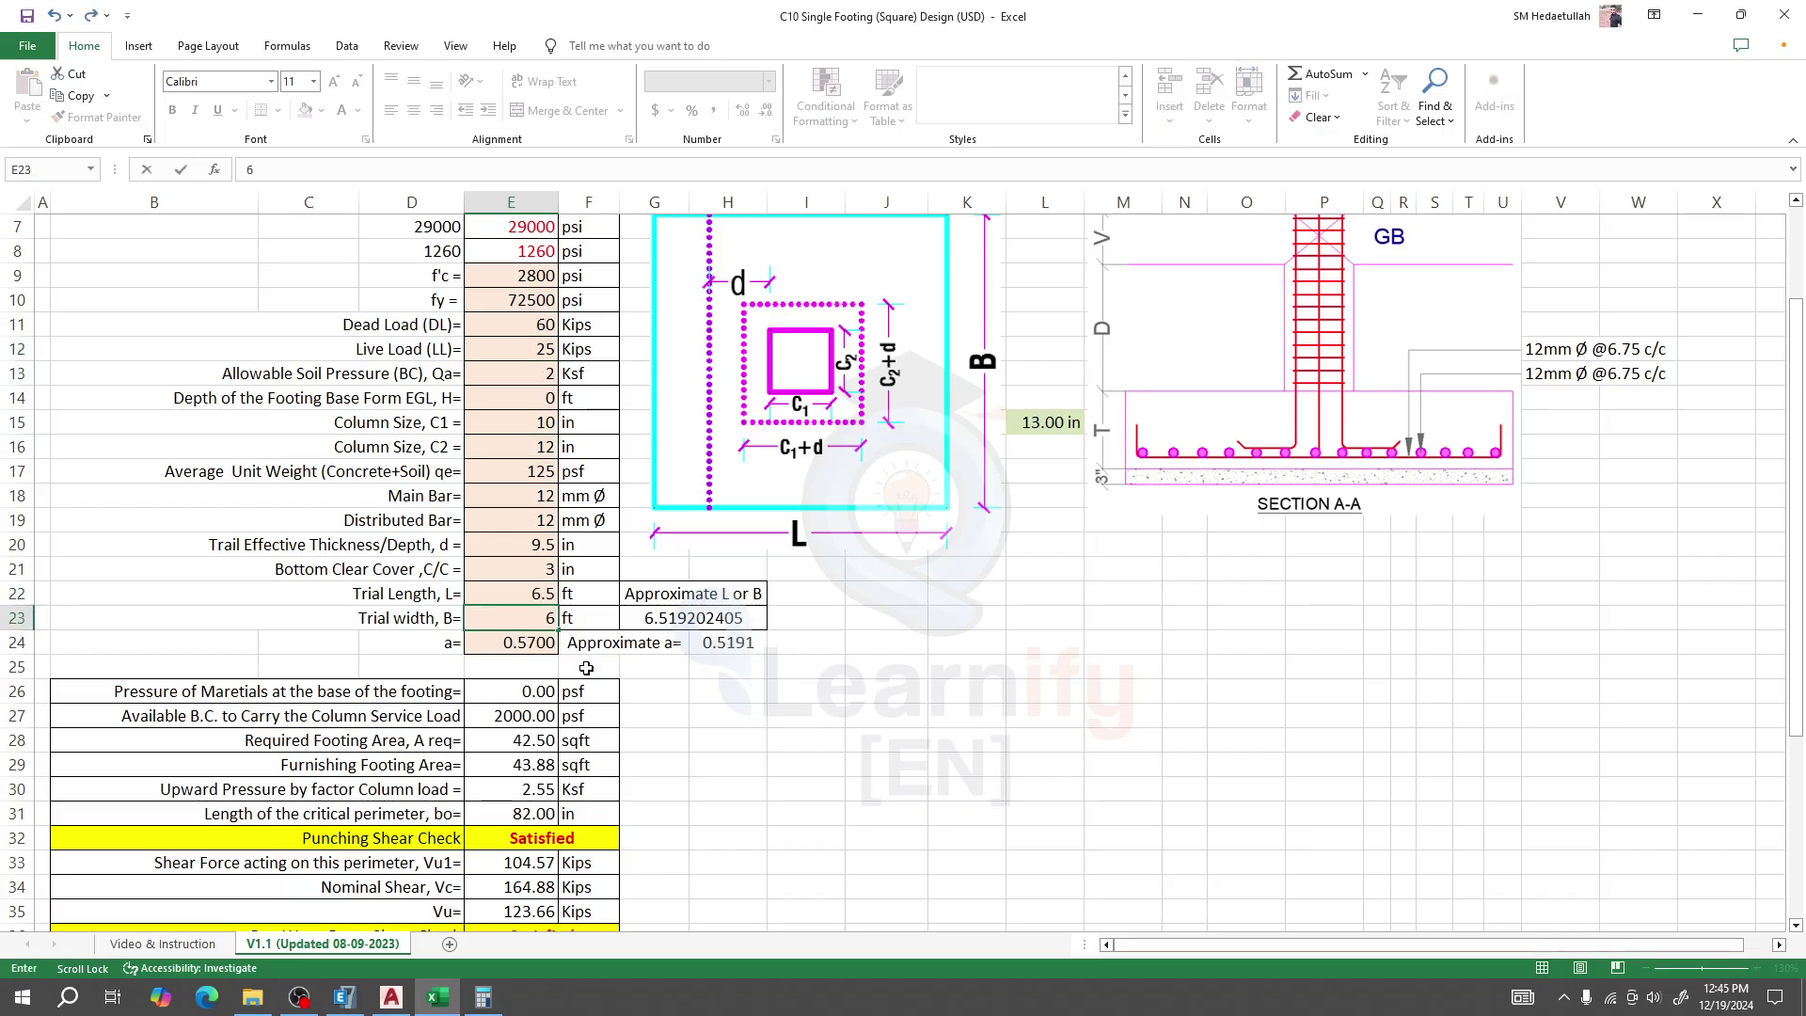
{"action": "type", "text": ".5"}
{"action": "key", "text": "Return"}
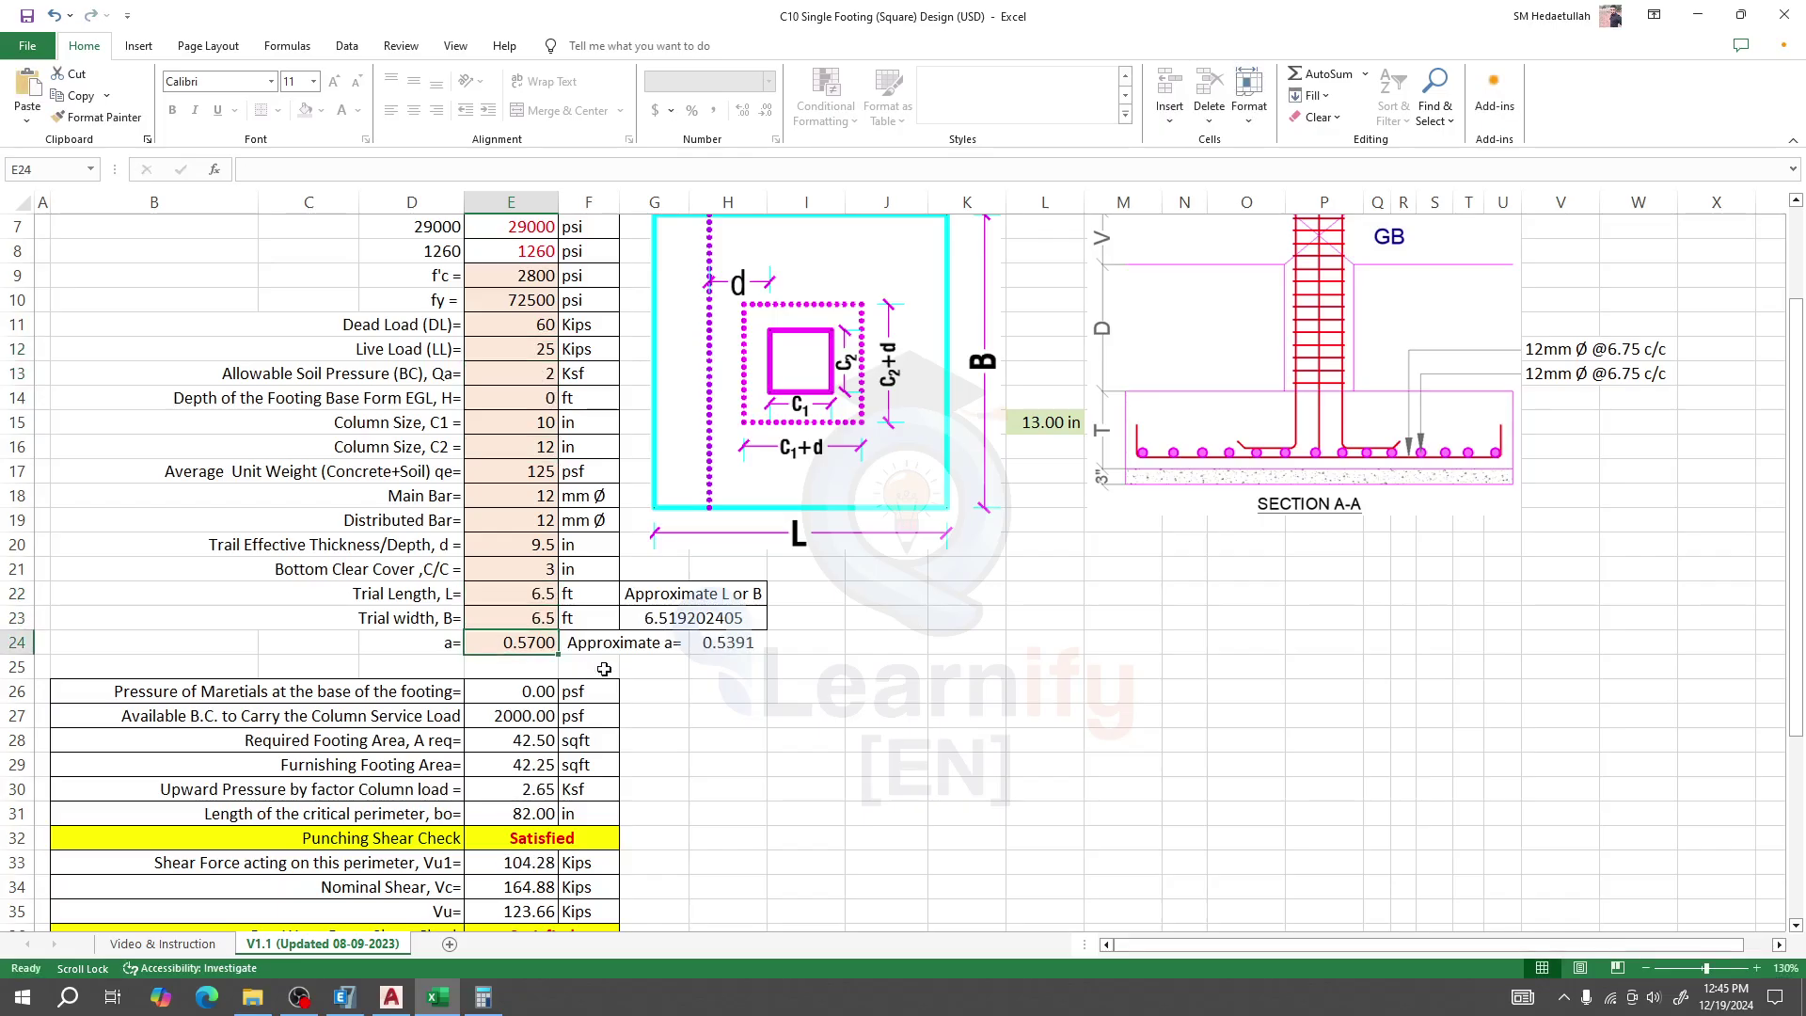
{"action": "scroll", "coordinate": [531, 711], "scroll_direction": "down", "scroll_amount": 1}
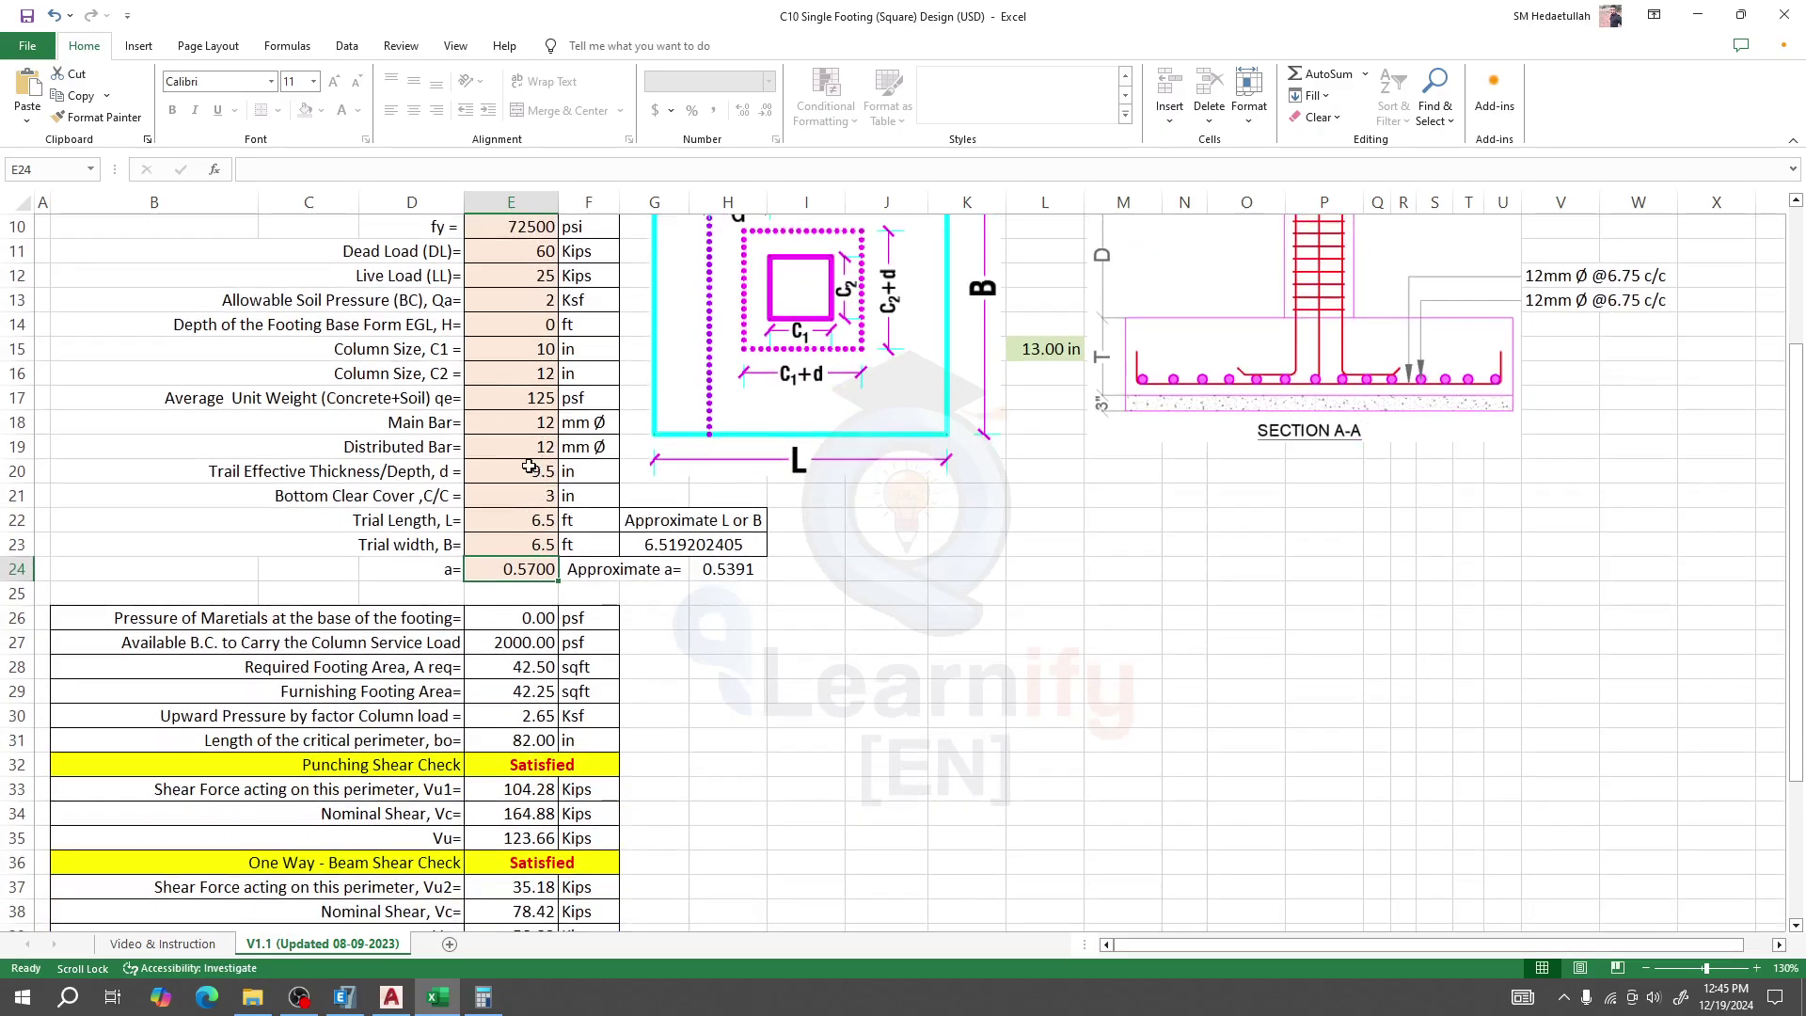
{"action": "scroll", "coordinate": [524, 471], "scroll_direction": "down", "scroll_amount": 2}
{"action": "scroll", "coordinate": [524, 472], "scroll_direction": "up", "scroll_amount": 2}
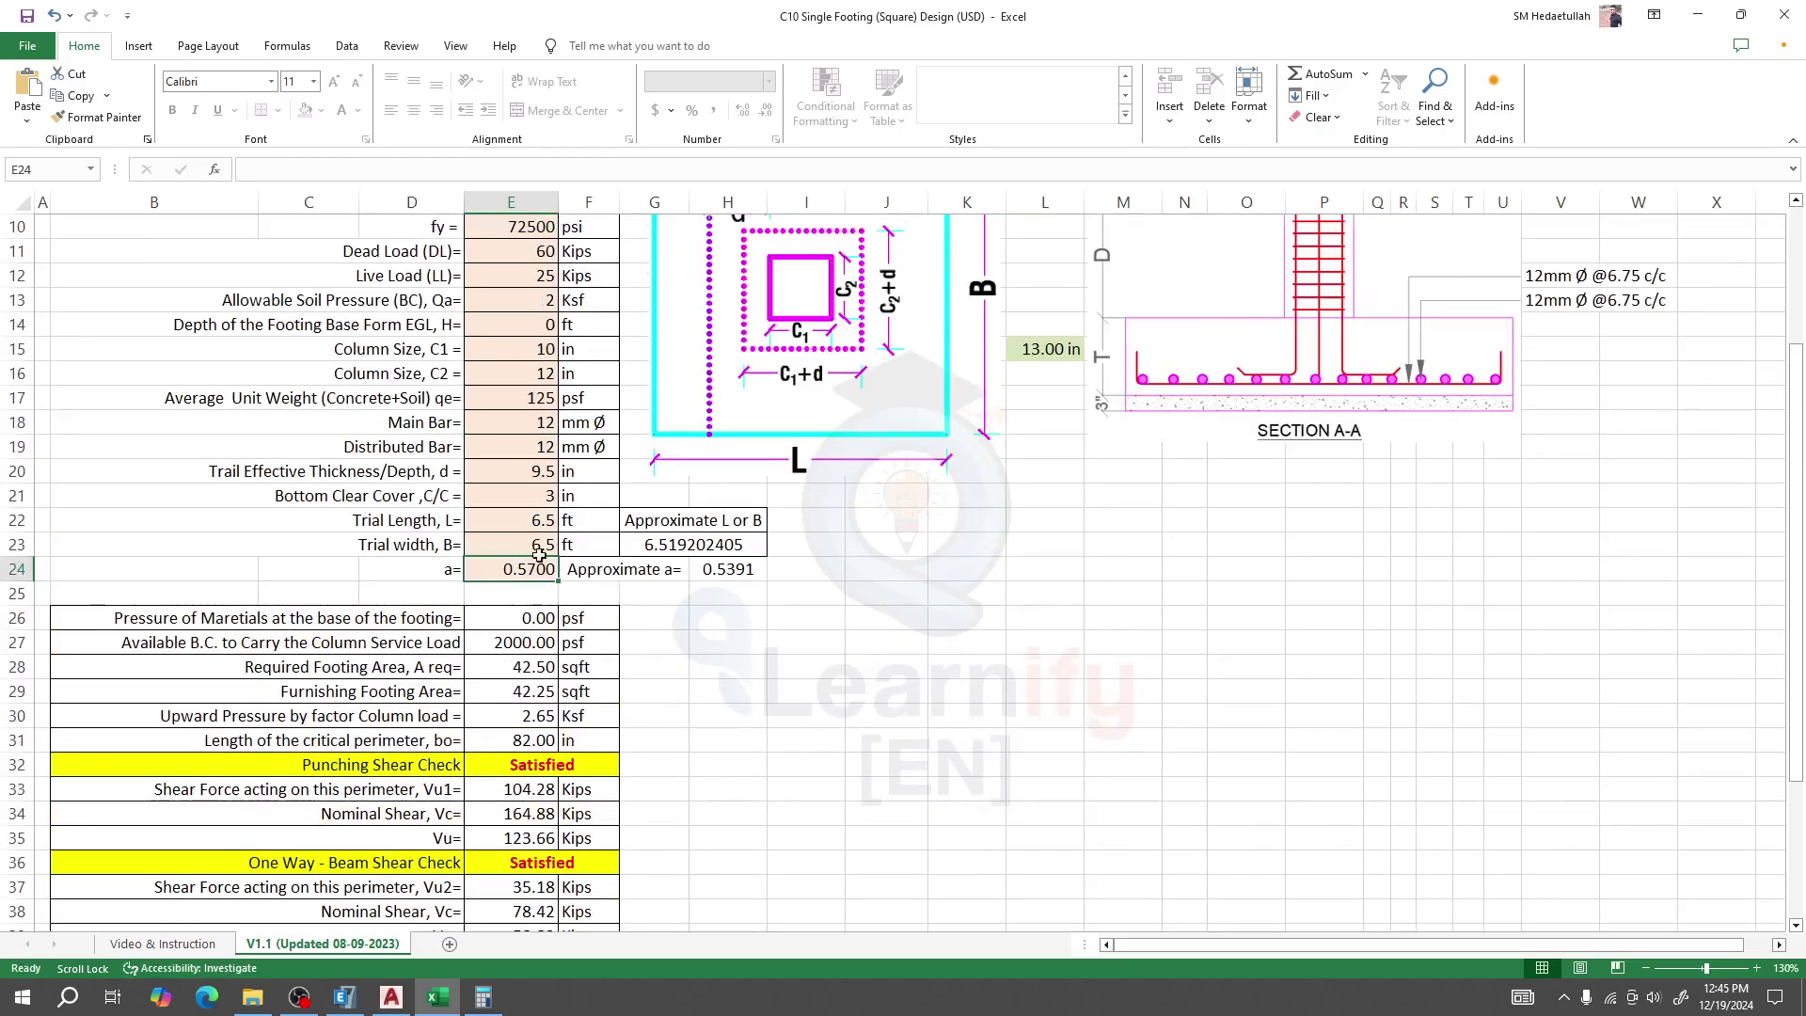
Try trial effective depths d of 9 in and 8.5 in, comparing the footing thickness and shear results
{"action": "left_click", "coordinate": [528, 472]}
{"action": "type", "text": "9"}
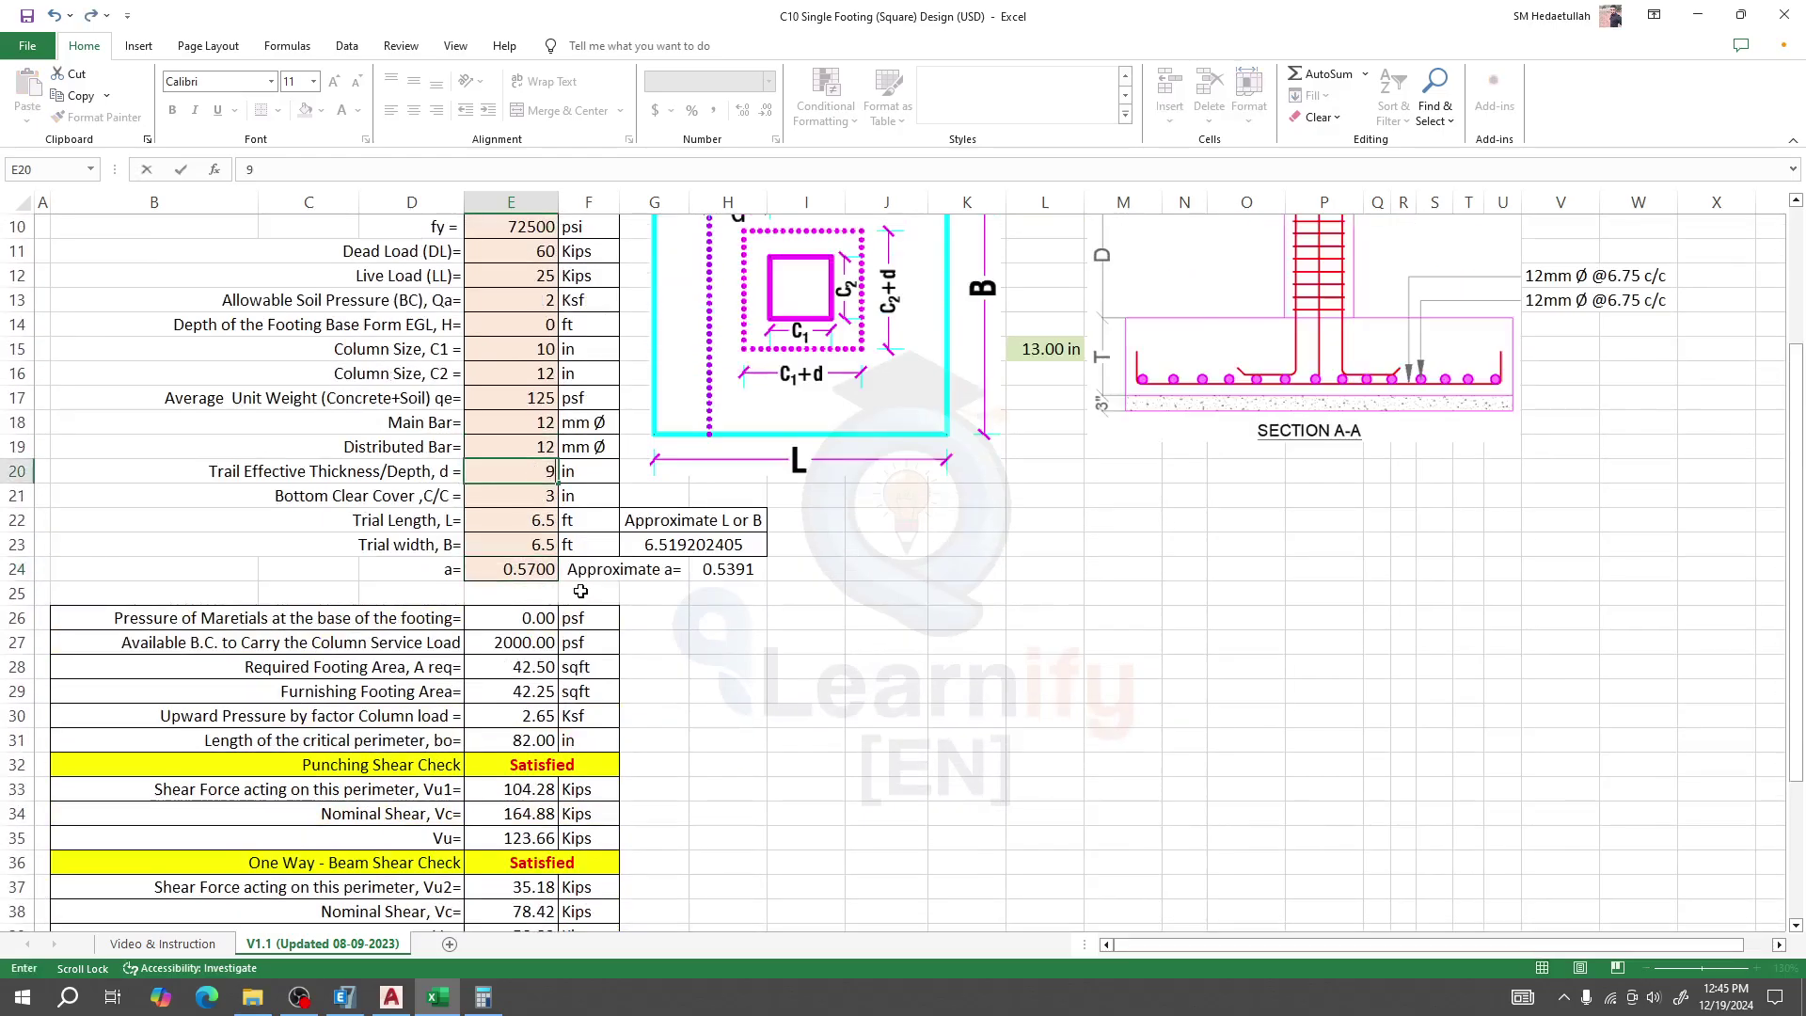
{"action": "key", "text": "Return"}
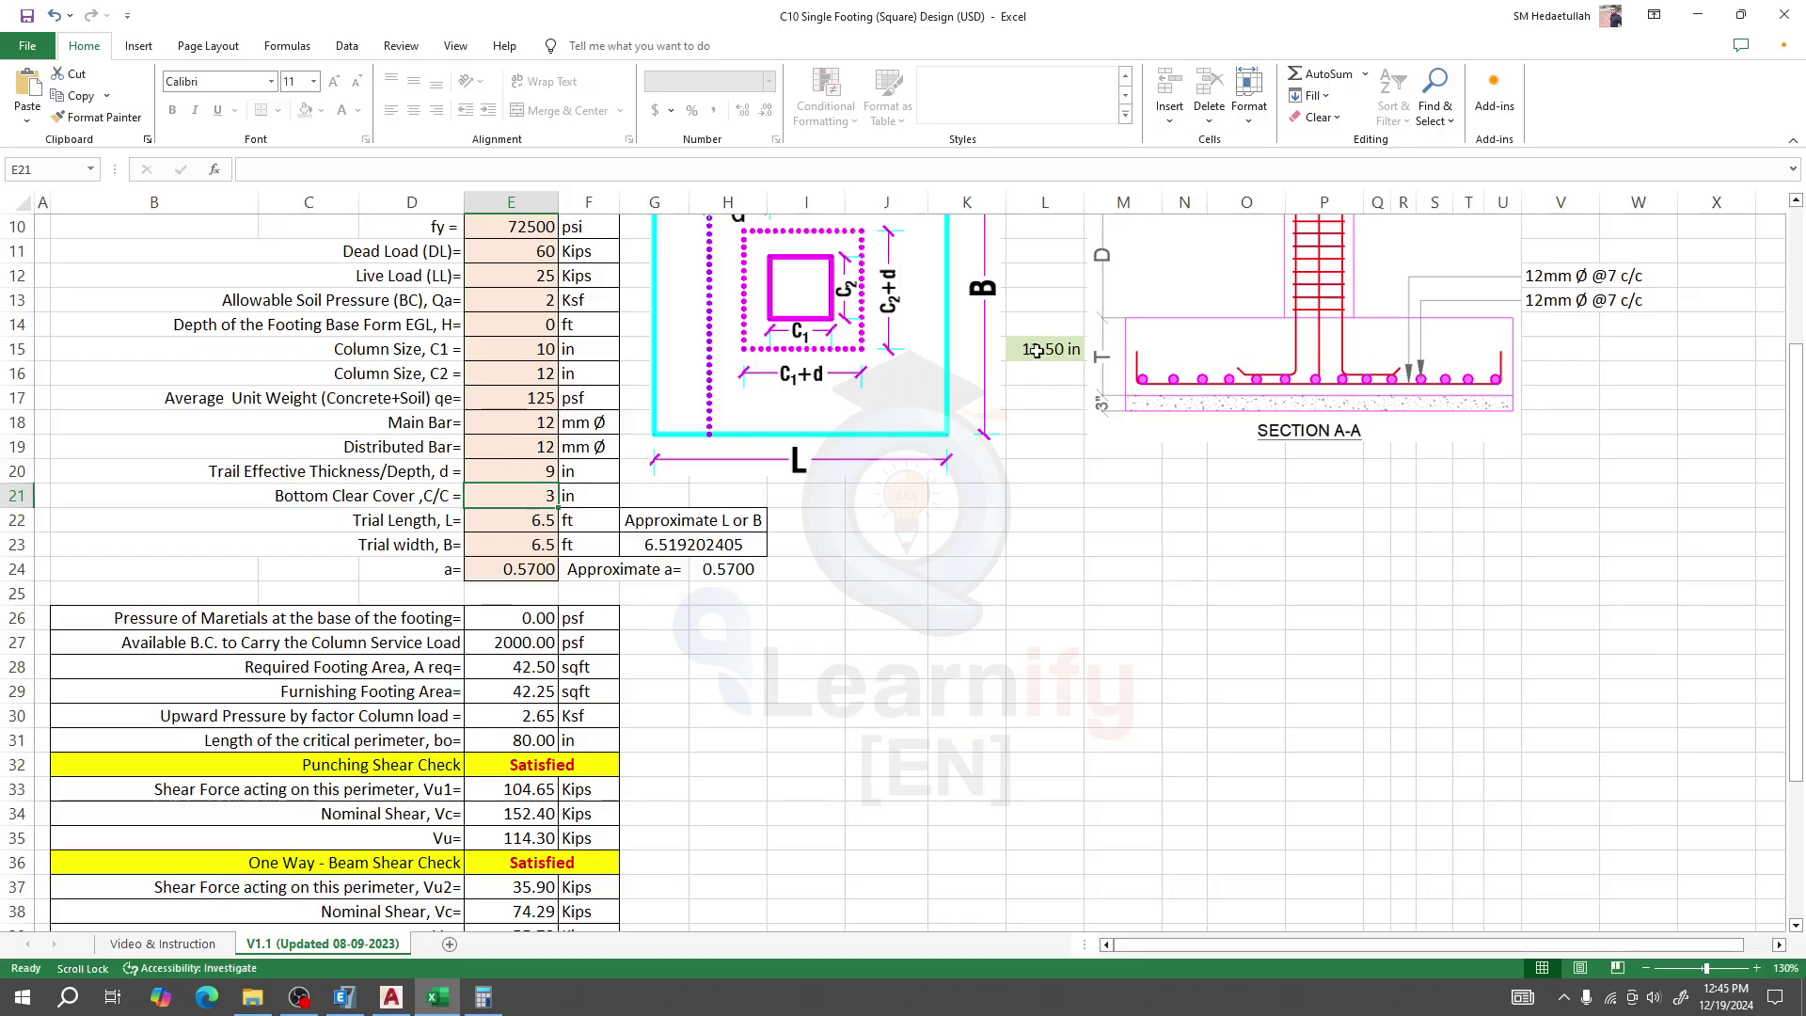
{"action": "left_click", "coordinate": [542, 473]}
{"action": "type", "text": "8.5"}
{"action": "key", "text": "Return"}
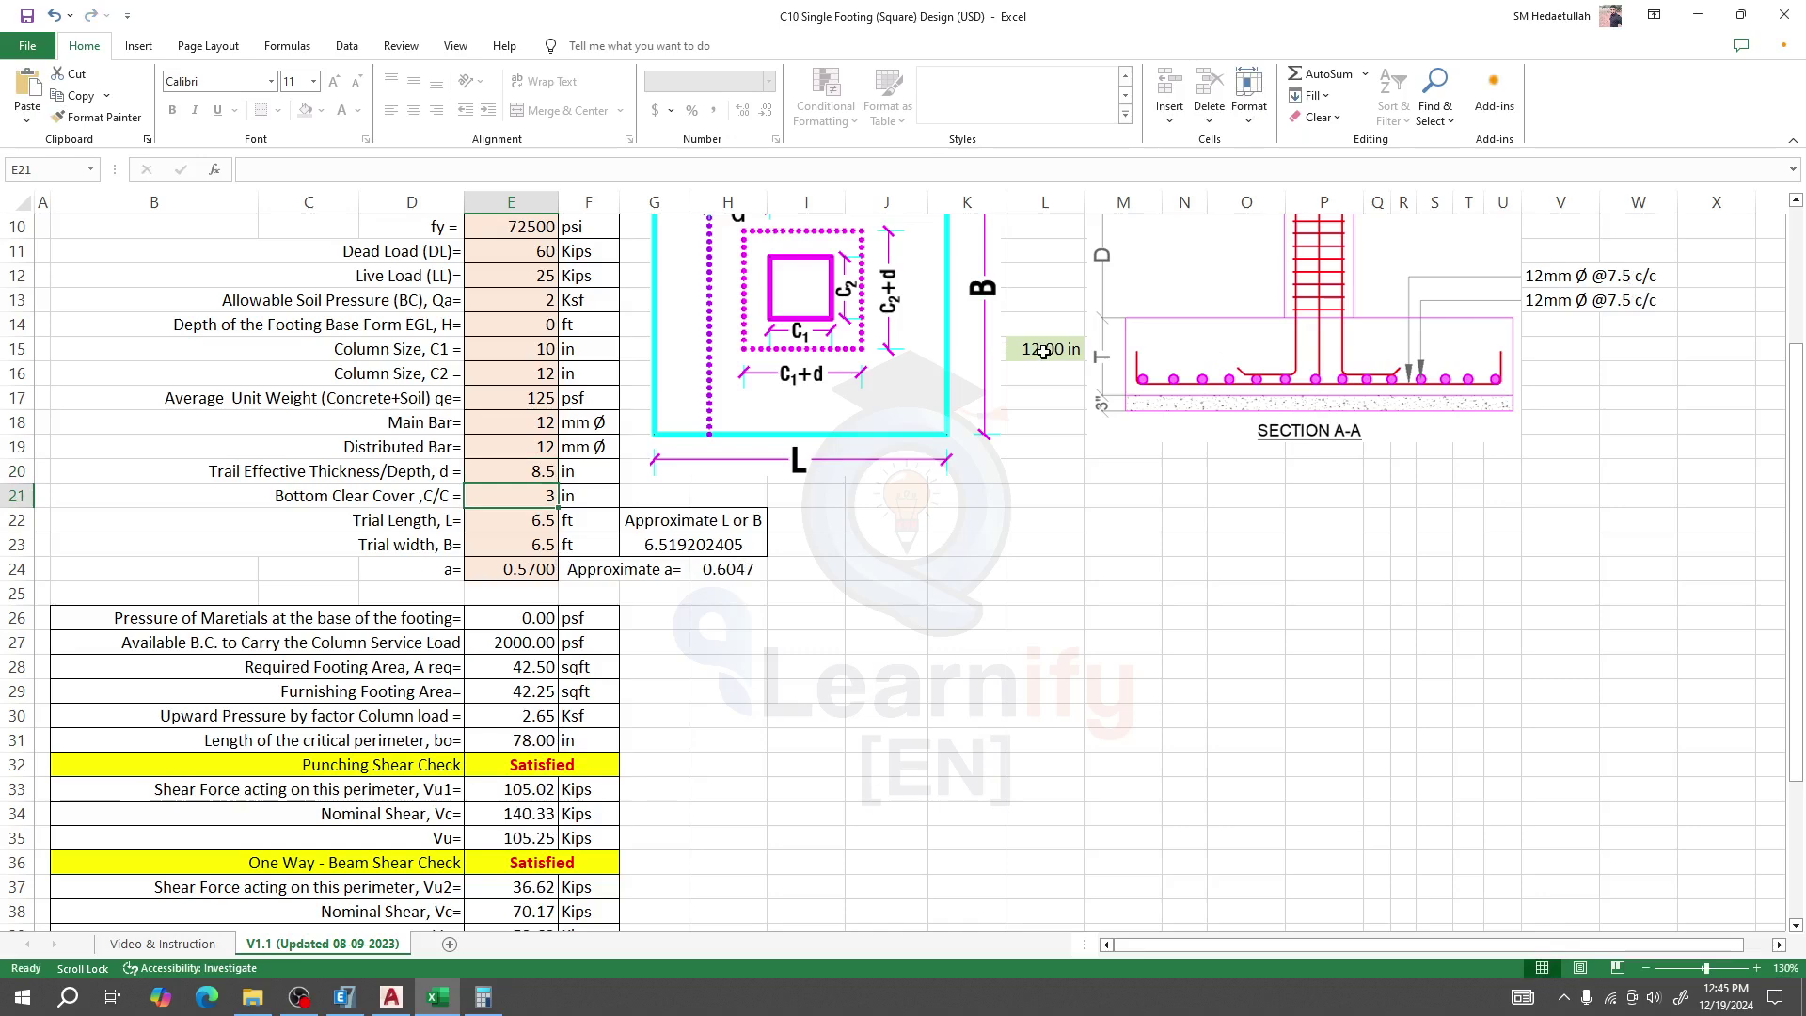
Set the trial effective depth d back to 9.5 in and check the footing thickness
{"action": "left_click", "coordinate": [532, 472]}
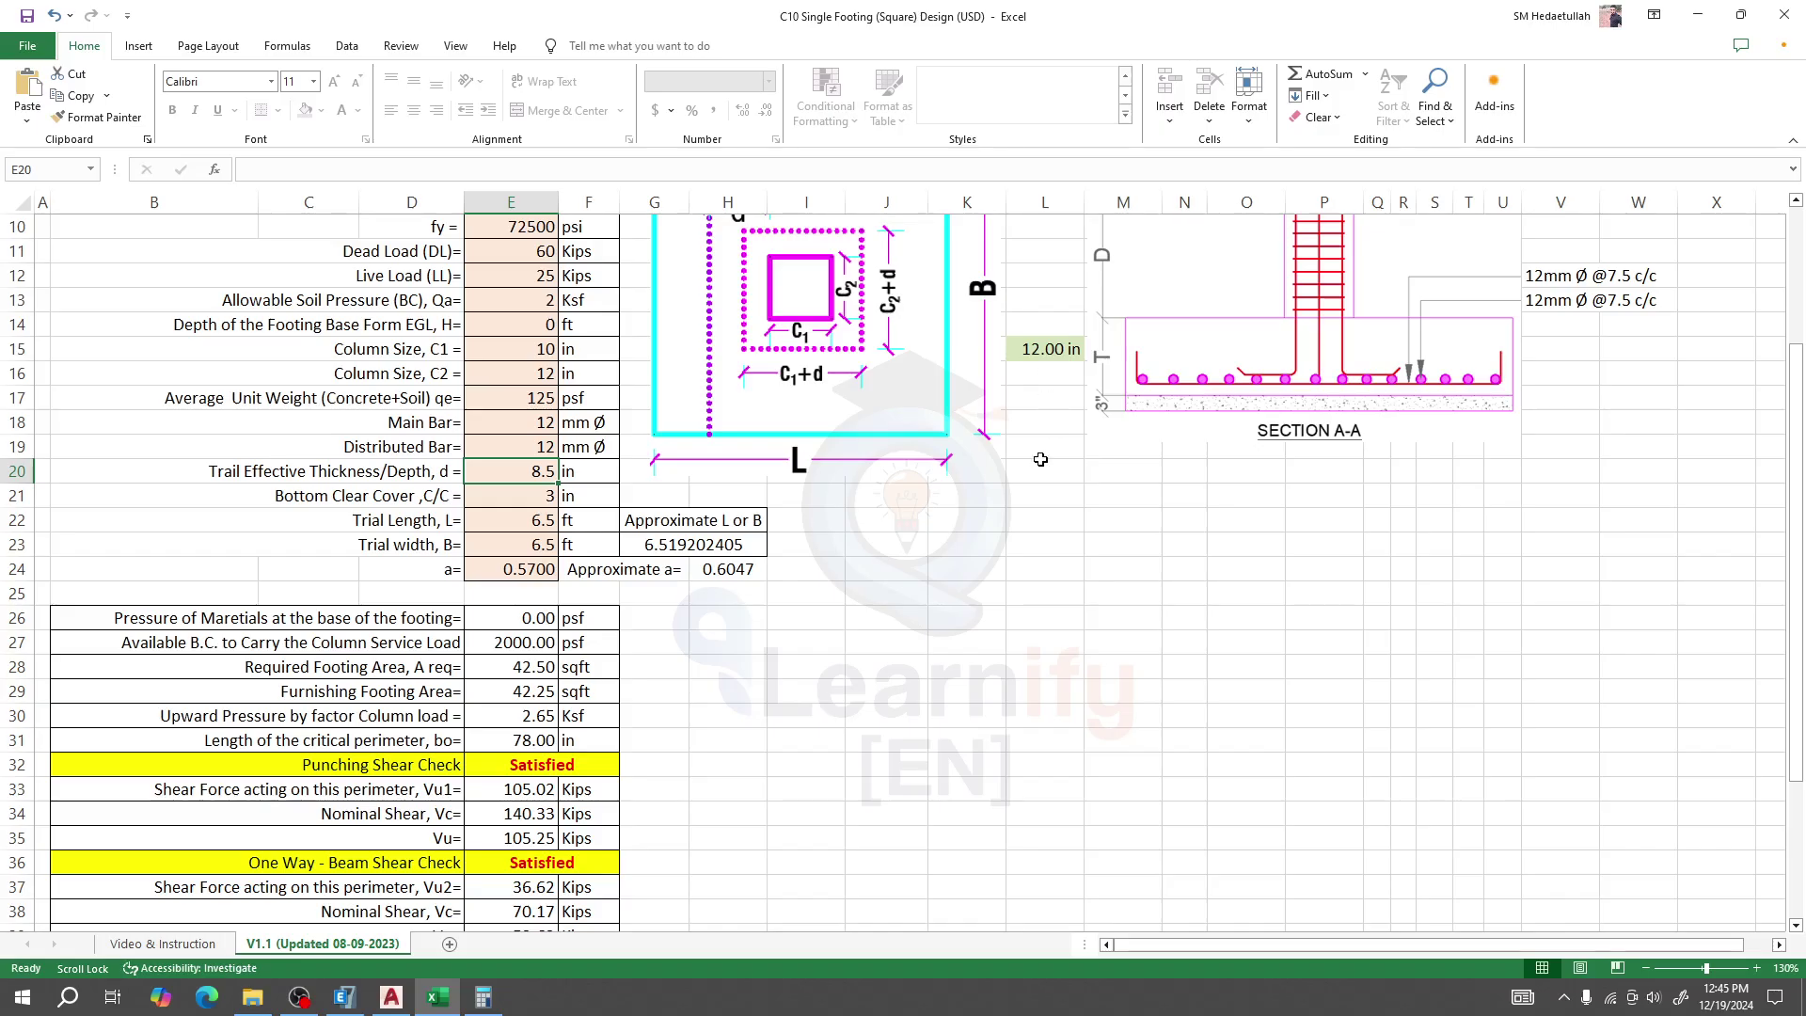
{"action": "scroll", "coordinate": [955, 545], "scroll_direction": "up", "scroll_amount": 1}
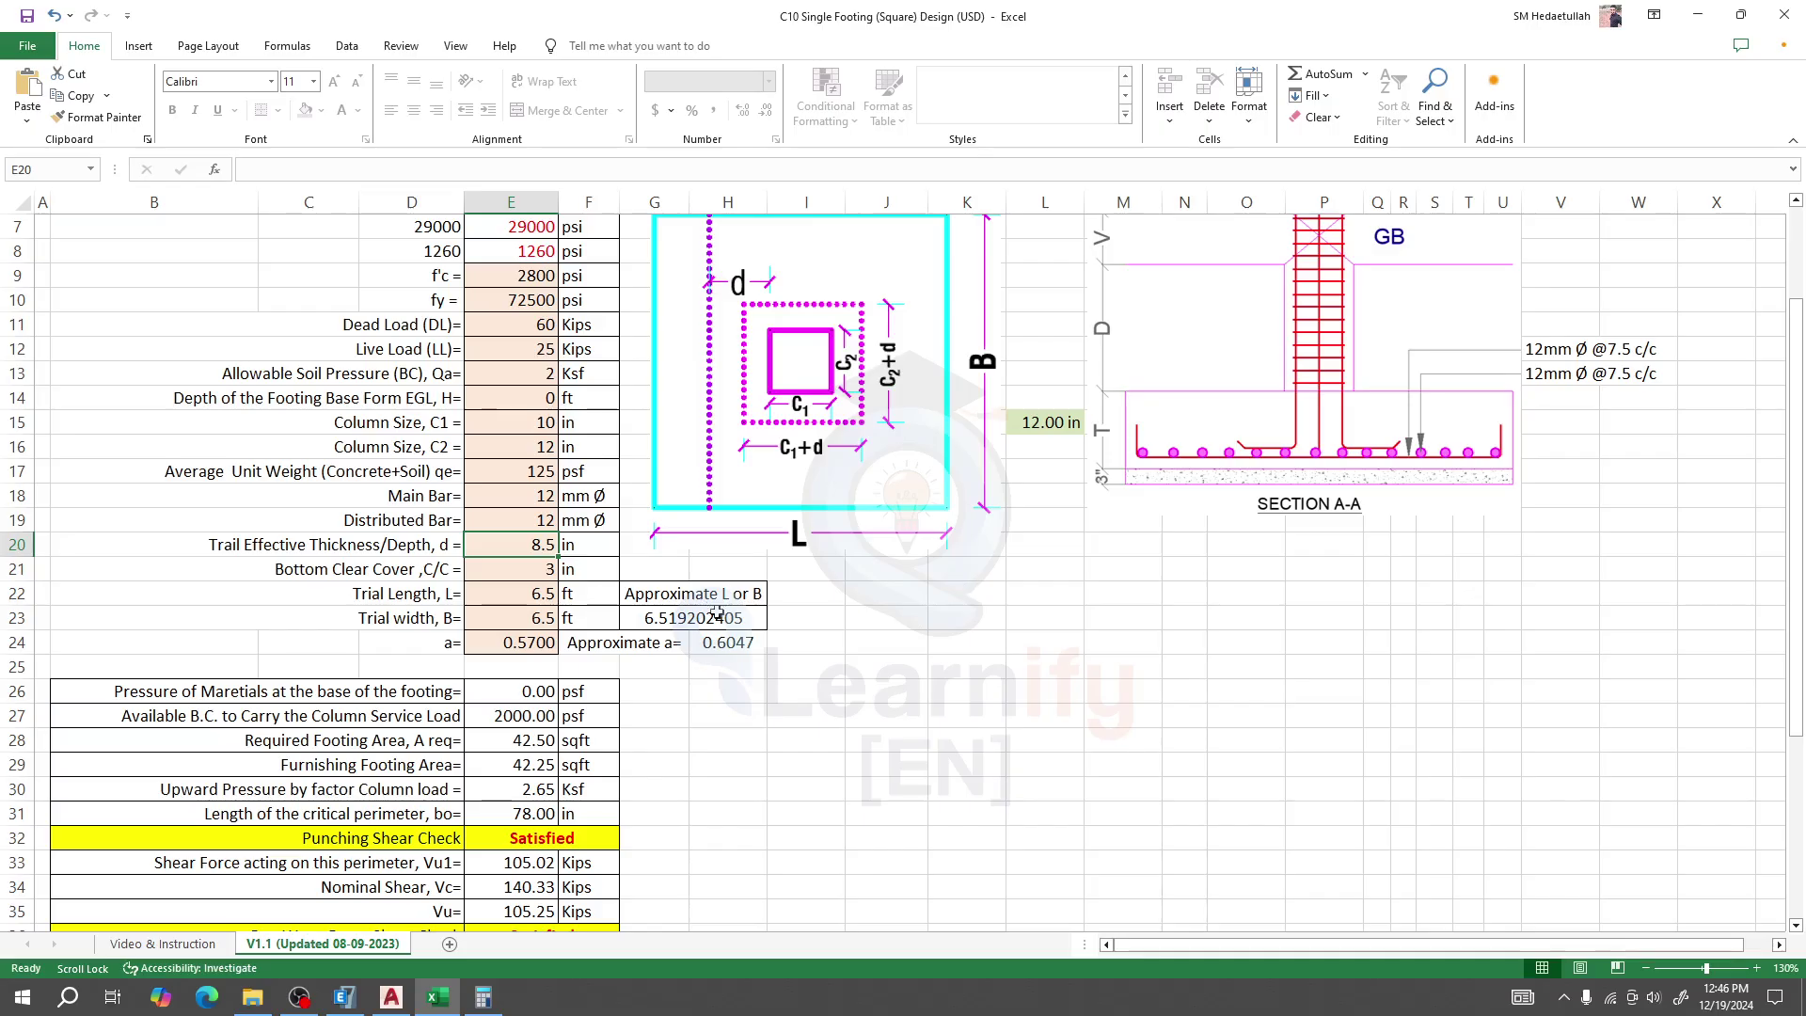
{"action": "type", "text": "9.5"}
{"action": "key", "text": "Return"}
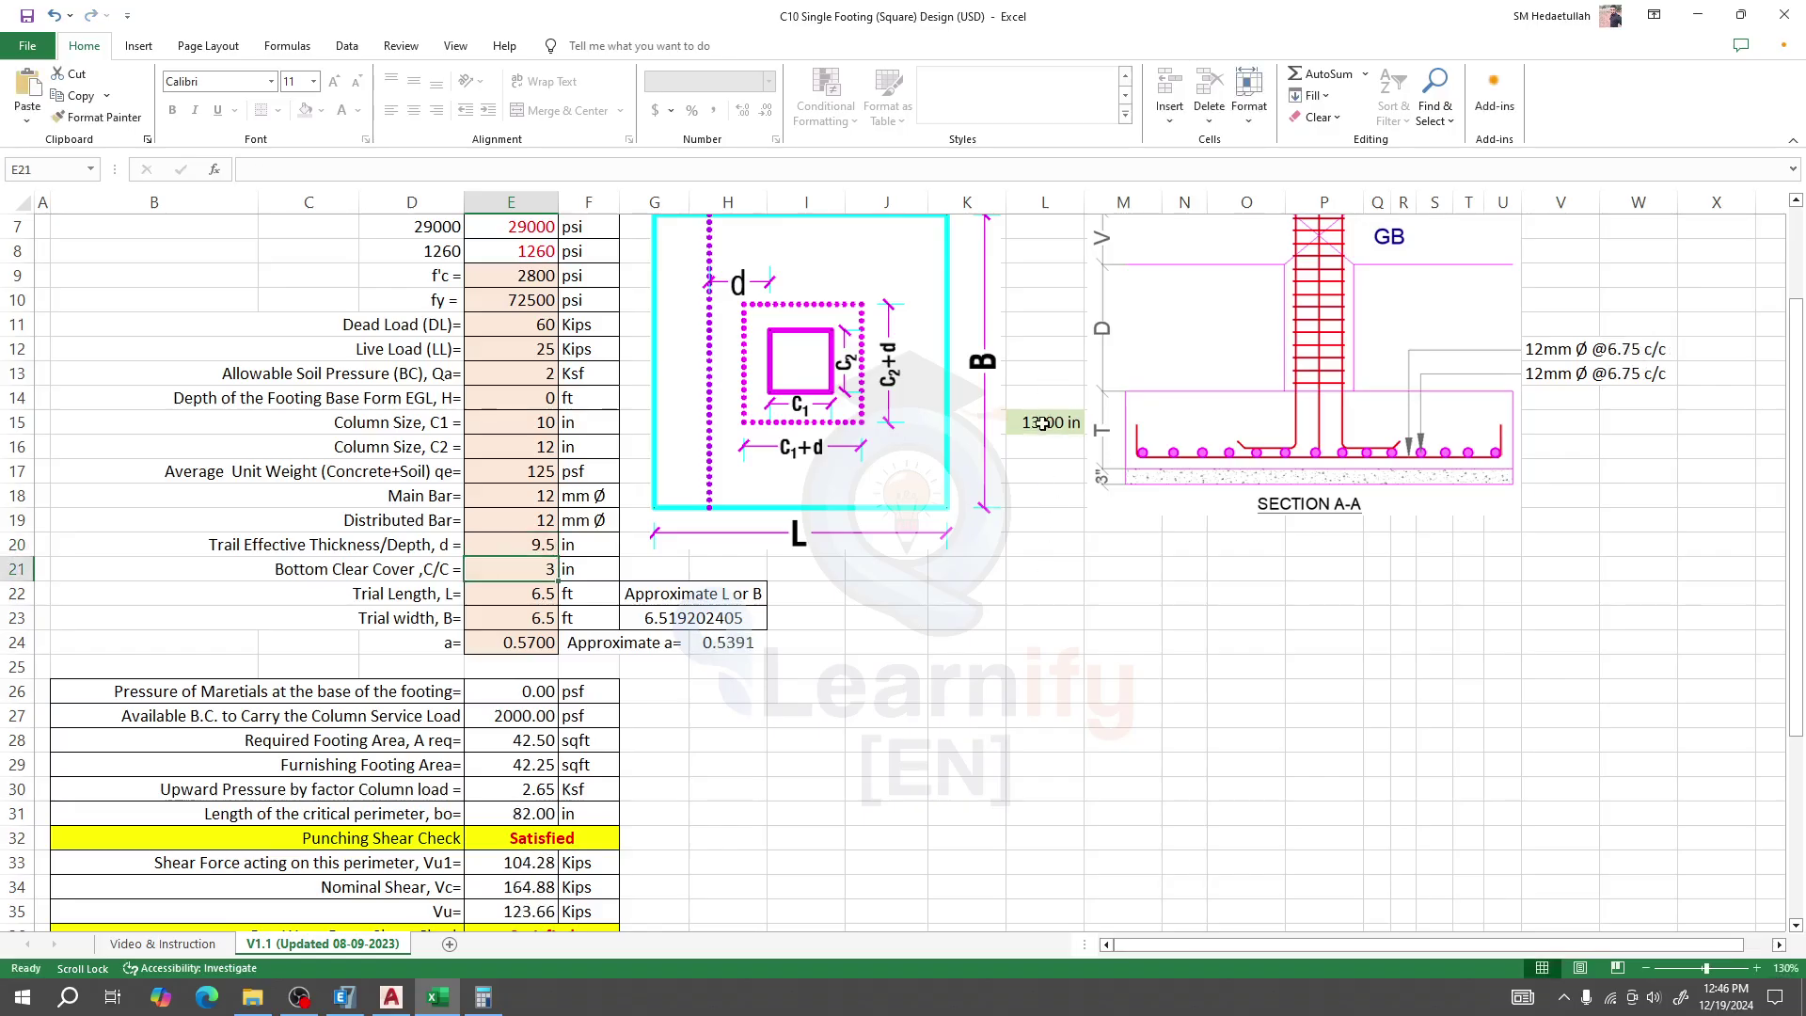
Set the trial effective depth d to 10.5 in, and check the footing thickness, shear and rebar results
{"action": "left_click", "coordinate": [512, 523]}
{"action": "left_click", "coordinate": [517, 544]}
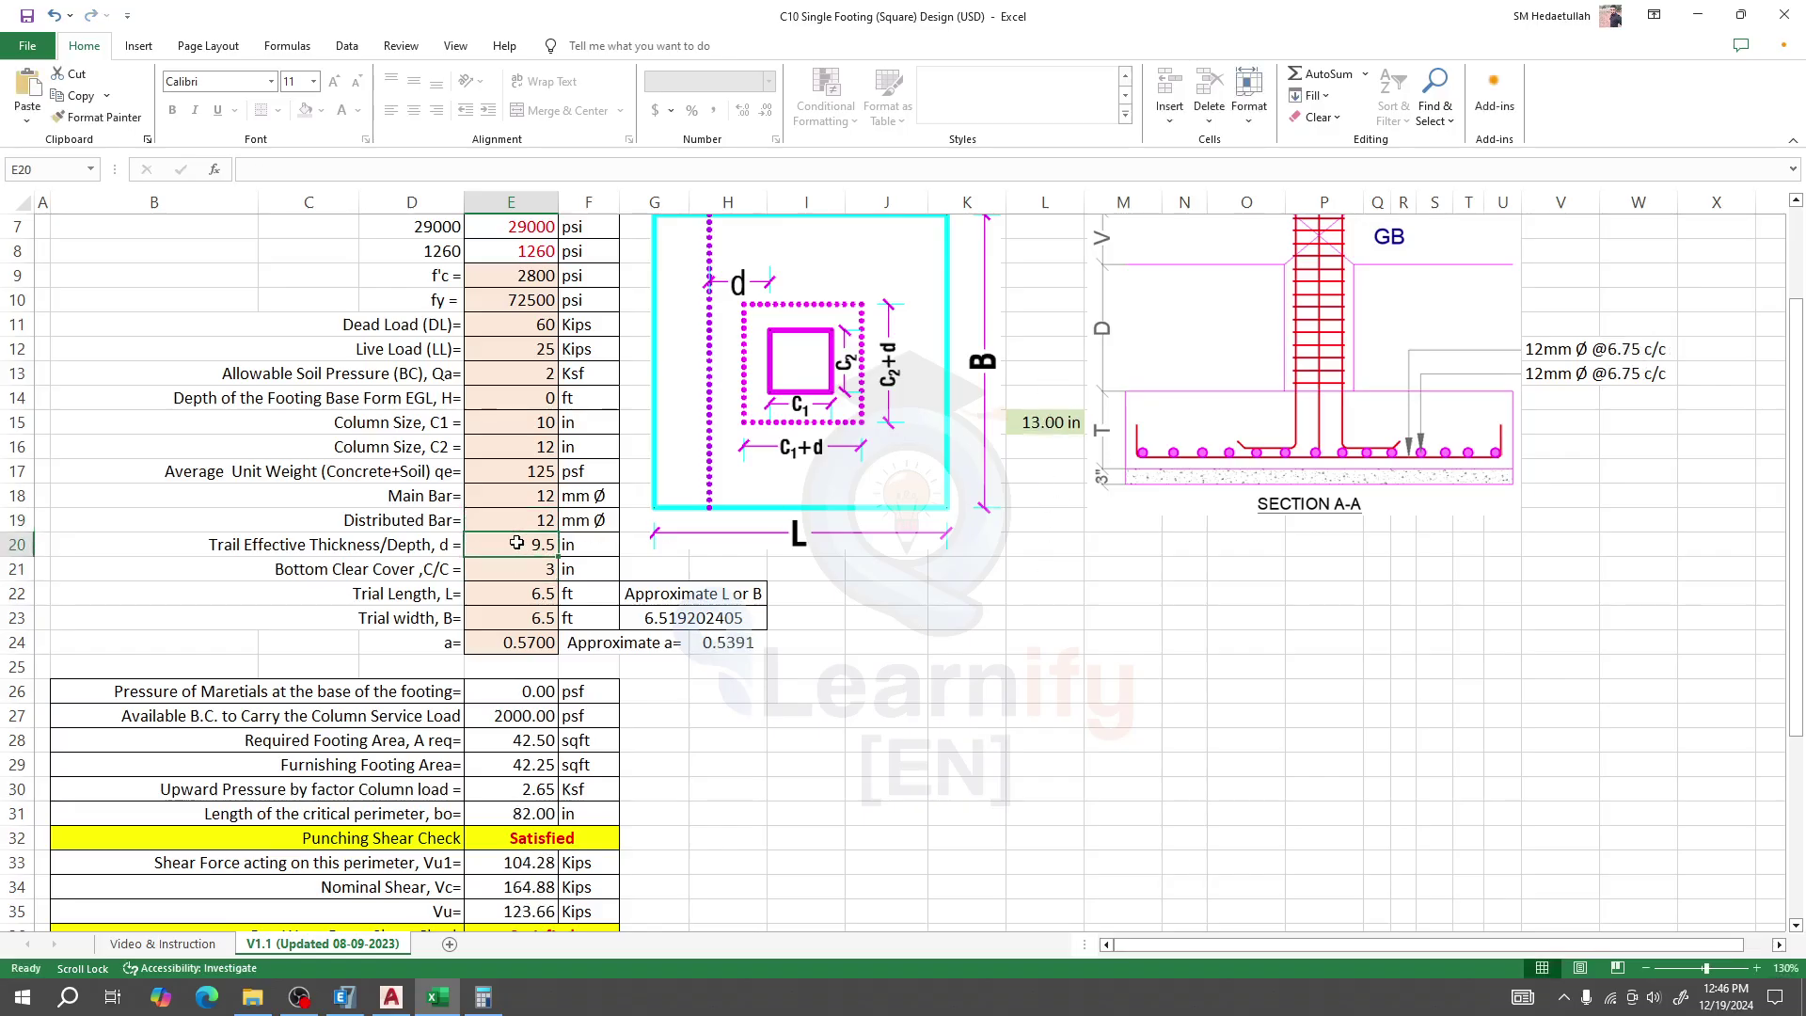
{"action": "type", "text": "1.5"}
{"action": "key", "text": "Return"}
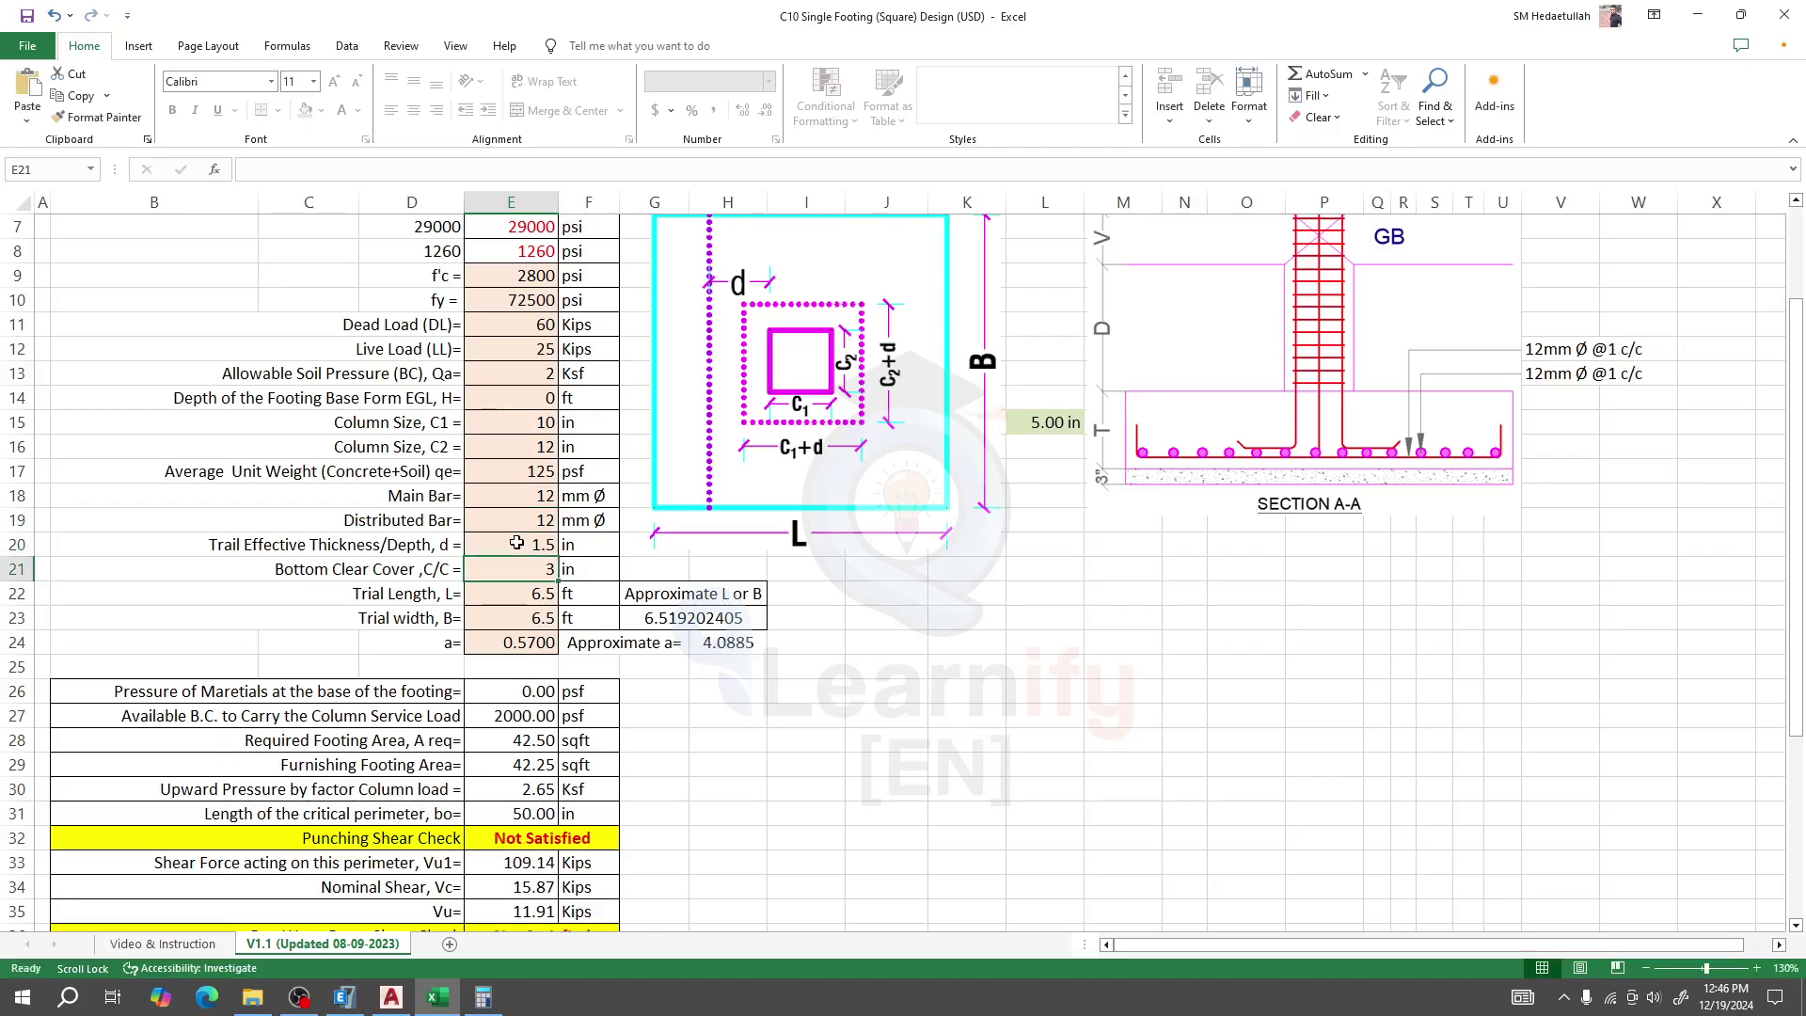
{"action": "left_click", "coordinate": [528, 543]}
{"action": "type", "text": "1."}
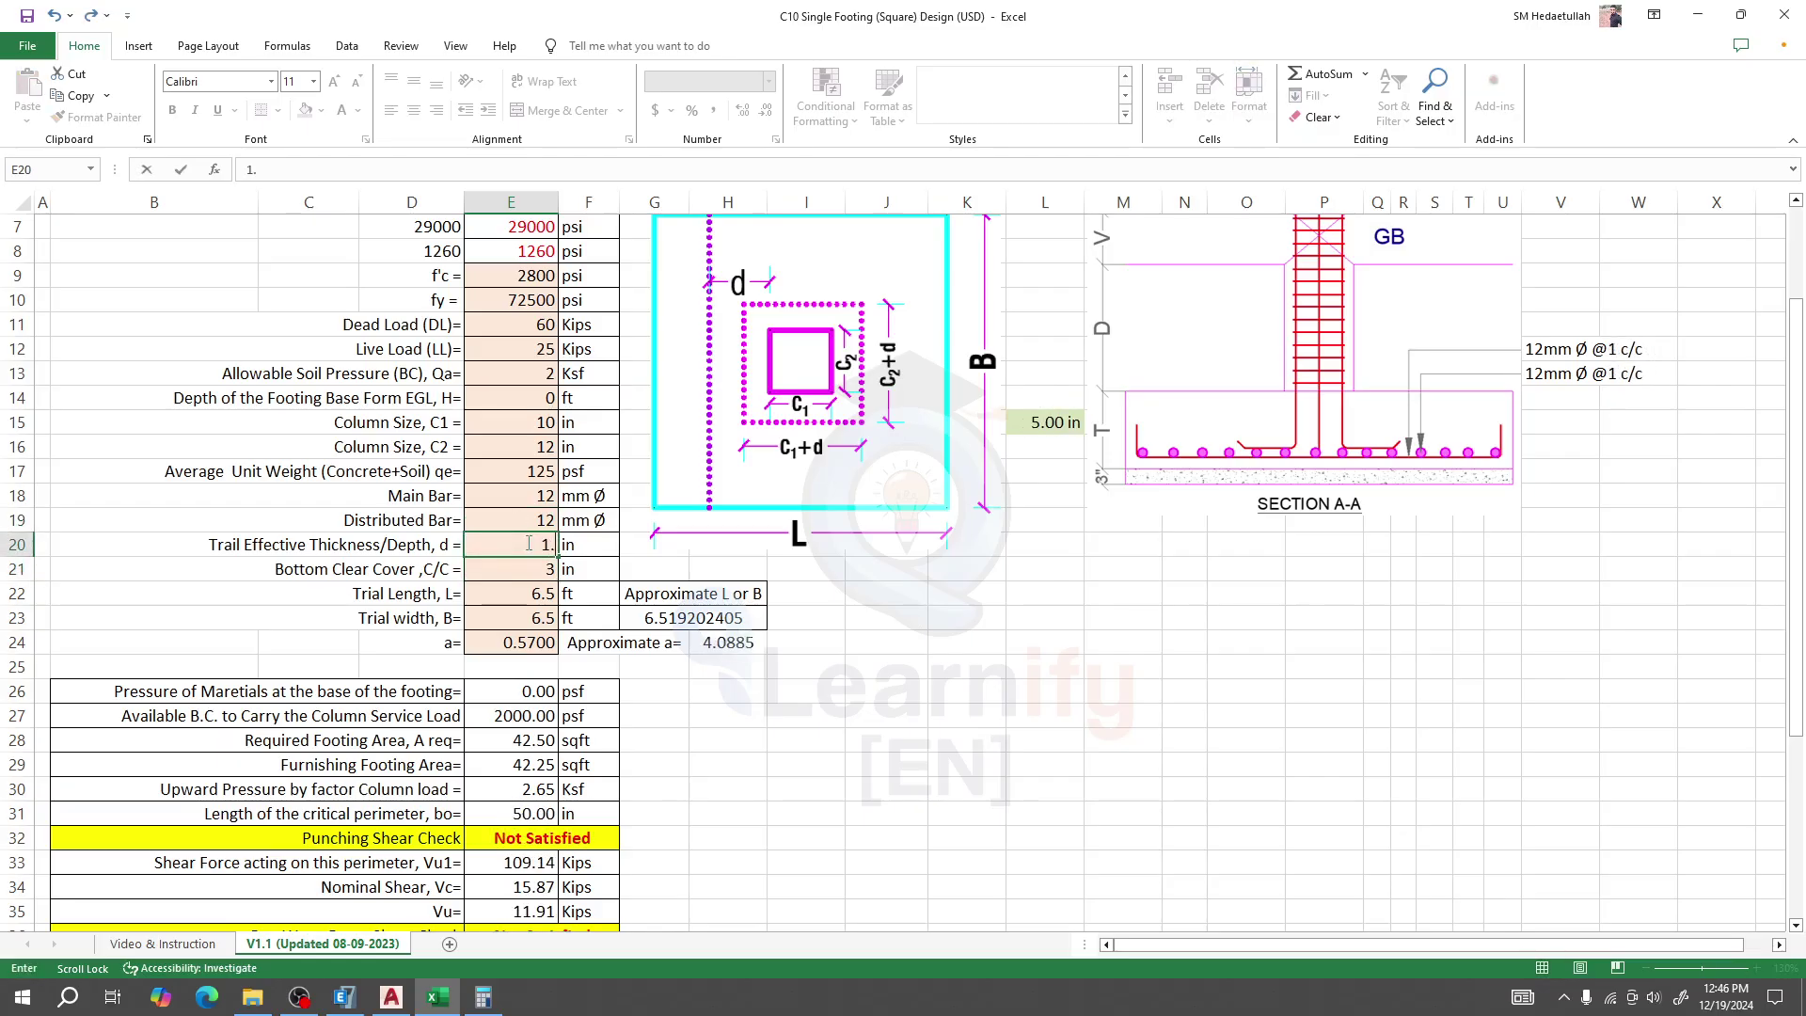
{"action": "key", "text": "Return"}
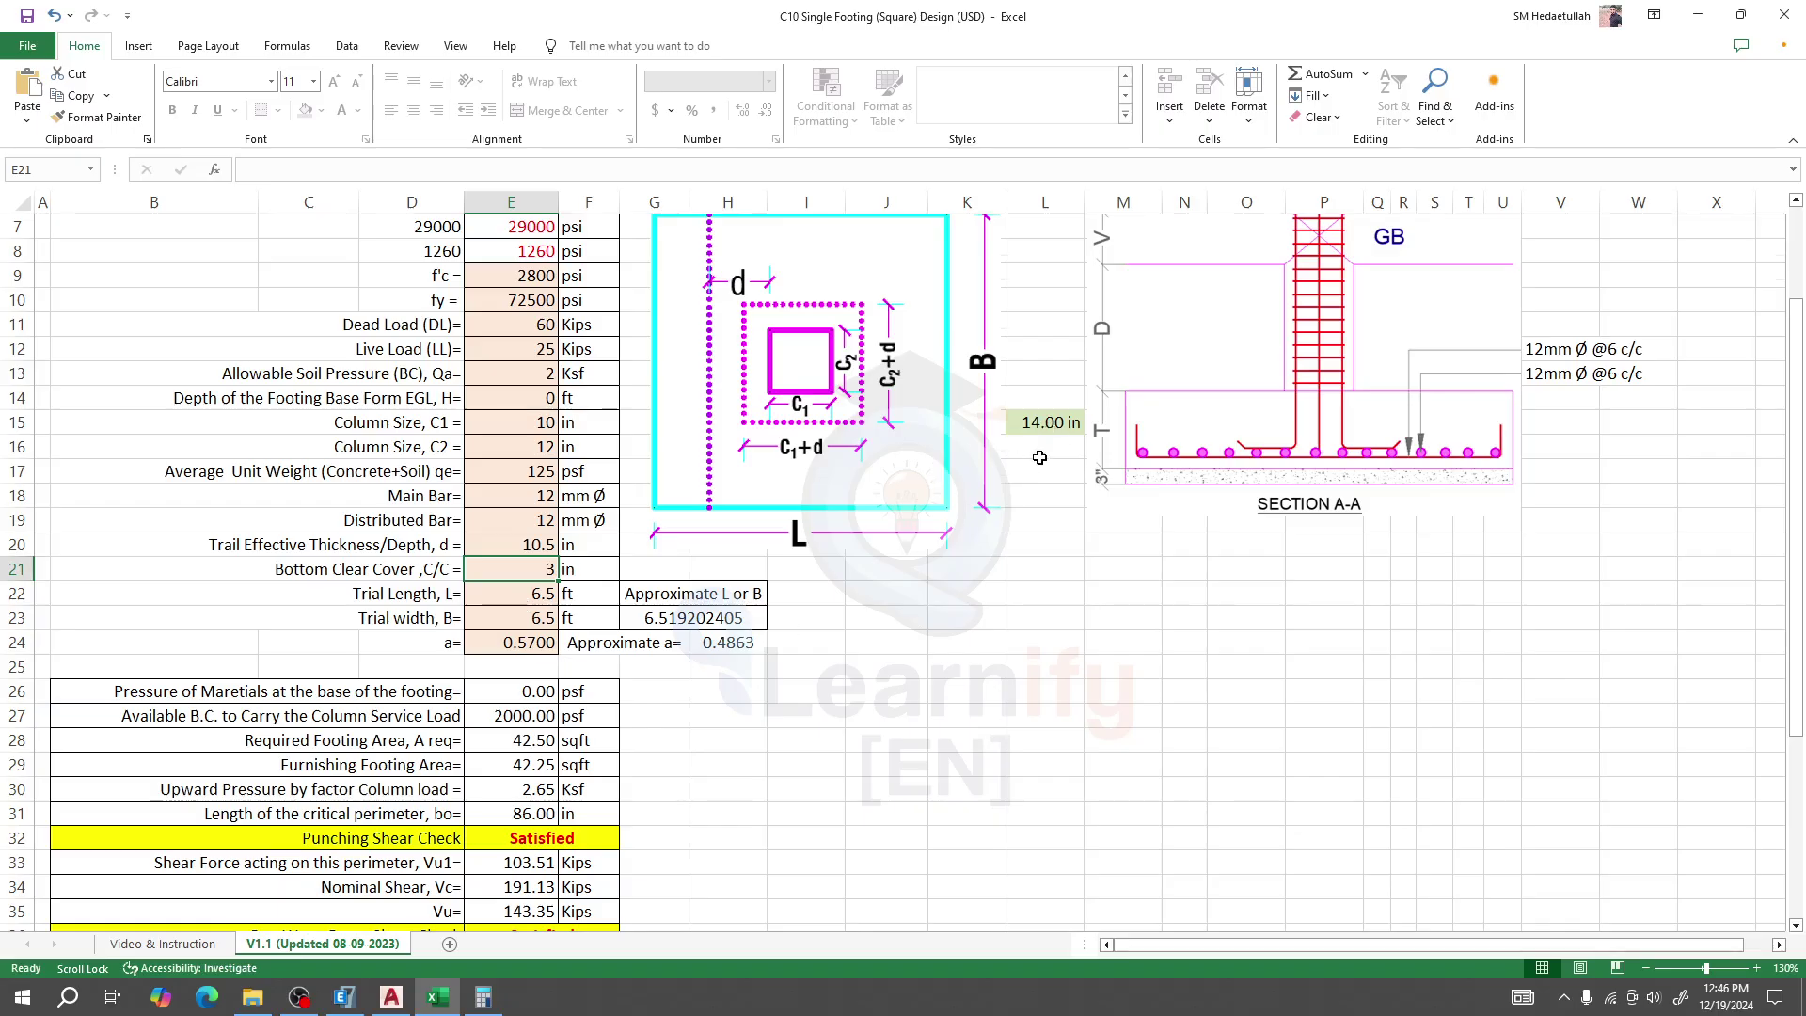
{"action": "scroll", "coordinate": [553, 593], "scroll_direction": "down", "scroll_amount": 3}
{"action": "scroll", "coordinate": [532, 668], "scroll_direction": "up", "scroll_amount": 2}
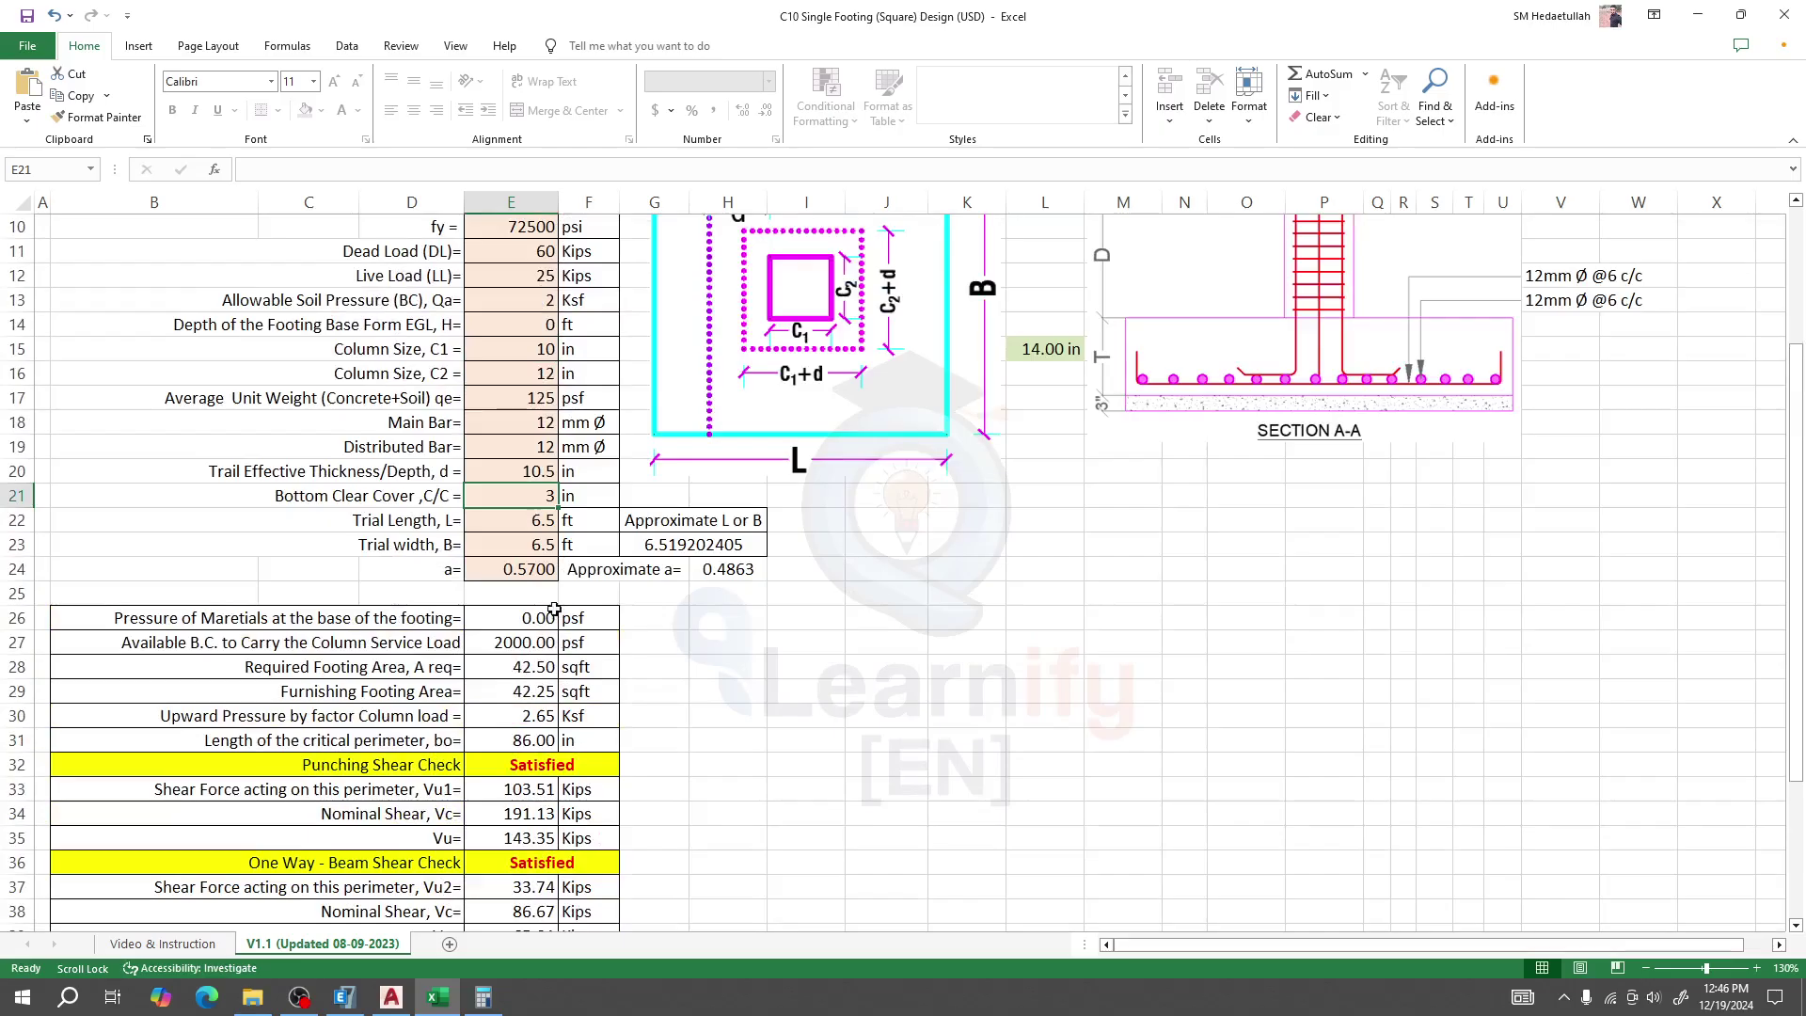
{"action": "scroll", "coordinate": [531, 668], "scroll_direction": "up", "scroll_amount": 2}
{"action": "scroll", "coordinate": [520, 693], "scroll_direction": "down", "scroll_amount": 1}
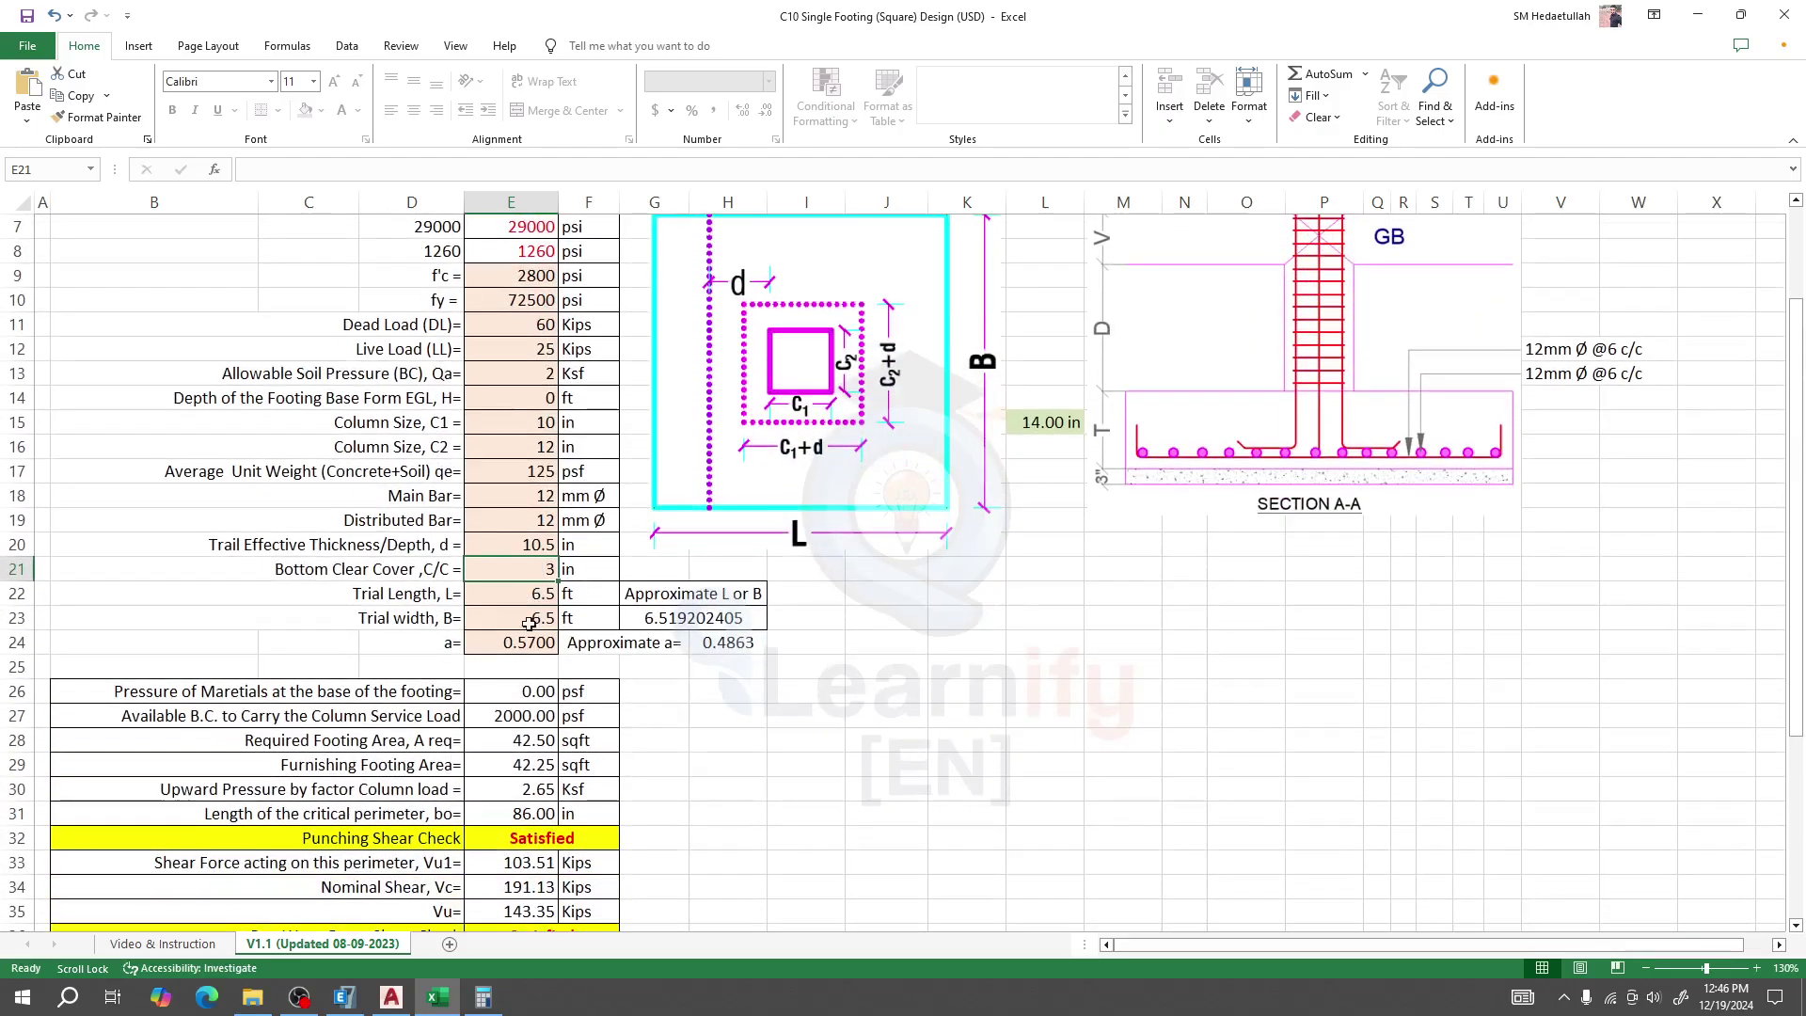
Compare the trial length L, trial width B and a with the approximate values beside them
{"action": "left_click", "coordinate": [529, 643]}
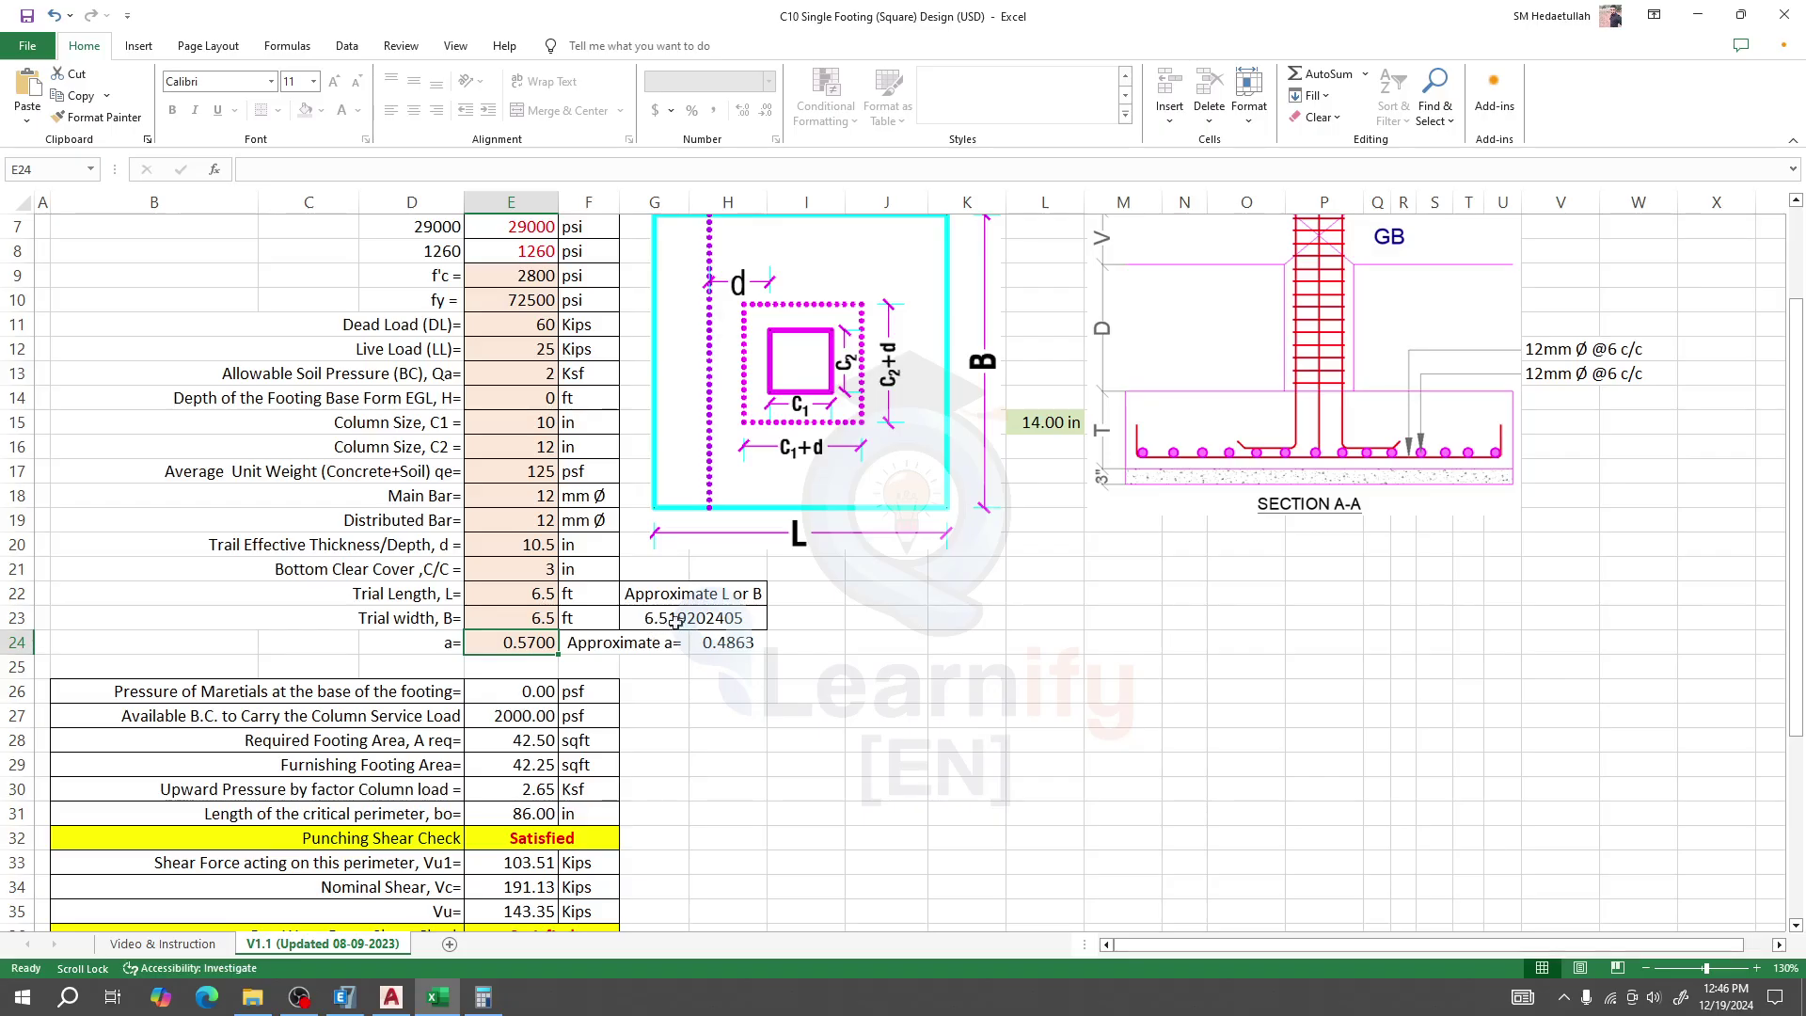
{"action": "left_click", "coordinate": [532, 596]}
{"action": "left_click", "coordinate": [533, 617]}
{"action": "left_click", "coordinate": [533, 596]}
{"action": "left_click", "coordinate": [529, 617]}
{"action": "left_click", "coordinate": [524, 647]}
{"action": "left_click", "coordinate": [532, 593]}
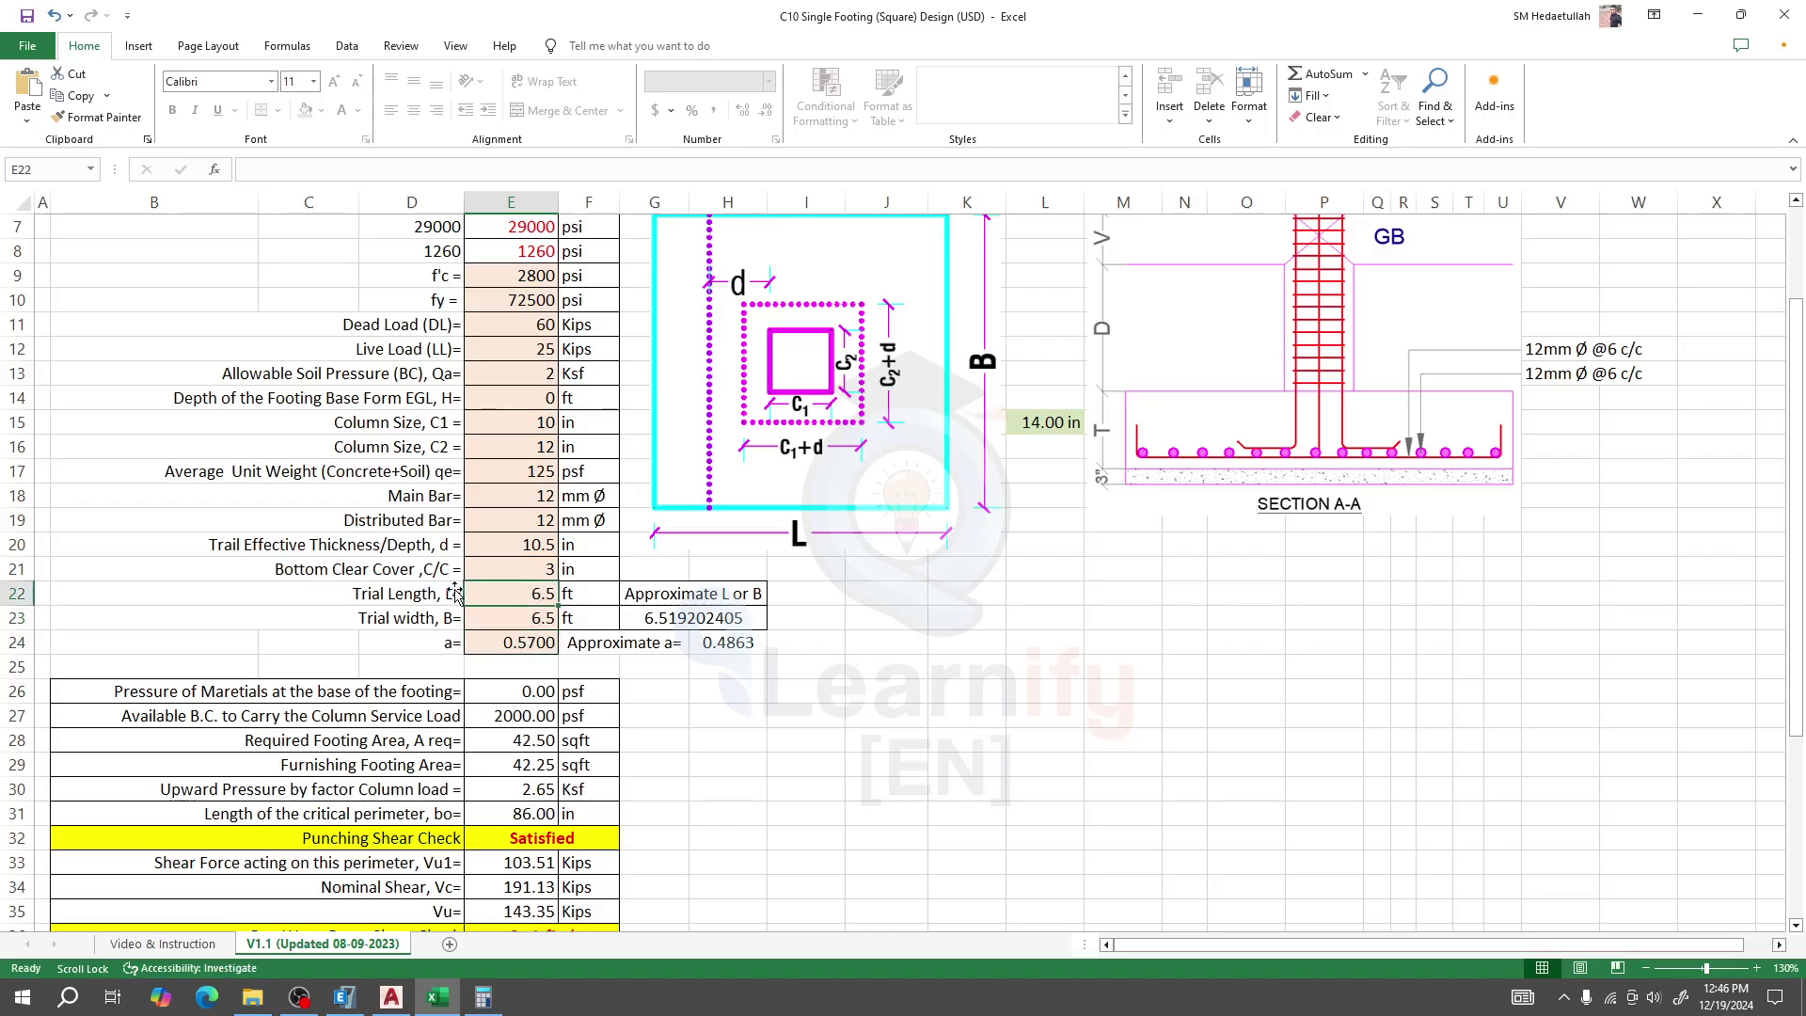
Try a values of 0.48 and 0.4842, comparing each with the recalculated approximate a
{"action": "left_click", "coordinate": [534, 648]}
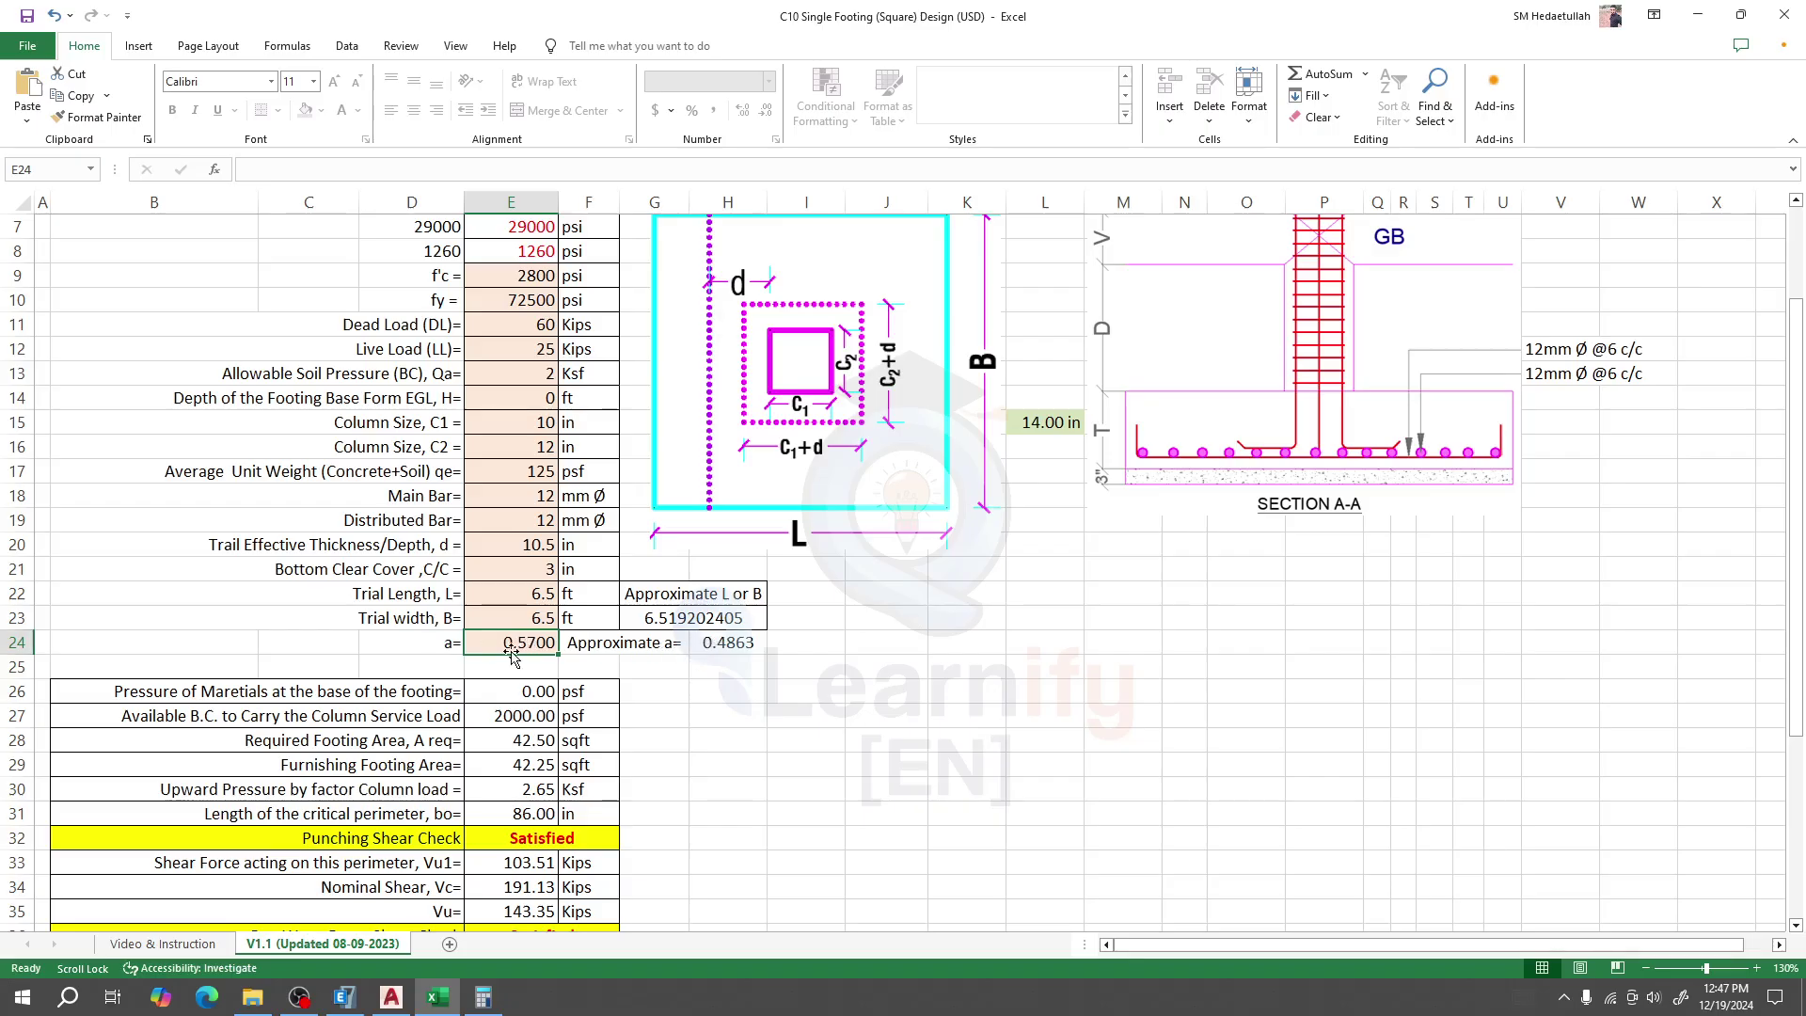
{"action": "type", "text": "0."}
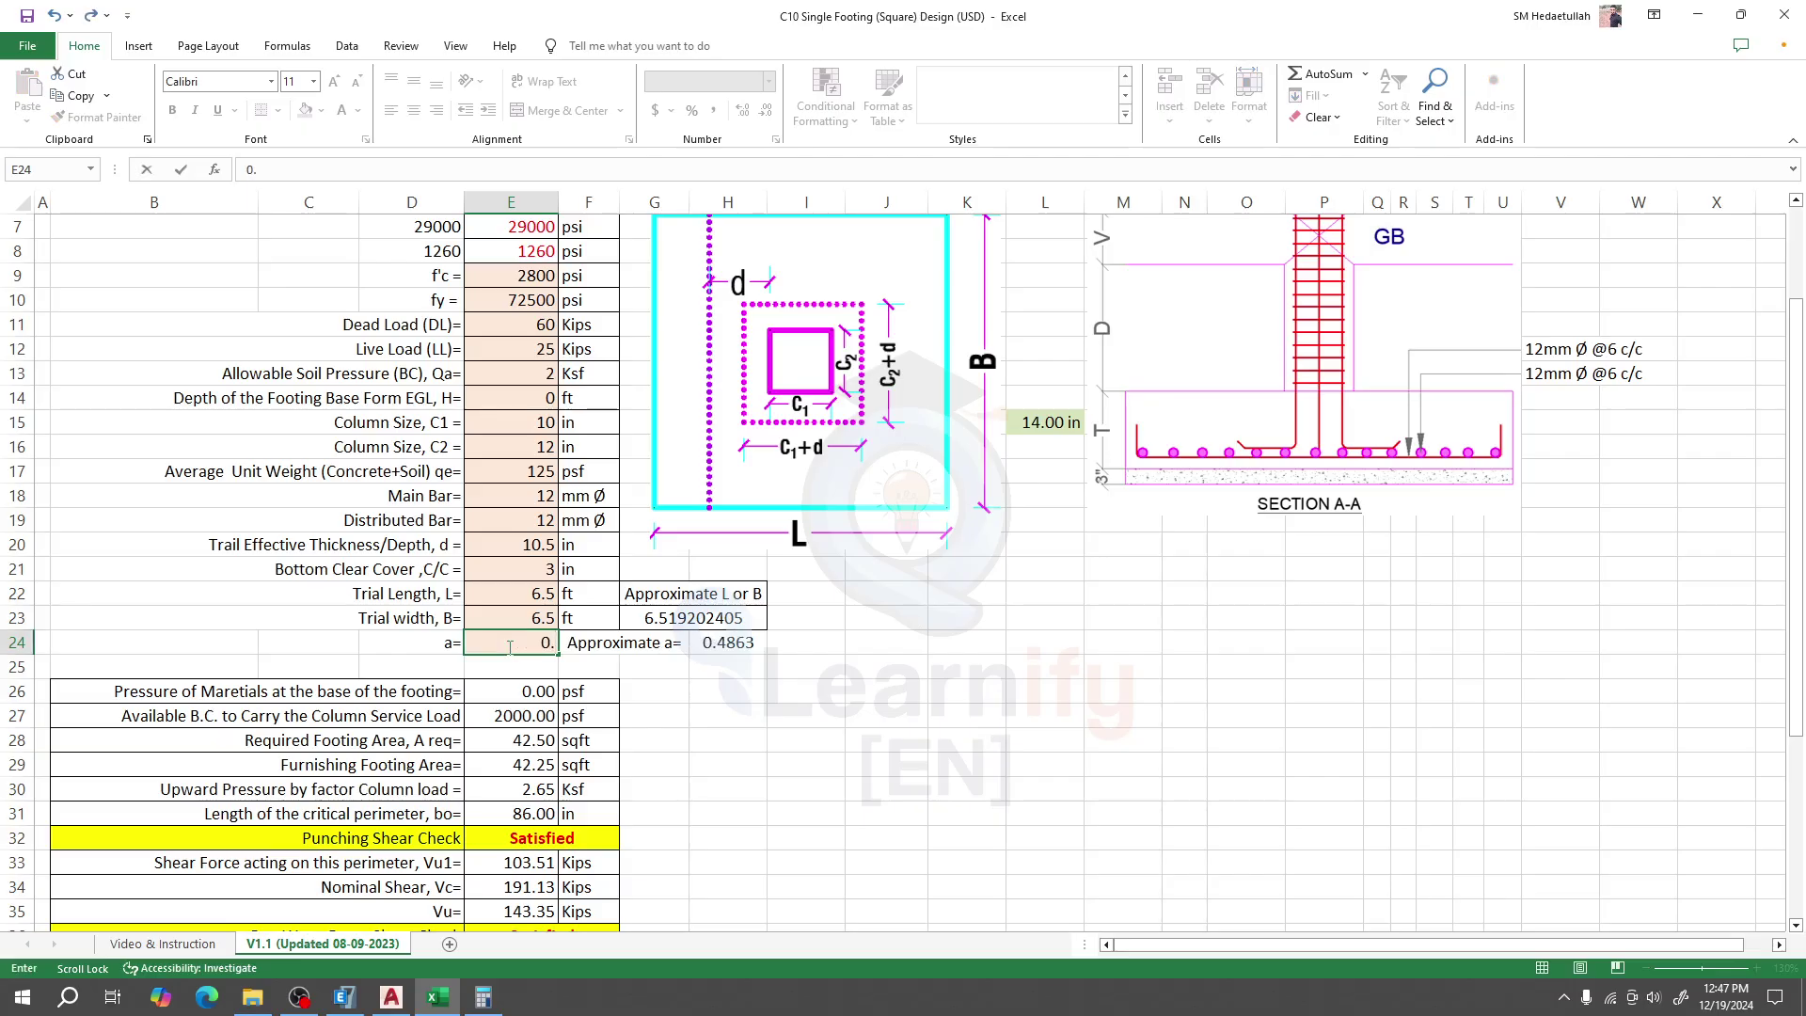
{"action": "type", "text": "48"}
{"action": "key", "text": "Return"}
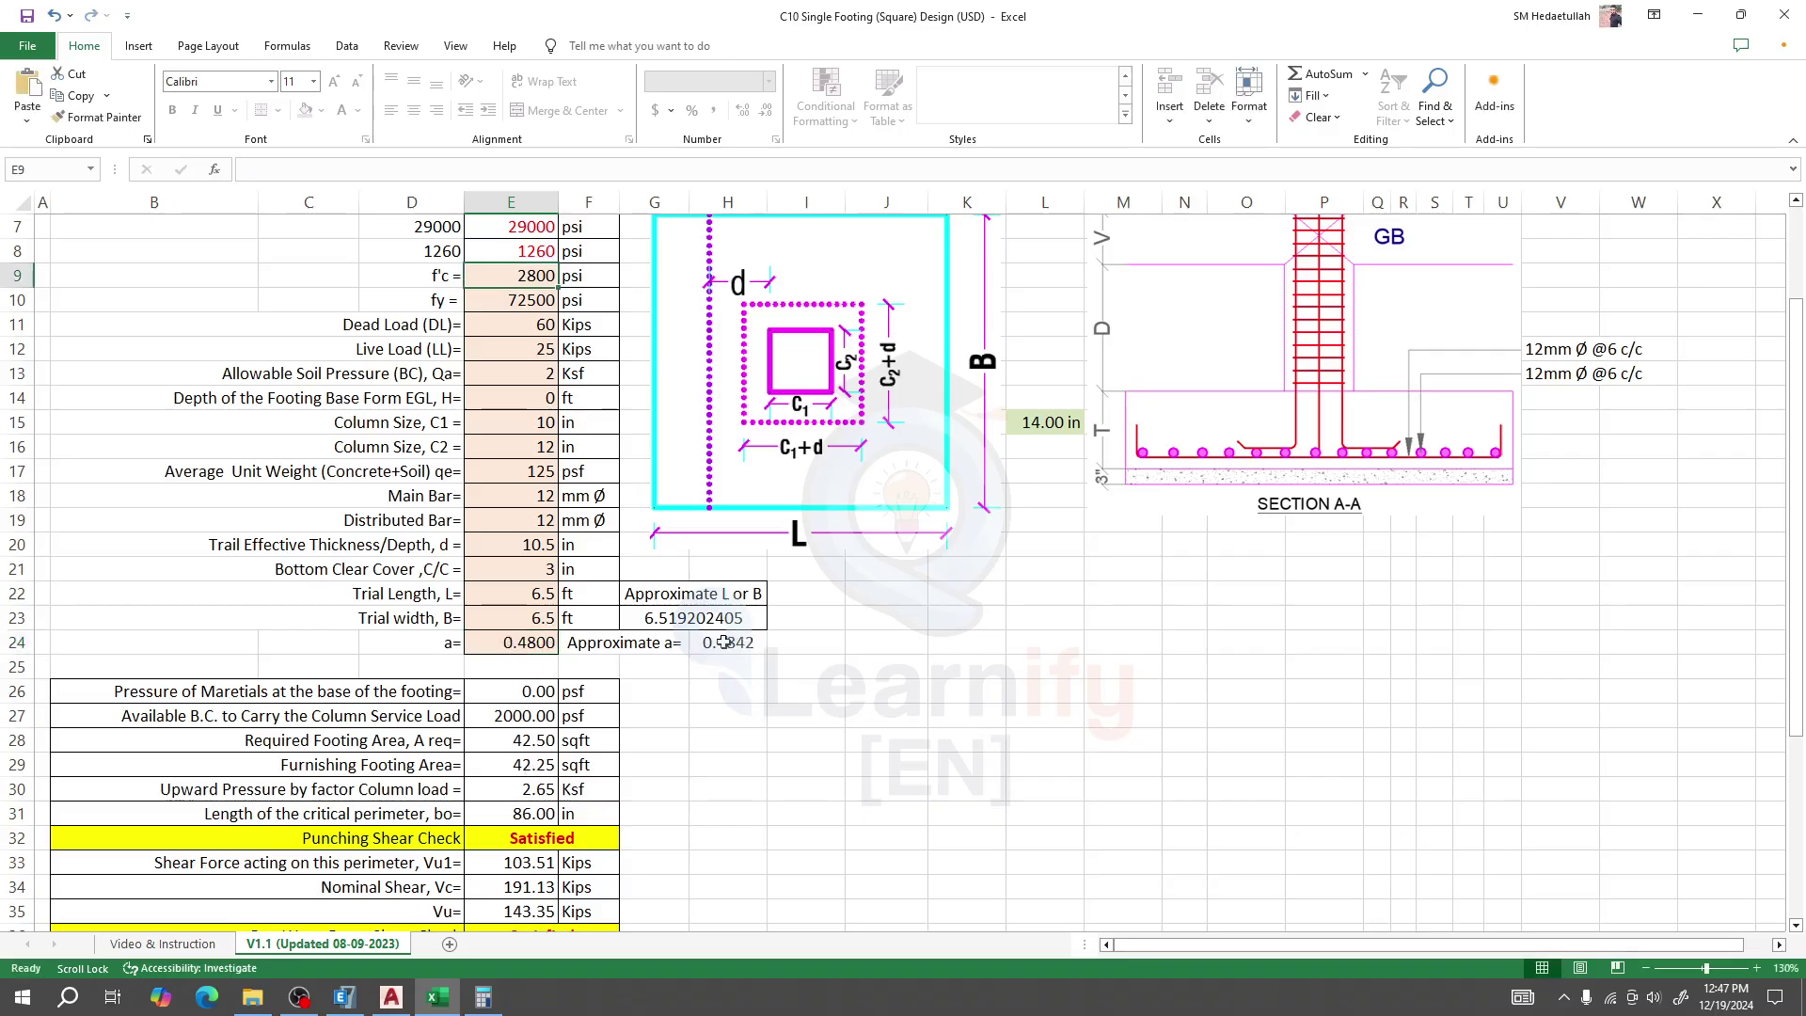
{"action": "left_click", "coordinate": [520, 644]}
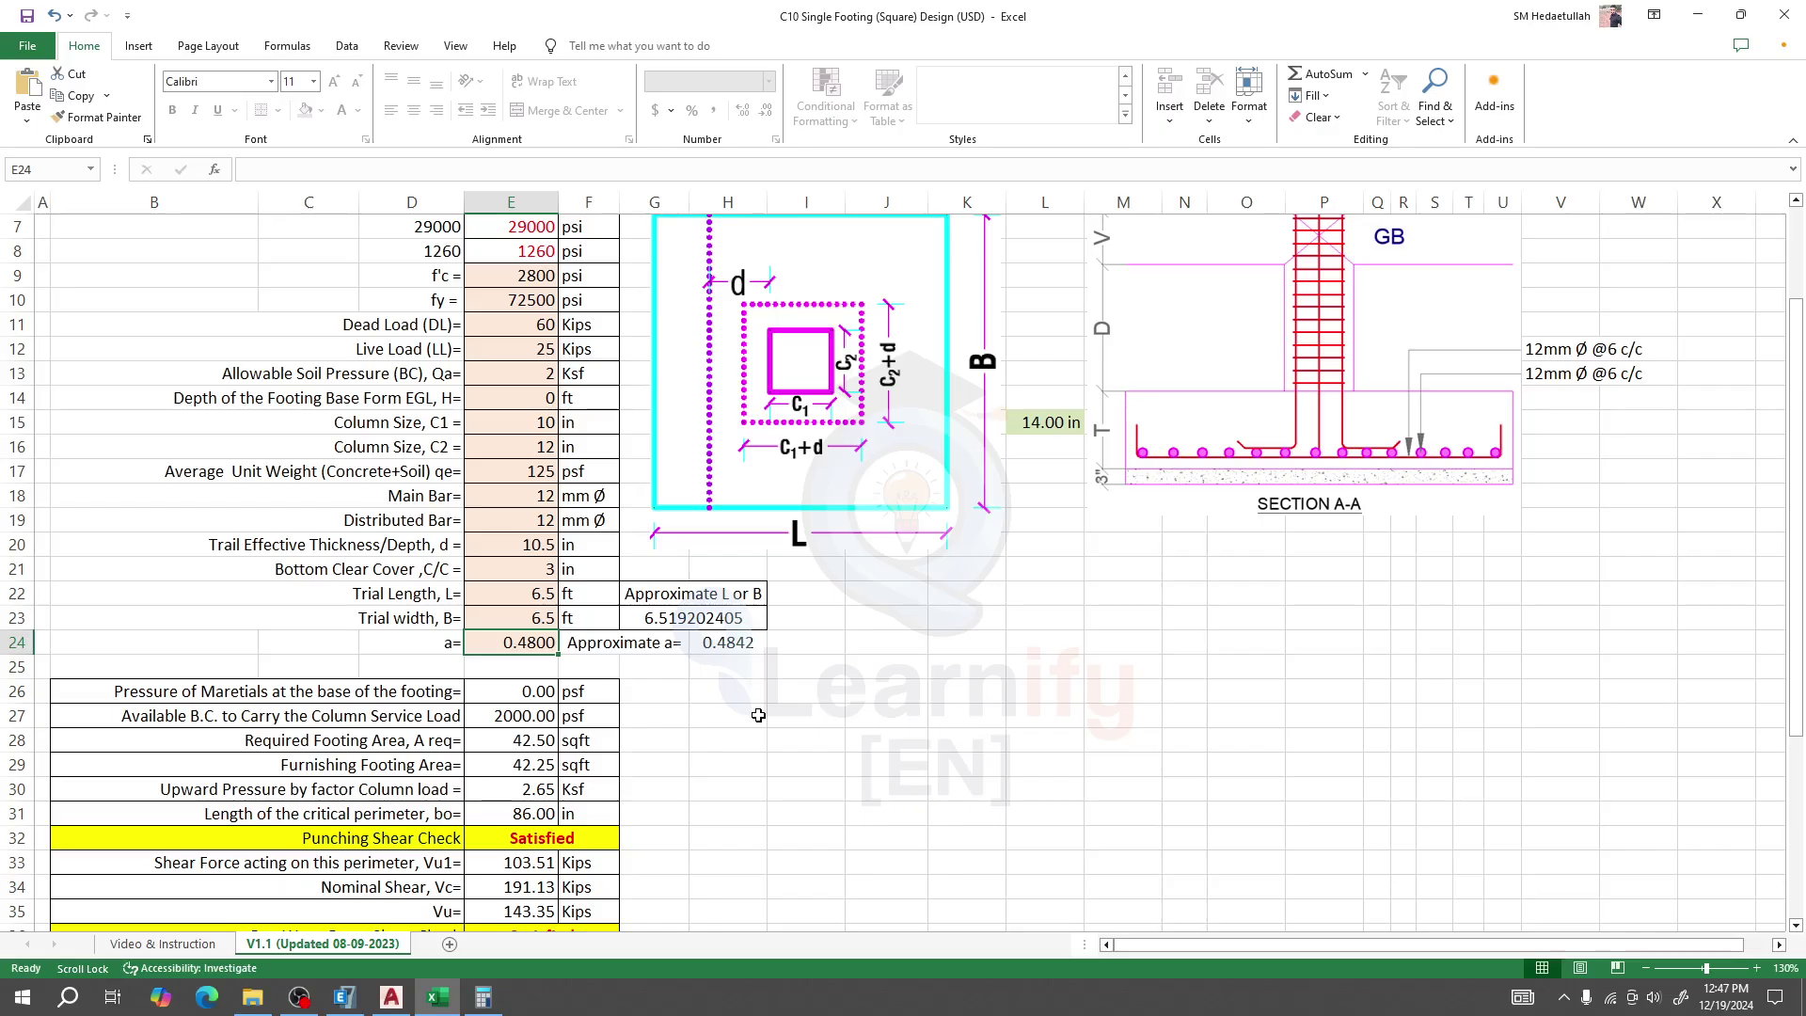
{"action": "type", "text": "0.48"}
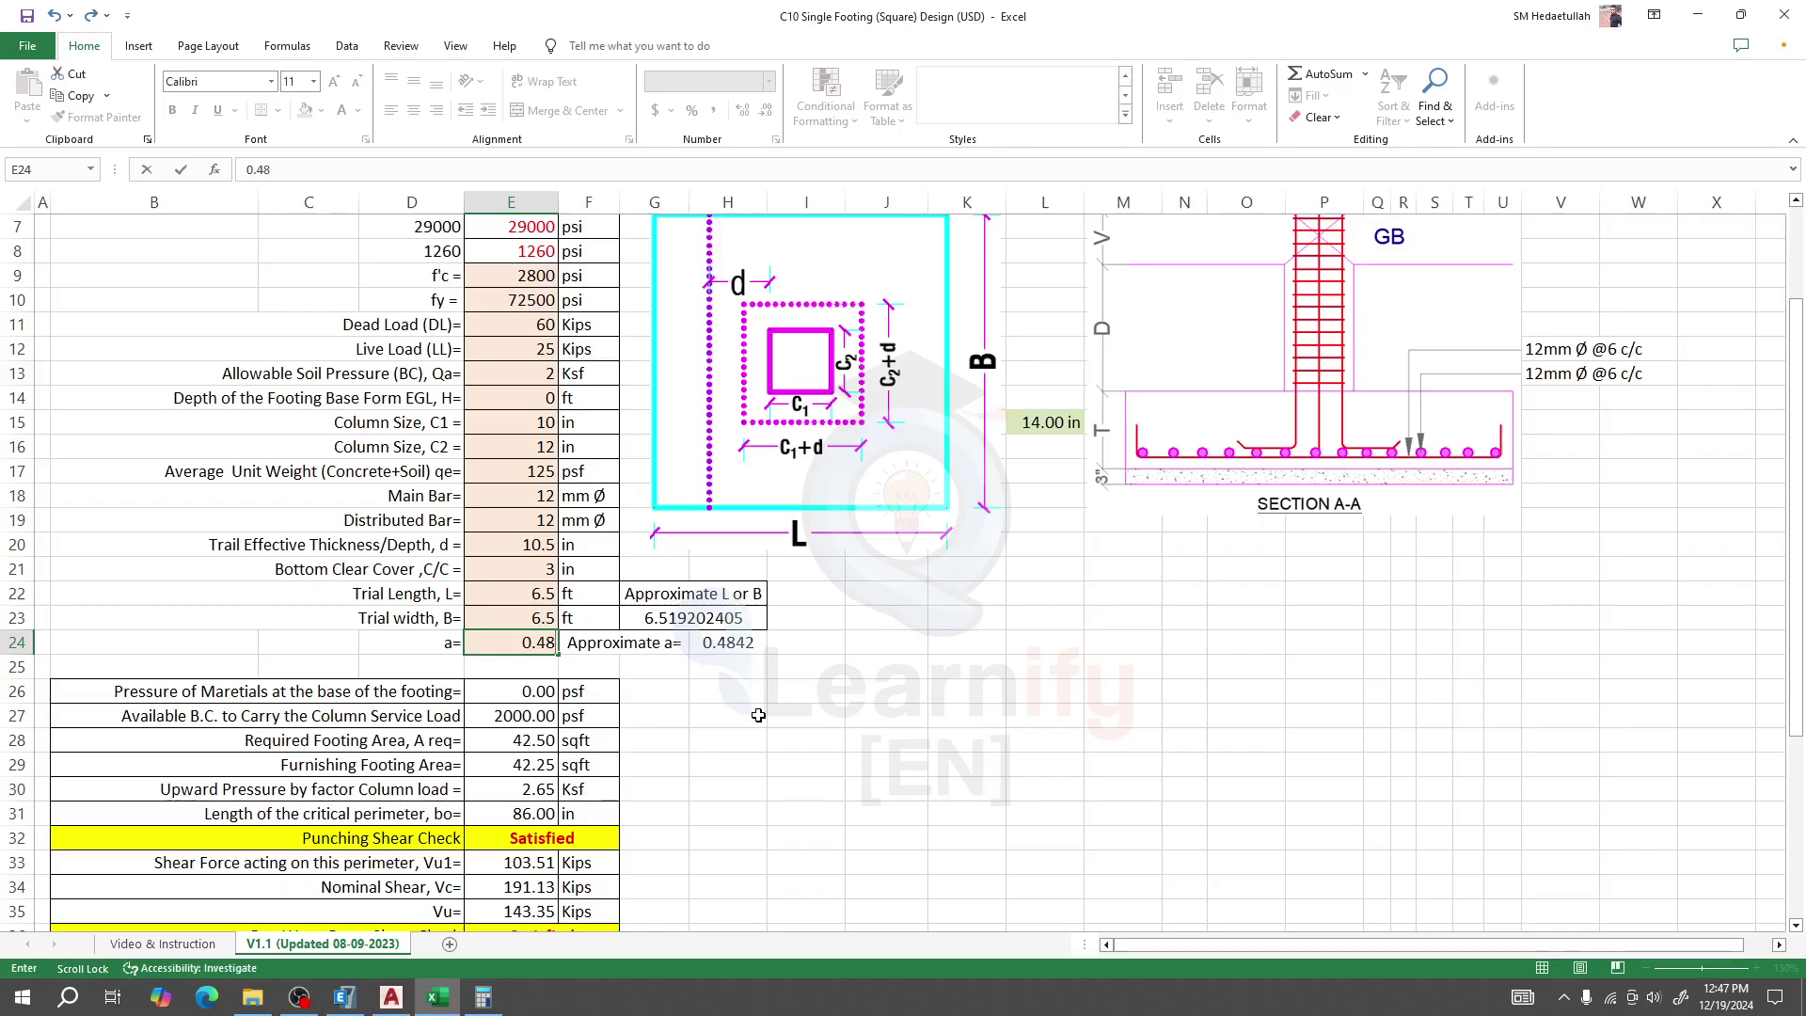
{"action": "type", "text": "42"}
{"action": "key", "text": "Return"}
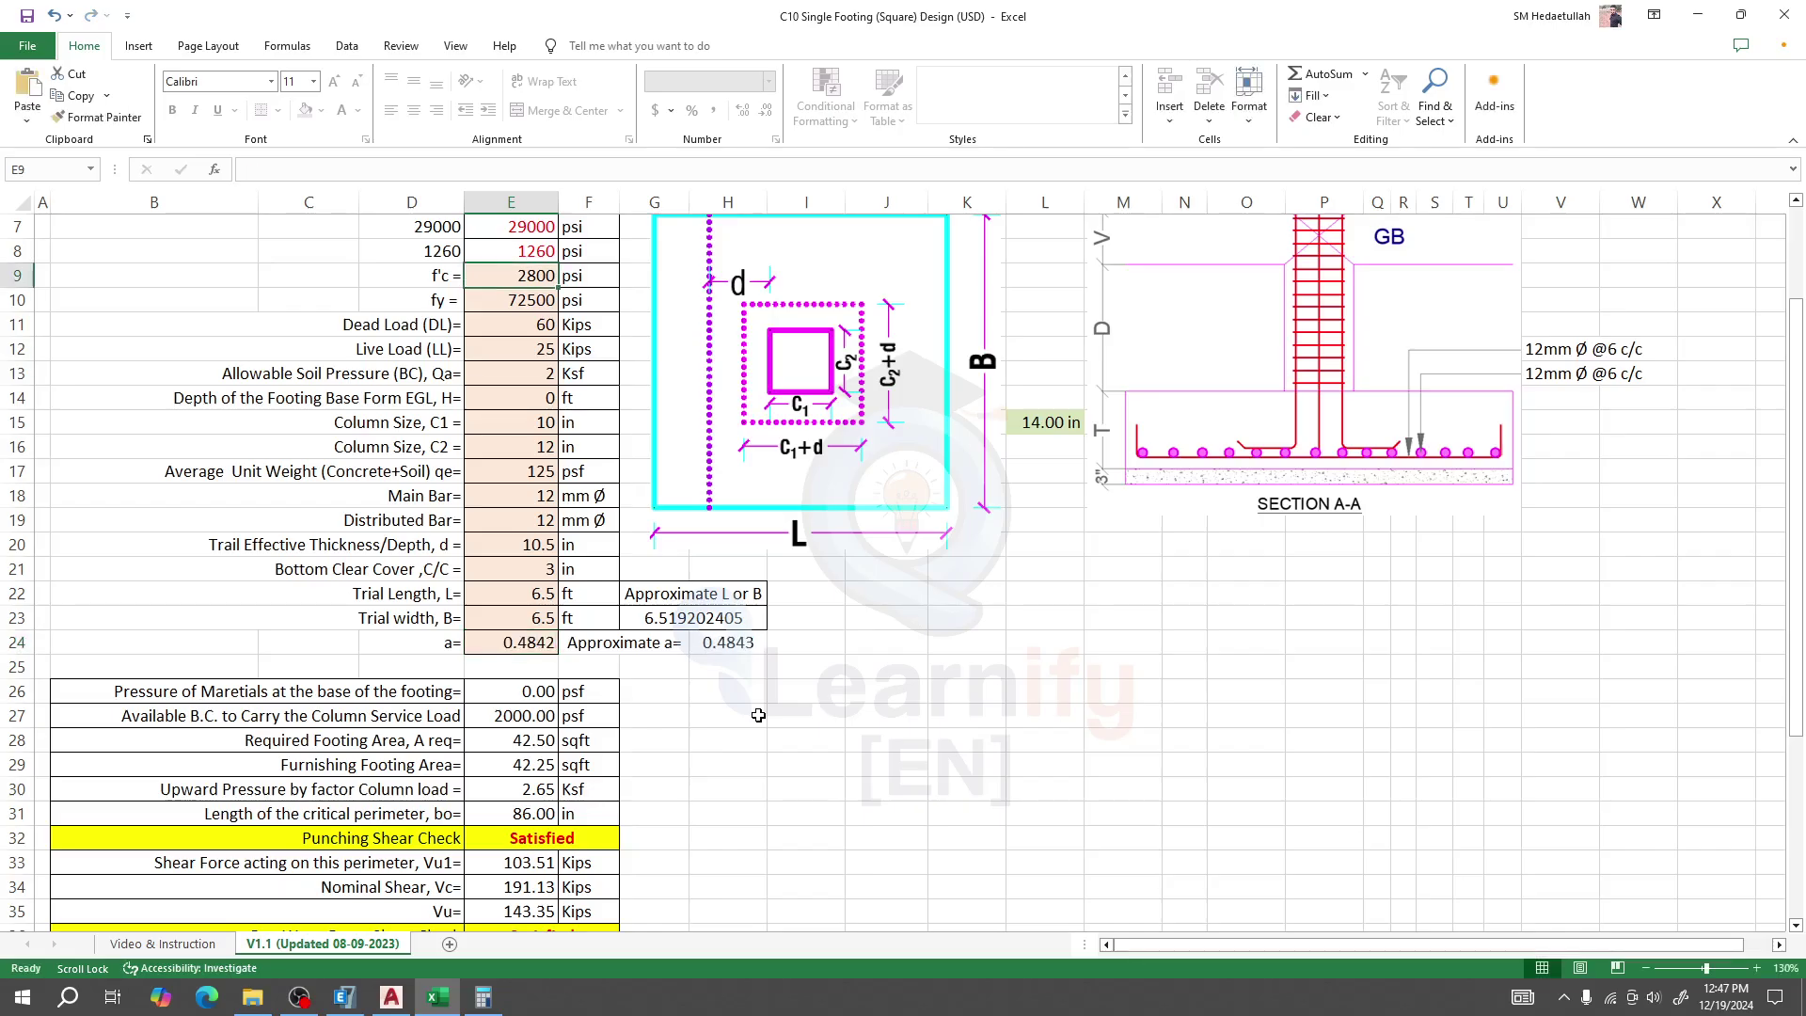
Set a to 0.4843 to match the approximate a, and check the shear results and input data
{"action": "left_click", "coordinate": [537, 643]}
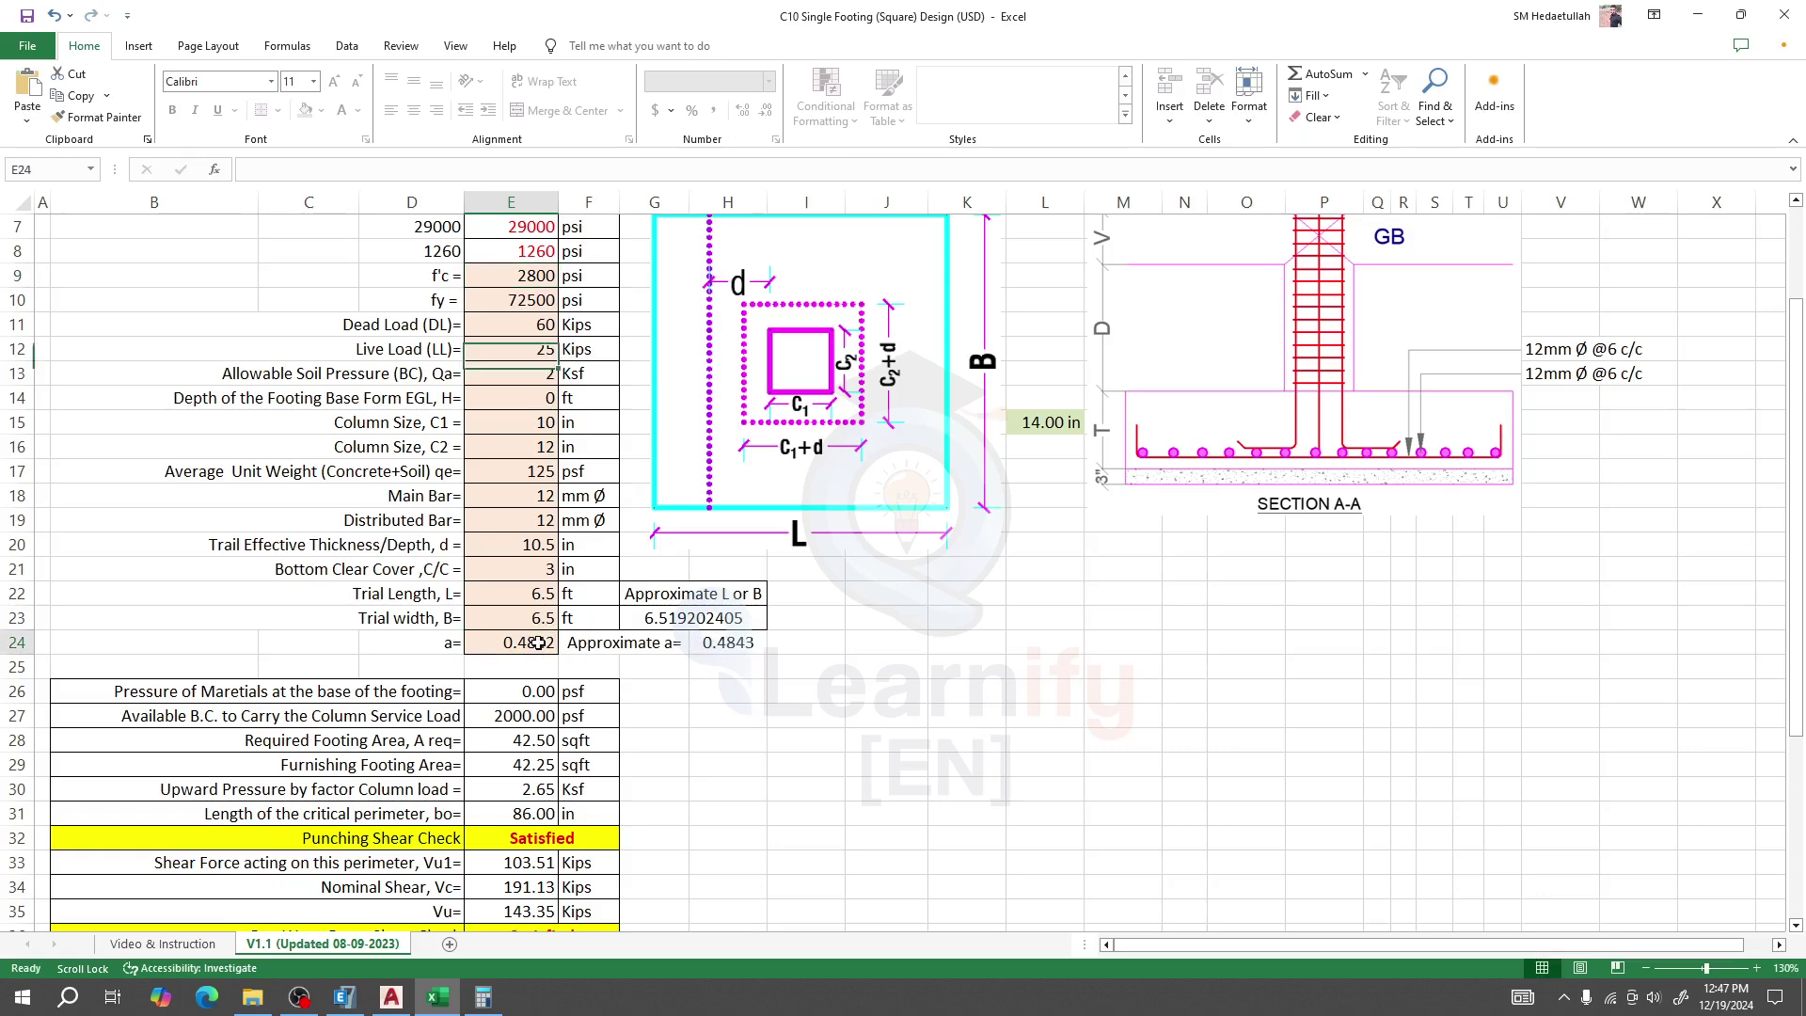
{"action": "key", "text": "BackSpace"}
{"action": "key", "text": "ctrl+Return"}
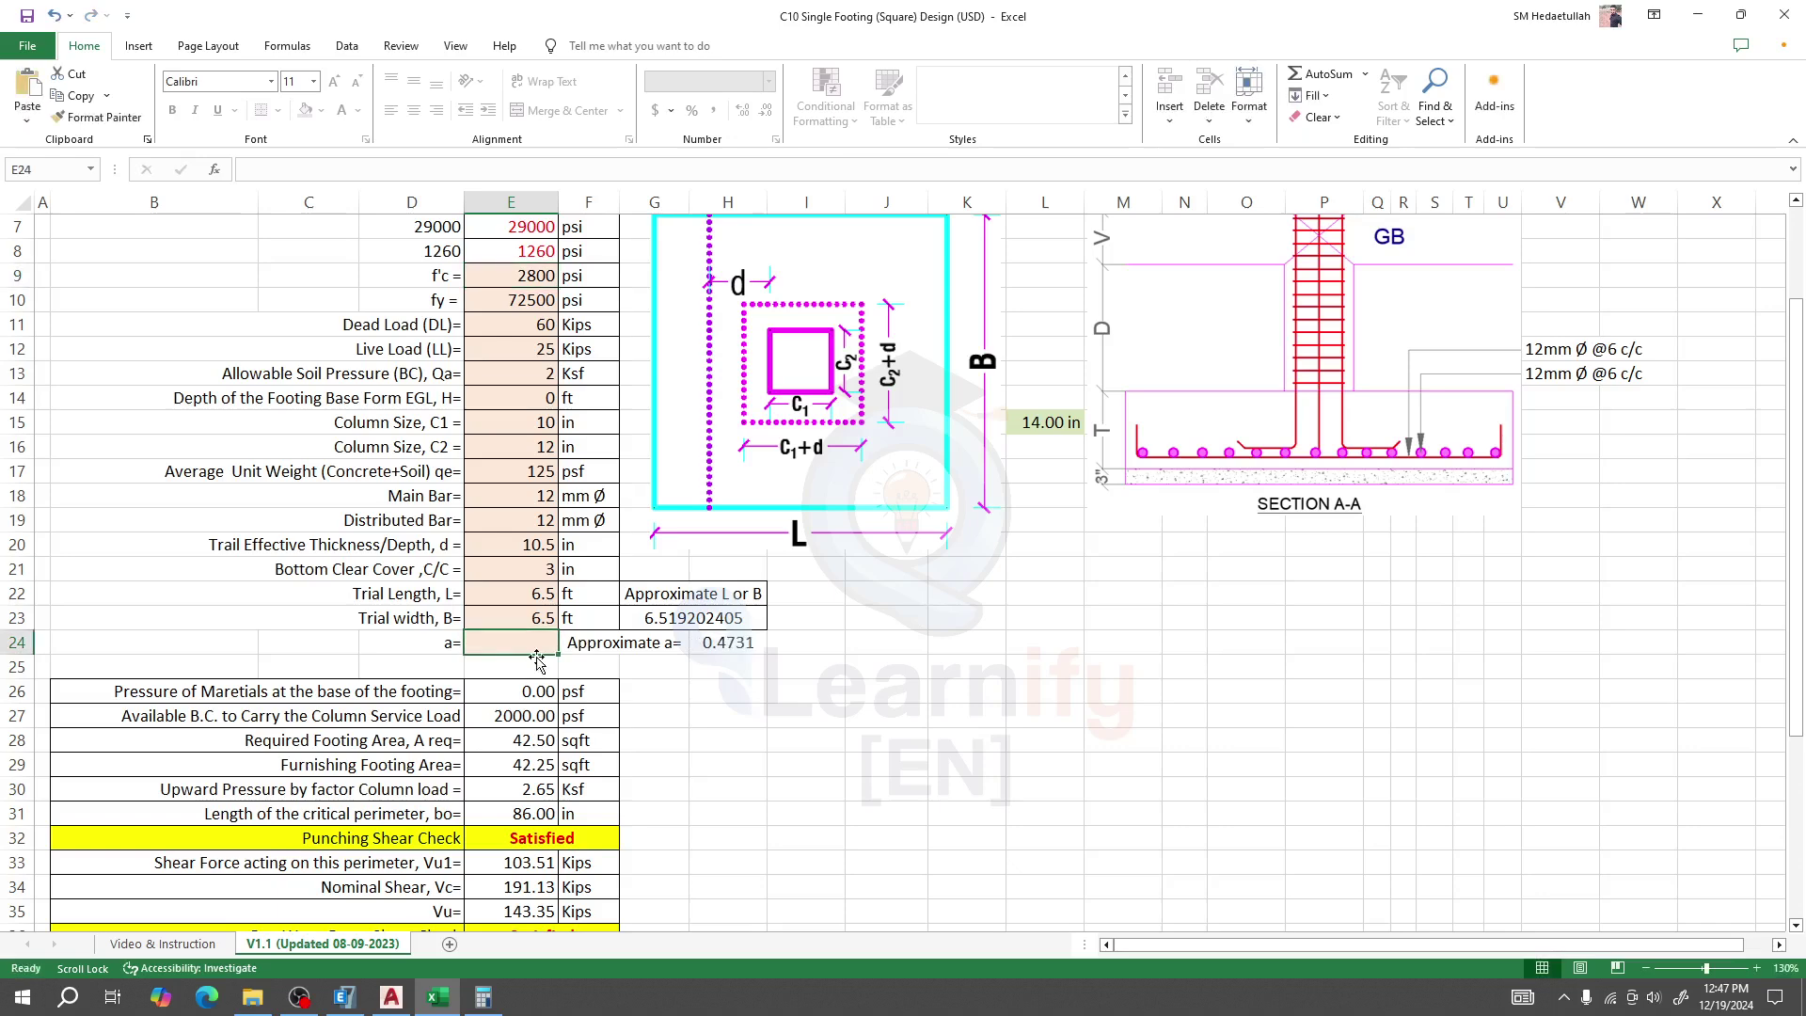
{"action": "type", "text": "0.48"}
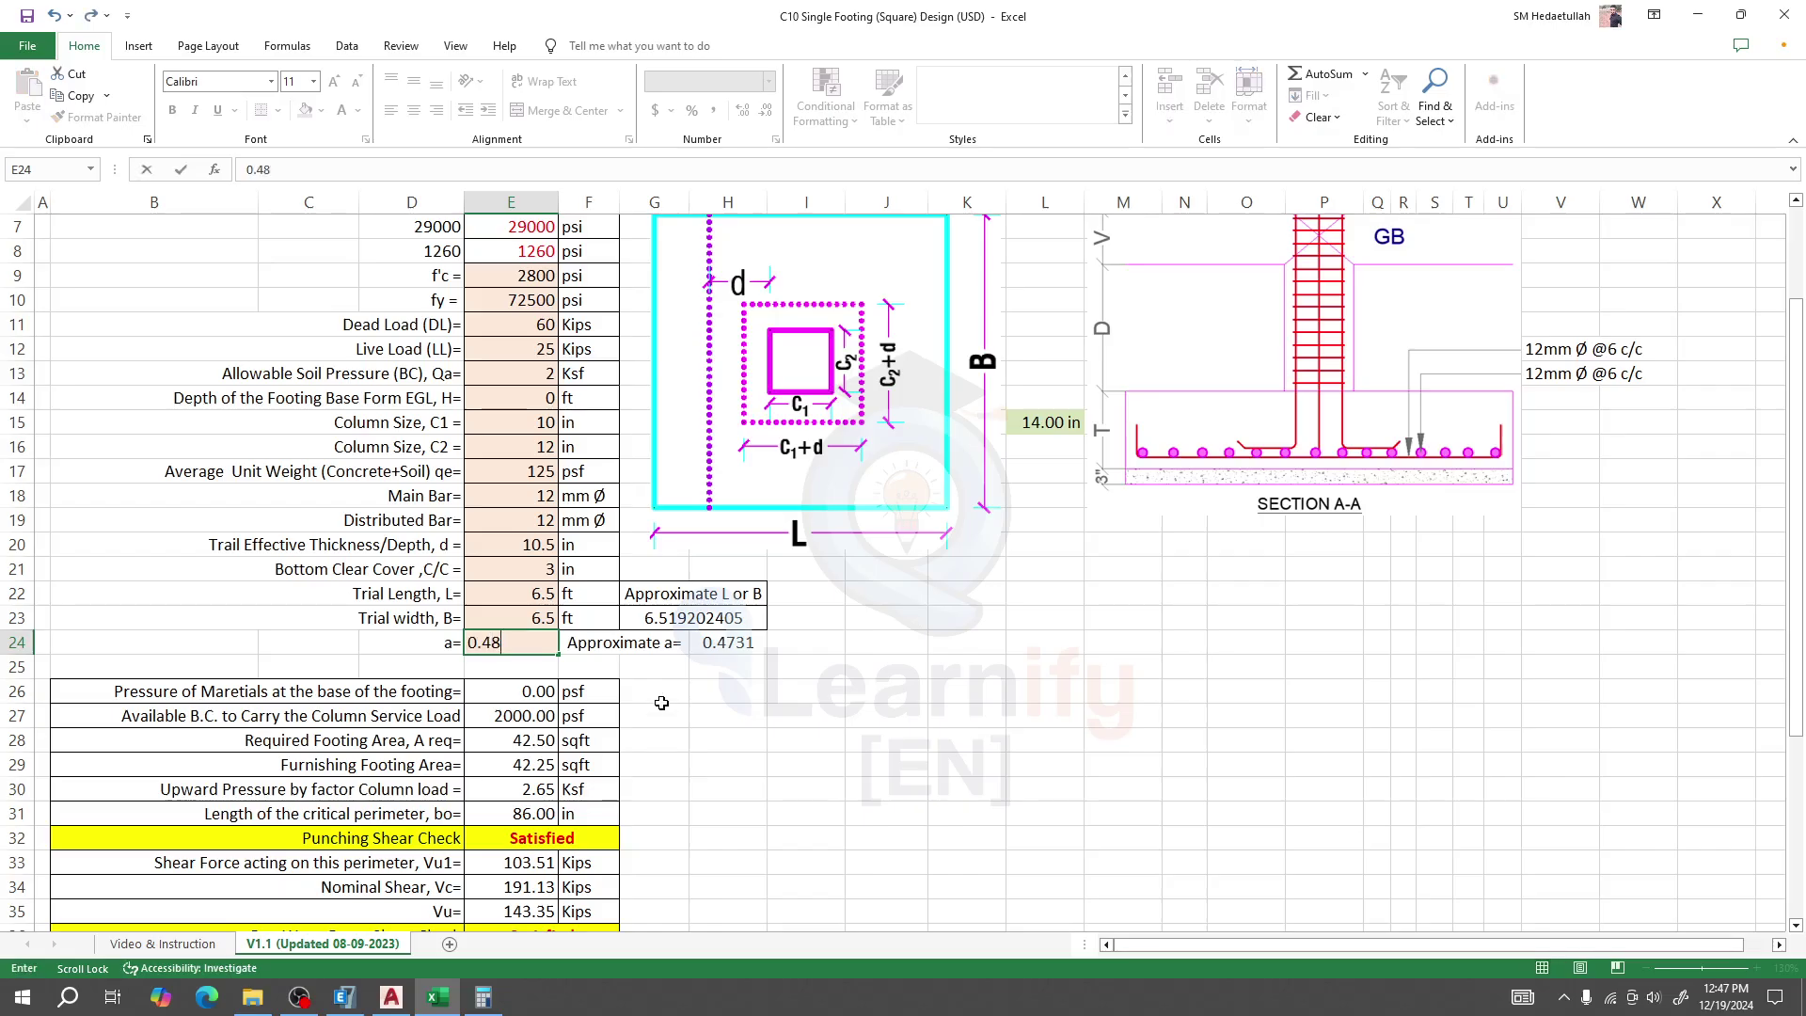
{"action": "type", "text": "43"}
{"action": "key", "text": "ctrl+Return"}
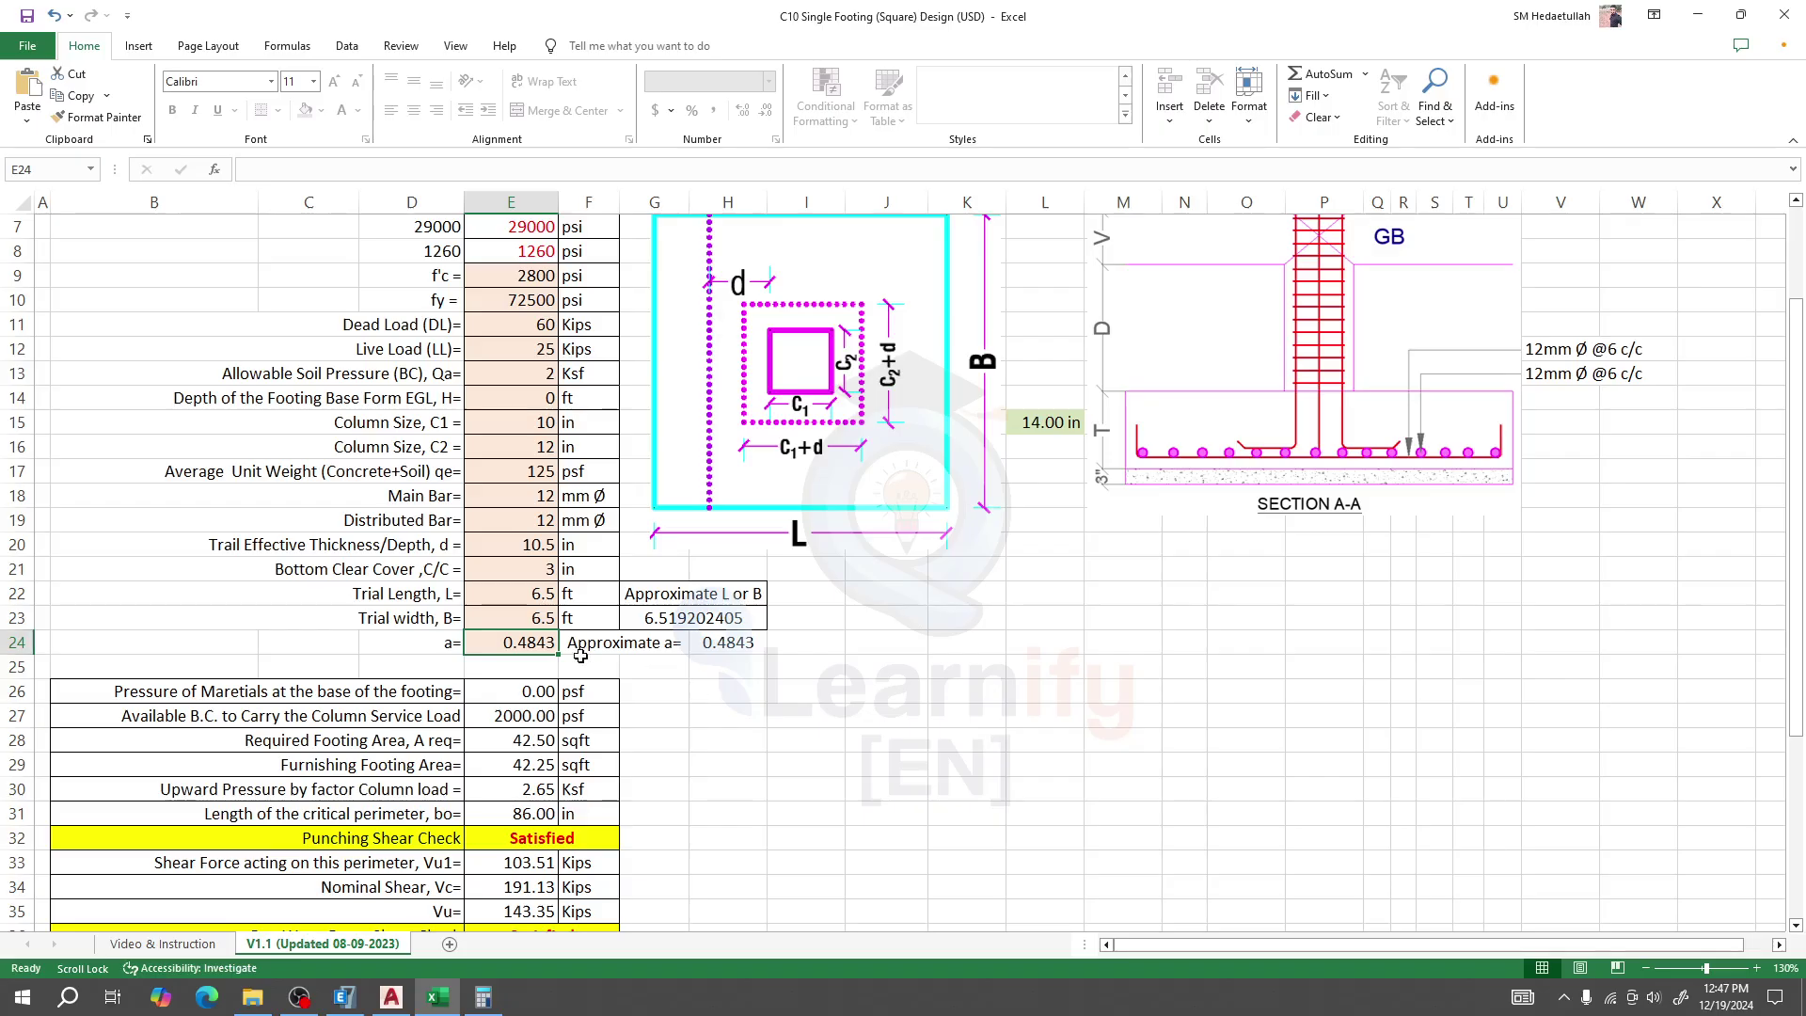
{"action": "scroll", "coordinate": [523, 718], "scroll_direction": "down", "scroll_amount": 3}
{"action": "scroll", "coordinate": [523, 717], "scroll_direction": "down", "scroll_amount": 1}
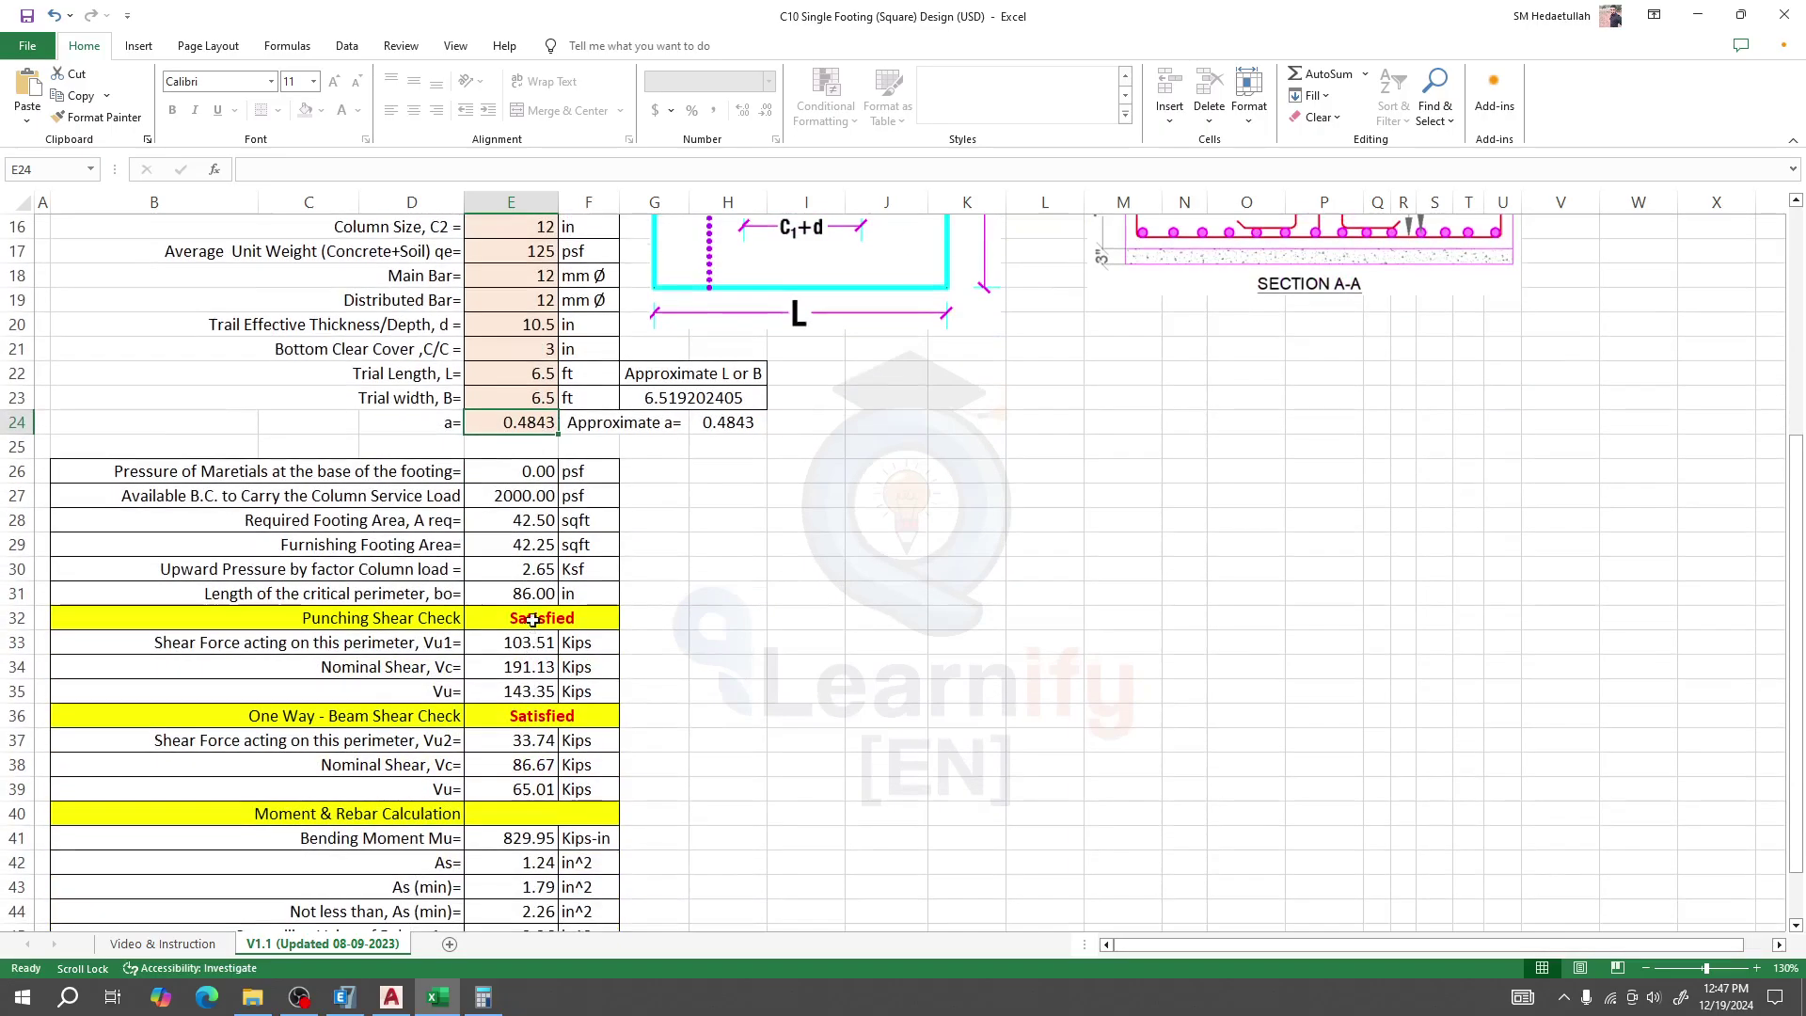
{"action": "scroll", "coordinate": [517, 719], "scroll_direction": "up", "scroll_amount": 3}
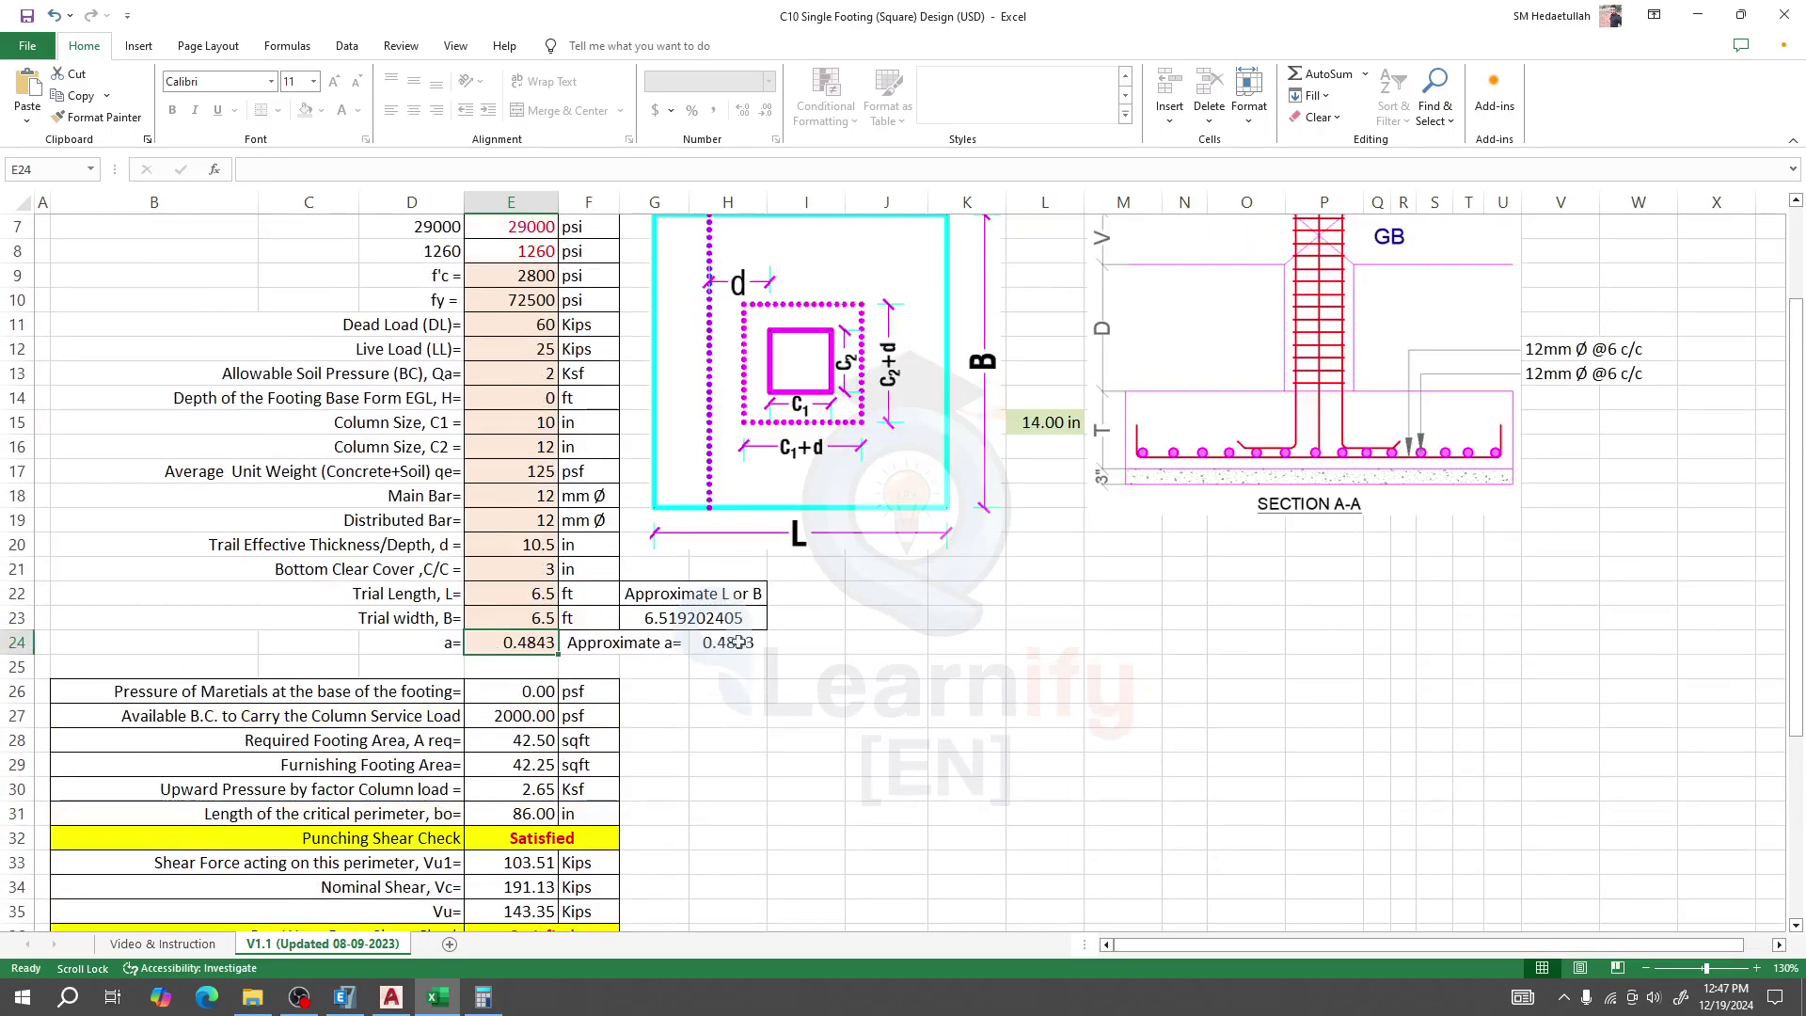
{"action": "scroll", "coordinate": [1010, 744], "scroll_direction": "up", "scroll_amount": 2}
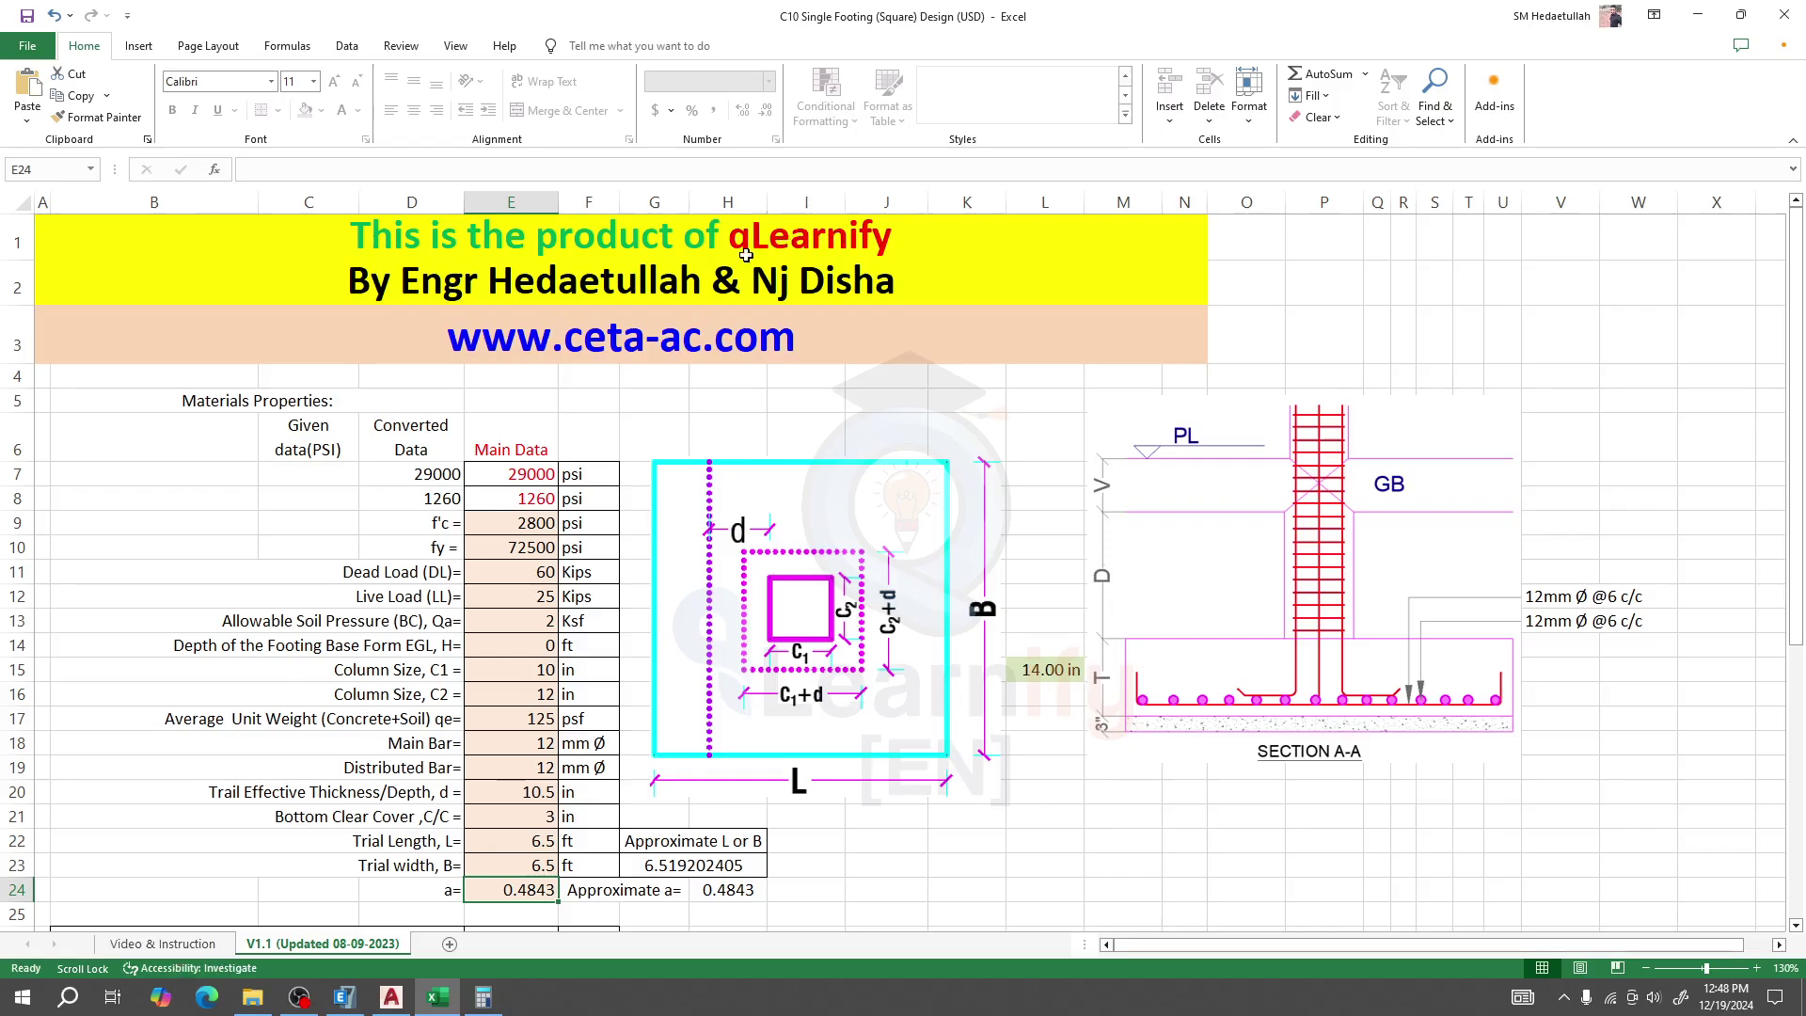
Open the Video & Instruction sheet and look through its contact links, usage note and video tutorial links
{"action": "left_click", "coordinate": [158, 944]}
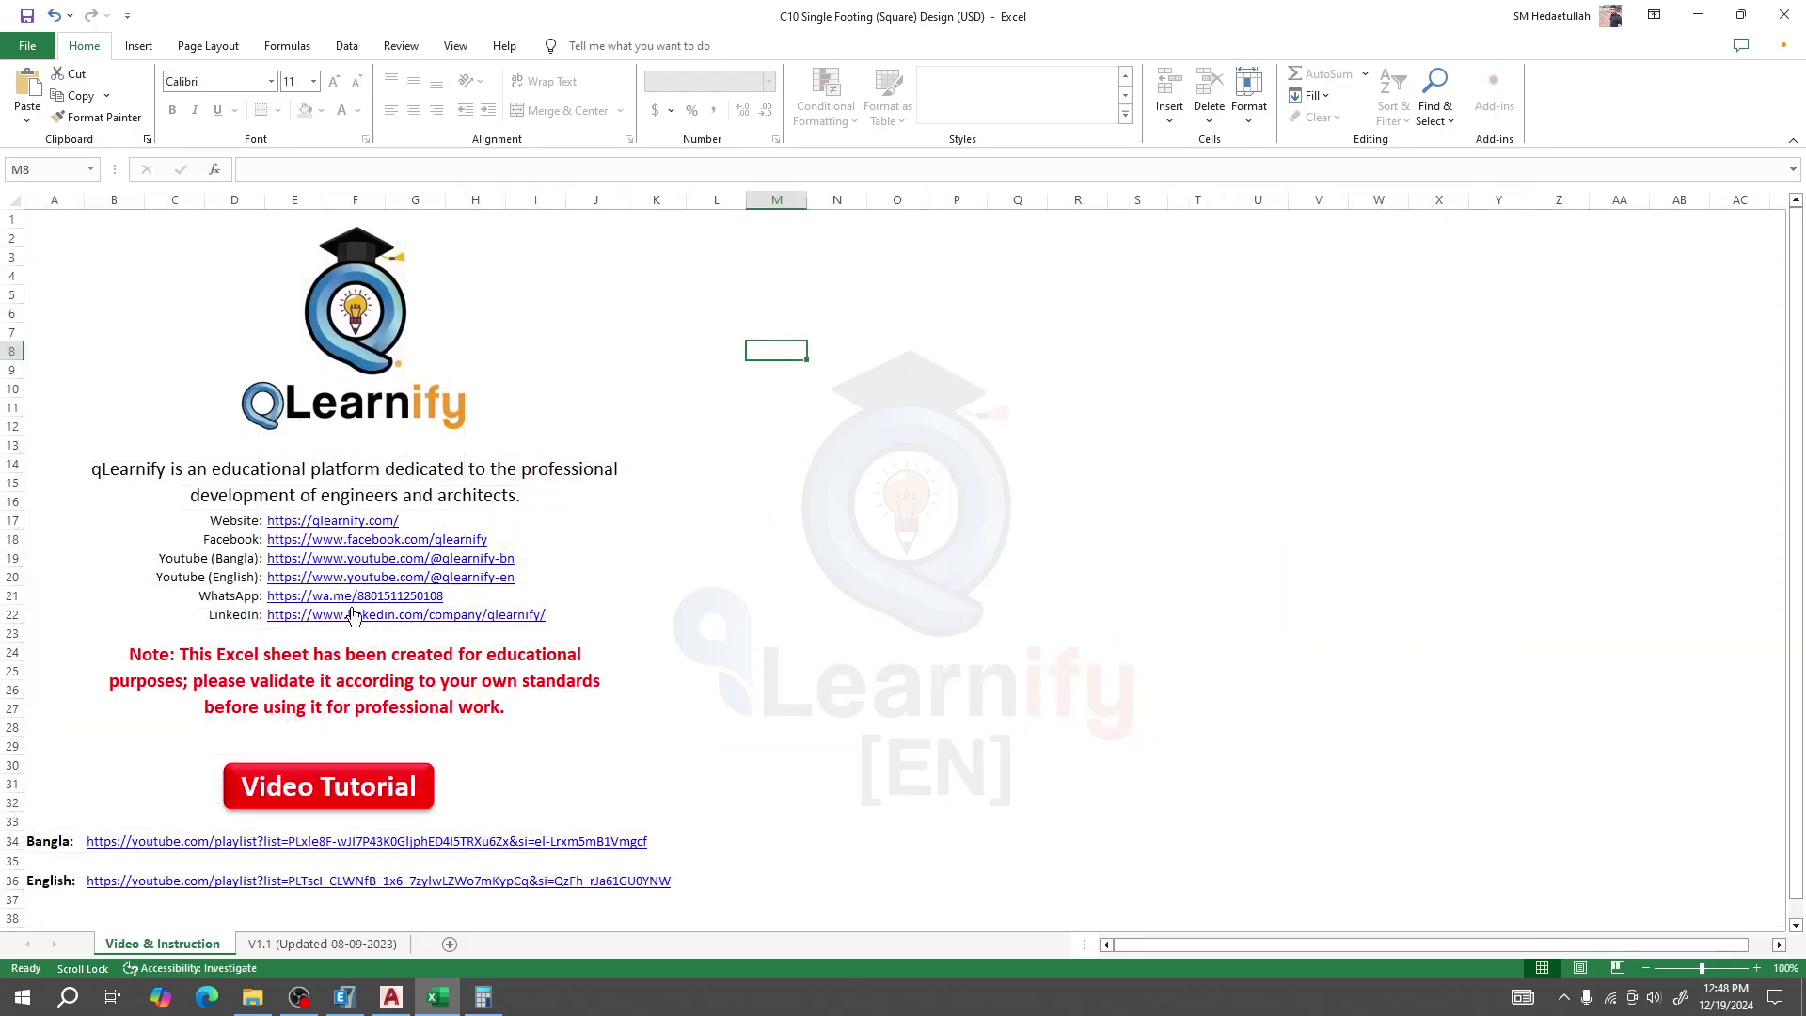
{"action": "scroll", "coordinate": [346, 600], "scroll_direction": "down", "scroll_amount": 2}
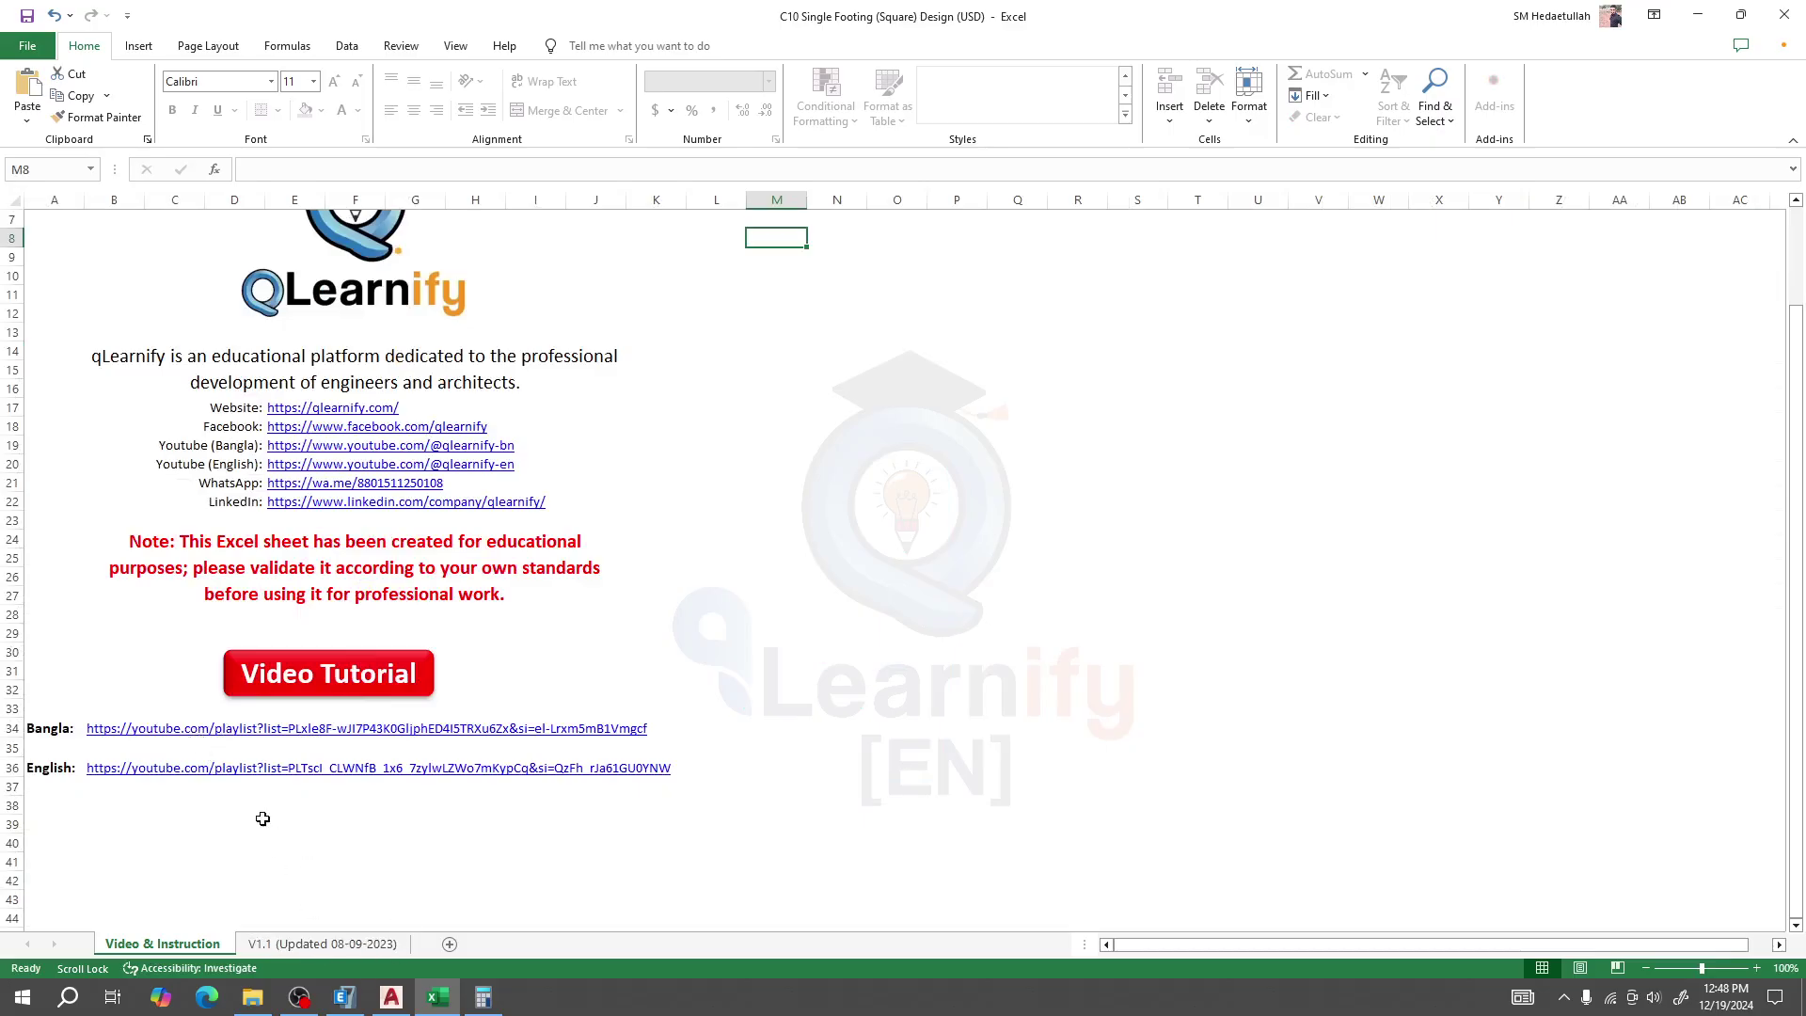
{"action": "scroll", "coordinate": [270, 834], "scroll_direction": "up", "scroll_amount": 2}
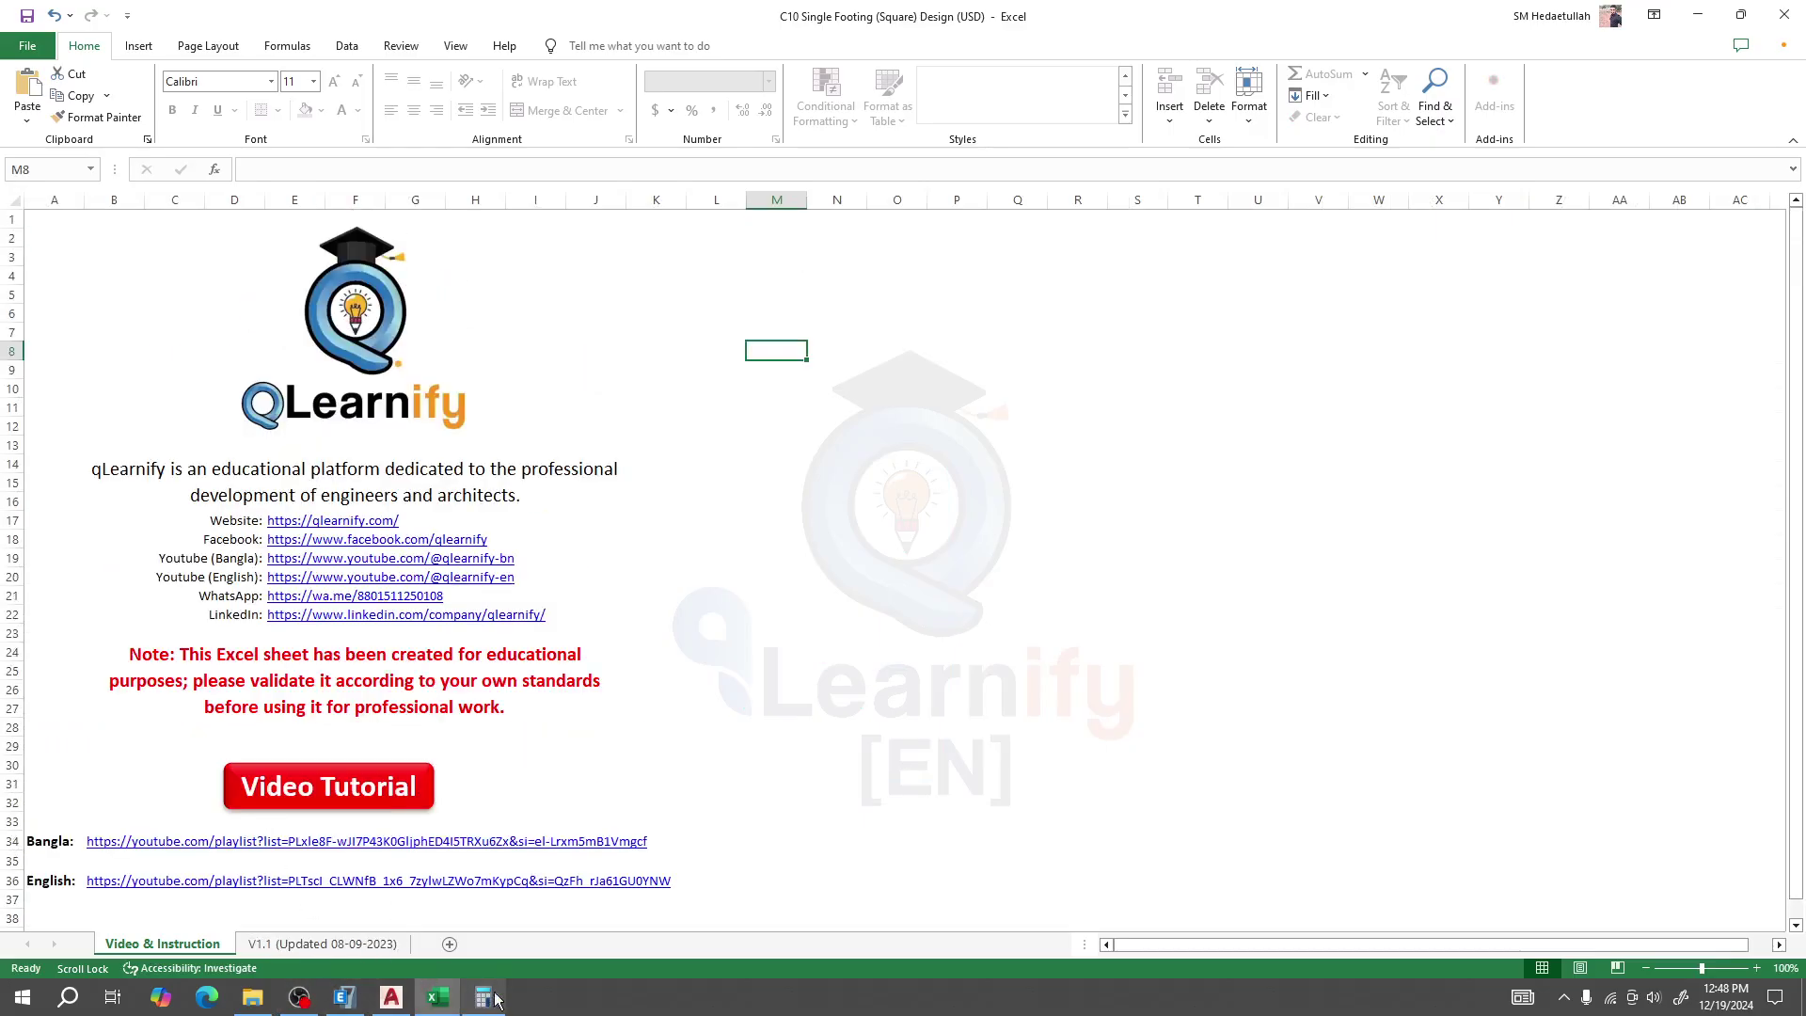
{"action": "left_click", "coordinate": [578, 1004]}
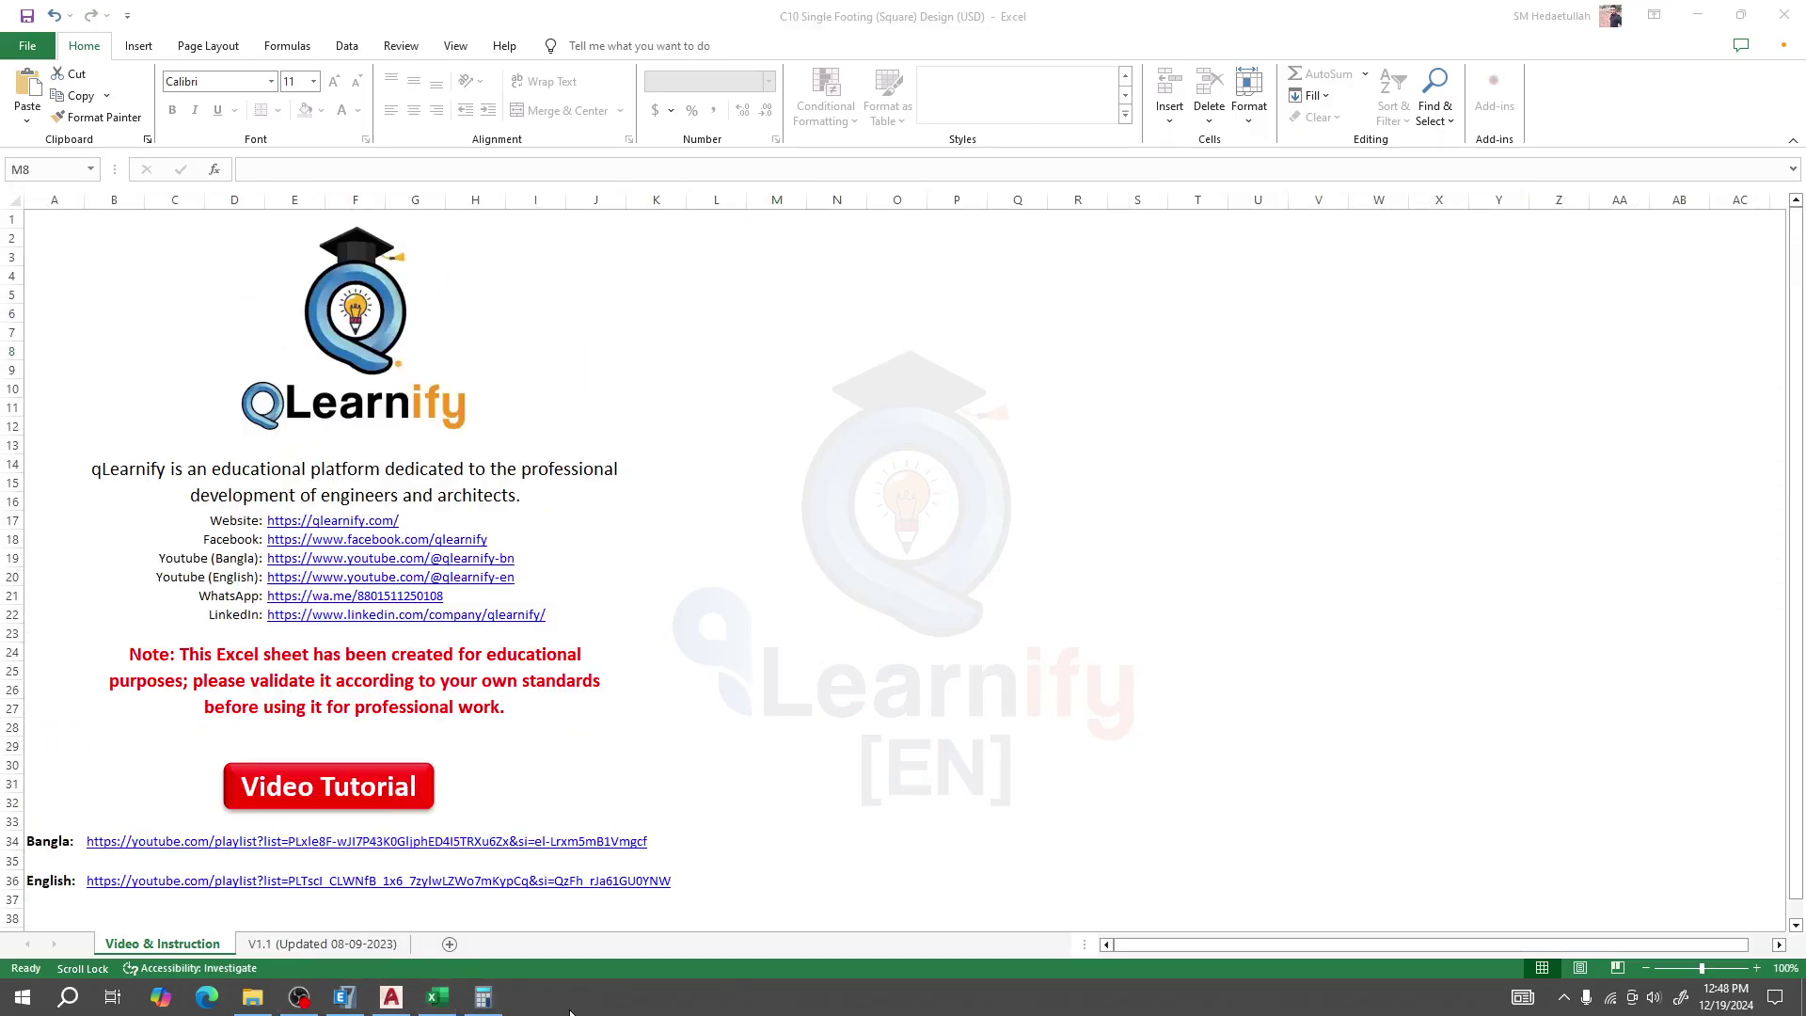